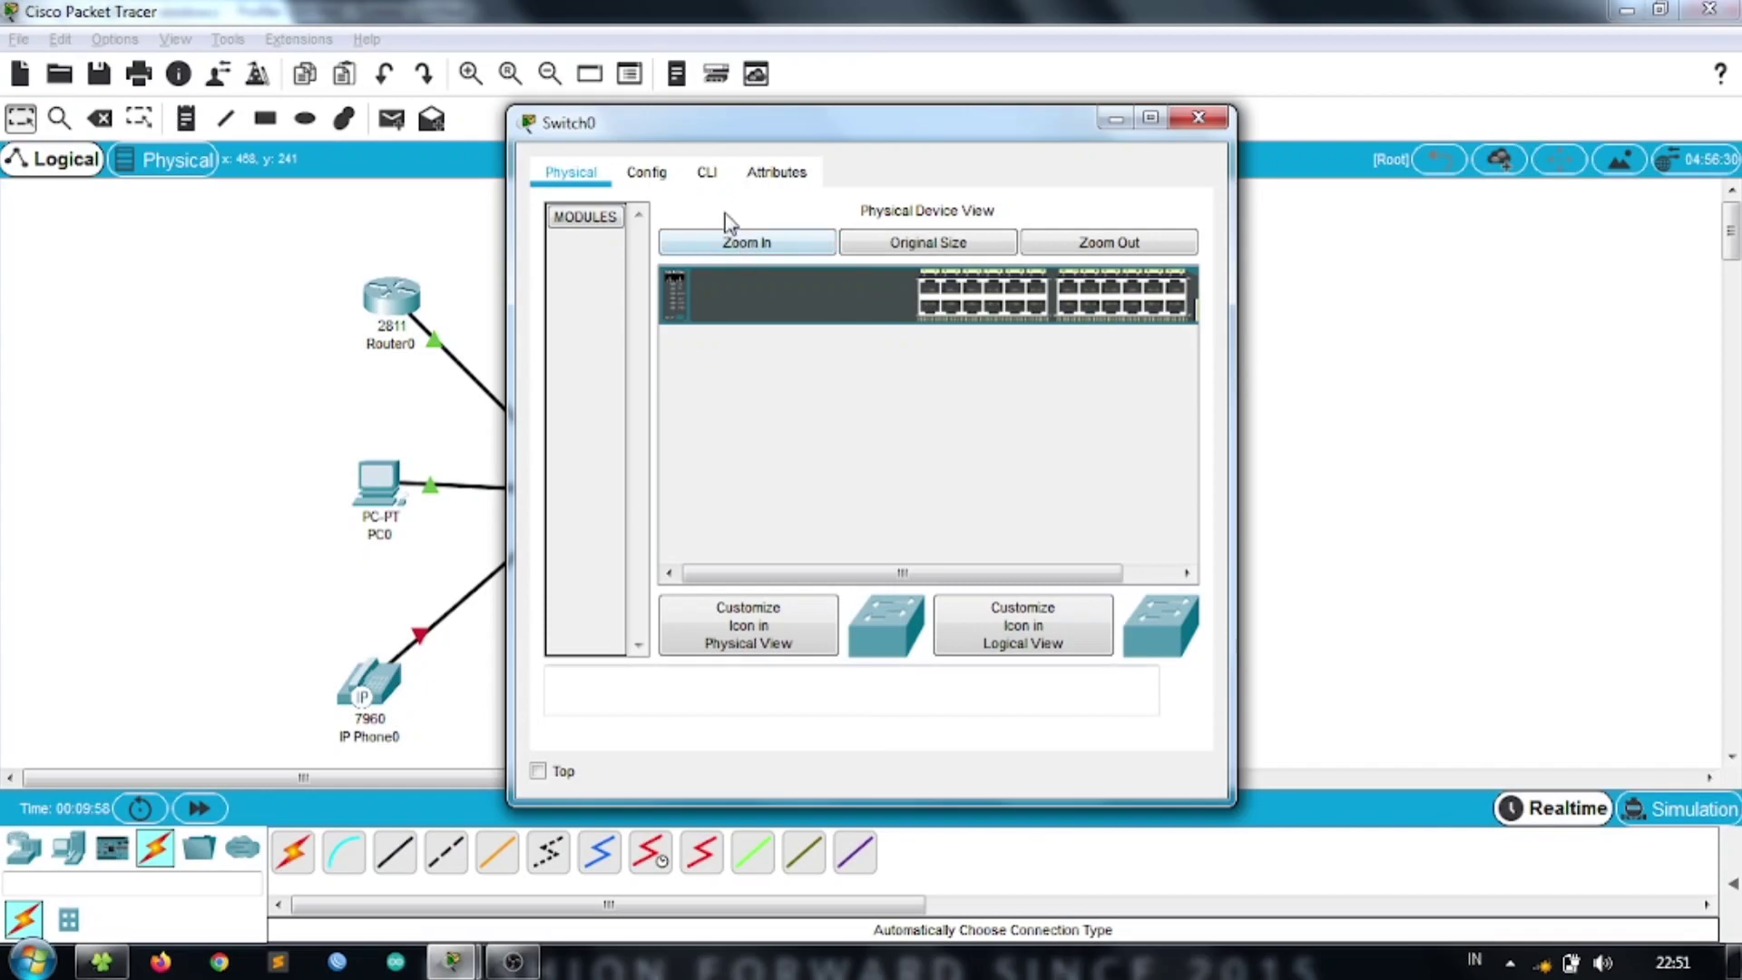
- Open Switch0's command line and enter global configuration mode with en and conf t
left_click(706, 173)
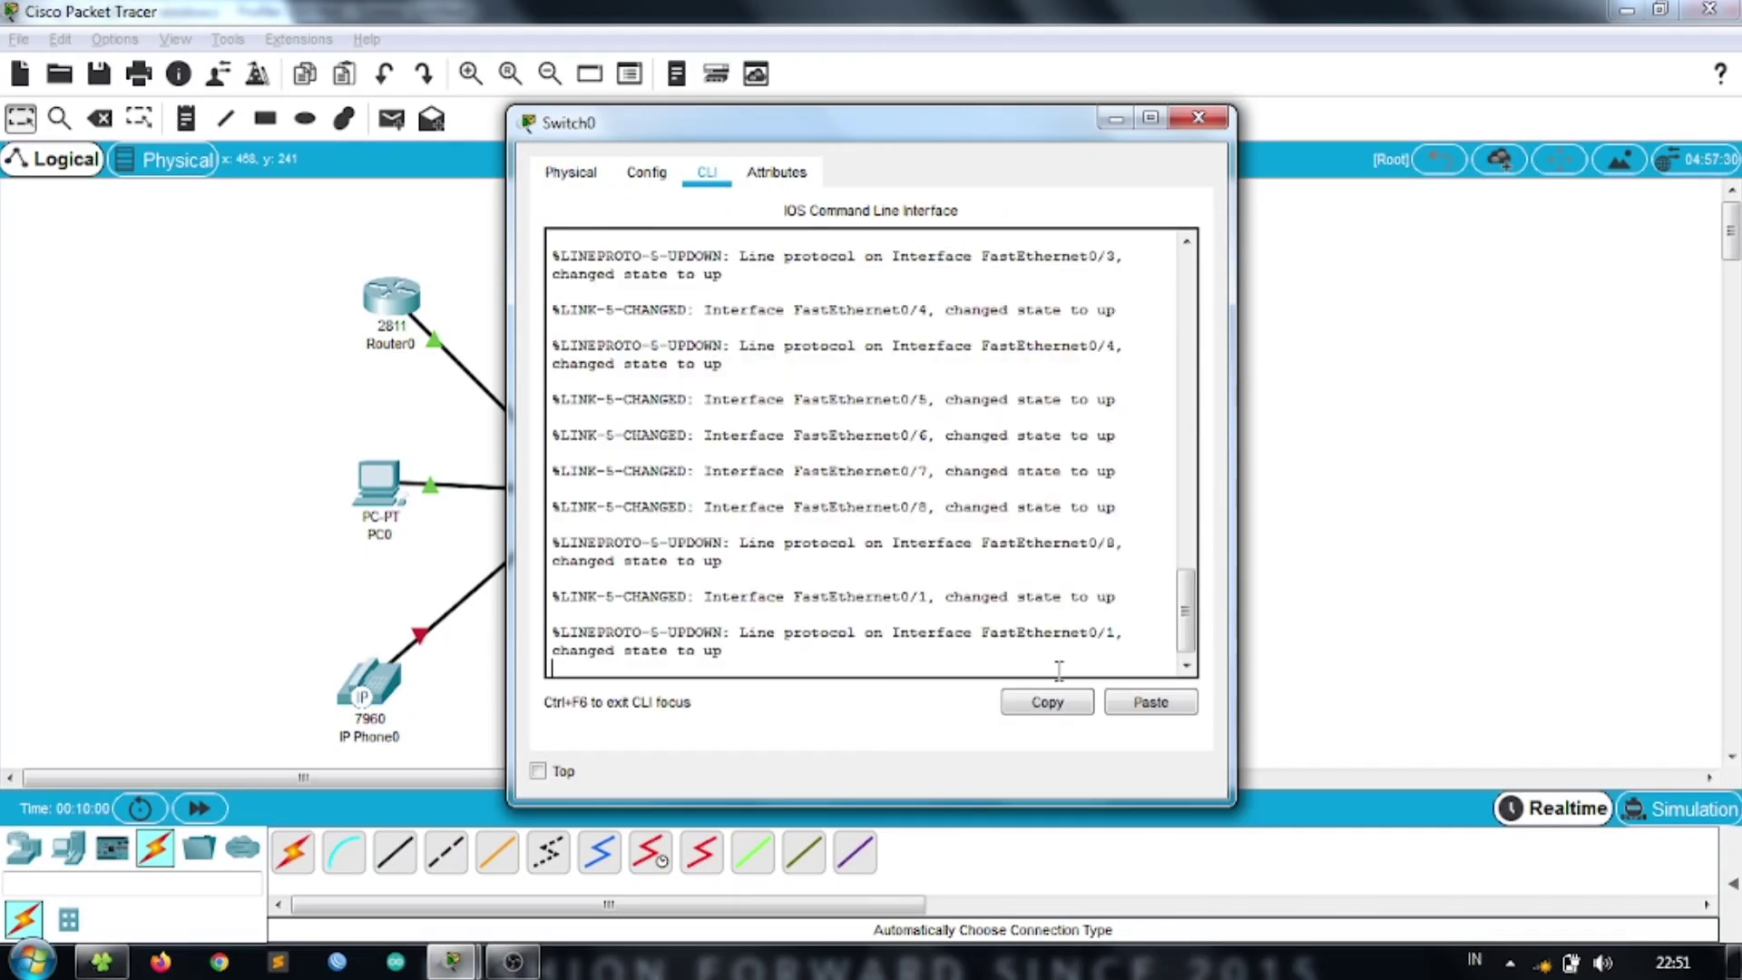
key("Return")
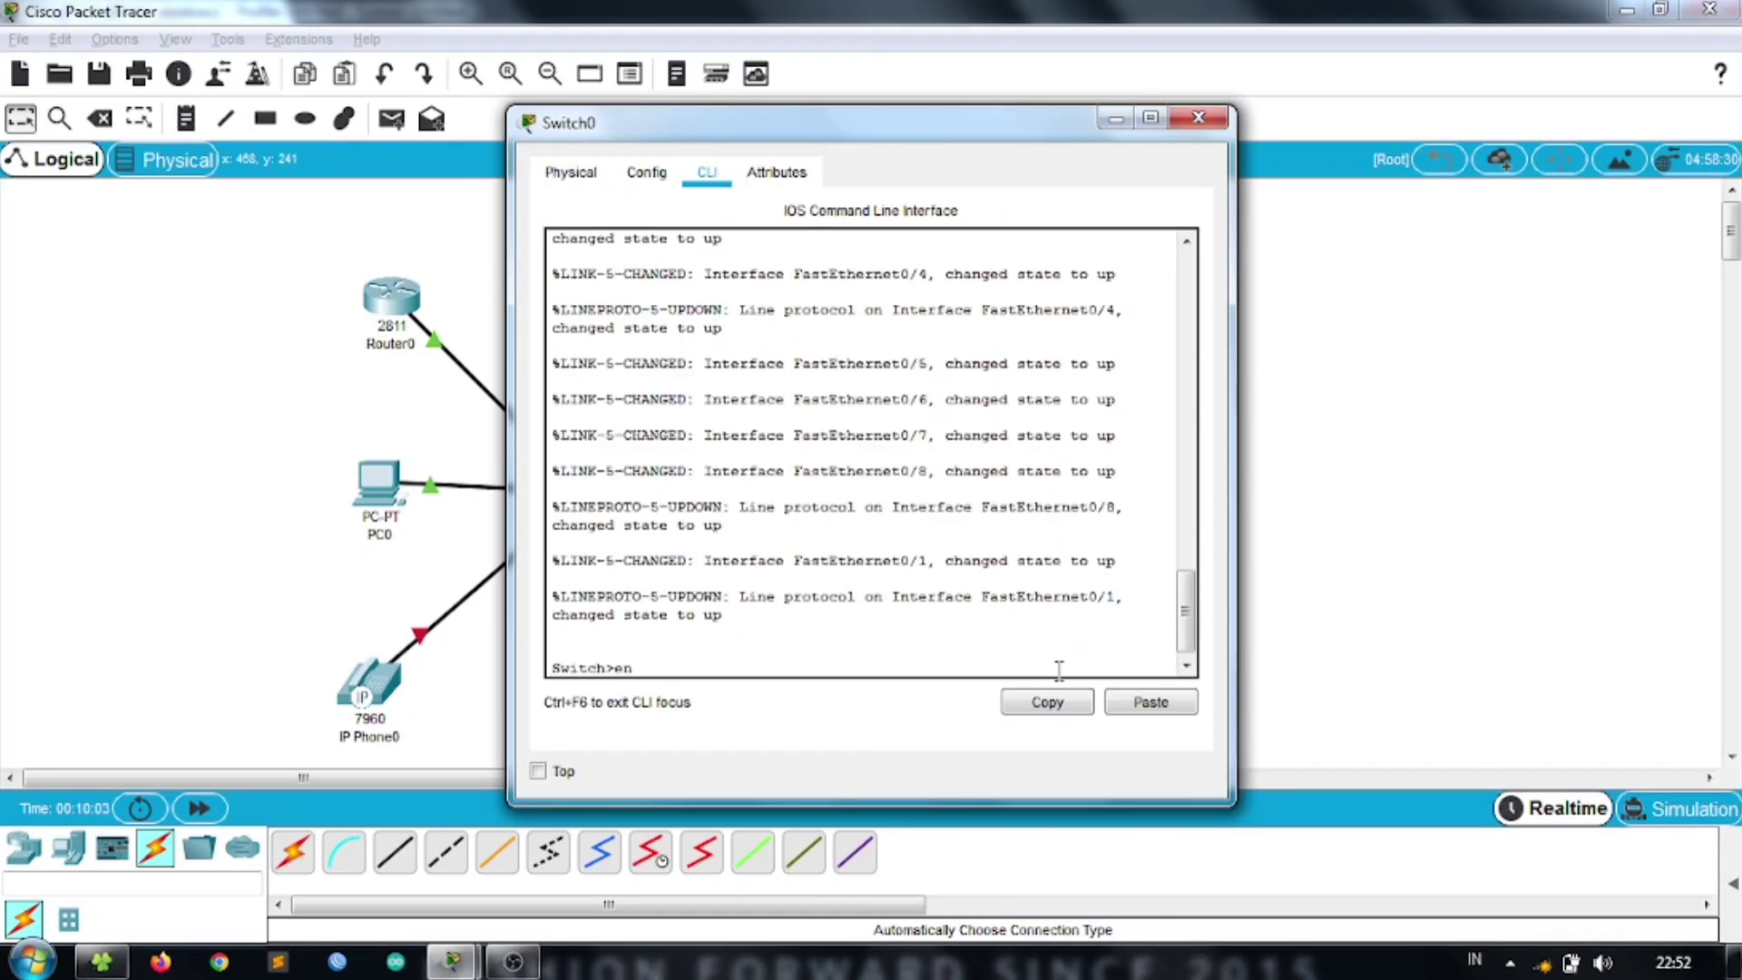
type("en")
key("Return")
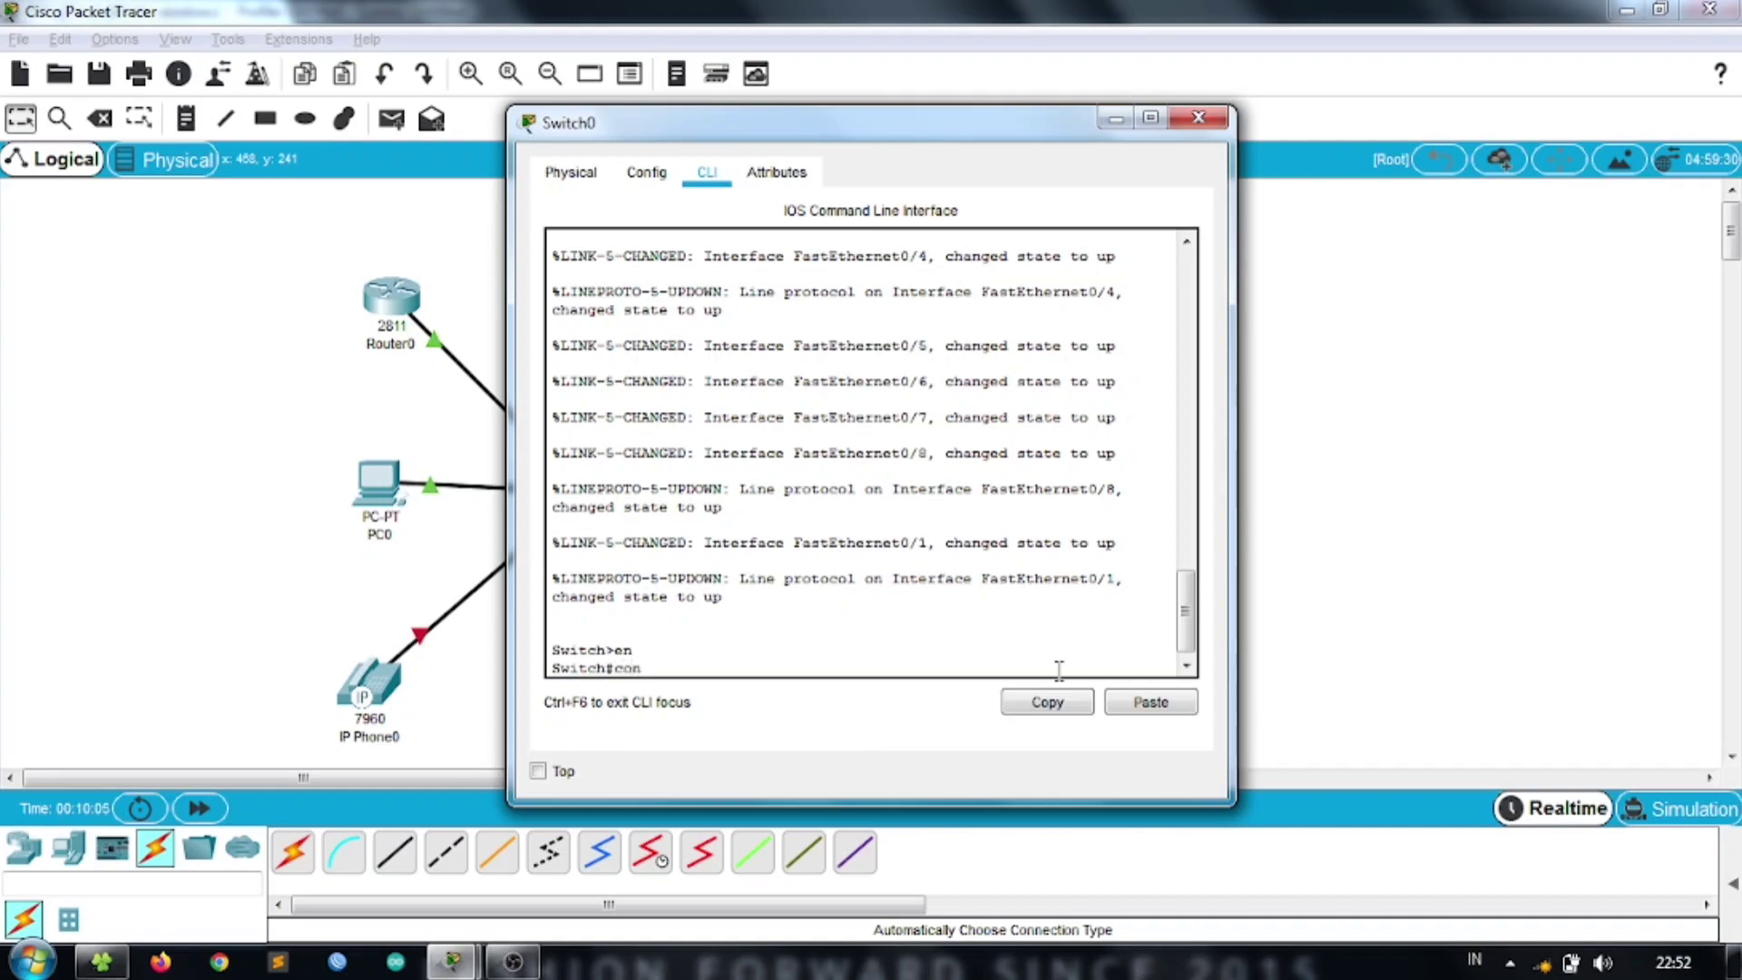
type("conf t")
key("Return")
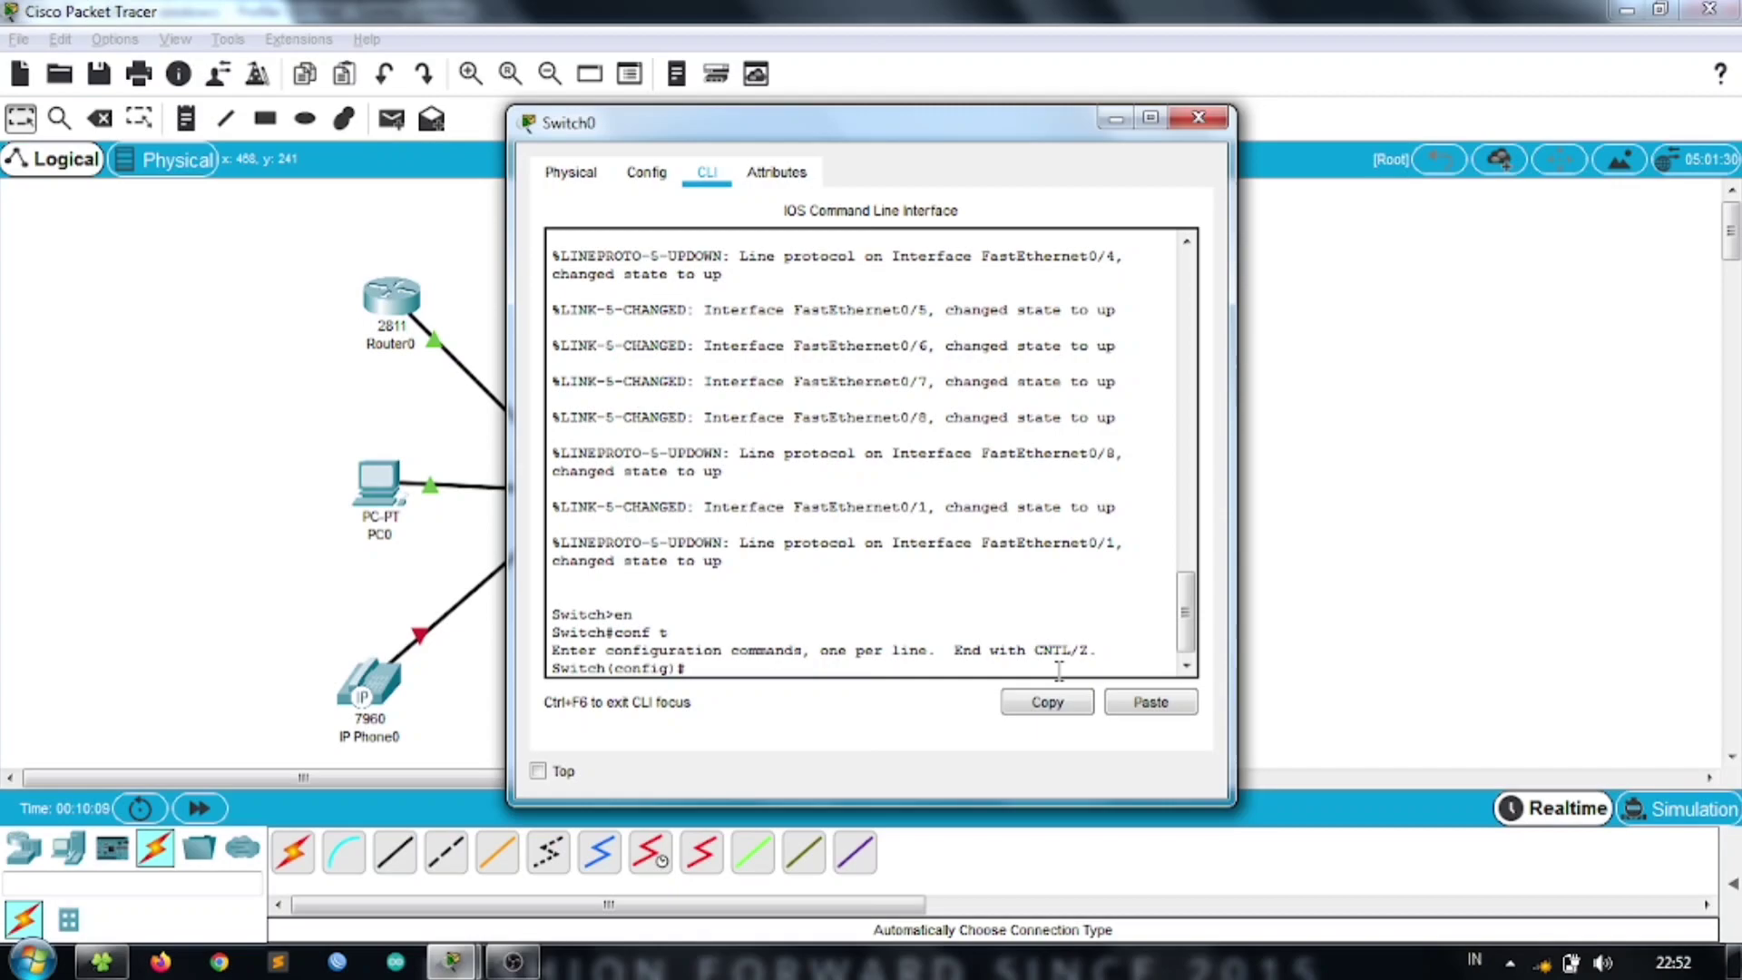
- Assign voice VLAN 1 to the switch's interface range fa0/1-24, exit range configuration and close the device window
type("int range")
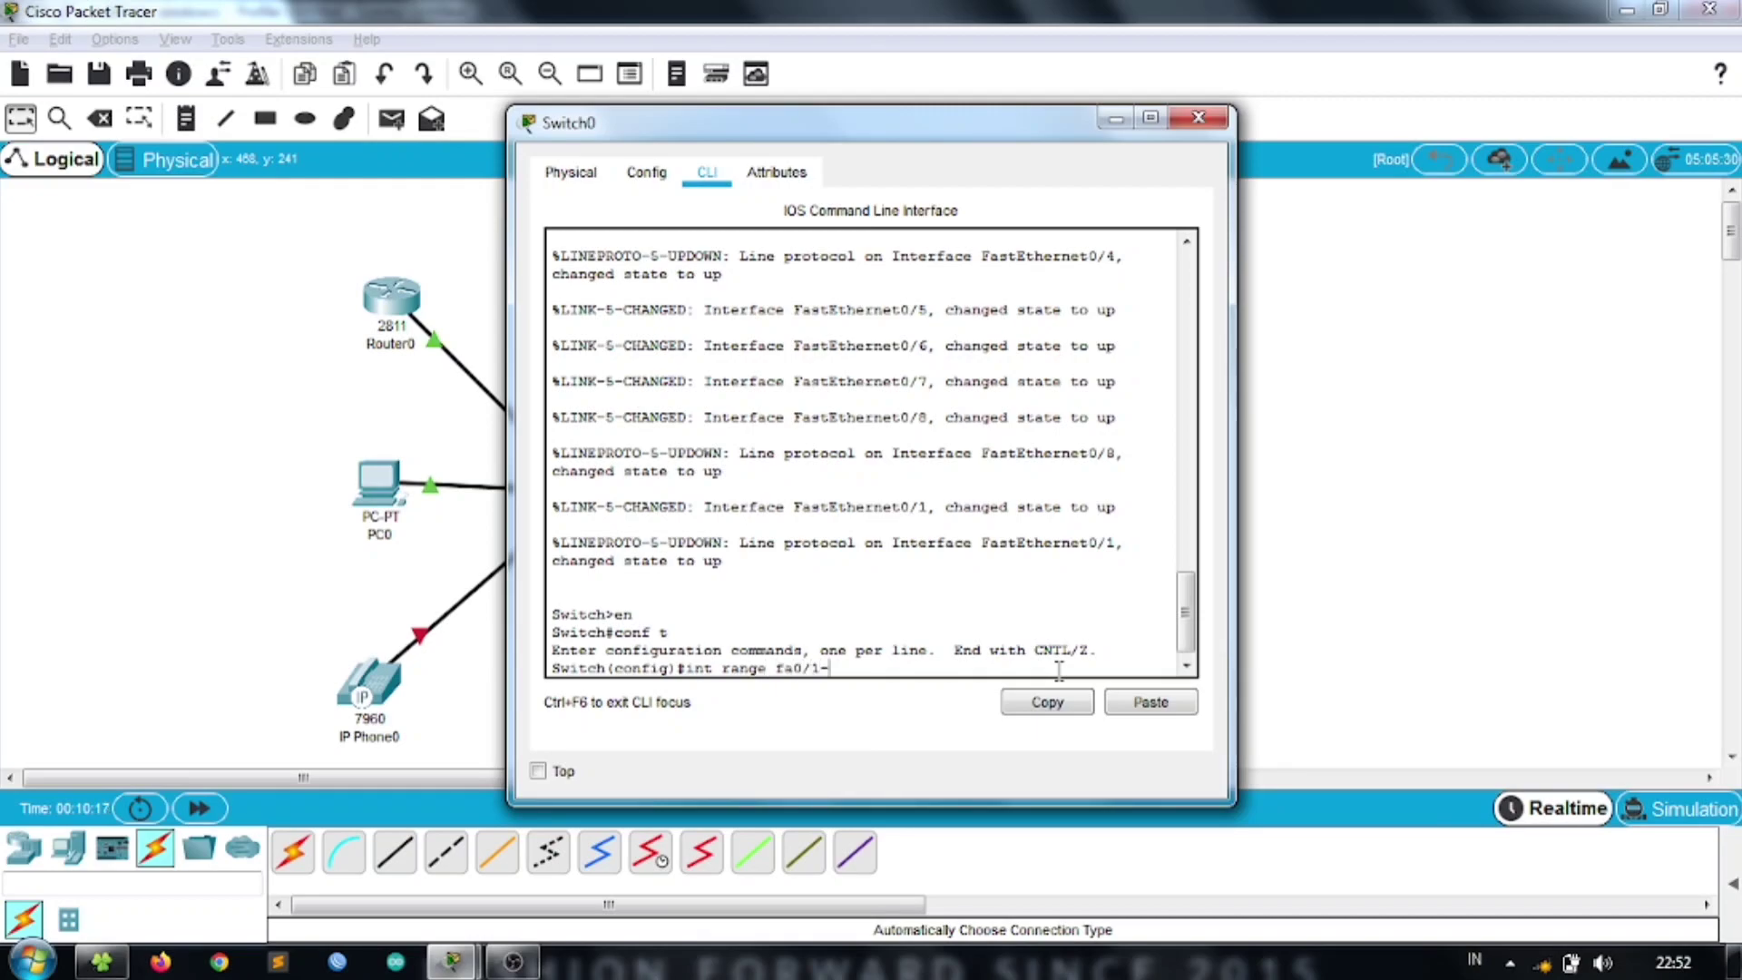
type("fa0/1-24")
key("Return")
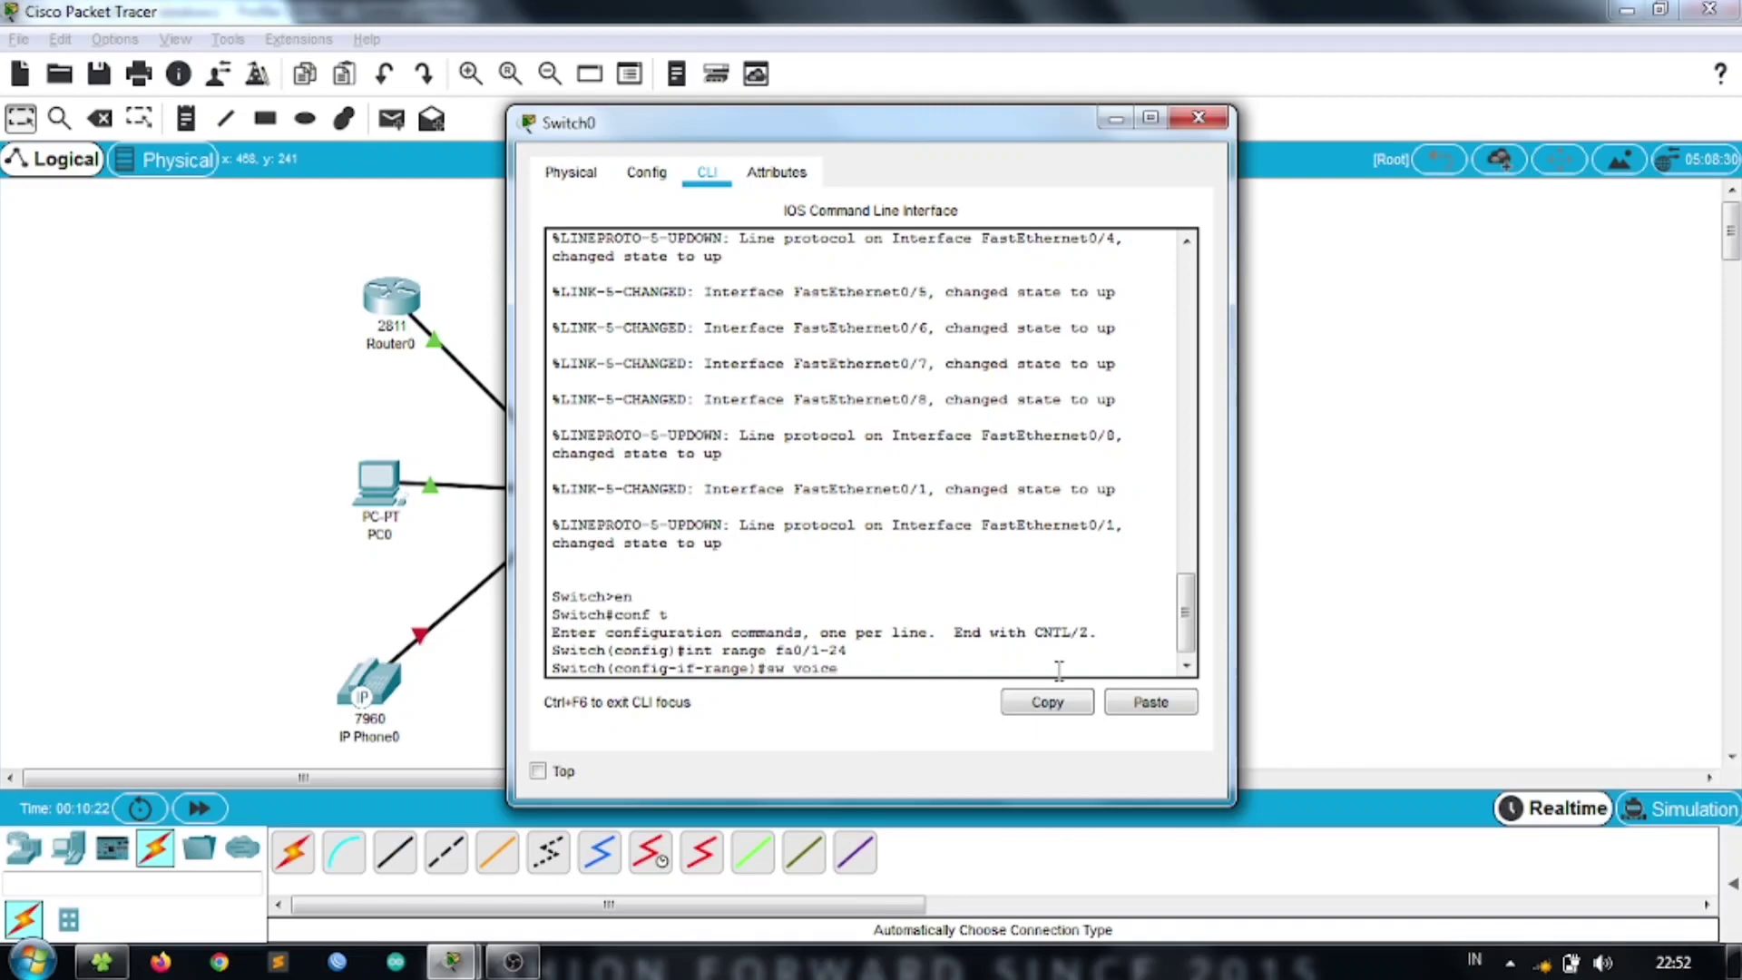
type("sw voice vlan 1")
key("Return")
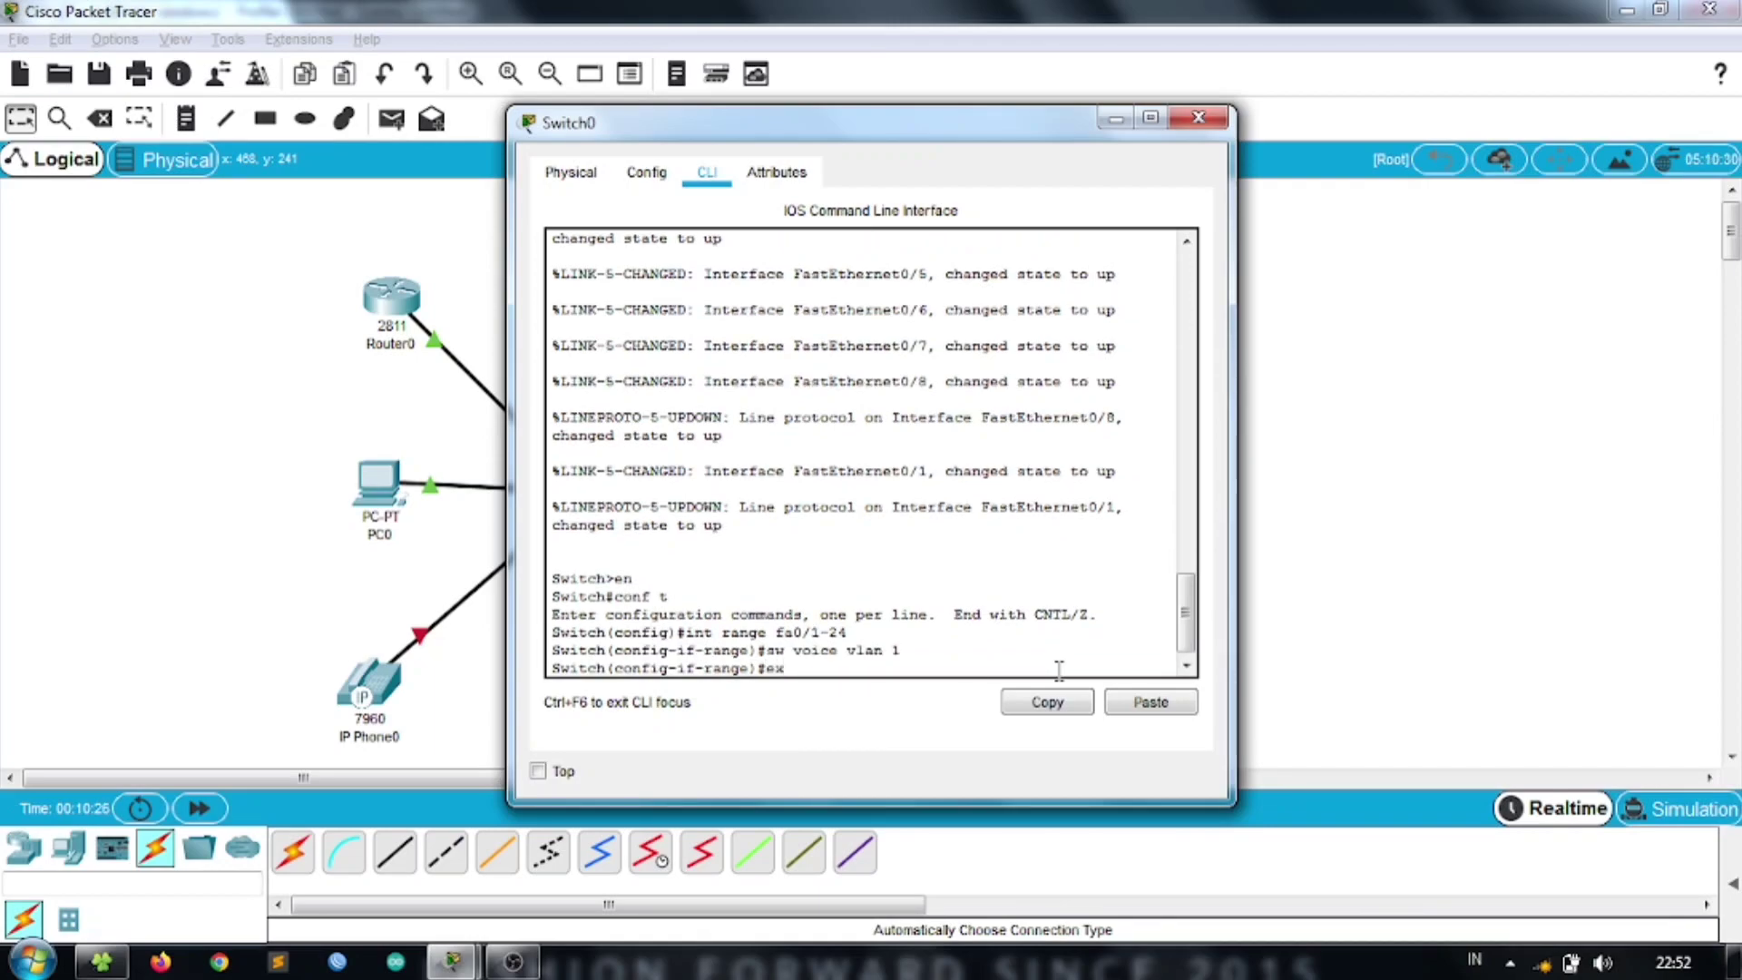
type("ex")
key("Return")
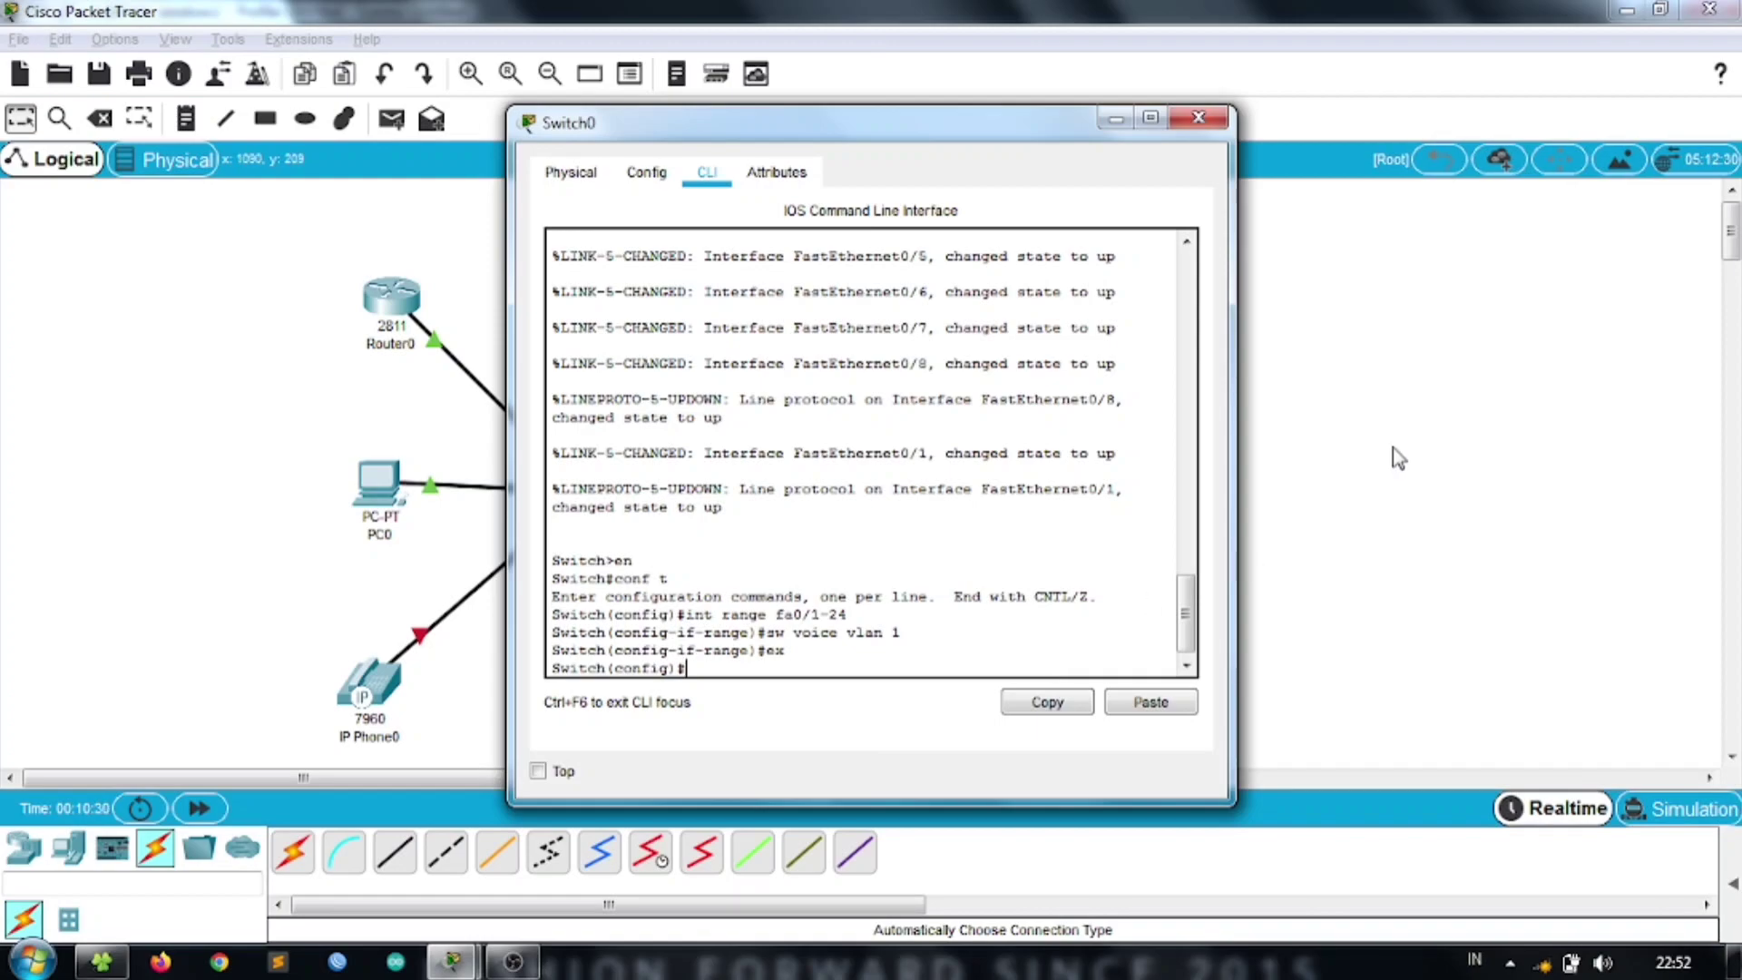
left_click(1199, 118)
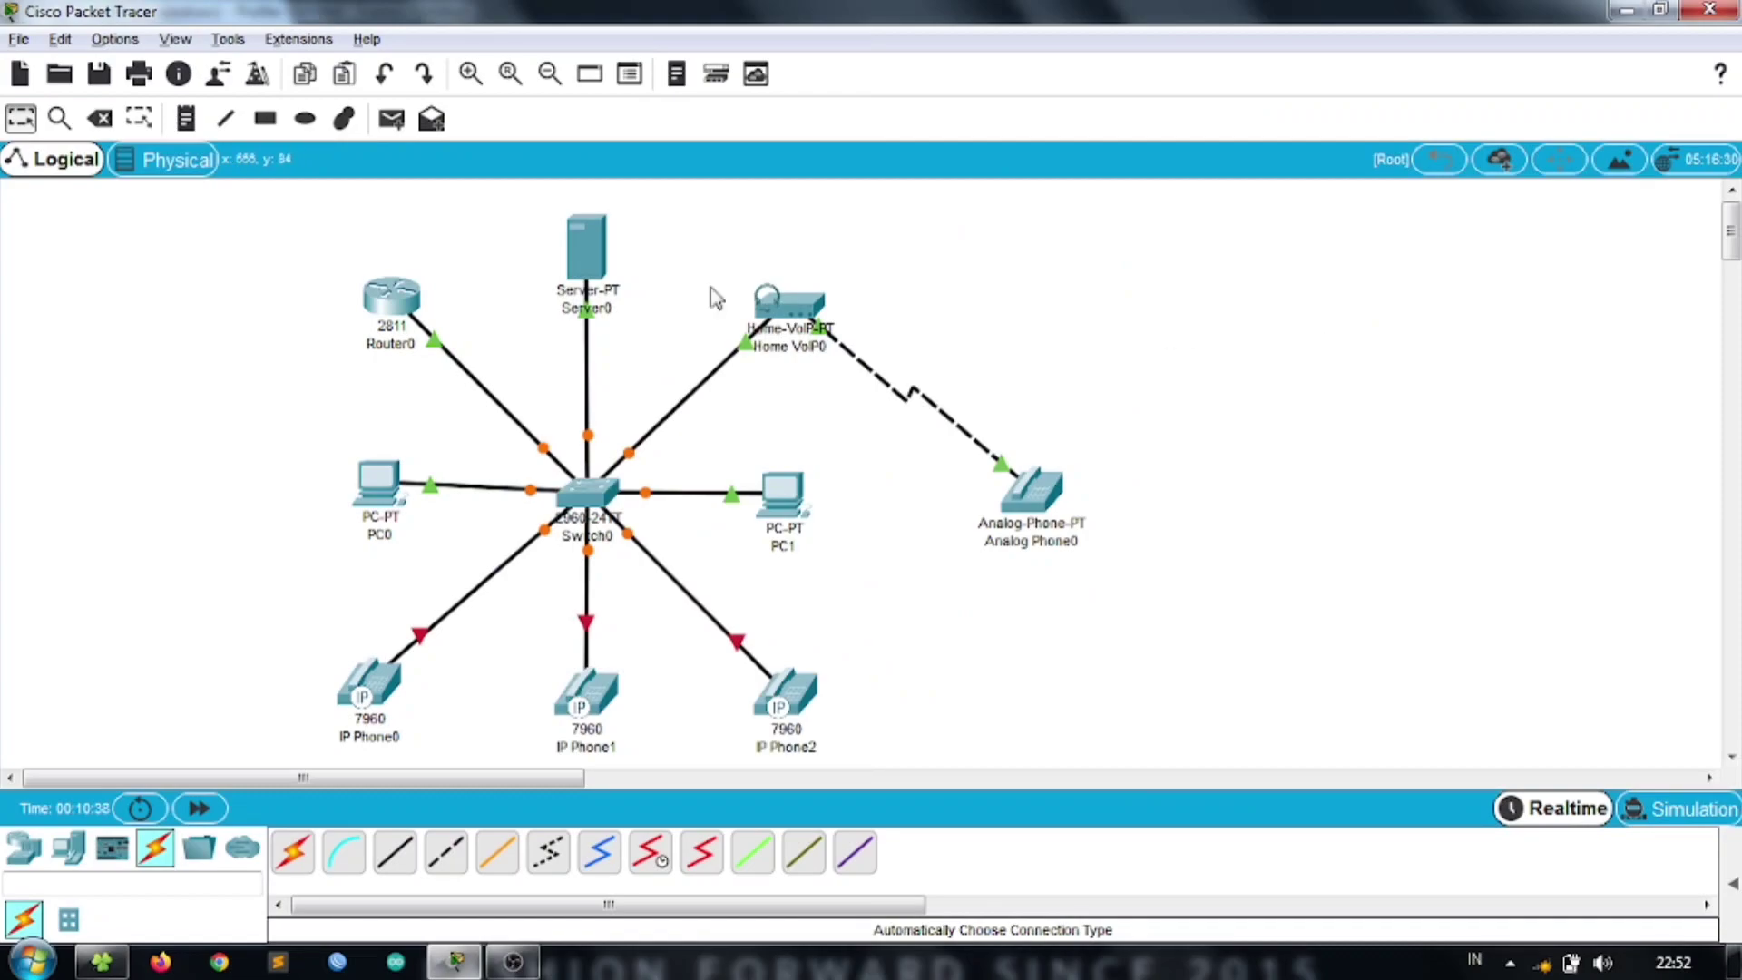
- Set the server address of Home VoIP0 to 192.168.1.1
left_click(792, 309)
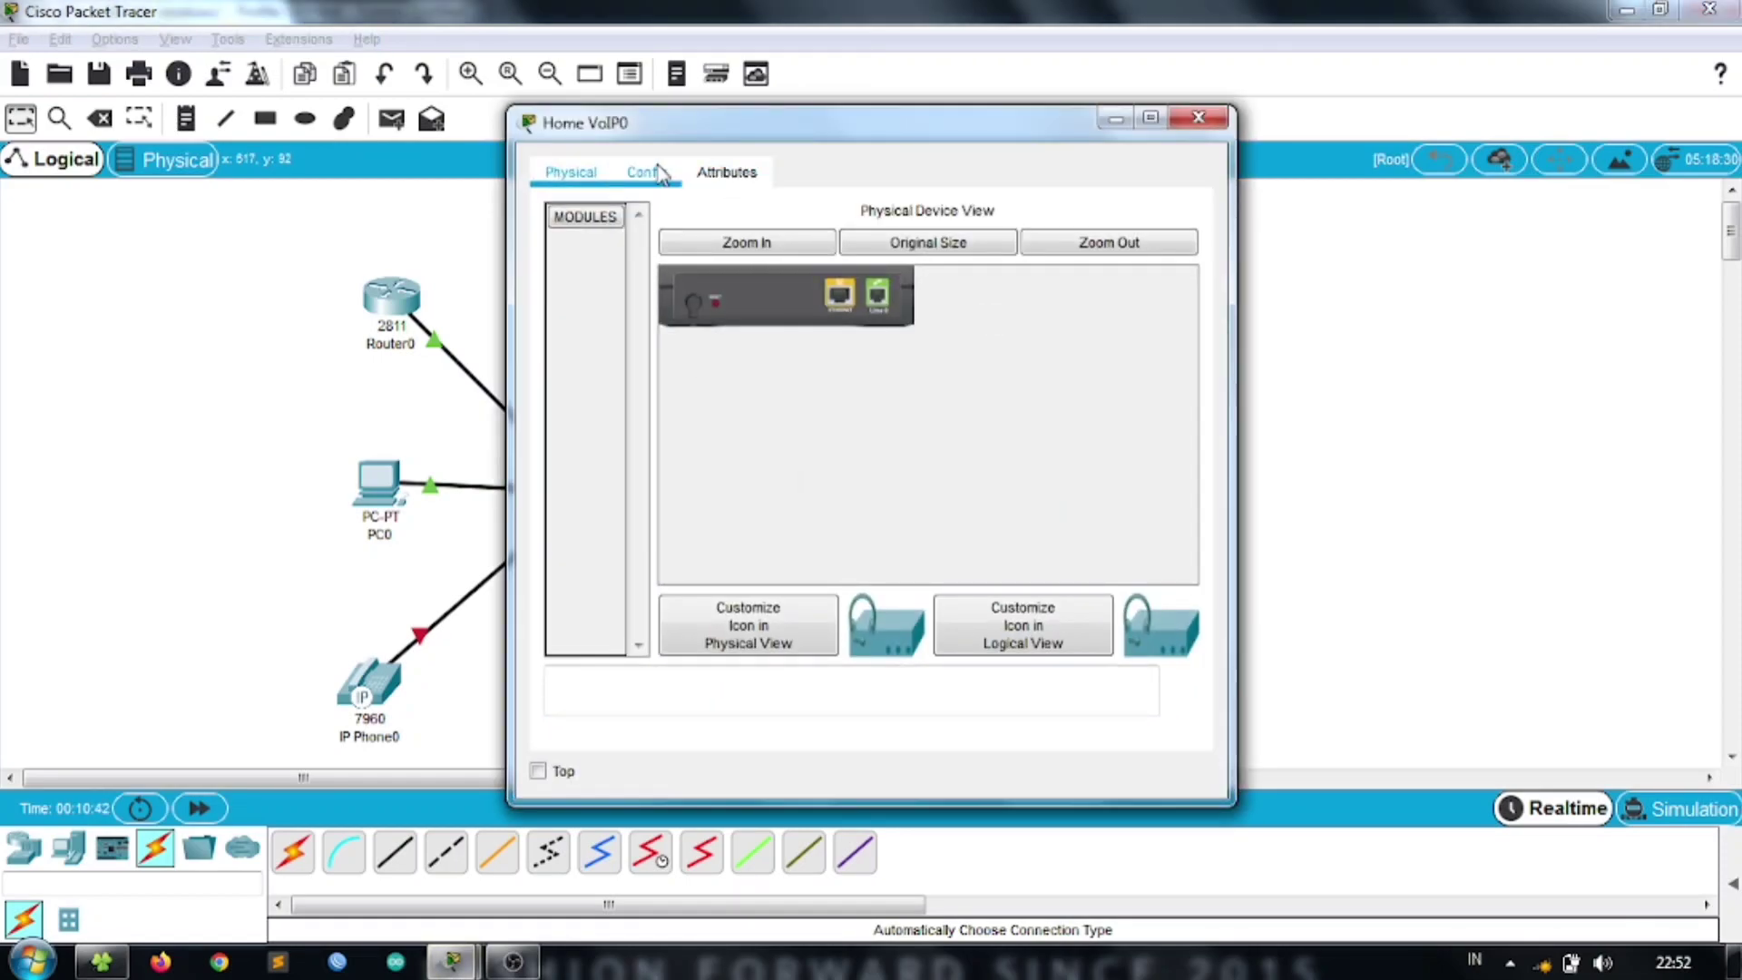
left_click(661, 173)
left_click(857, 322)
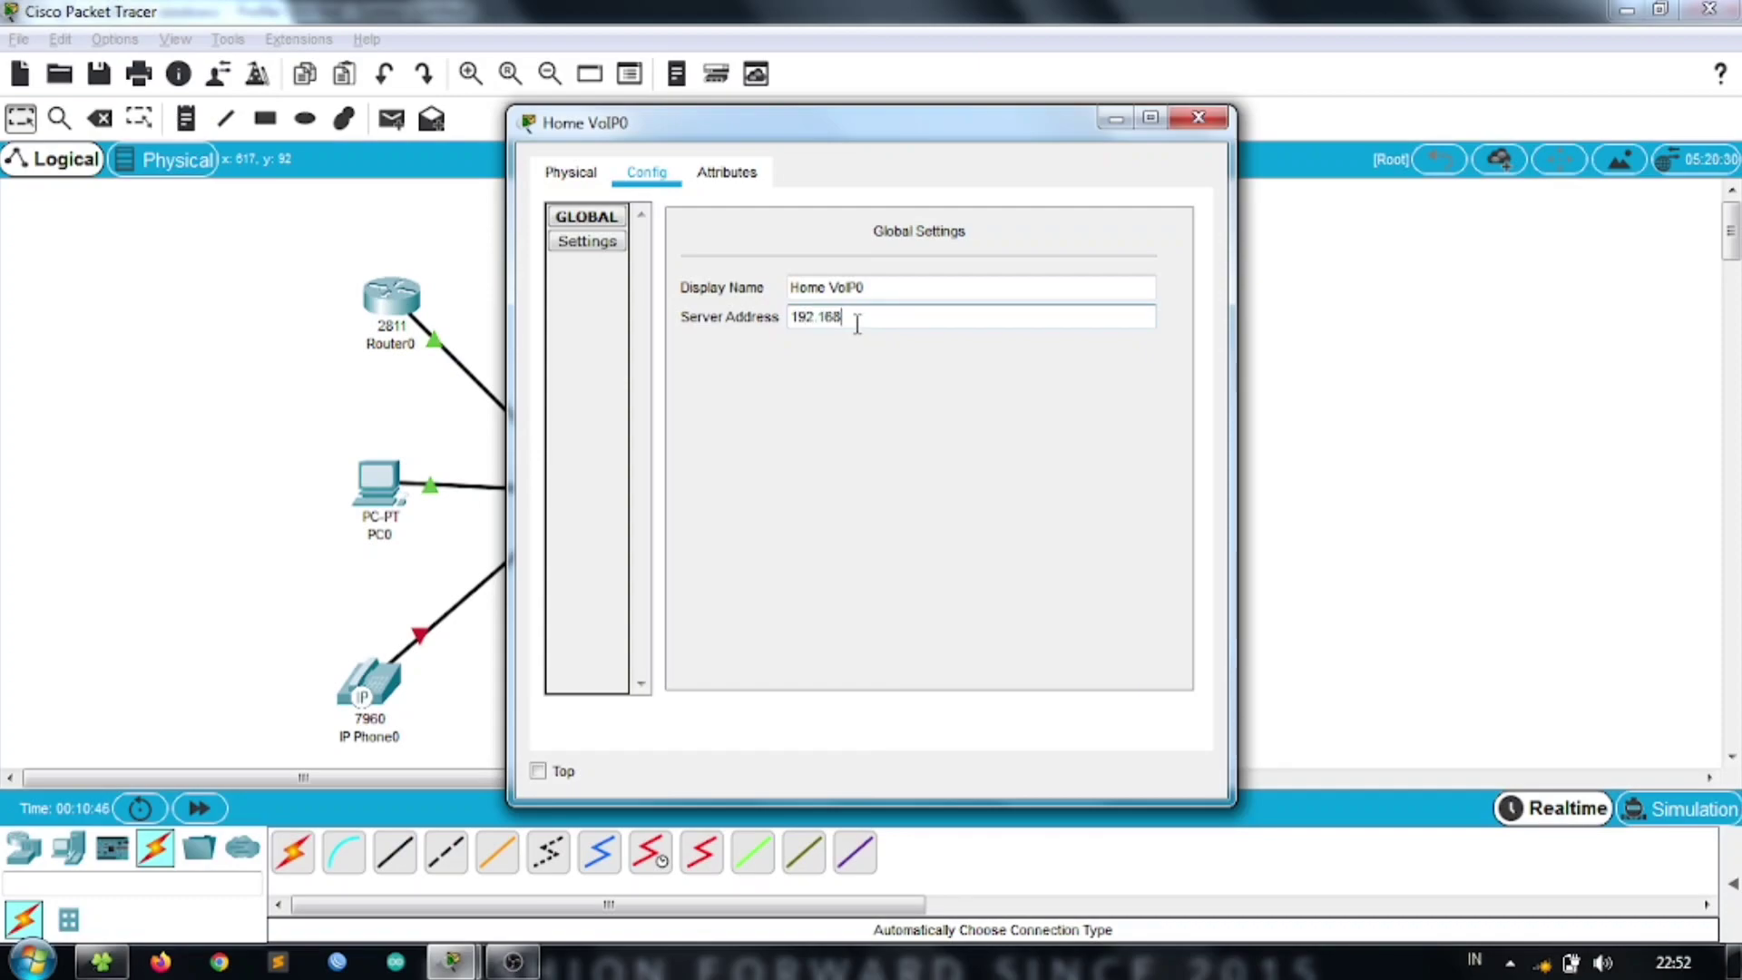
type("192.168.1.1")
left_click(1198, 117)
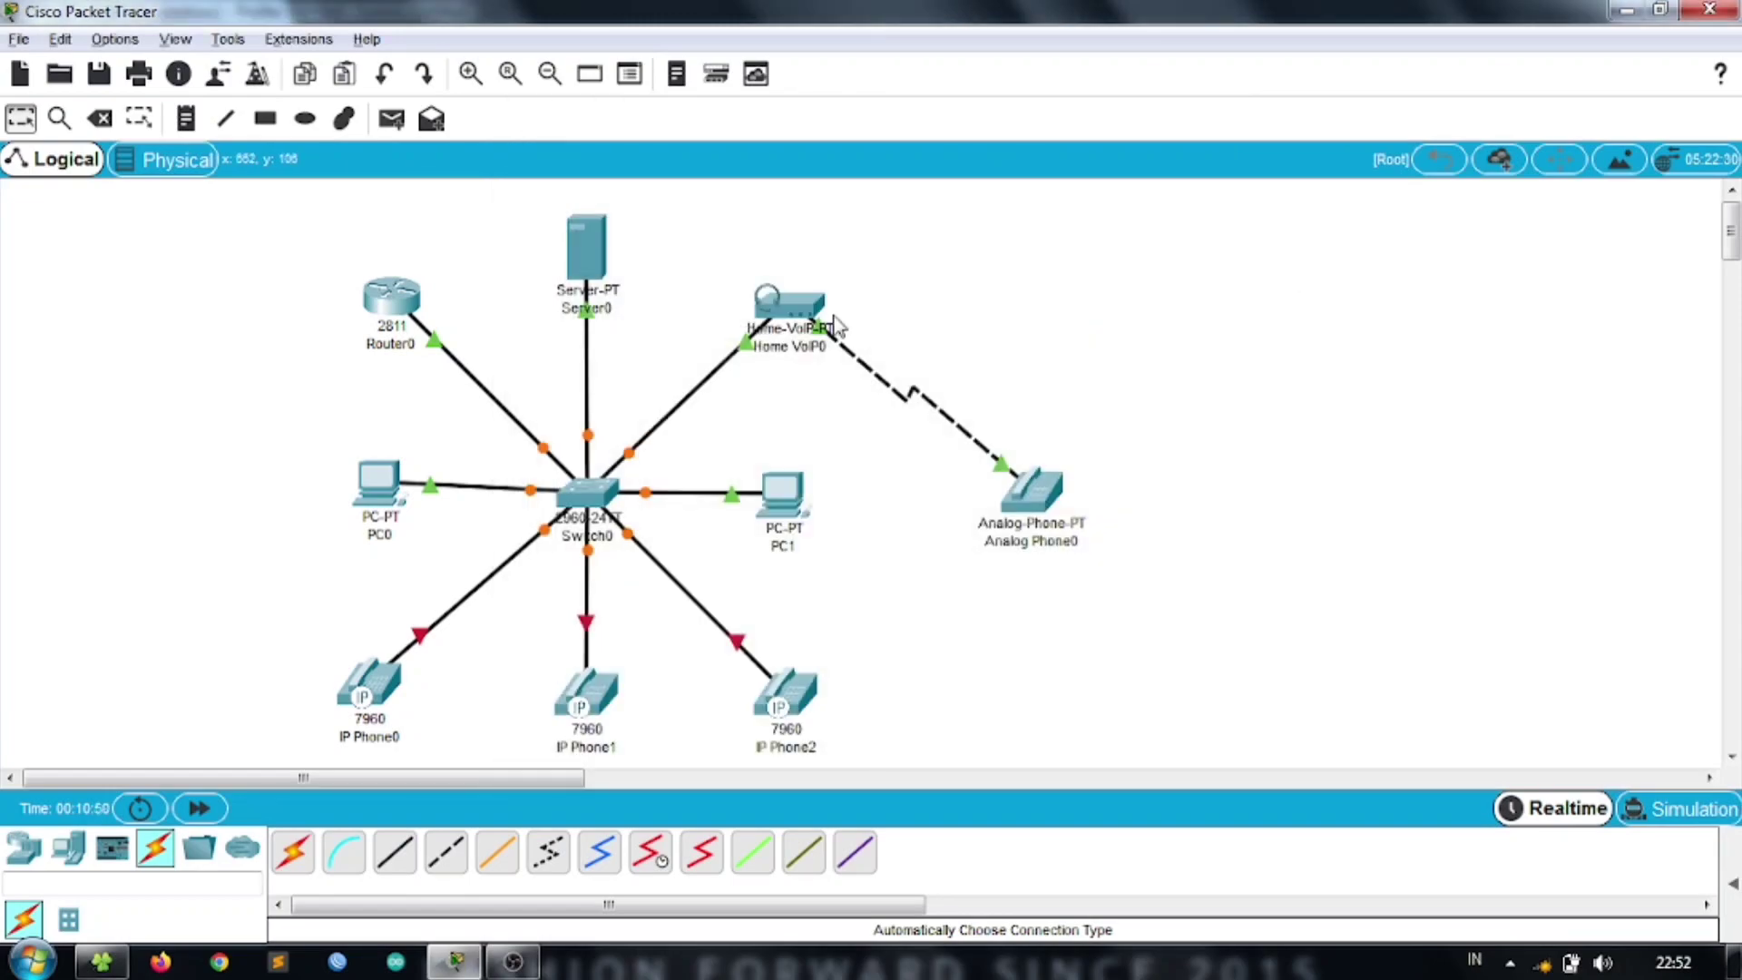
- Switch Server0's IP configuration to DHCP
mouse_move(399, 313)
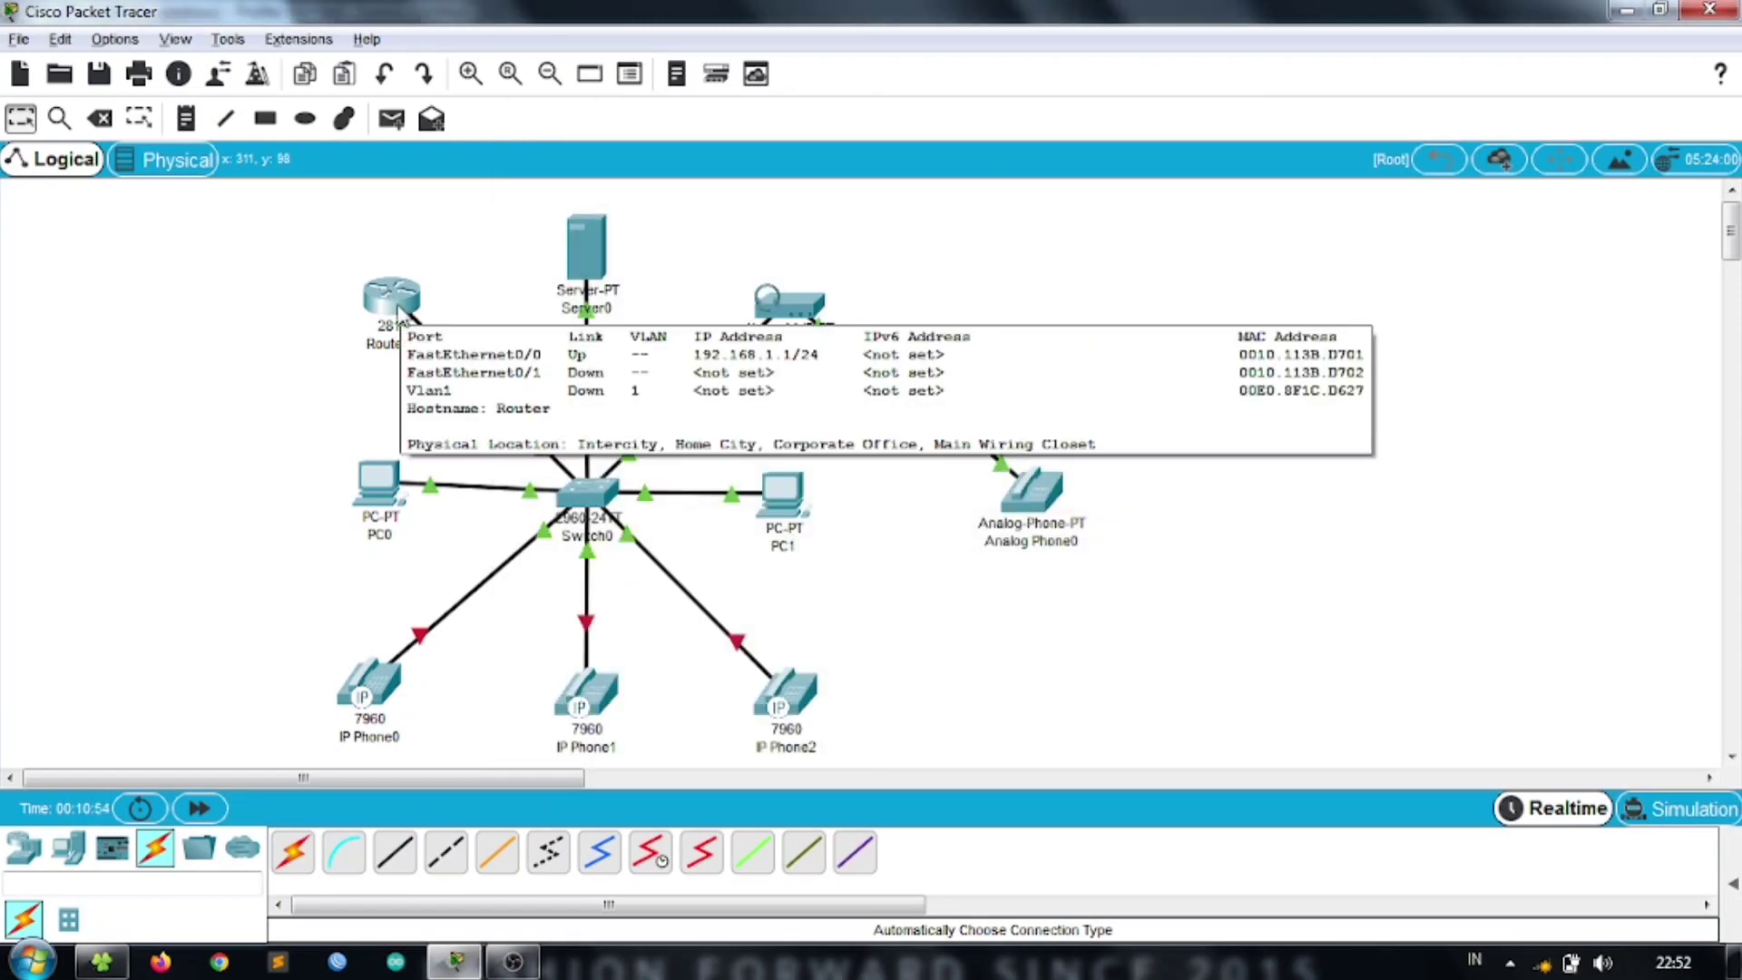
left_click(601, 277)
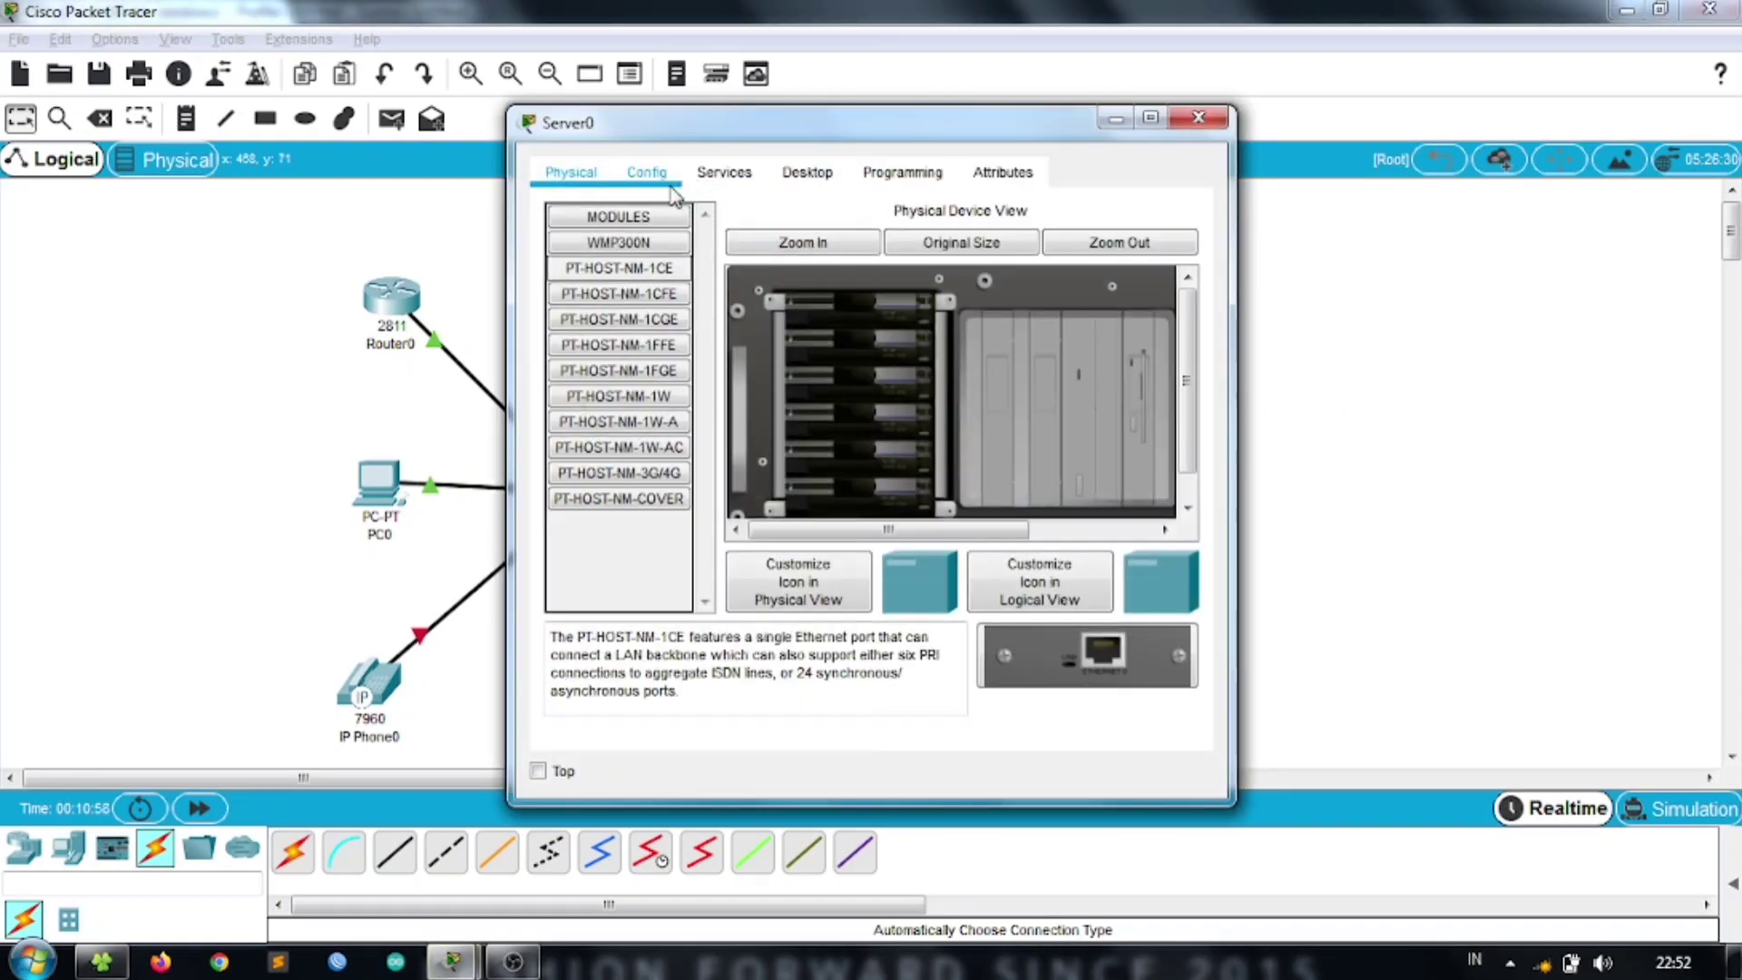
left_click(646, 171)
left_click(807, 172)
left_click(595, 240)
left_click(599, 288)
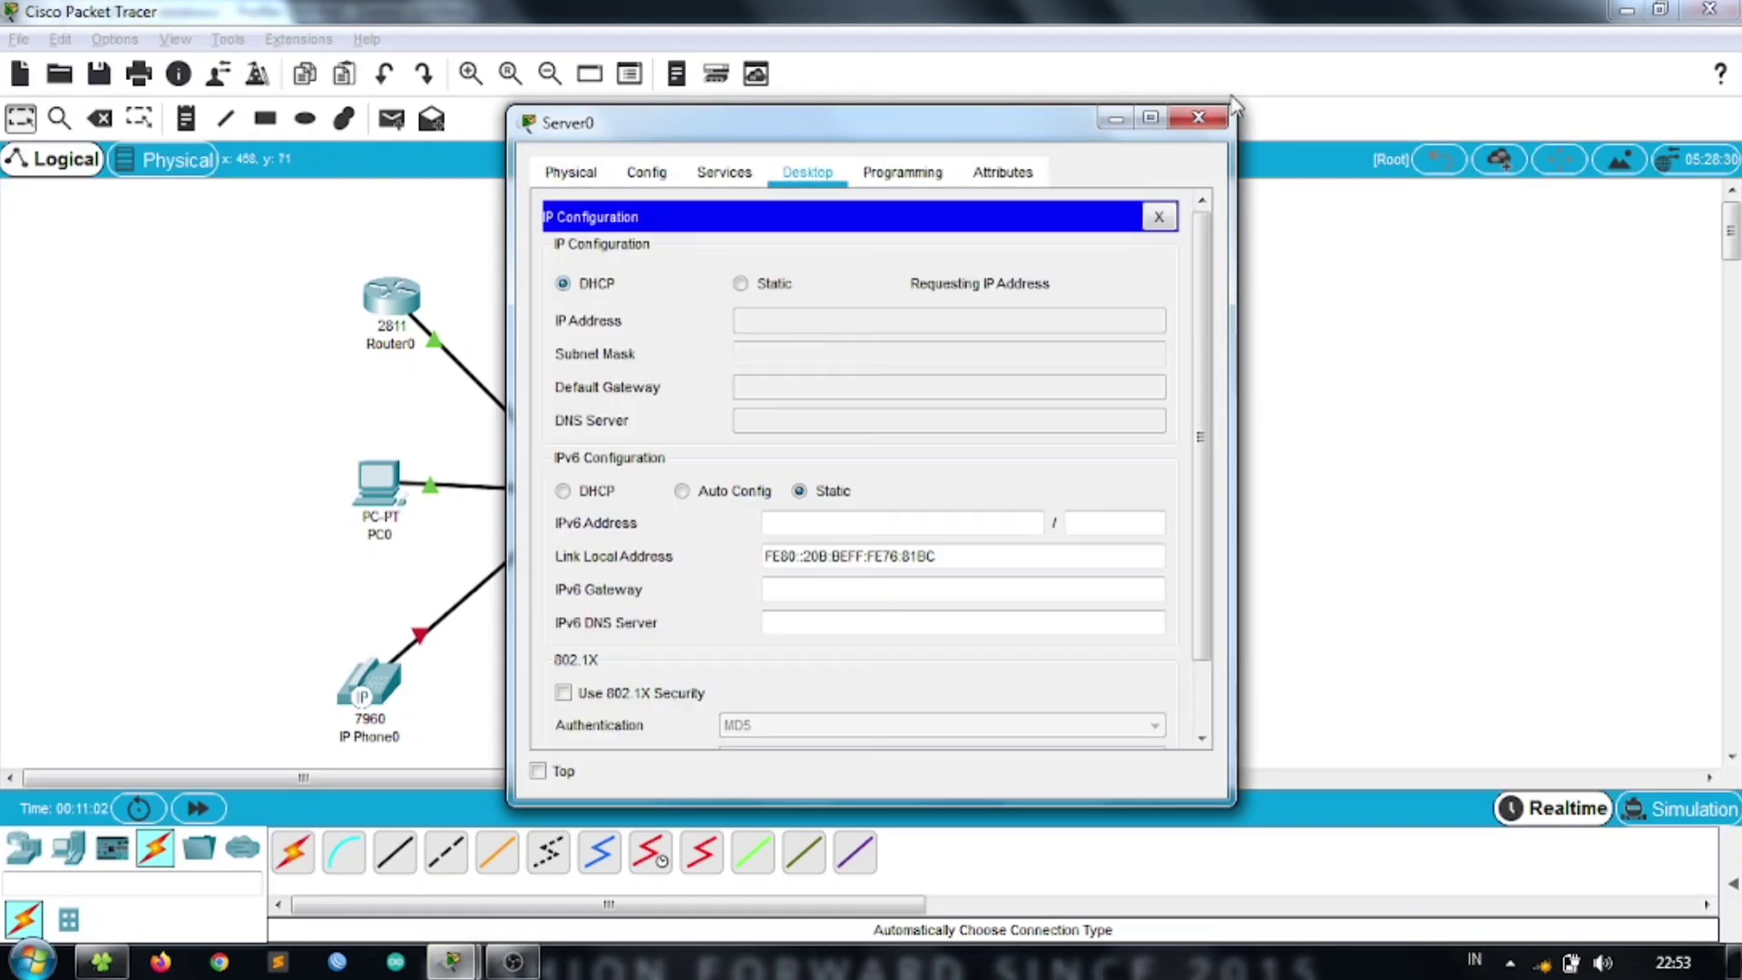
left_click(1198, 117)
- Switch PC0's IP configuration to DHCP
left_click(377, 481)
left_click(722, 171)
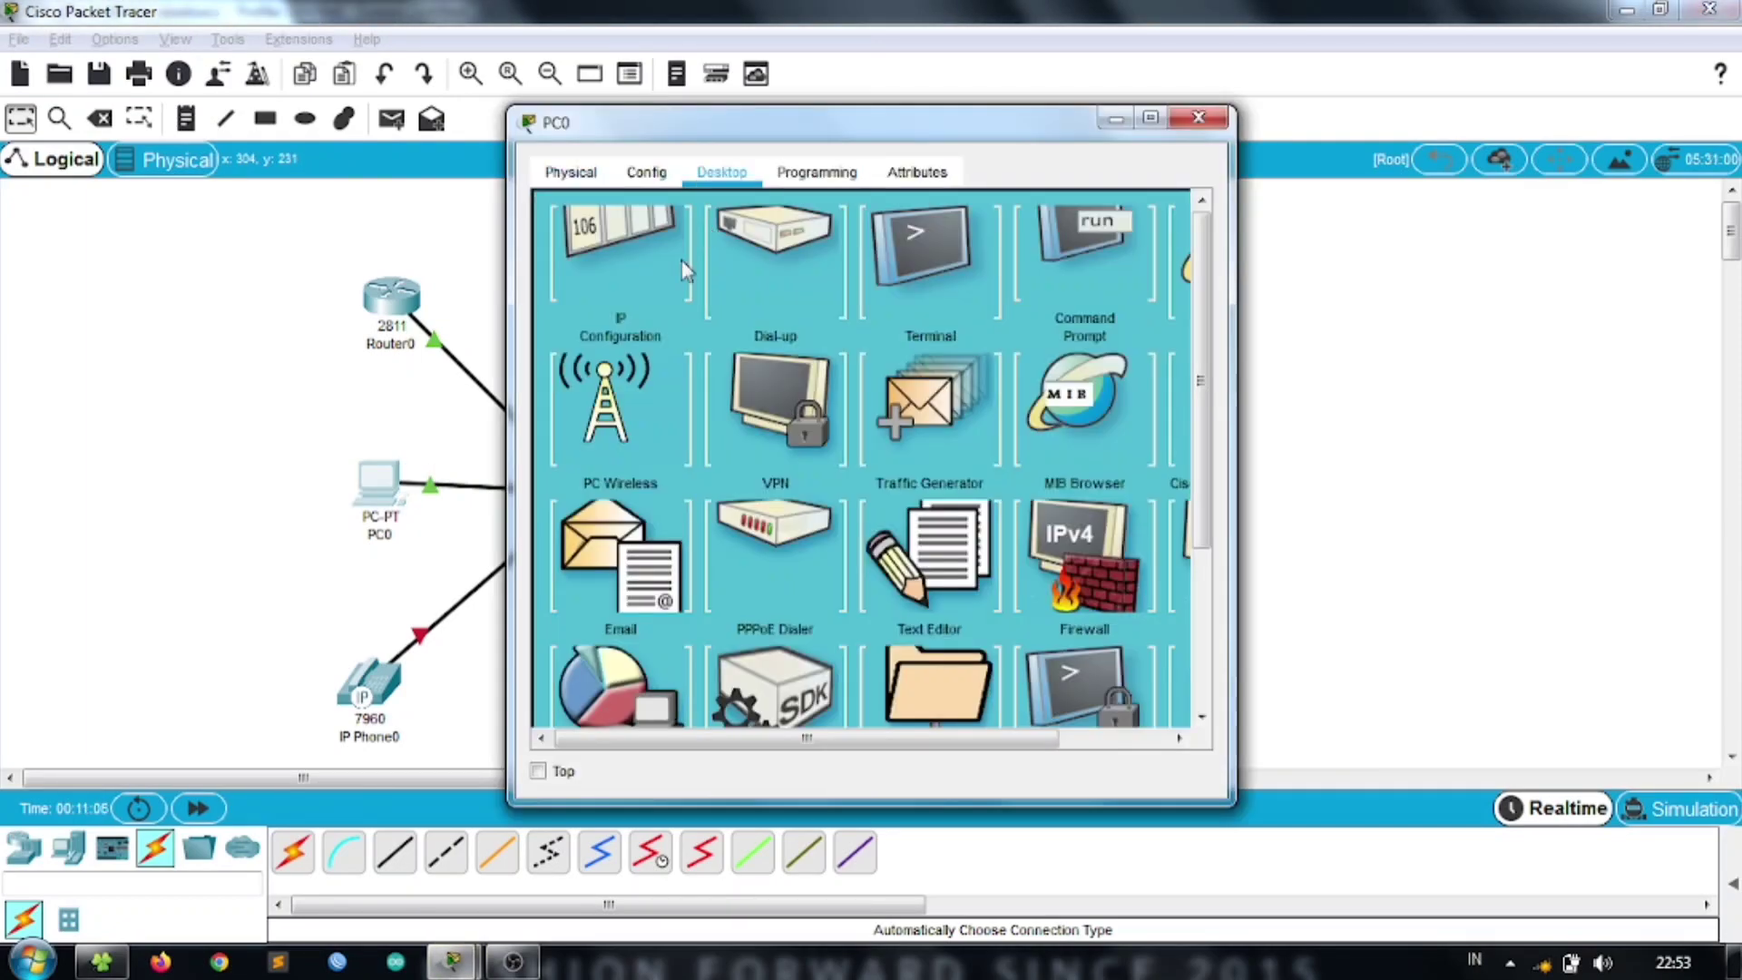
left_click(683, 264)
left_click(603, 315)
left_click(1198, 117)
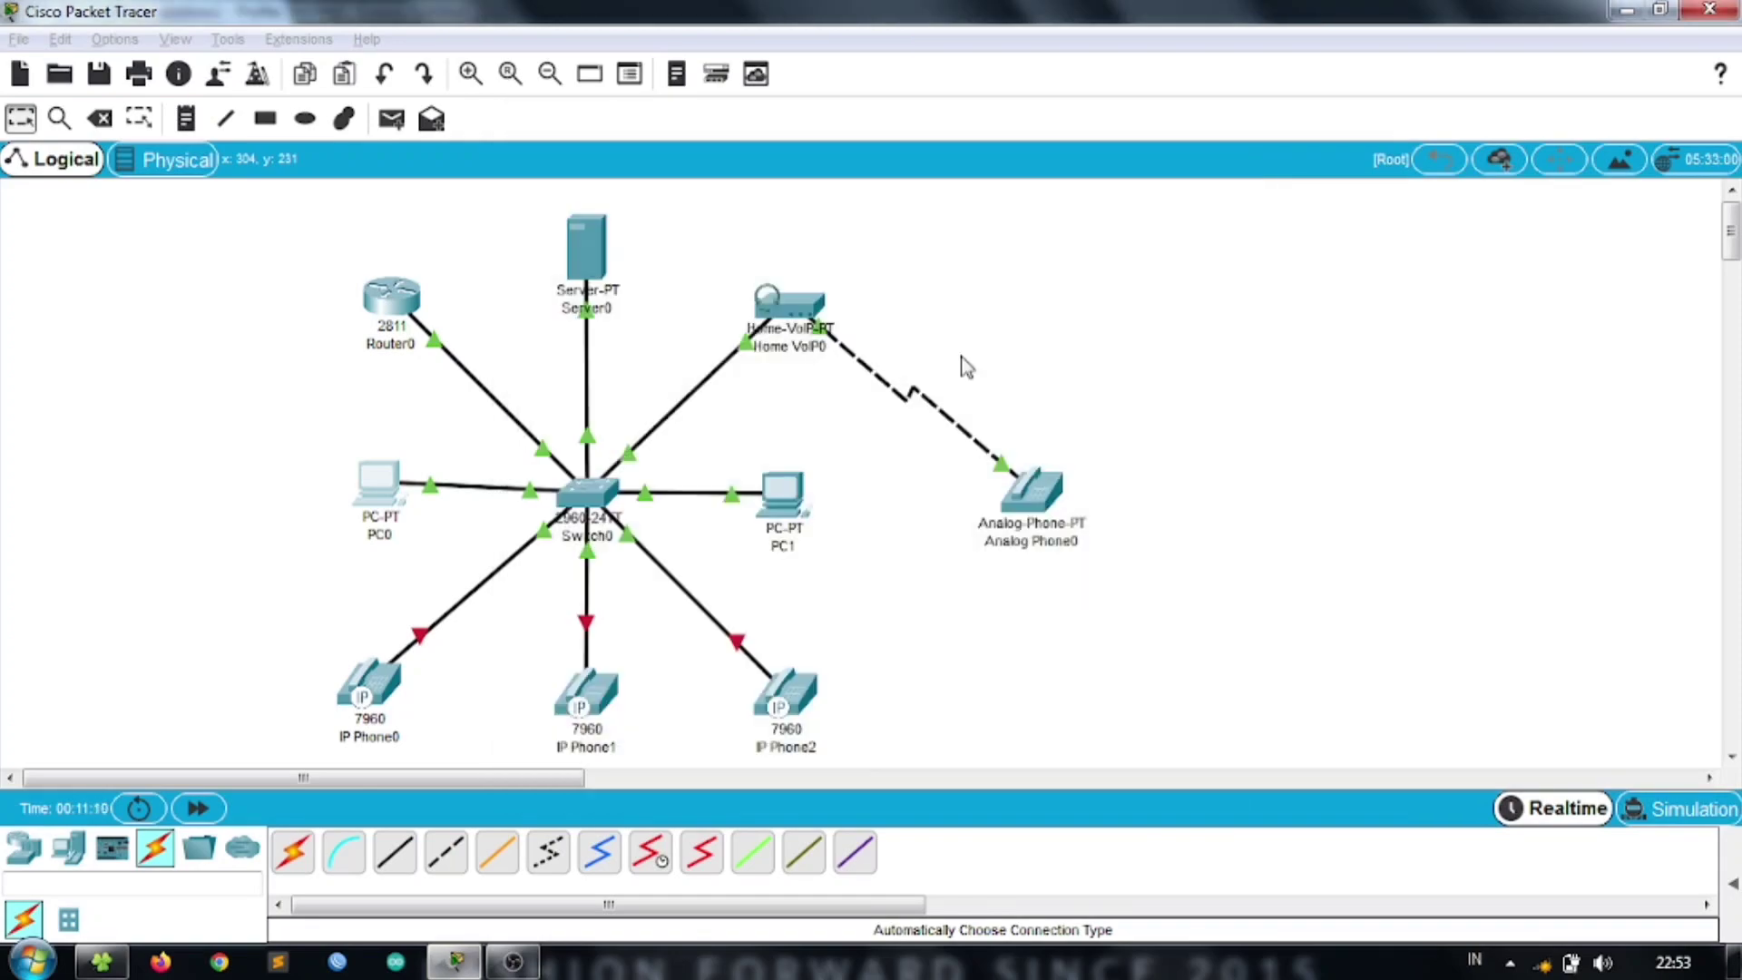
- Switch PC1's IP configuration to DHCP
left_click(780, 495)
left_click(722, 172)
left_click(617, 245)
left_click(588, 316)
left_click(1197, 117)
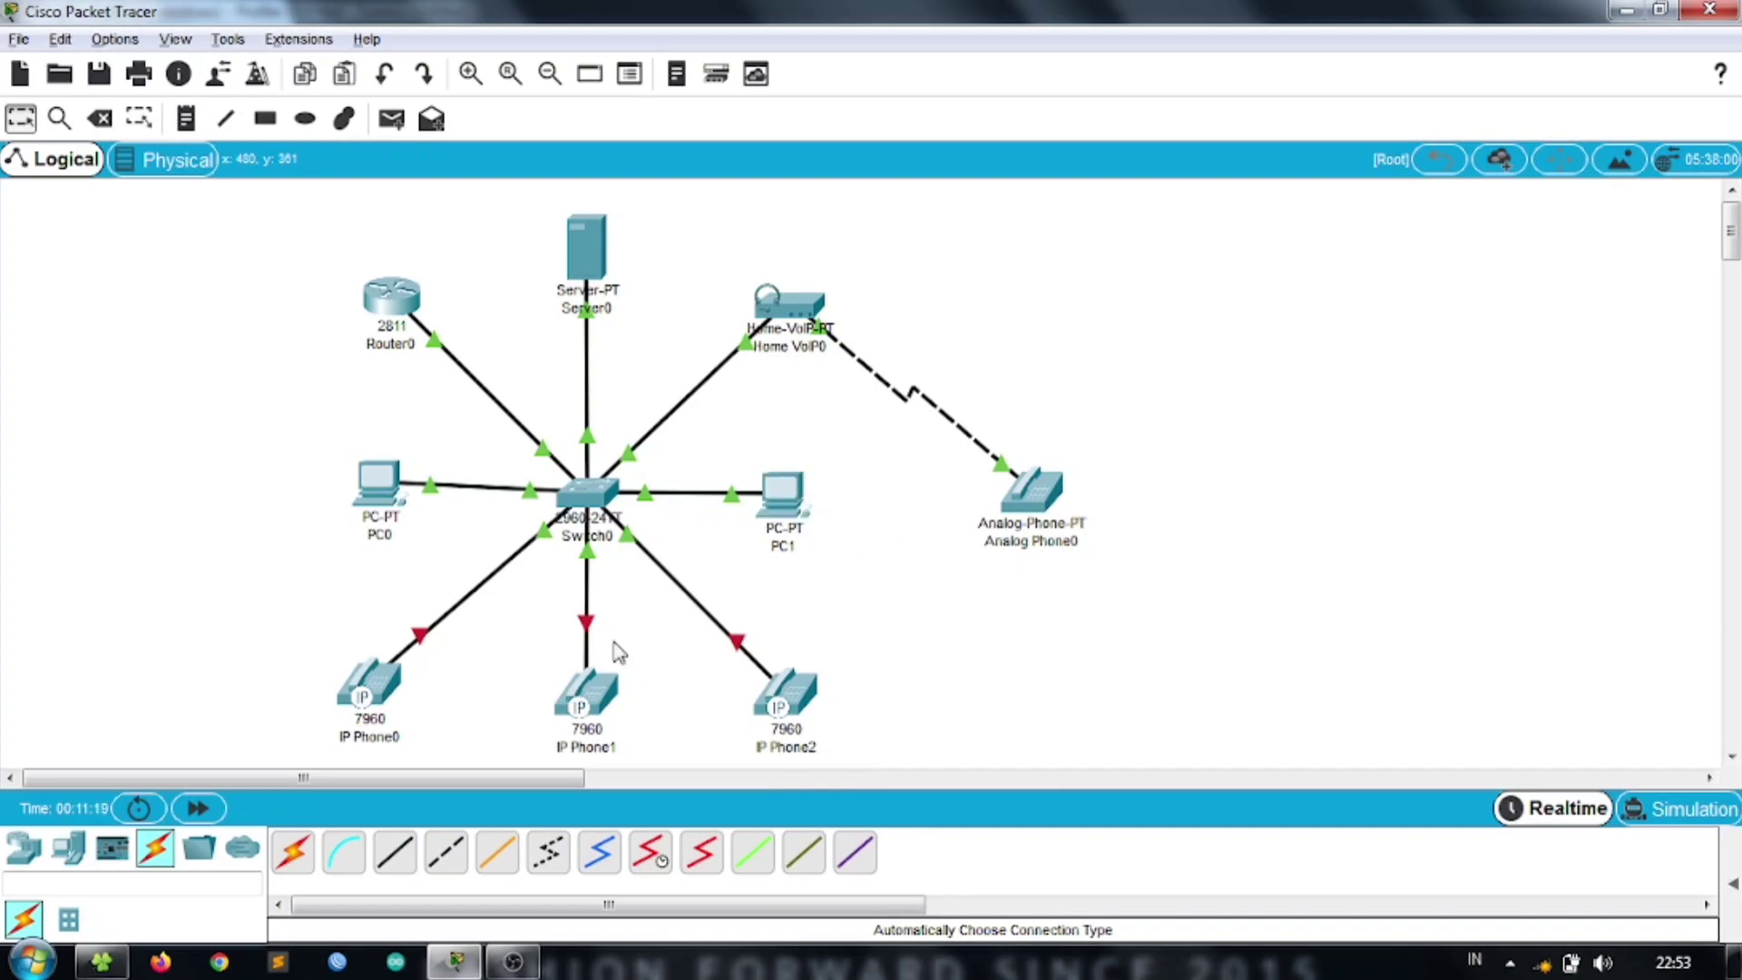
- Plug the power adapter into IP Phone0, IP Phone1 and IP Phone2
left_click(387, 695)
left_click_drag(1134, 667, 1069, 497)
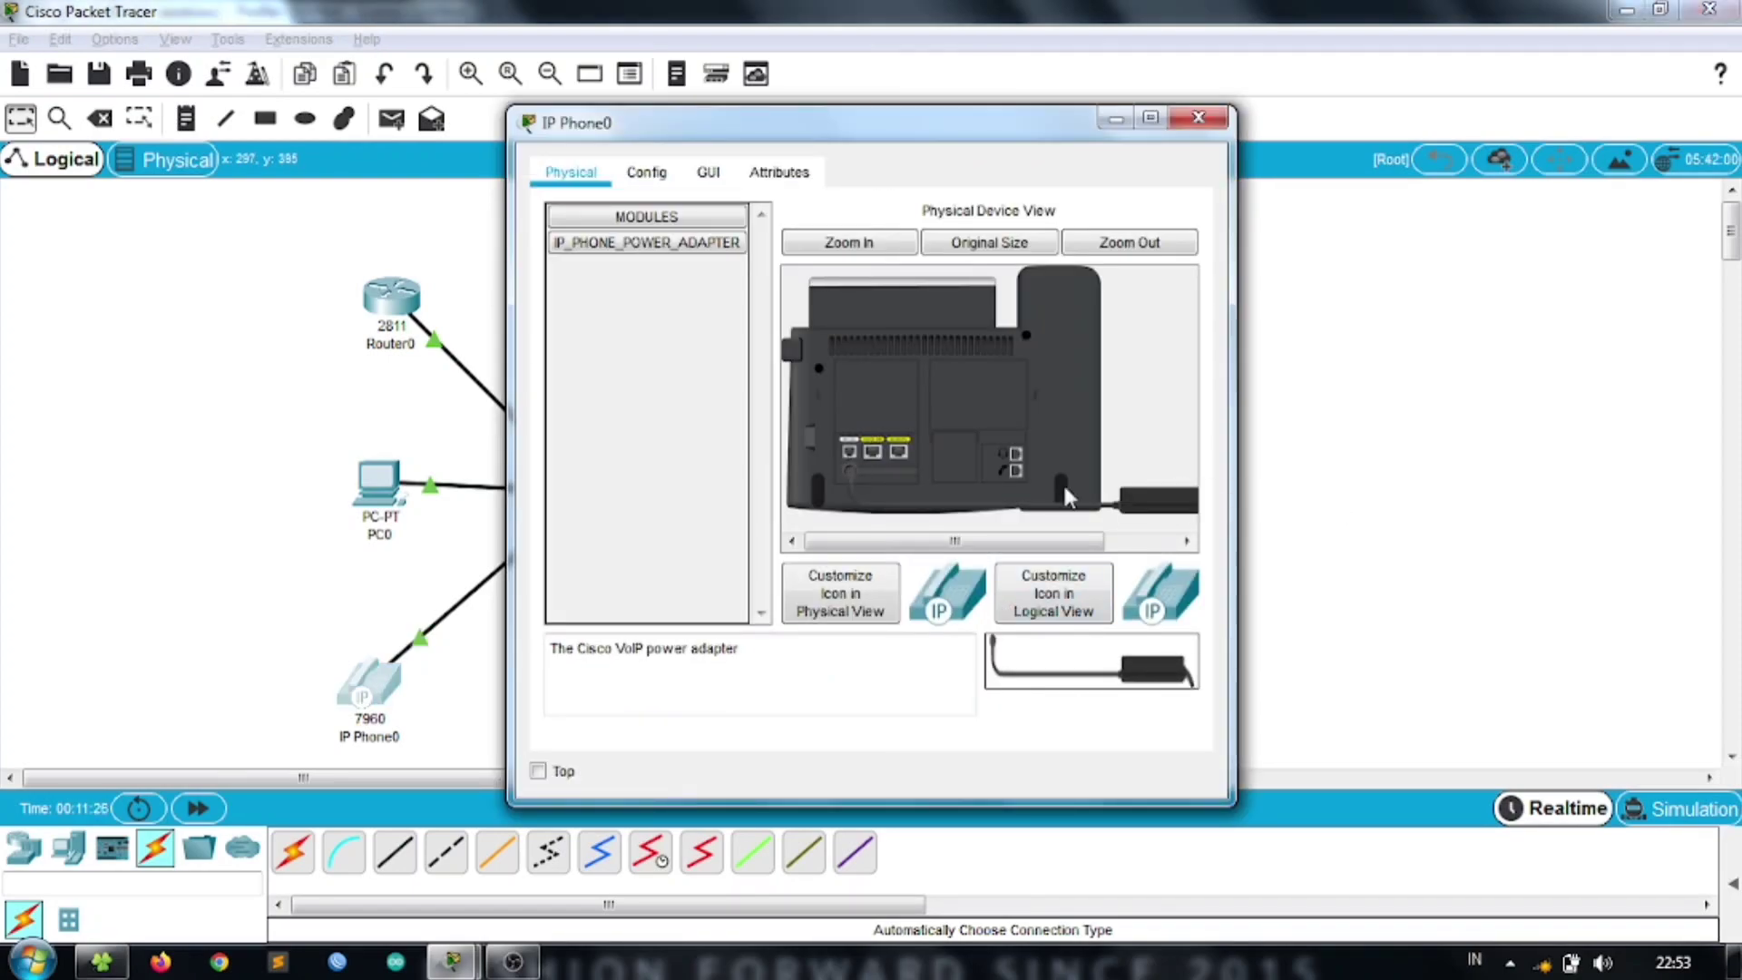
left_click(1197, 117)
left_click(584, 698)
left_click_drag(1134, 667, 1068, 498)
left_click(1198, 117)
left_click(817, 699)
left_click_drag(1035, 676, 849, 470)
- Show IP Phone2's handset interface and move its window aside, clear of the devices in the topology
left_click(708, 171)
left_click_drag(863, 735, 953, 737)
left_click_drag(916, 122, 1467, 128)
left_click(635, 717)
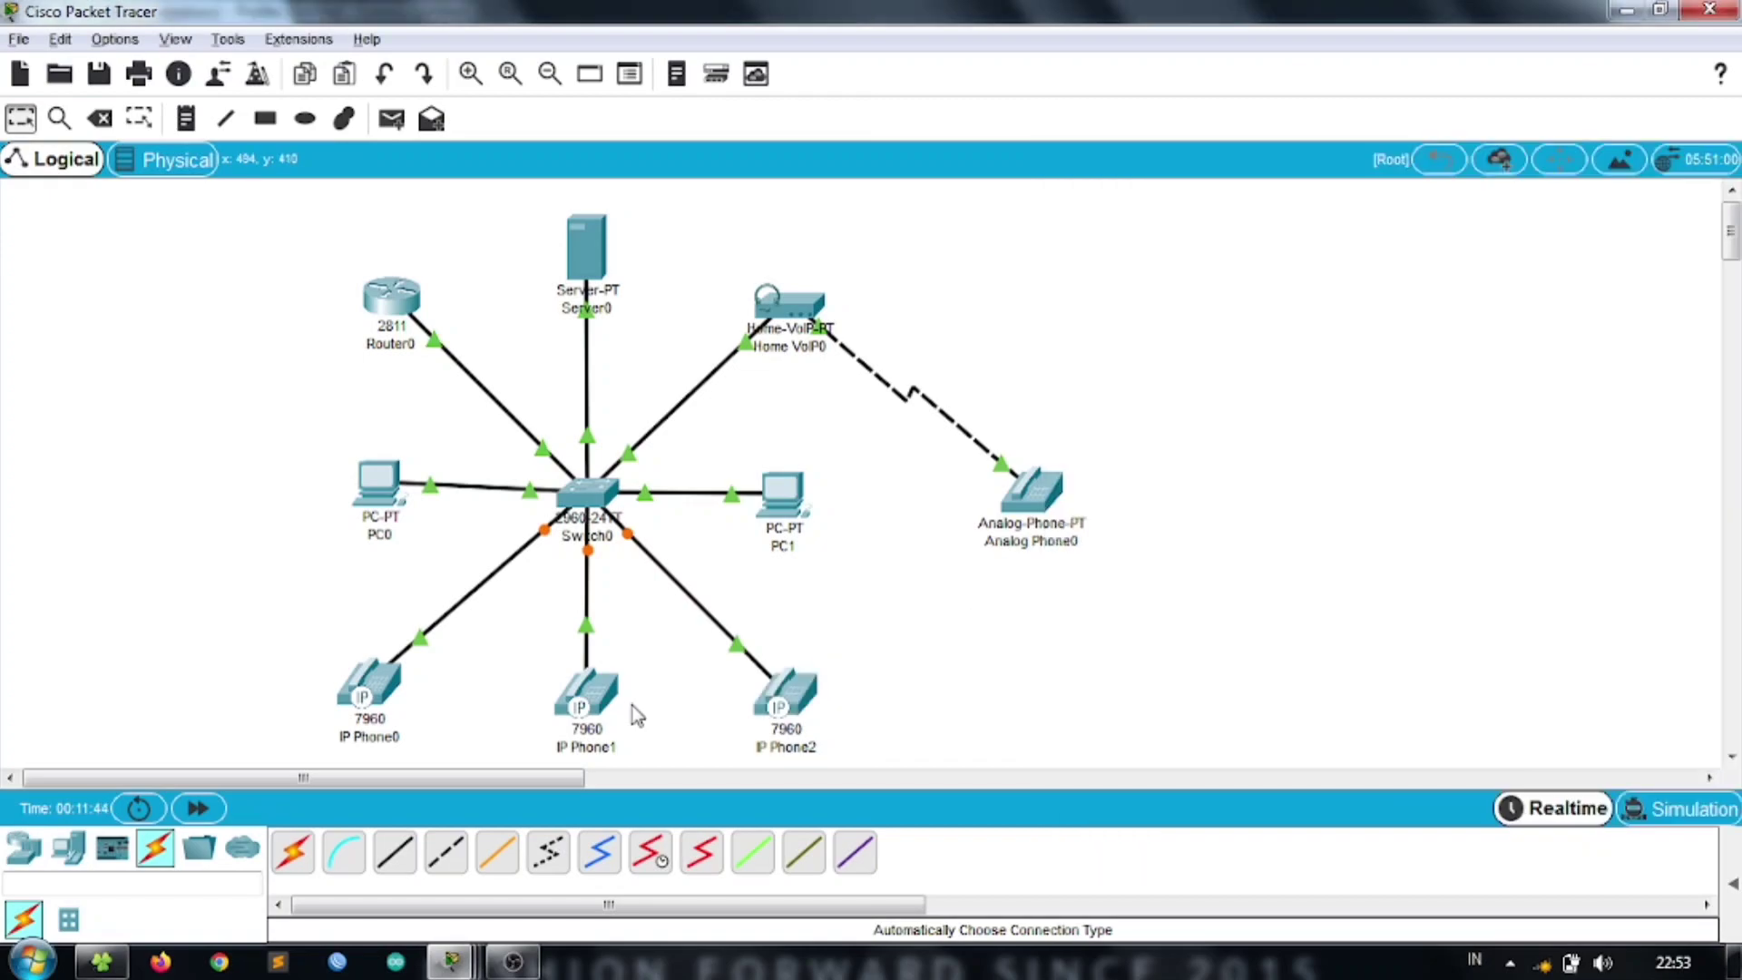
- Check the handset displays of IP Phone1 and IP Phone0 for an assigned extension
left_click(633, 715)
left_click(708, 172)
left_click_drag(828, 736, 918, 733)
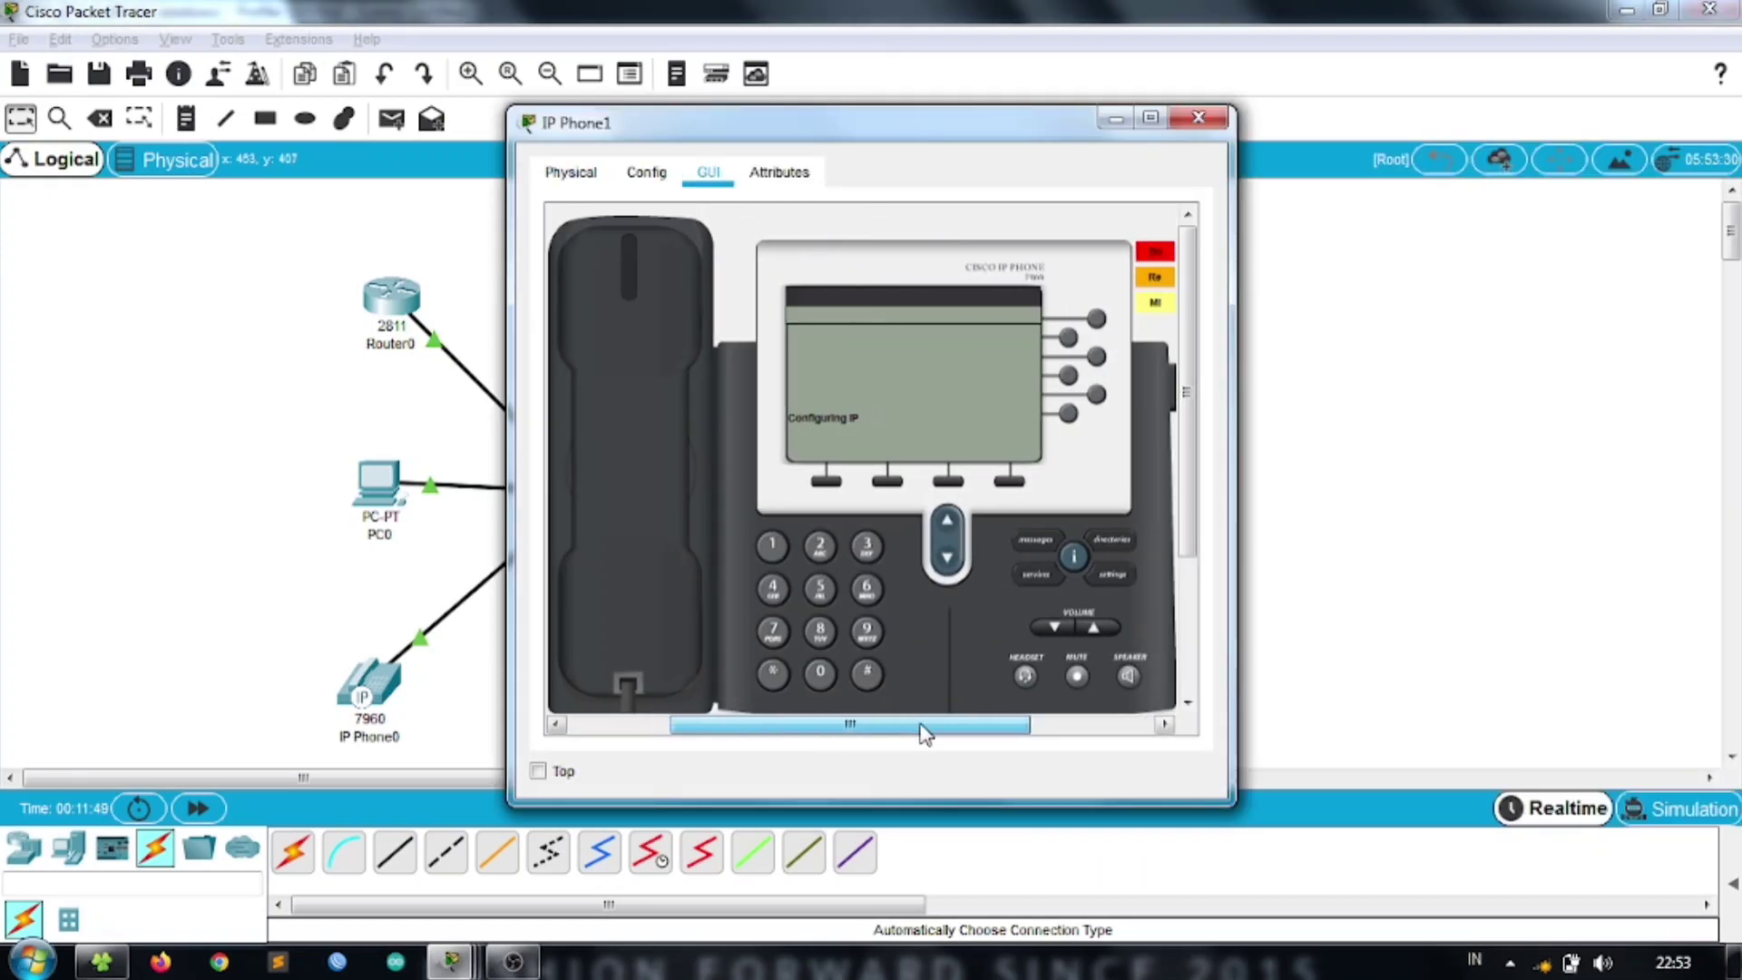
left_click(368, 685)
left_click(368, 686)
left_click(708, 172)
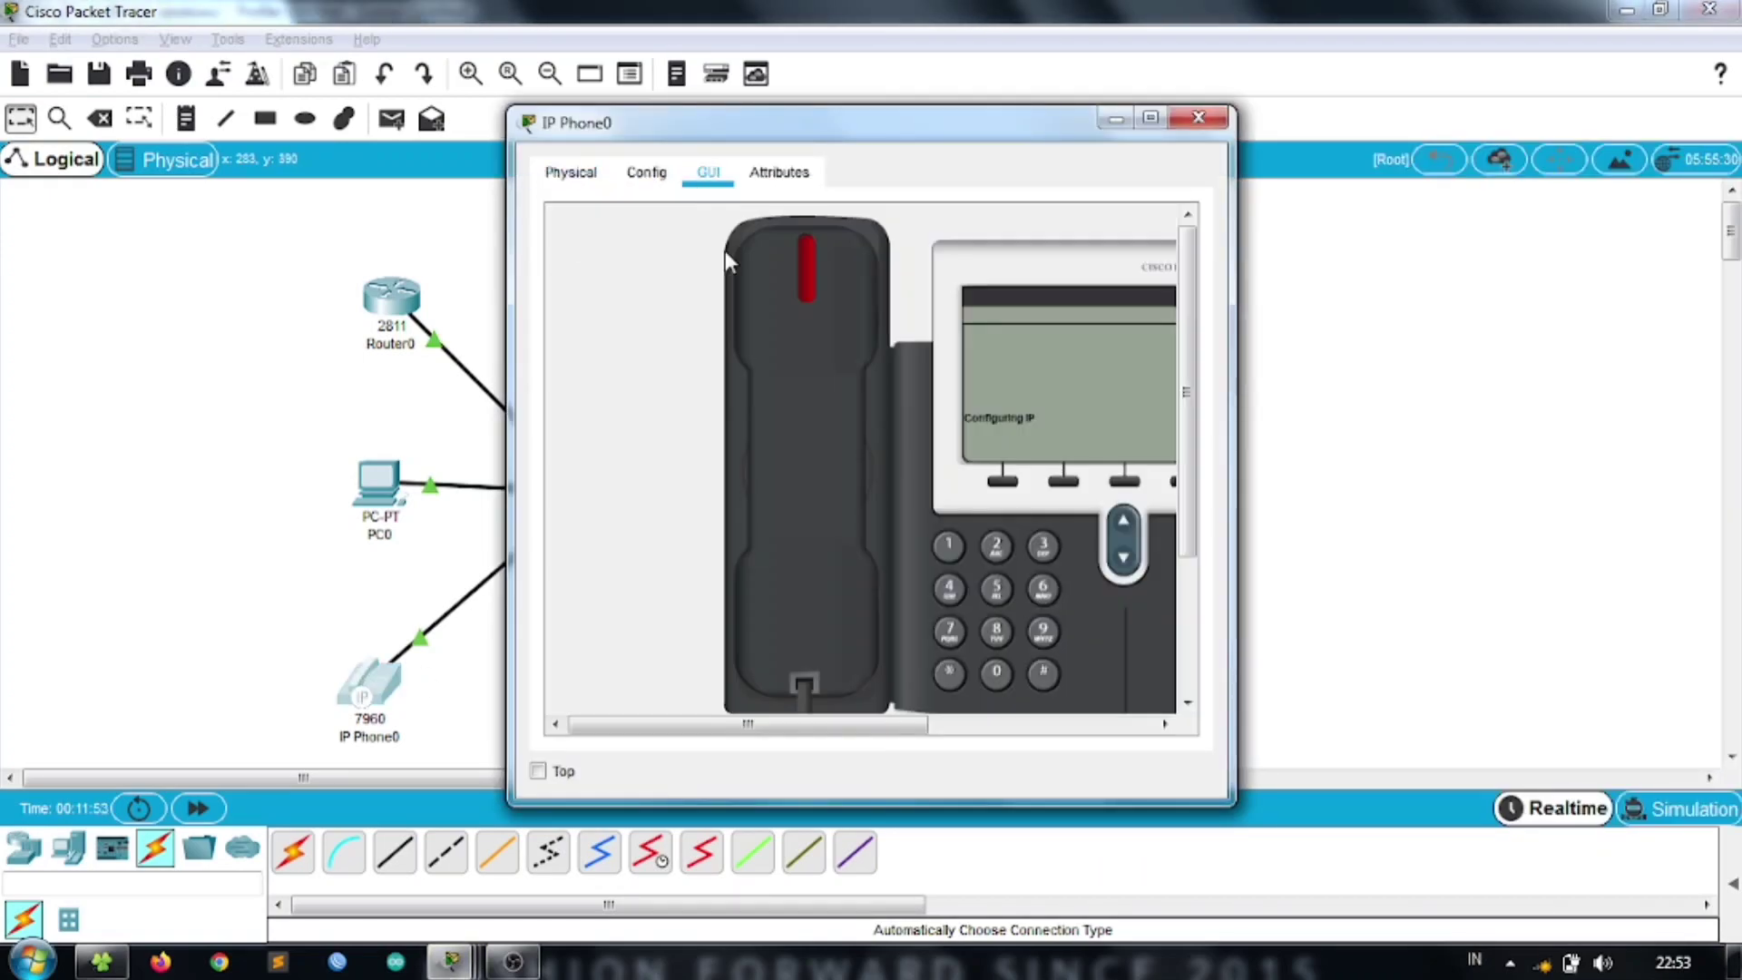
left_click_drag(749, 723, 859, 723)
left_click_drag(971, 127, 372, 166)
left_click(1171, 340)
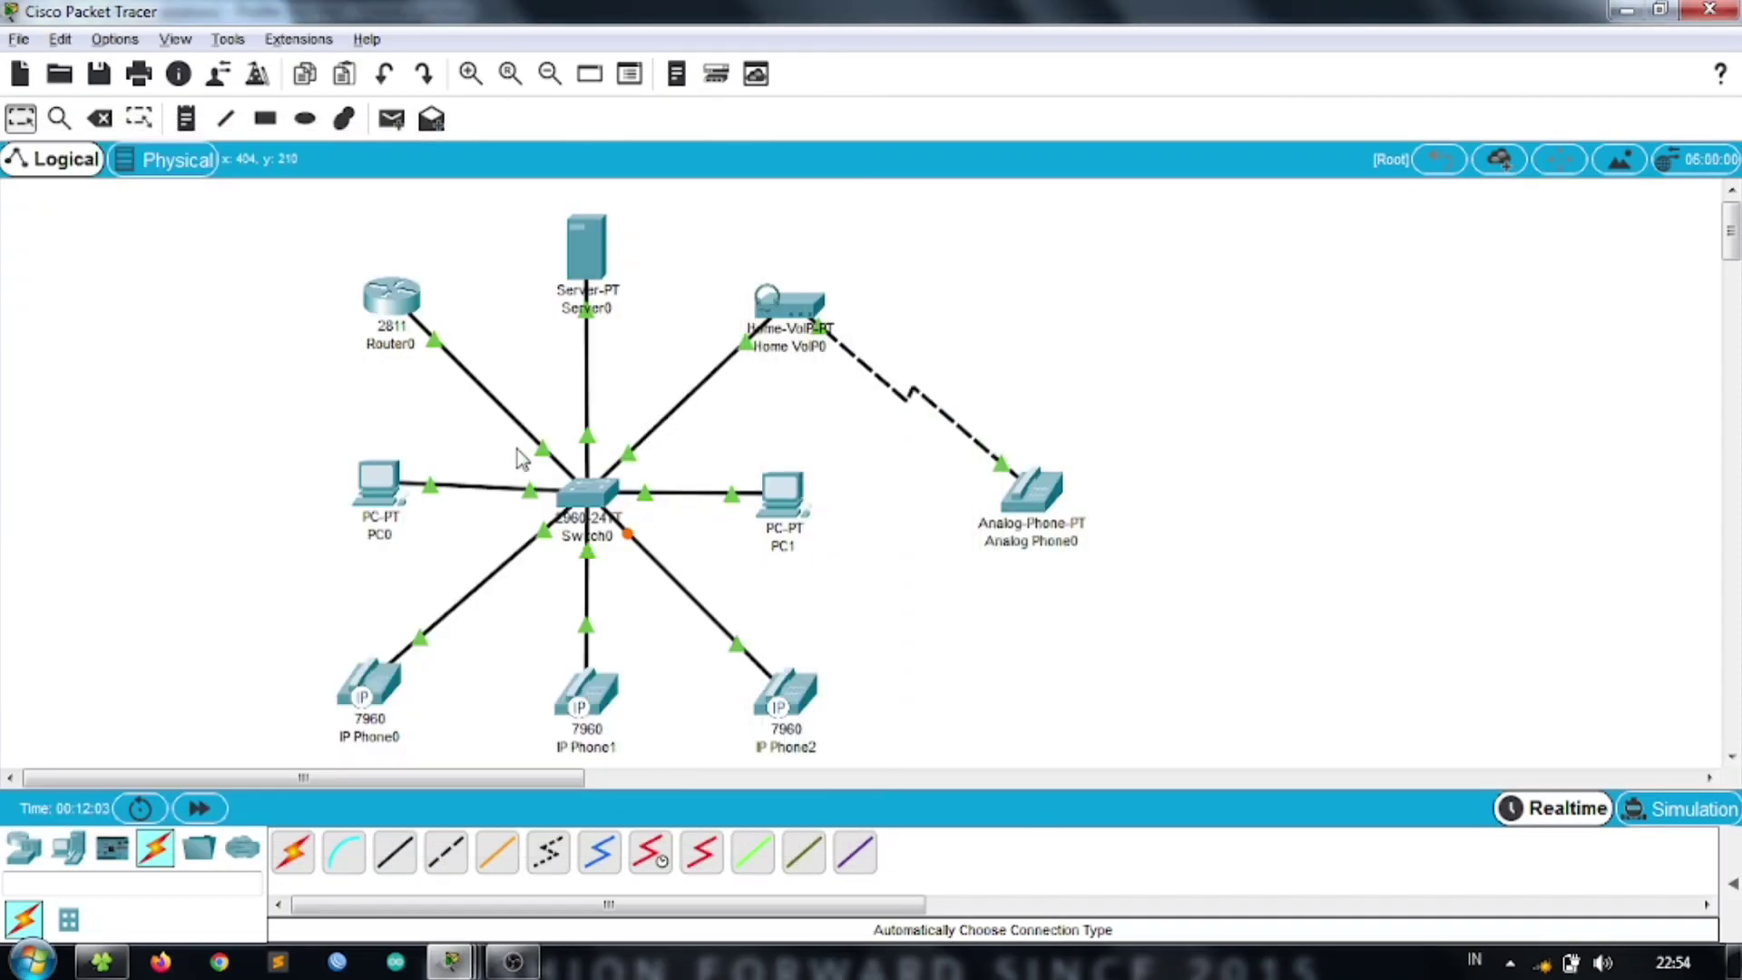
- Check the extension number shown on Analog Phone0's display
left_click(1038, 488)
left_click(708, 171)
left_click_drag(796, 724, 886, 734)
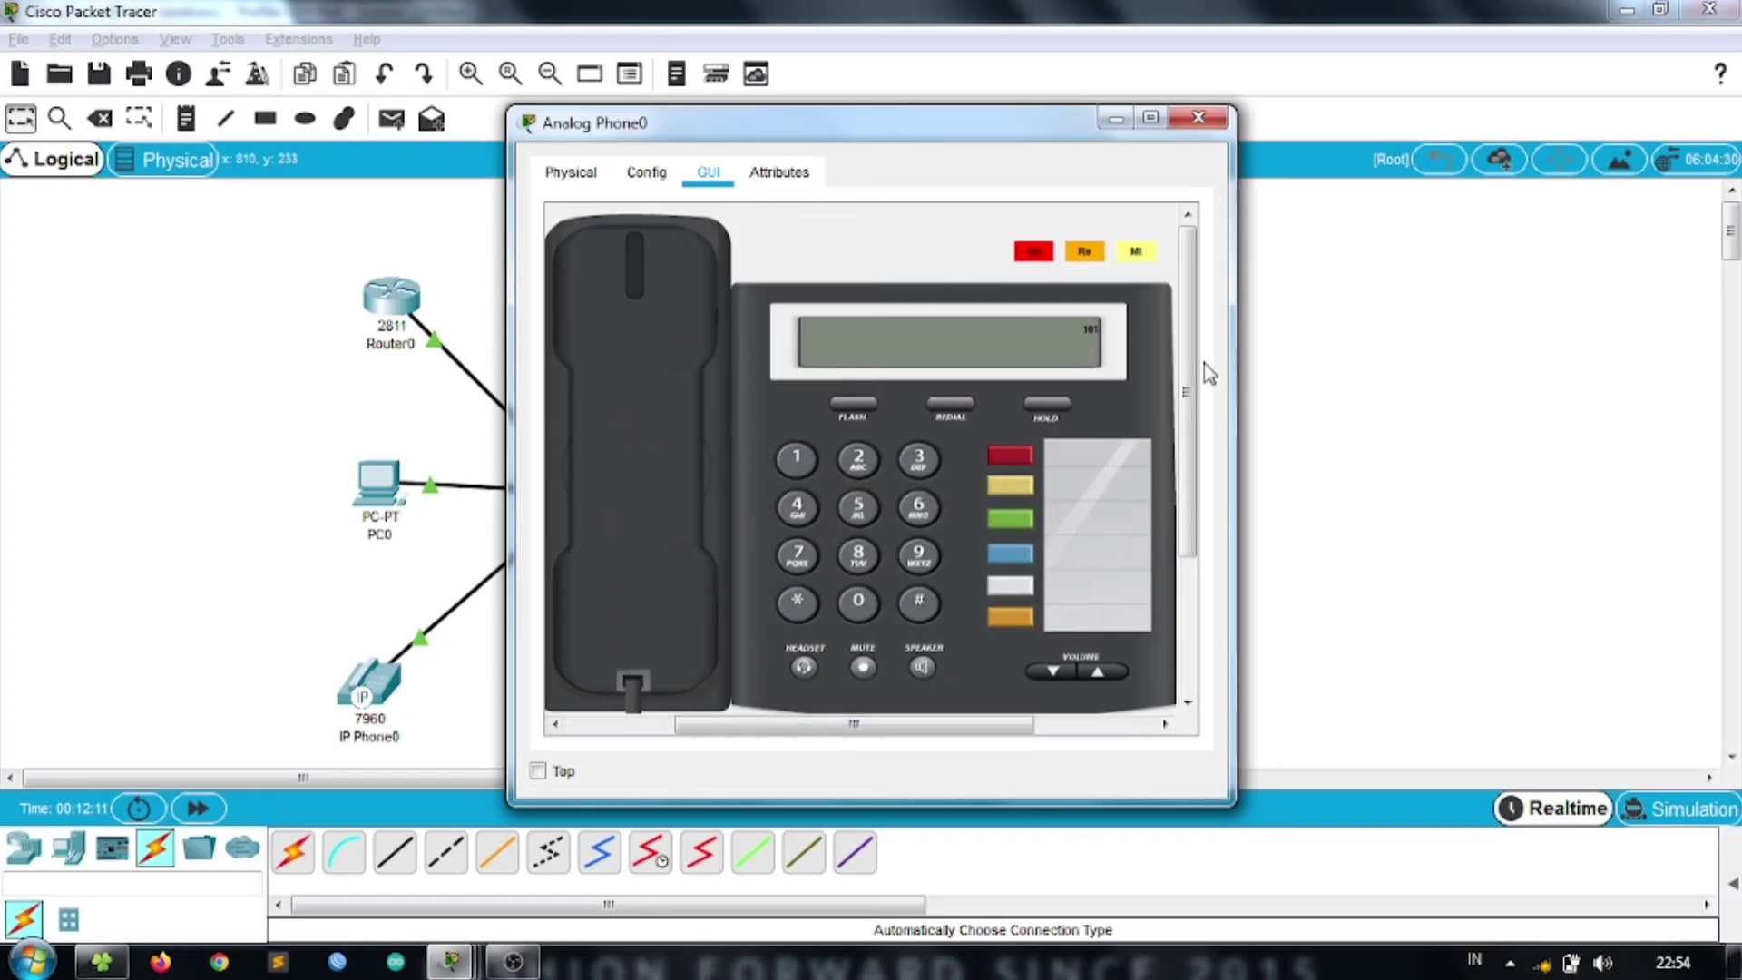
left_click(1263, 381)
- Open the IP Communicator on PC0 and on PC1 and check the extension each one received
left_click(377, 485)
left_click_drag(951, 737, 1042, 743)
left_click(1102, 508)
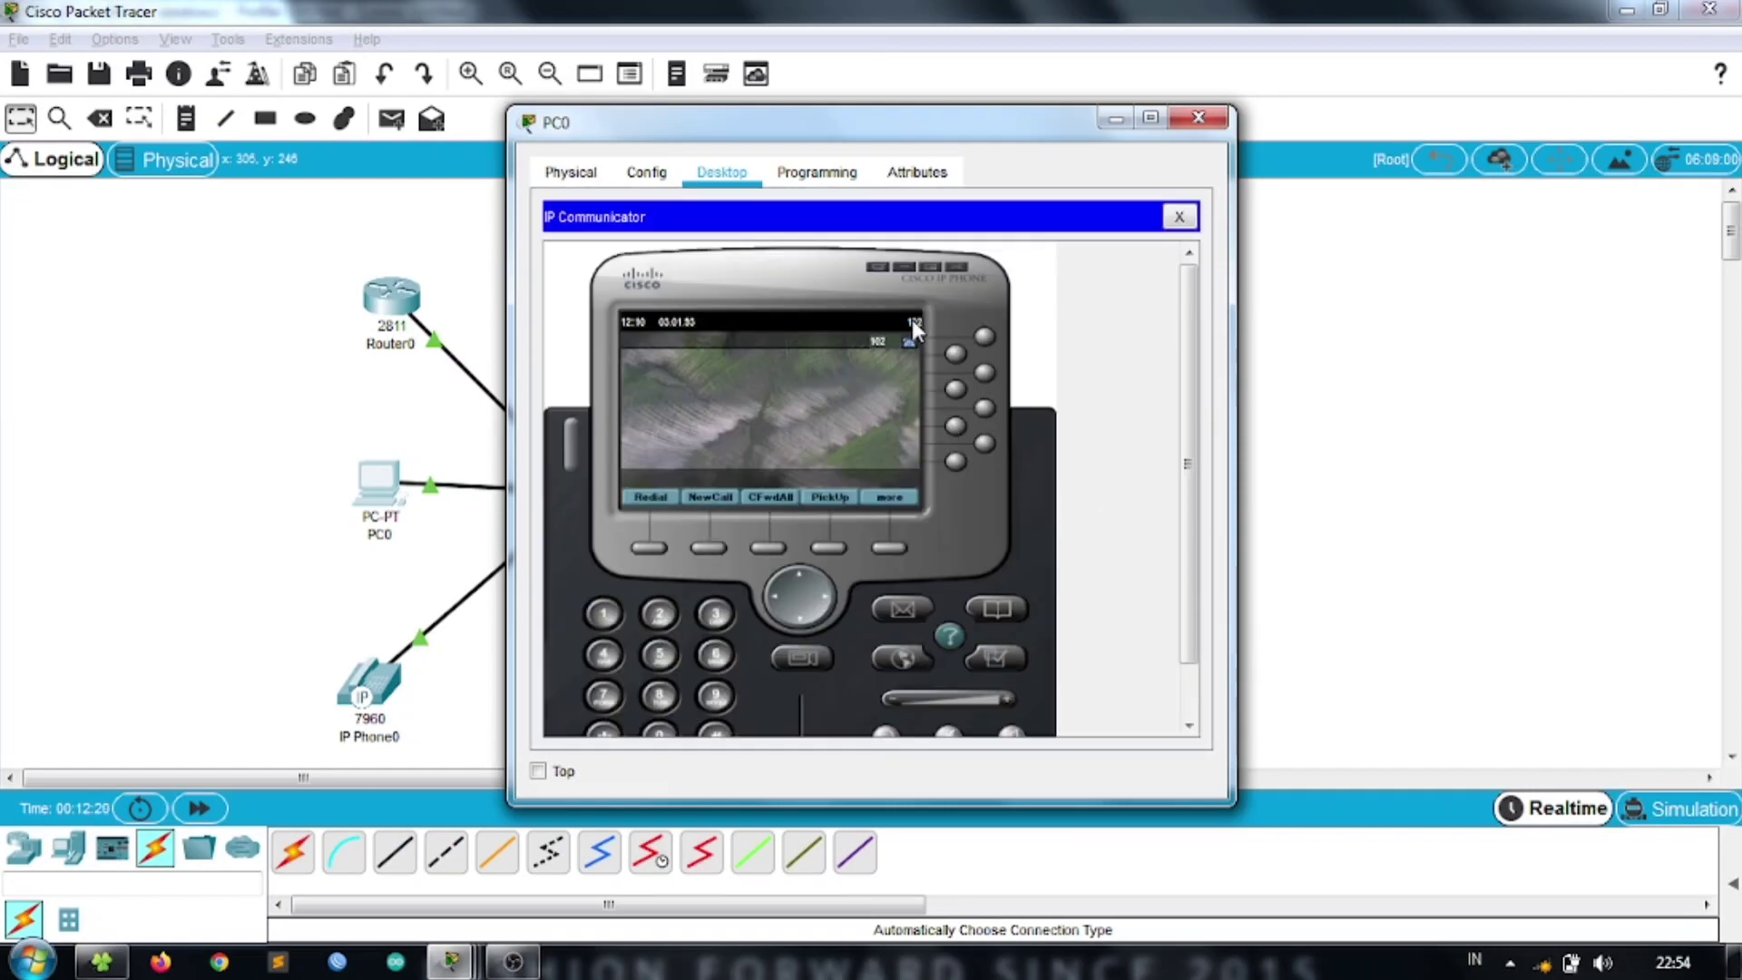
left_click(1375, 385)
left_click(778, 499)
left_click_drag(1001, 739, 1044, 741)
left_click(1105, 508)
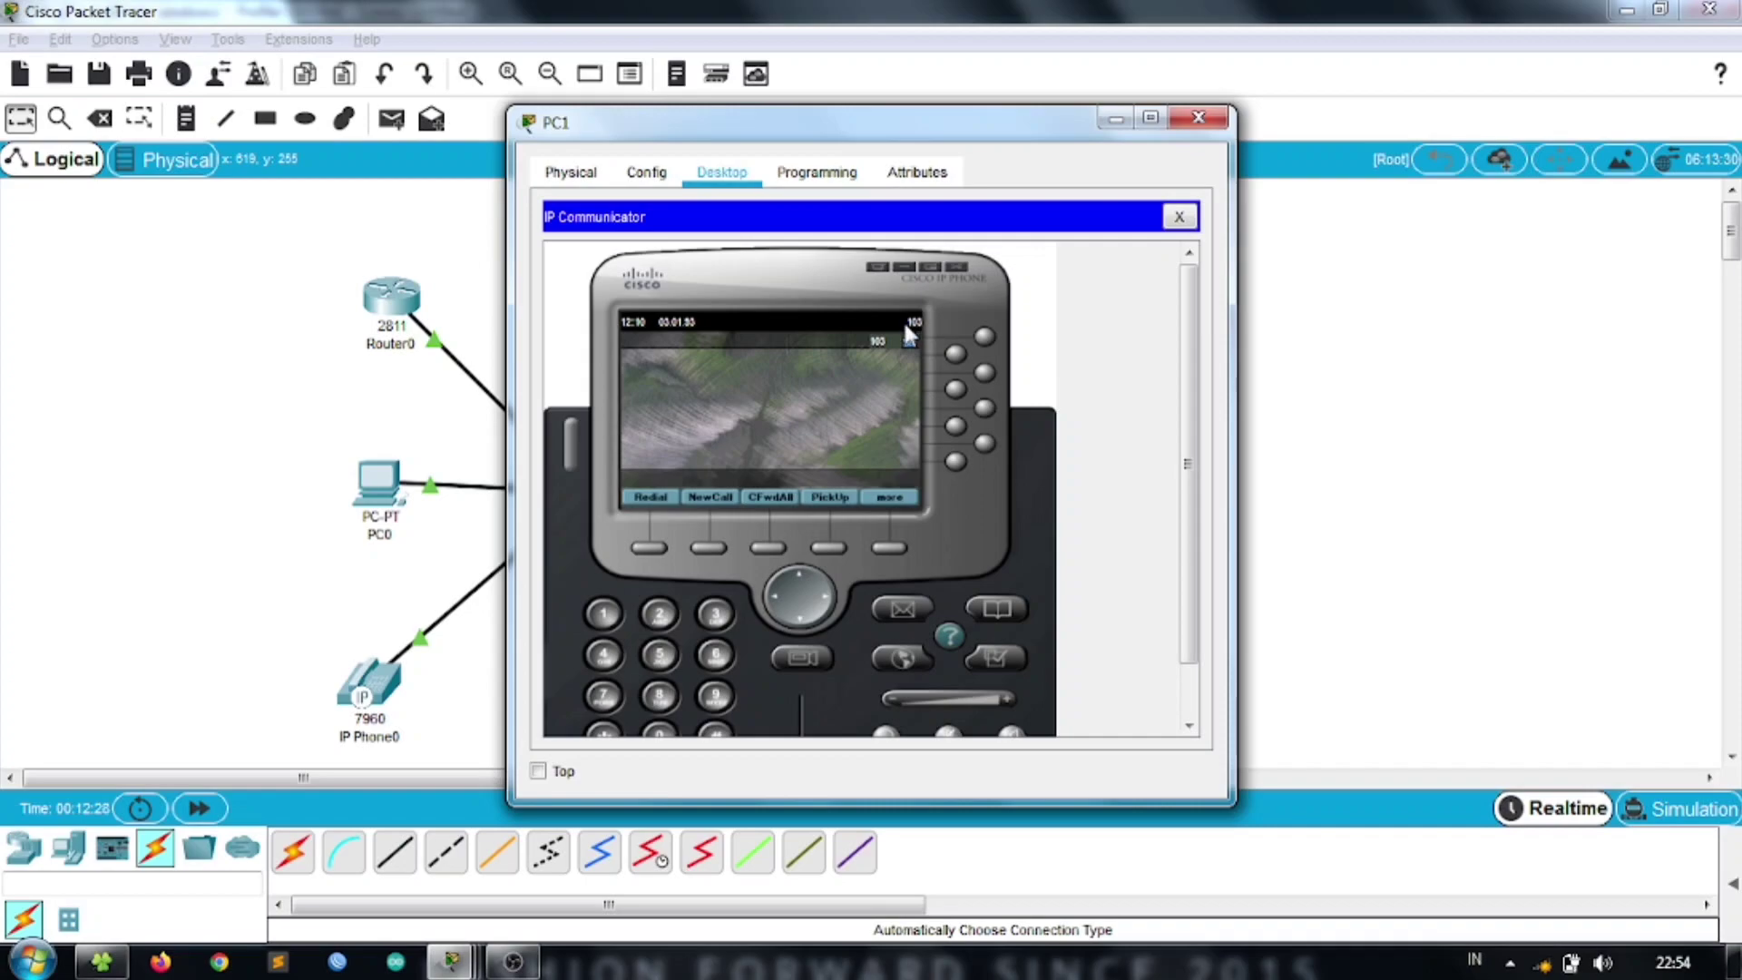
left_click(1295, 369)
- Recheck the handset displays of IP Phone0, IP Phone1 and IP Phone2 for their extension numbers
left_click(369, 690)
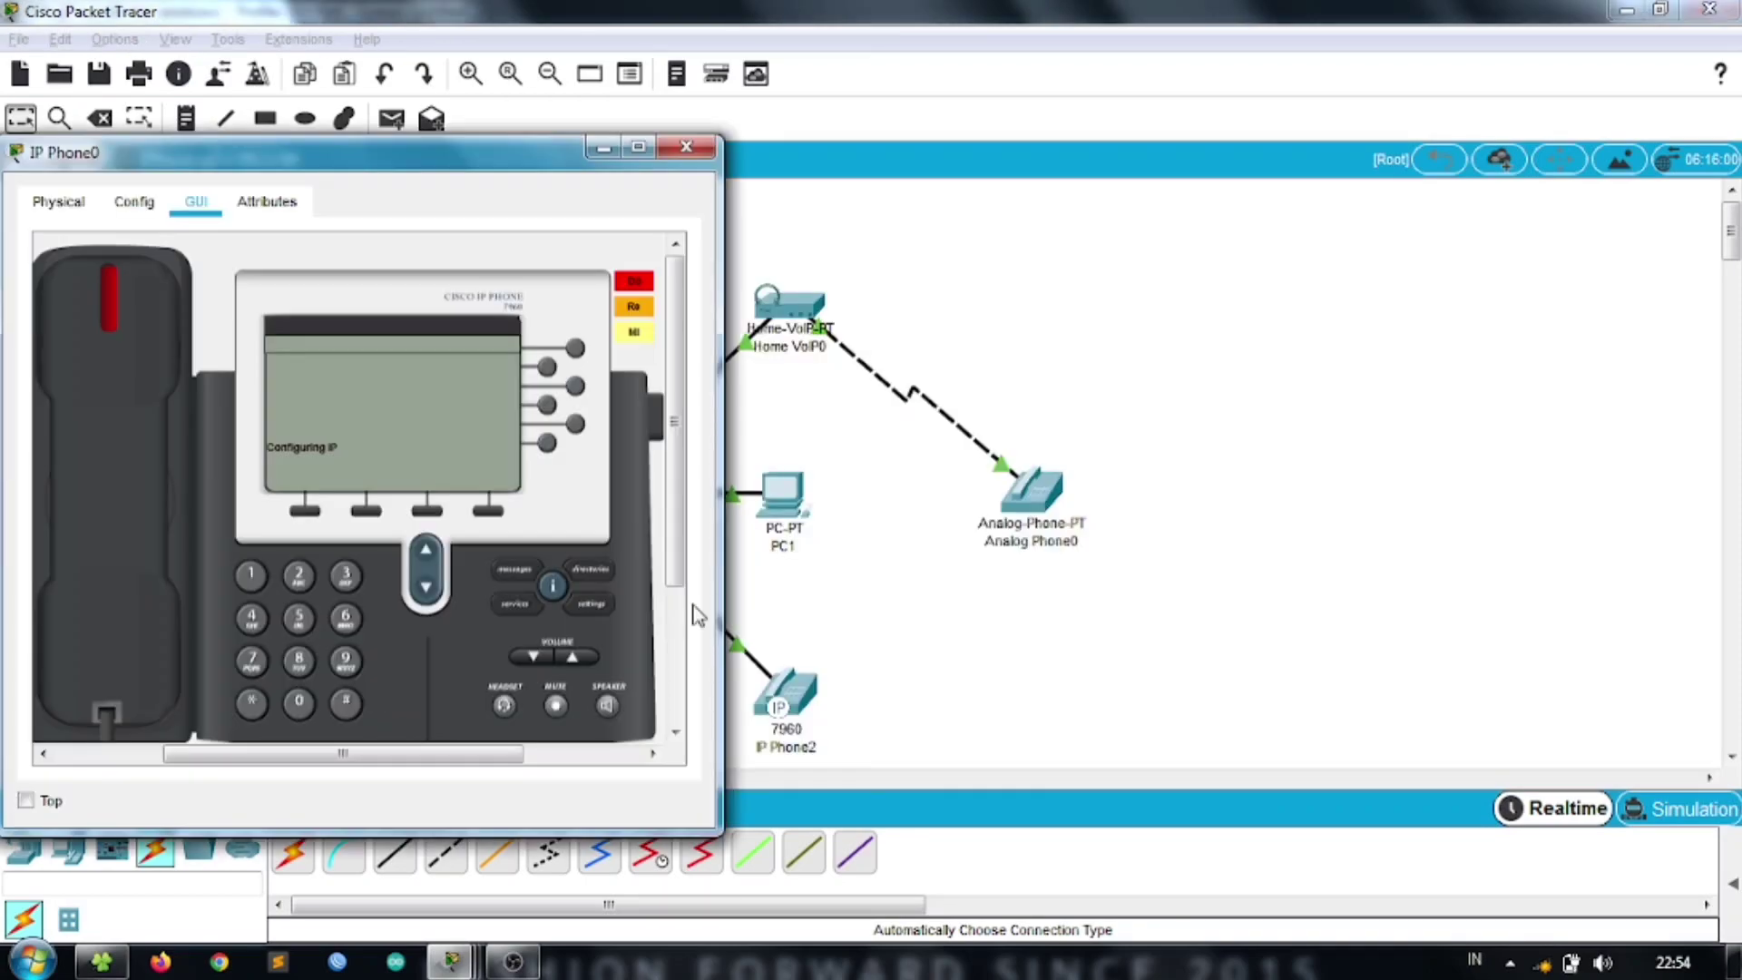
left_click(799, 522)
left_click(595, 699)
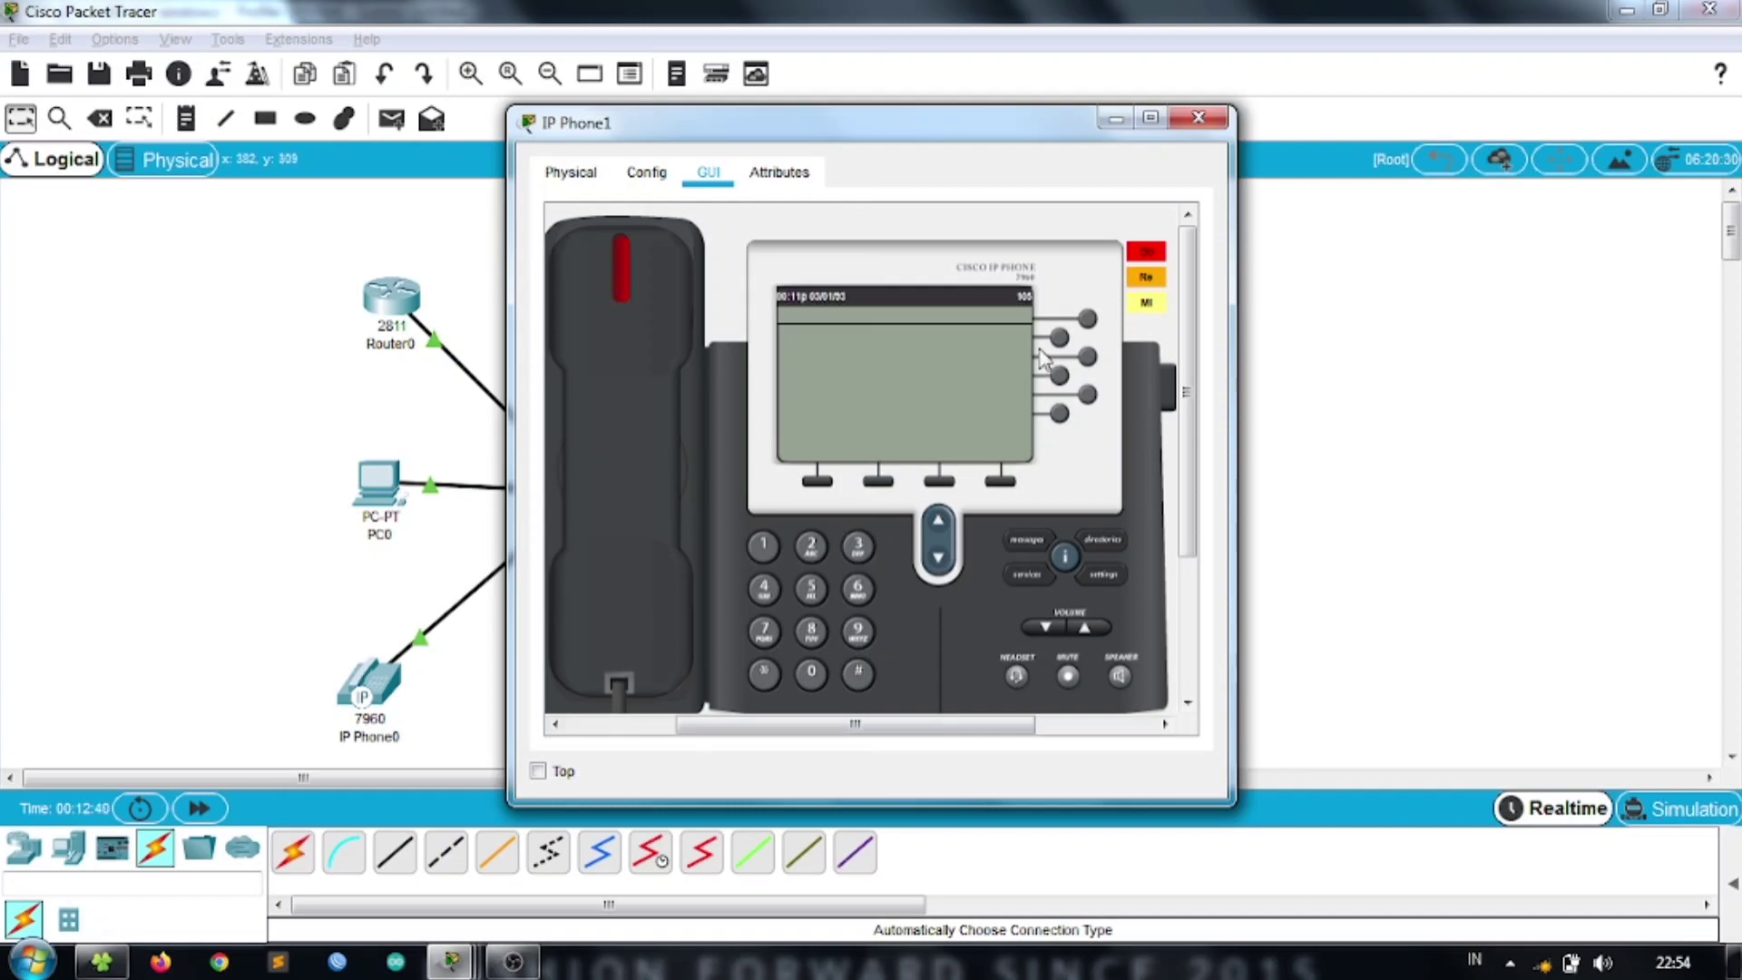
left_click(472, 513)
left_click(369, 689)
left_click(929, 560)
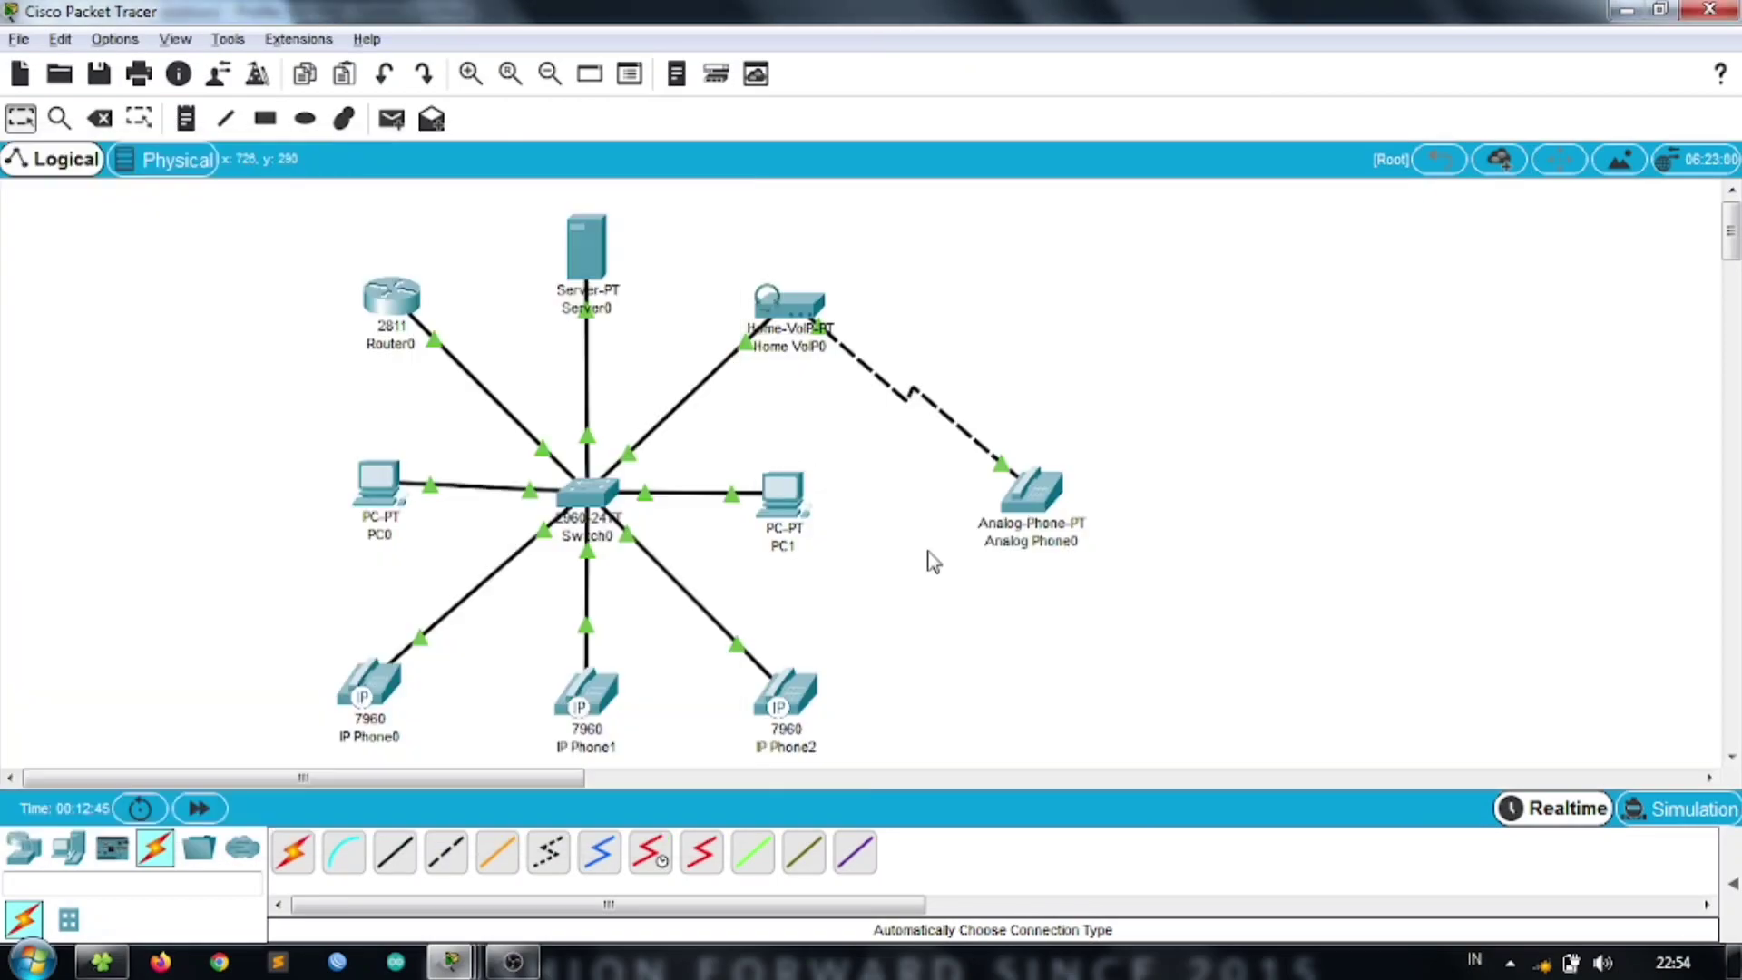
left_click(786, 699)
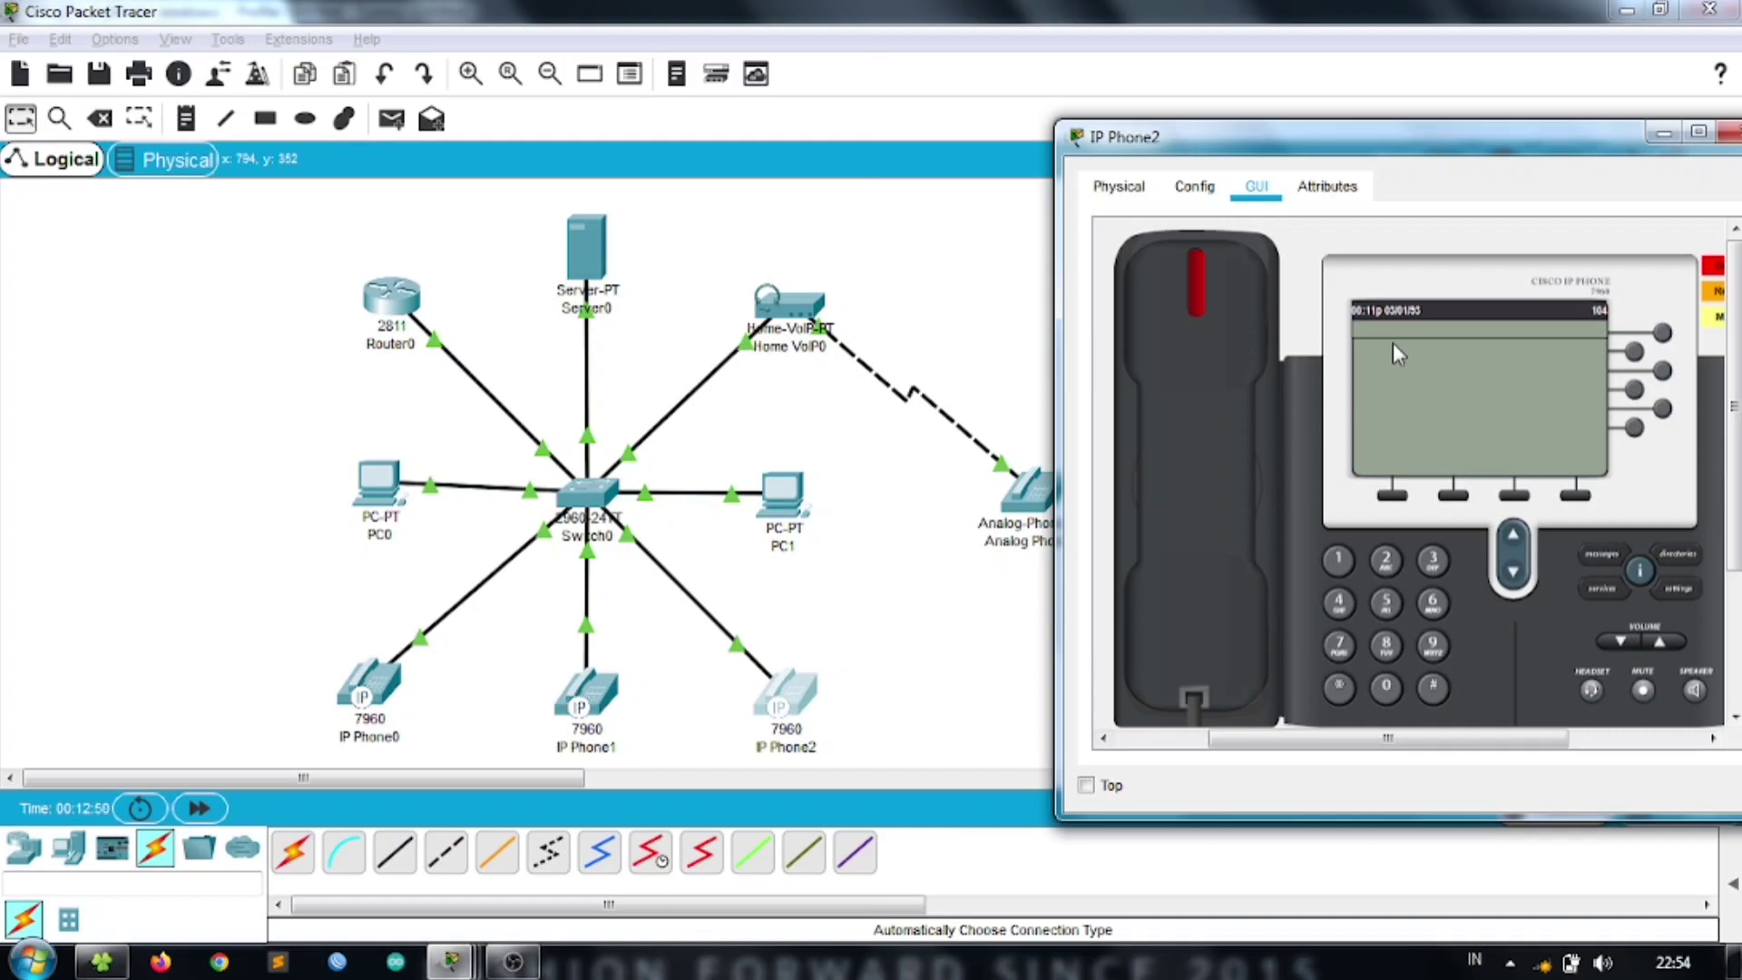
left_click(780, 689)
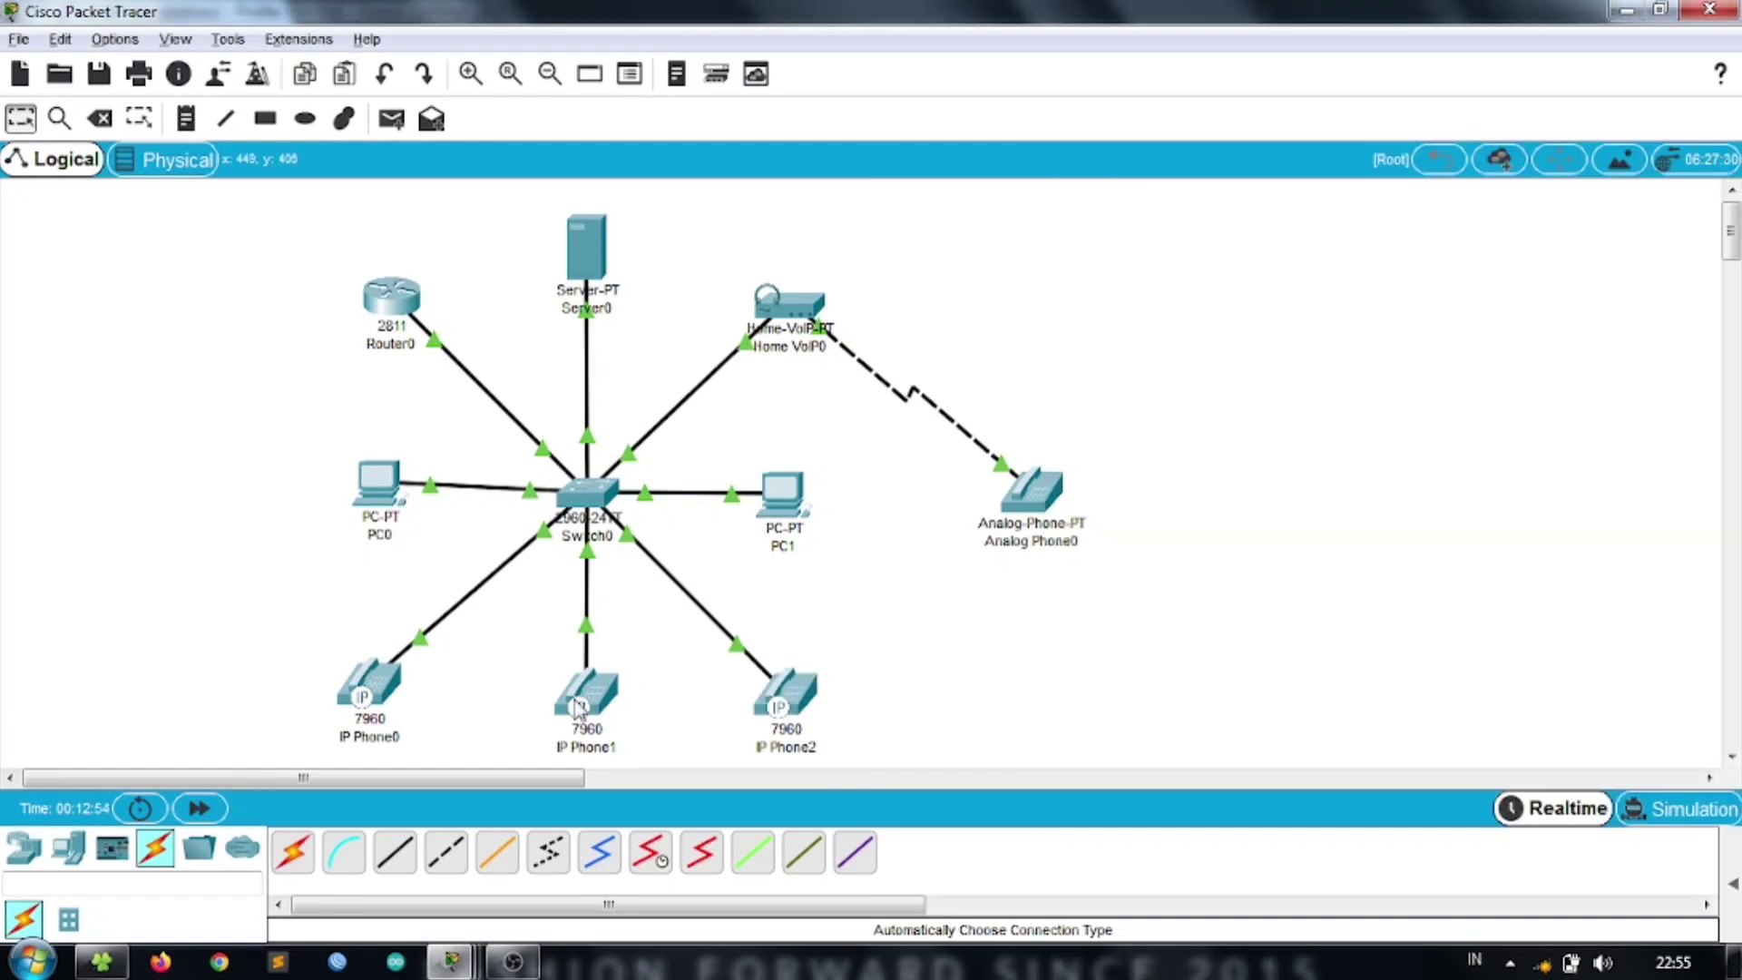
- Place the IP Phone1 handset window beside the IP Phone2 window so that both are visible
left_click(585, 703)
left_click_drag(816, 127, 562, 125)
mouse_move(470, 964)
left_click(682, 848)
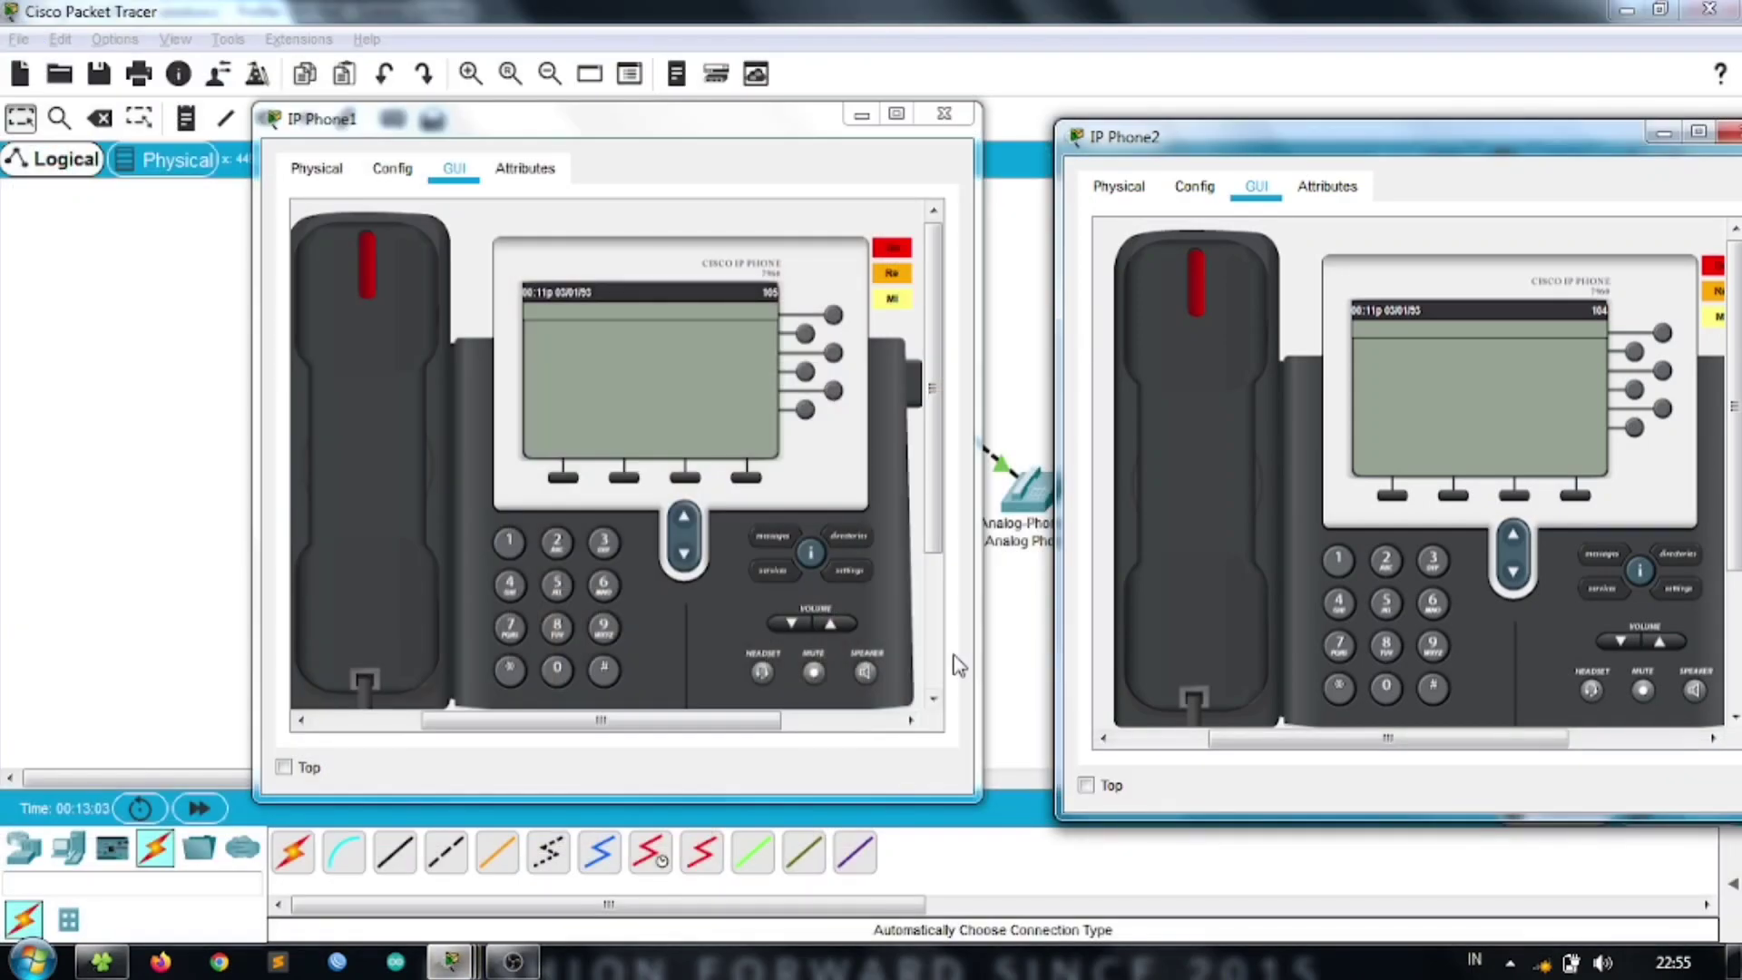
- Lift IP Phone1's handset, widen its window and dial extension 104 to call IP Phone2
left_click(390, 479)
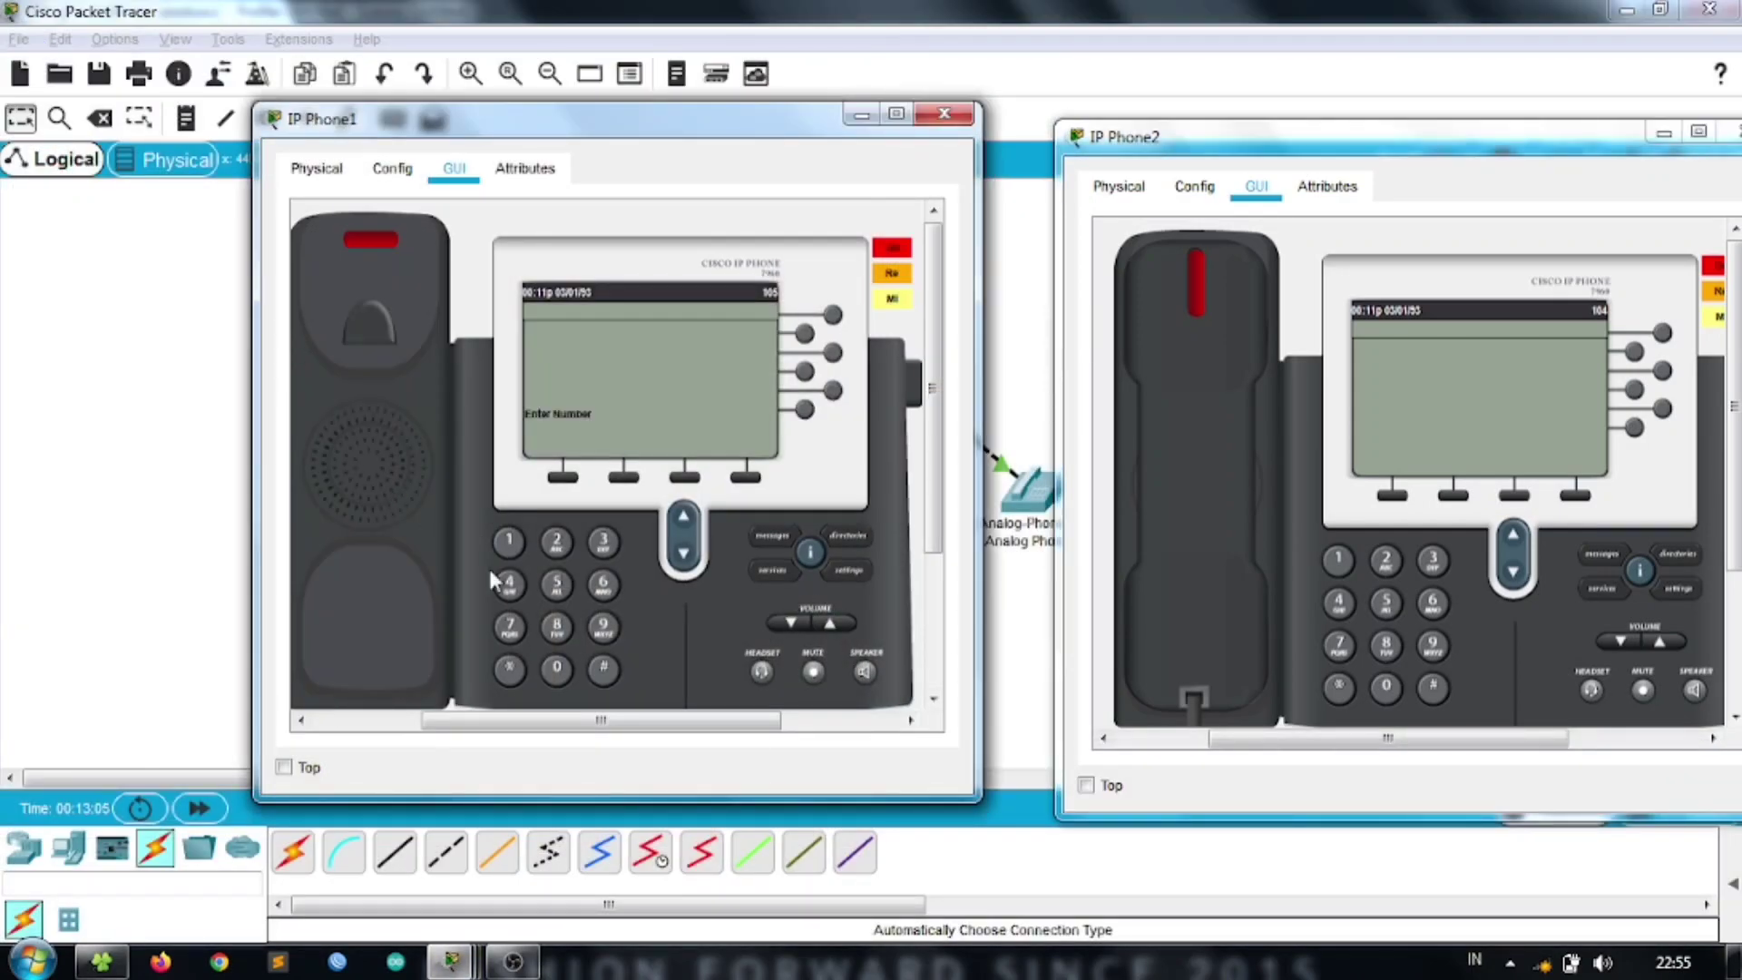
left_click_drag(257, 549, 127, 515)
left_click_drag(538, 720, 458, 720)
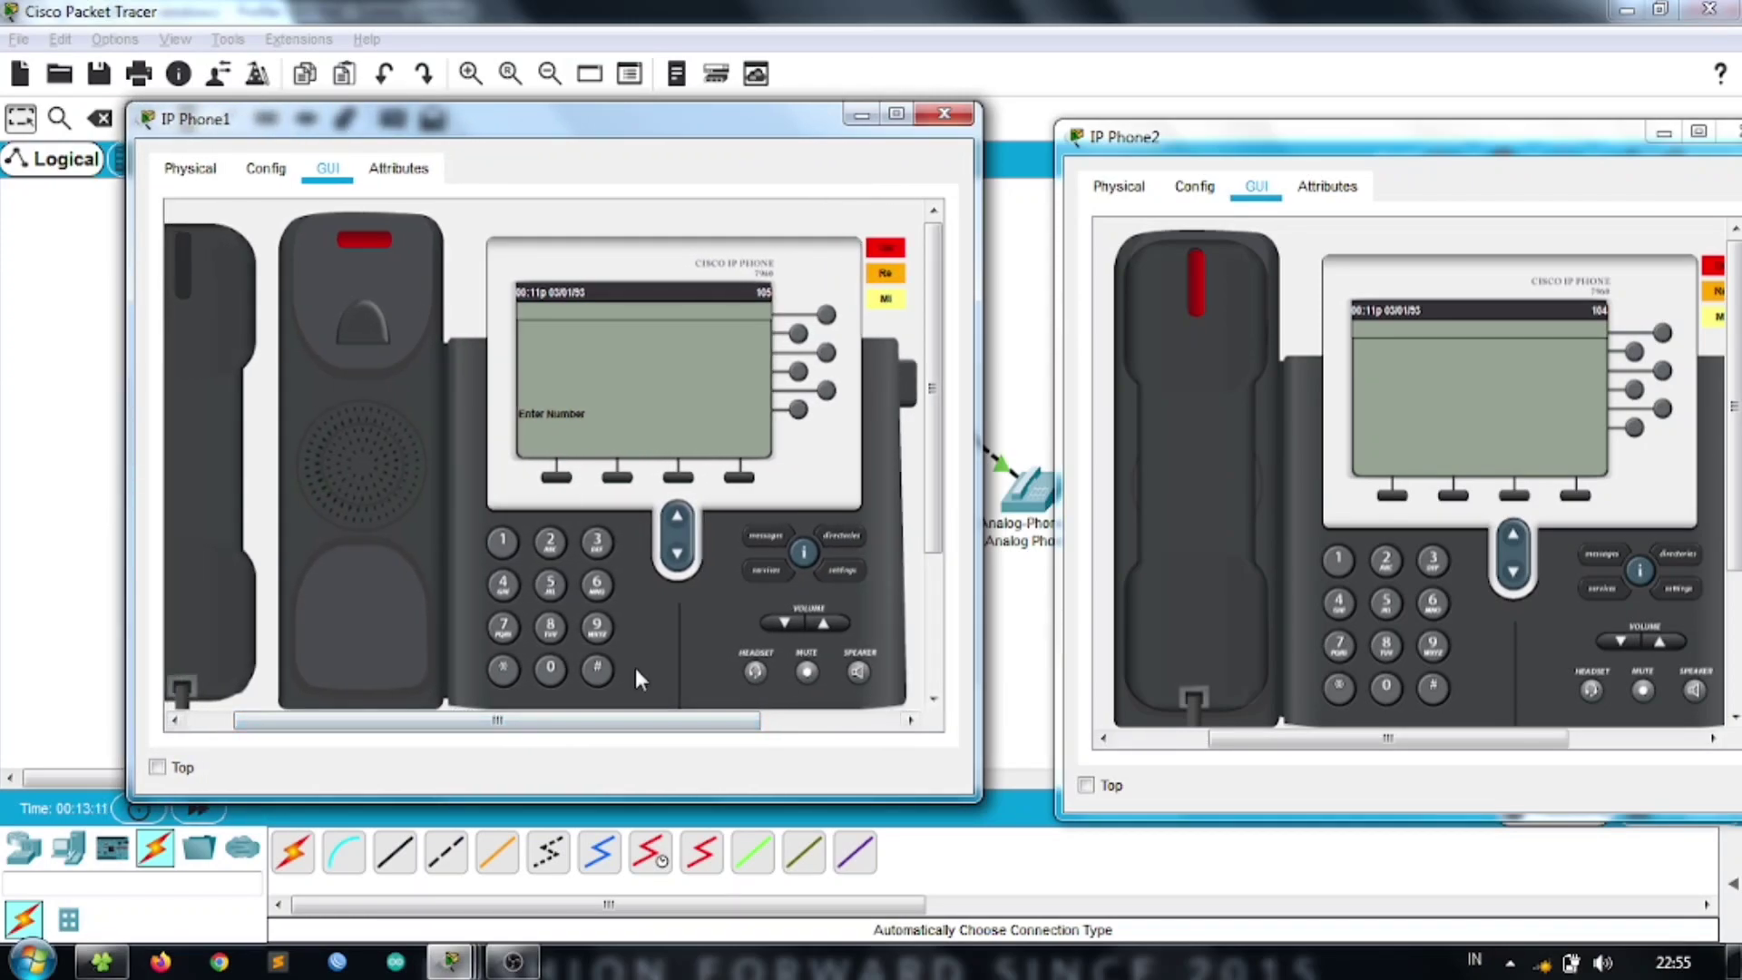
left_click(503, 542)
left_click(552, 670)
left_click(509, 584)
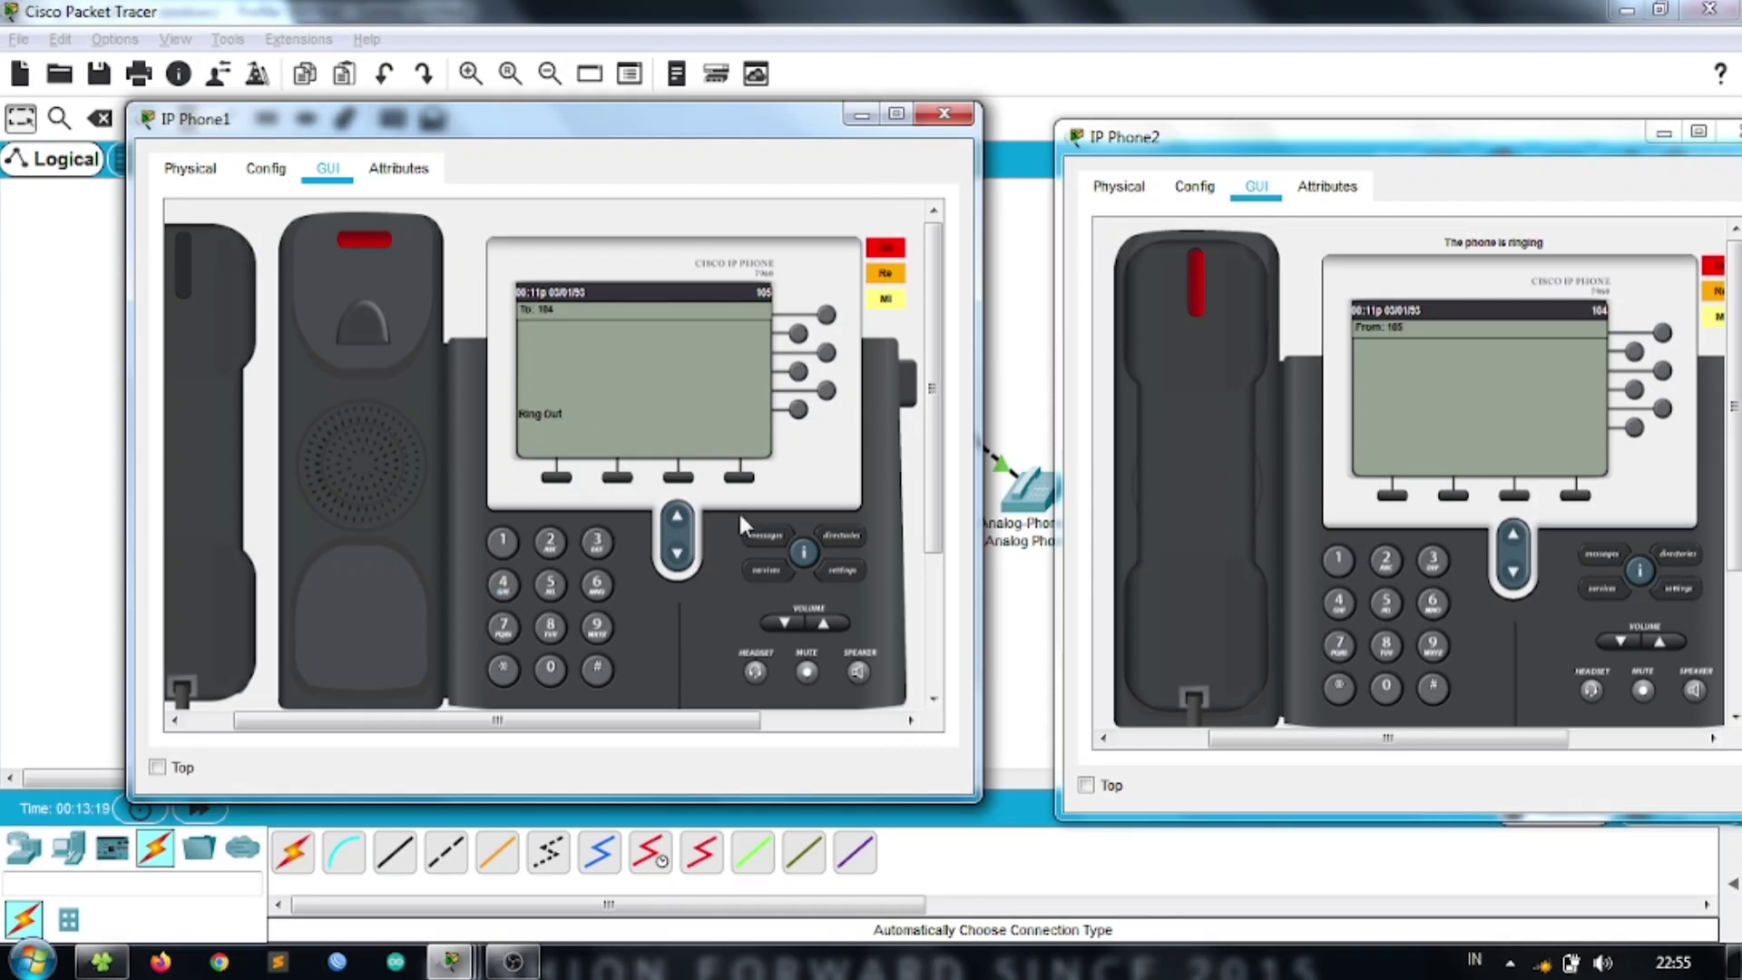
- Arrange the IP Phone1 and widened IP Phone2 windows side by side and answer the incoming call on IP Phone2
left_click_drag(568, 124, 464, 127)
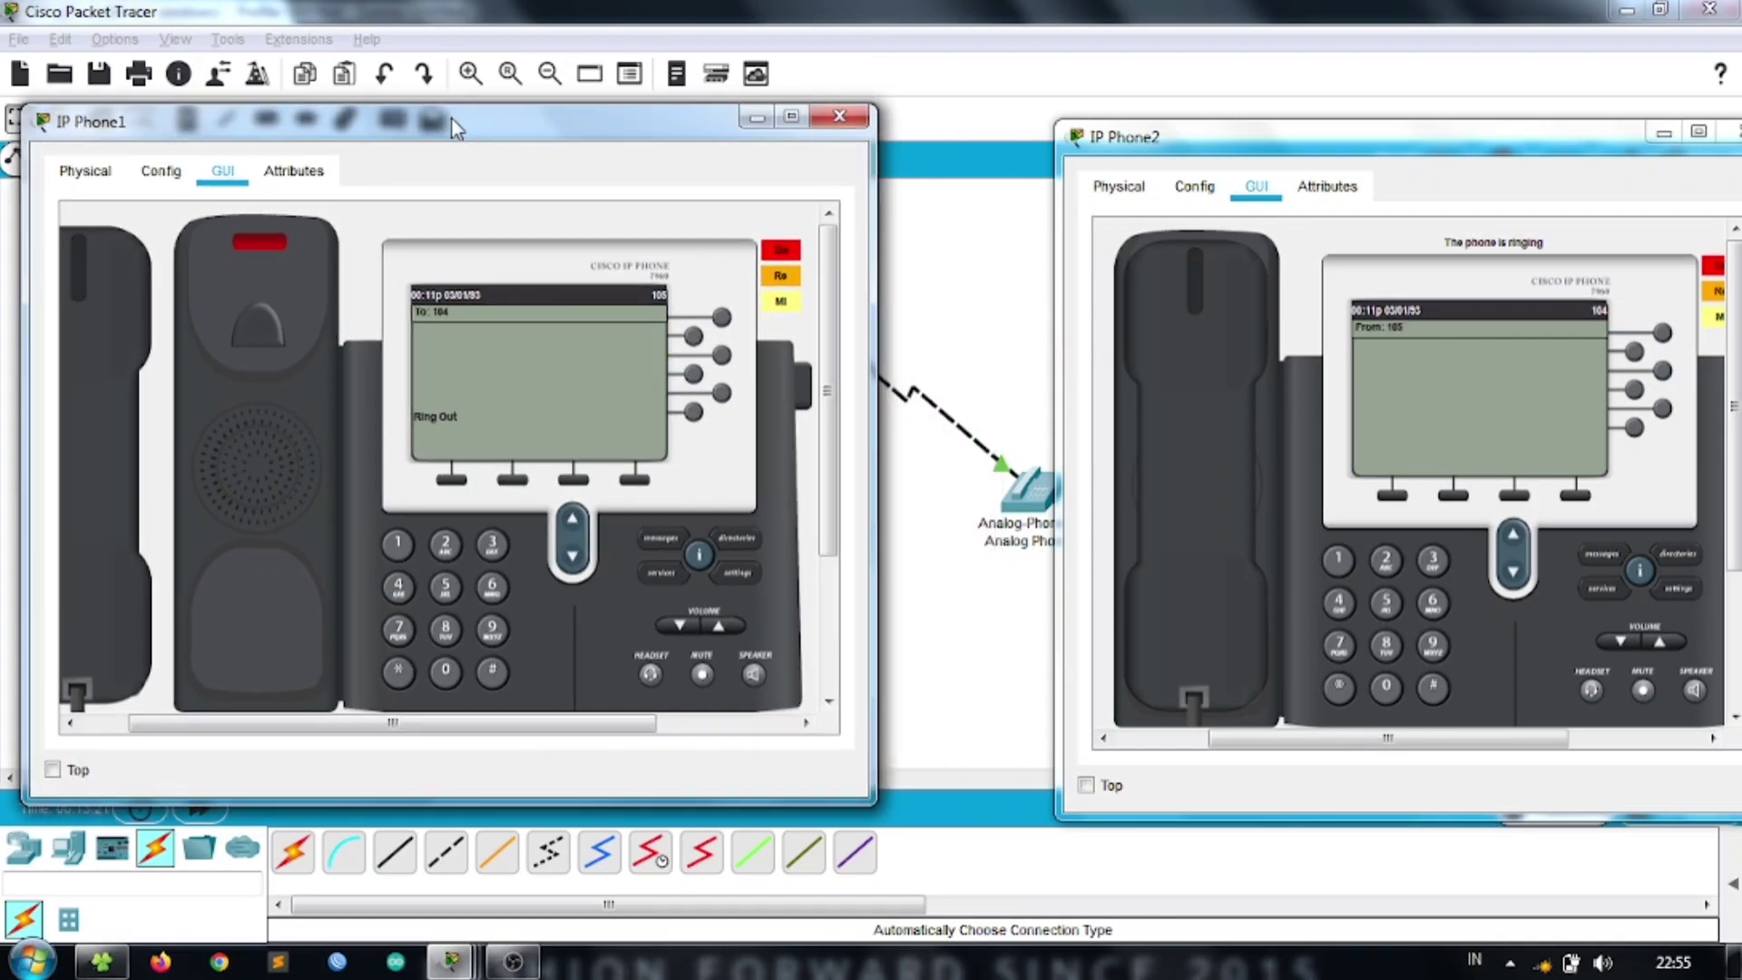
left_click_drag(1054, 385, 918, 392)
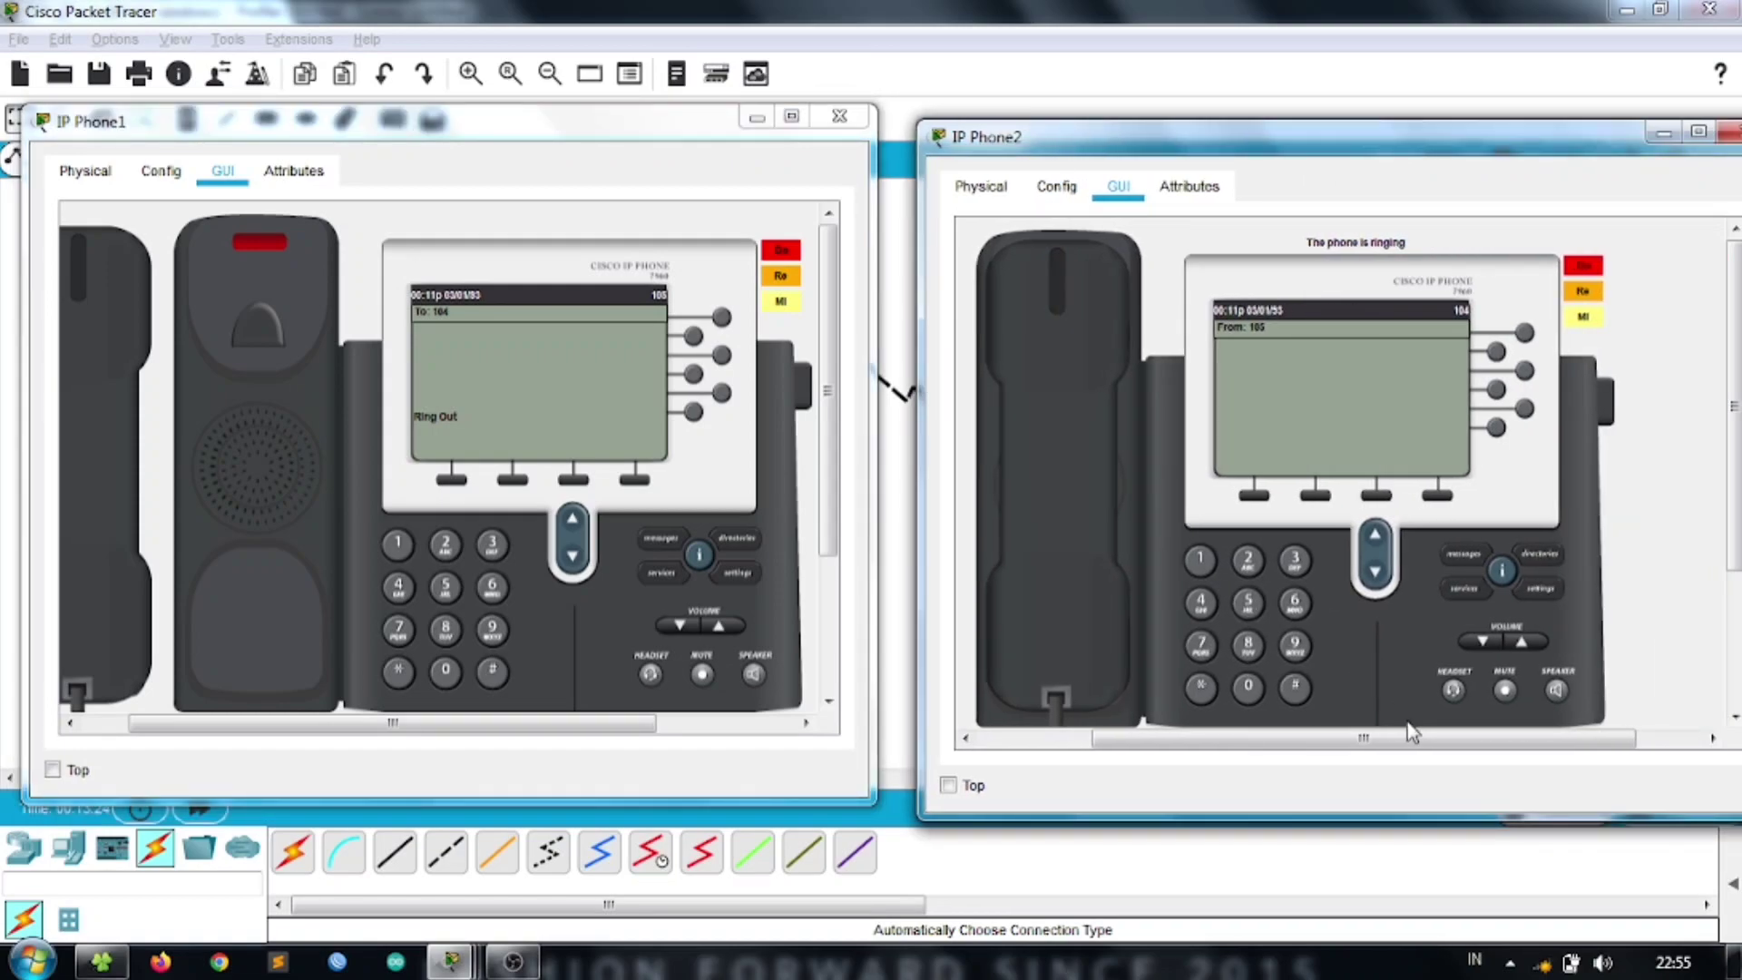
left_click_drag(1412, 734, 1325, 749)
left_click(1195, 506)
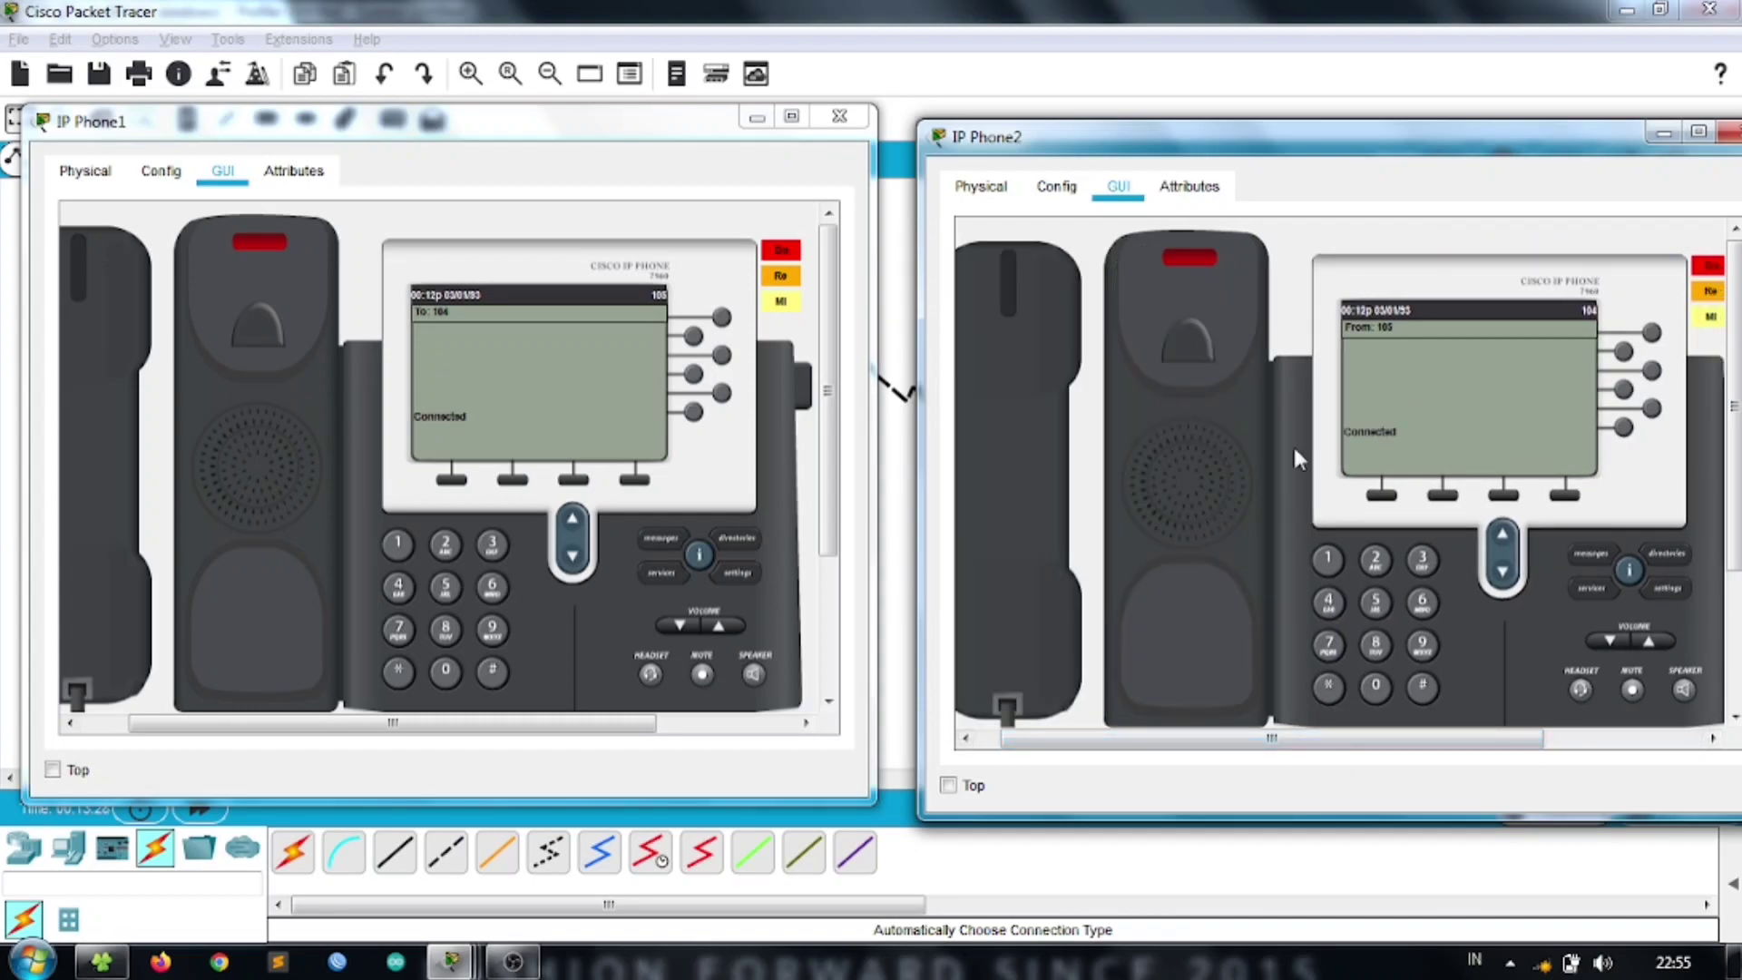
- Hang up the handsets of IP Phone2 and IP Phone1 and clear their windows from the workspace
left_click(967, 513)
left_click(113, 386)
left_click(847, 114)
left_click_drag(1229, 144, 916, 145)
left_click(1433, 145)
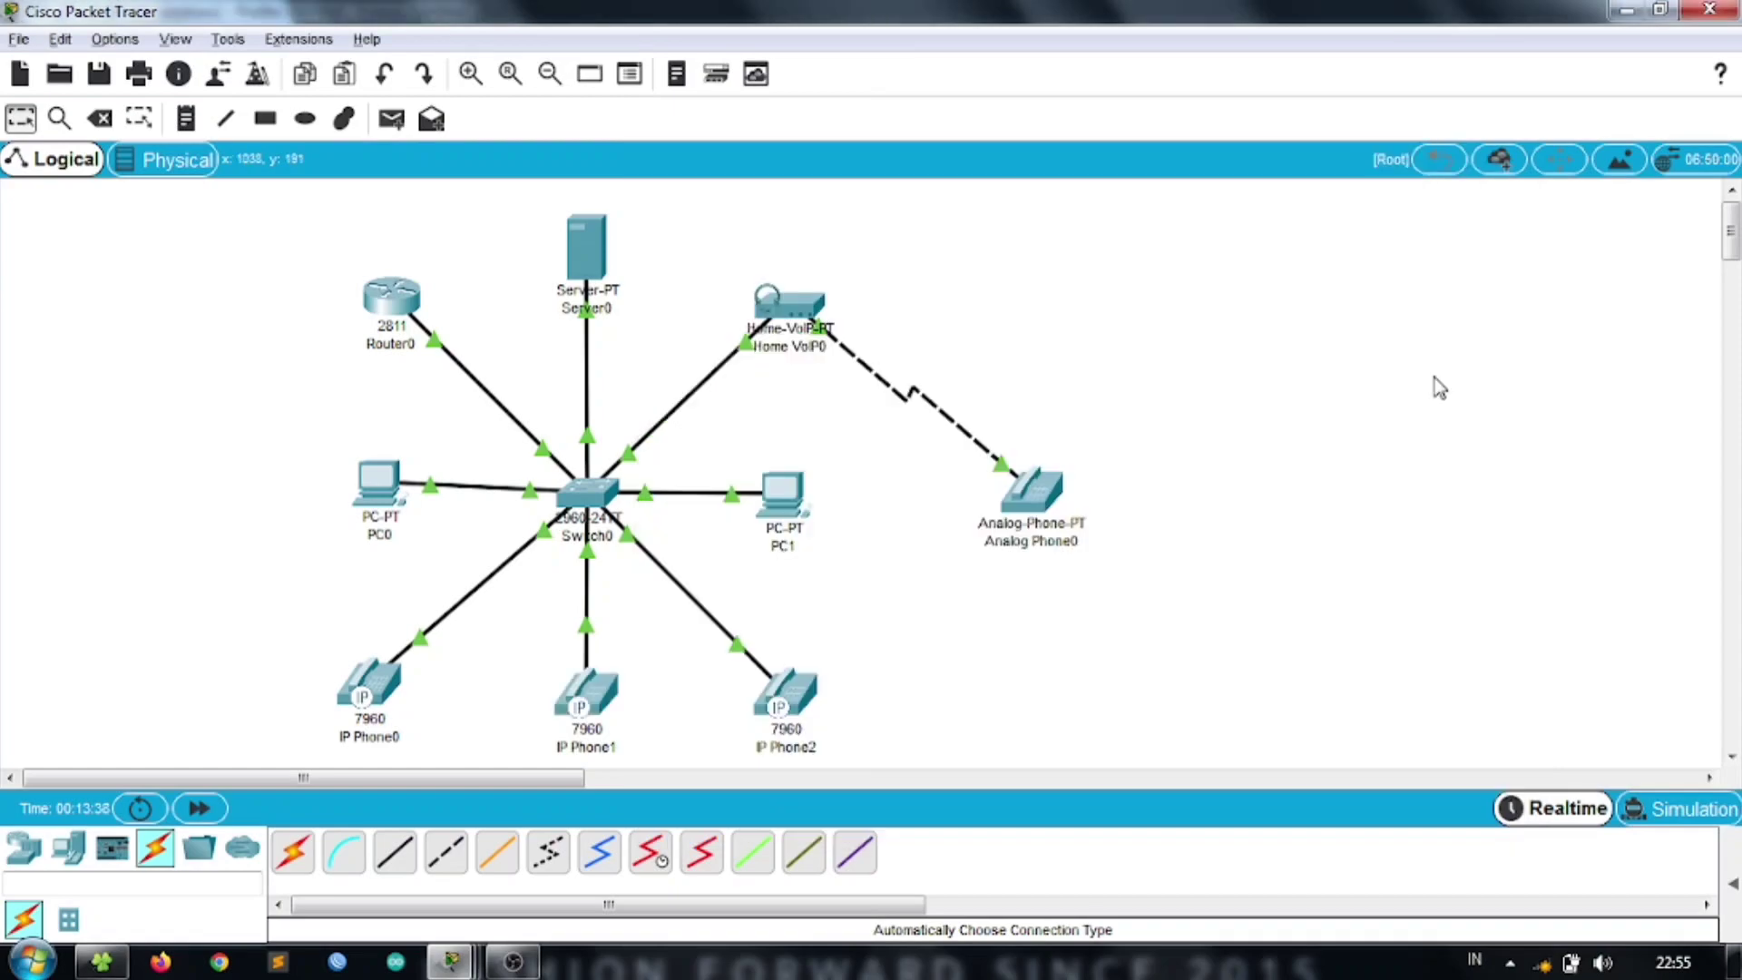
- Open IP Phone0 in a widened window and place the IP Phone2 window beside it
left_click(368, 692)
left_click_drag(746, 560, 869, 560)
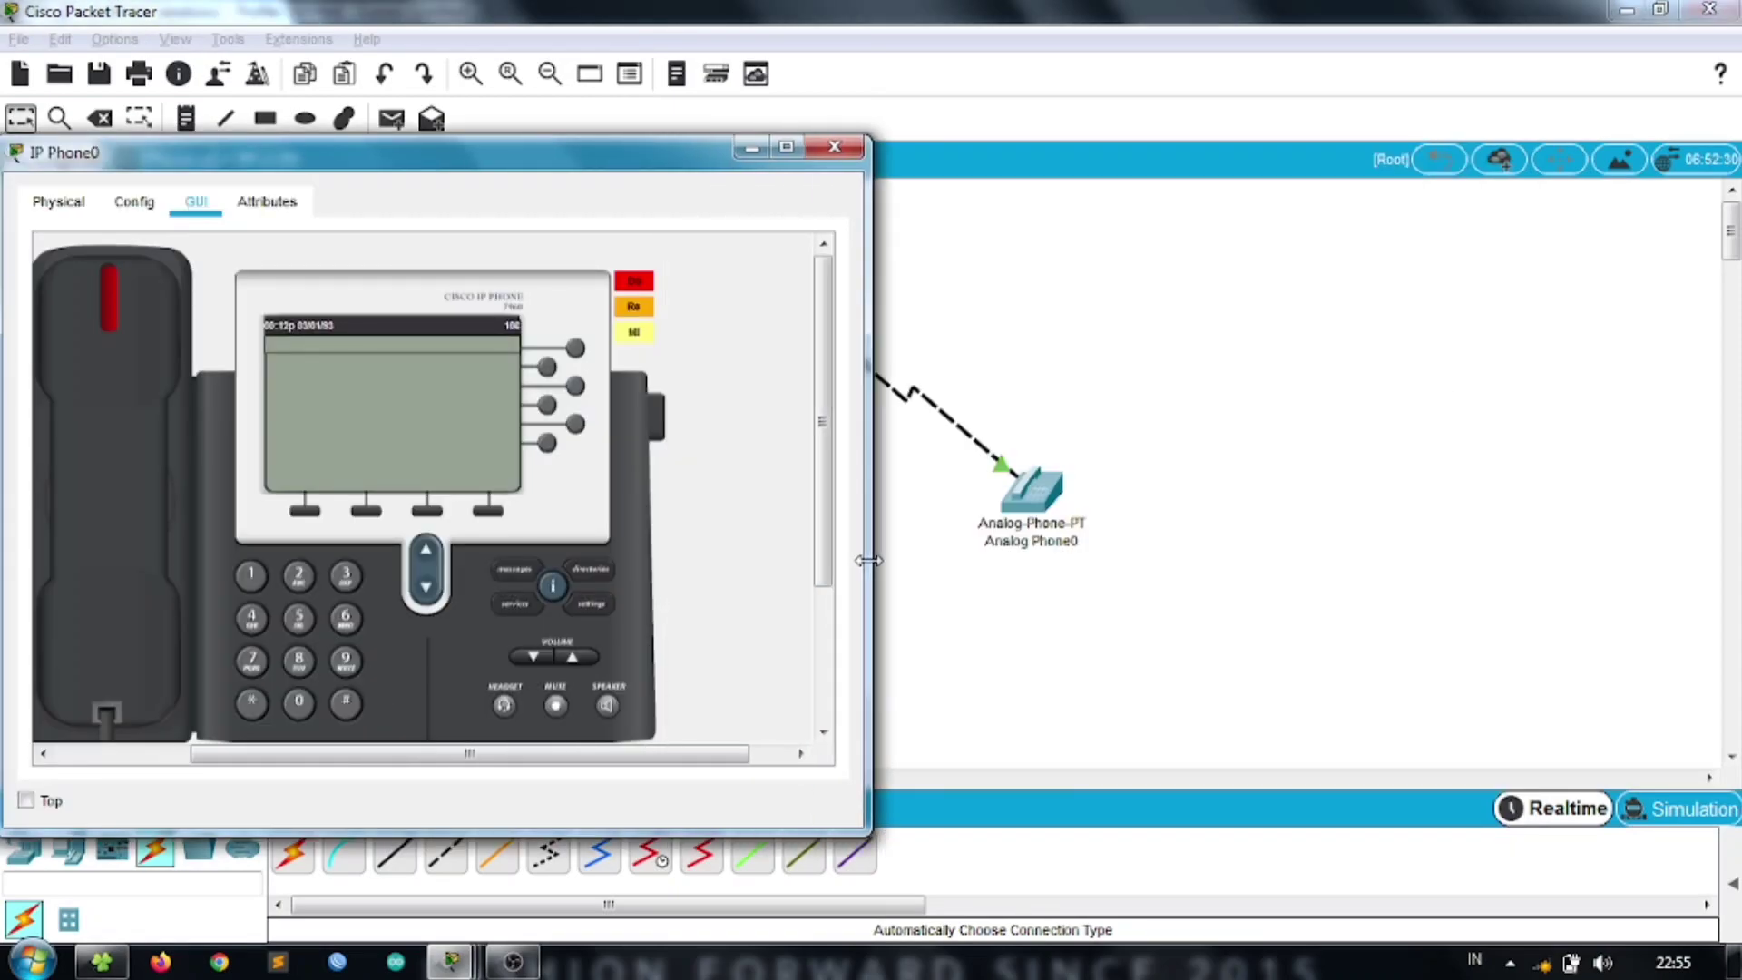
left_click_drag(611, 757, 505, 755)
left_click(996, 673)
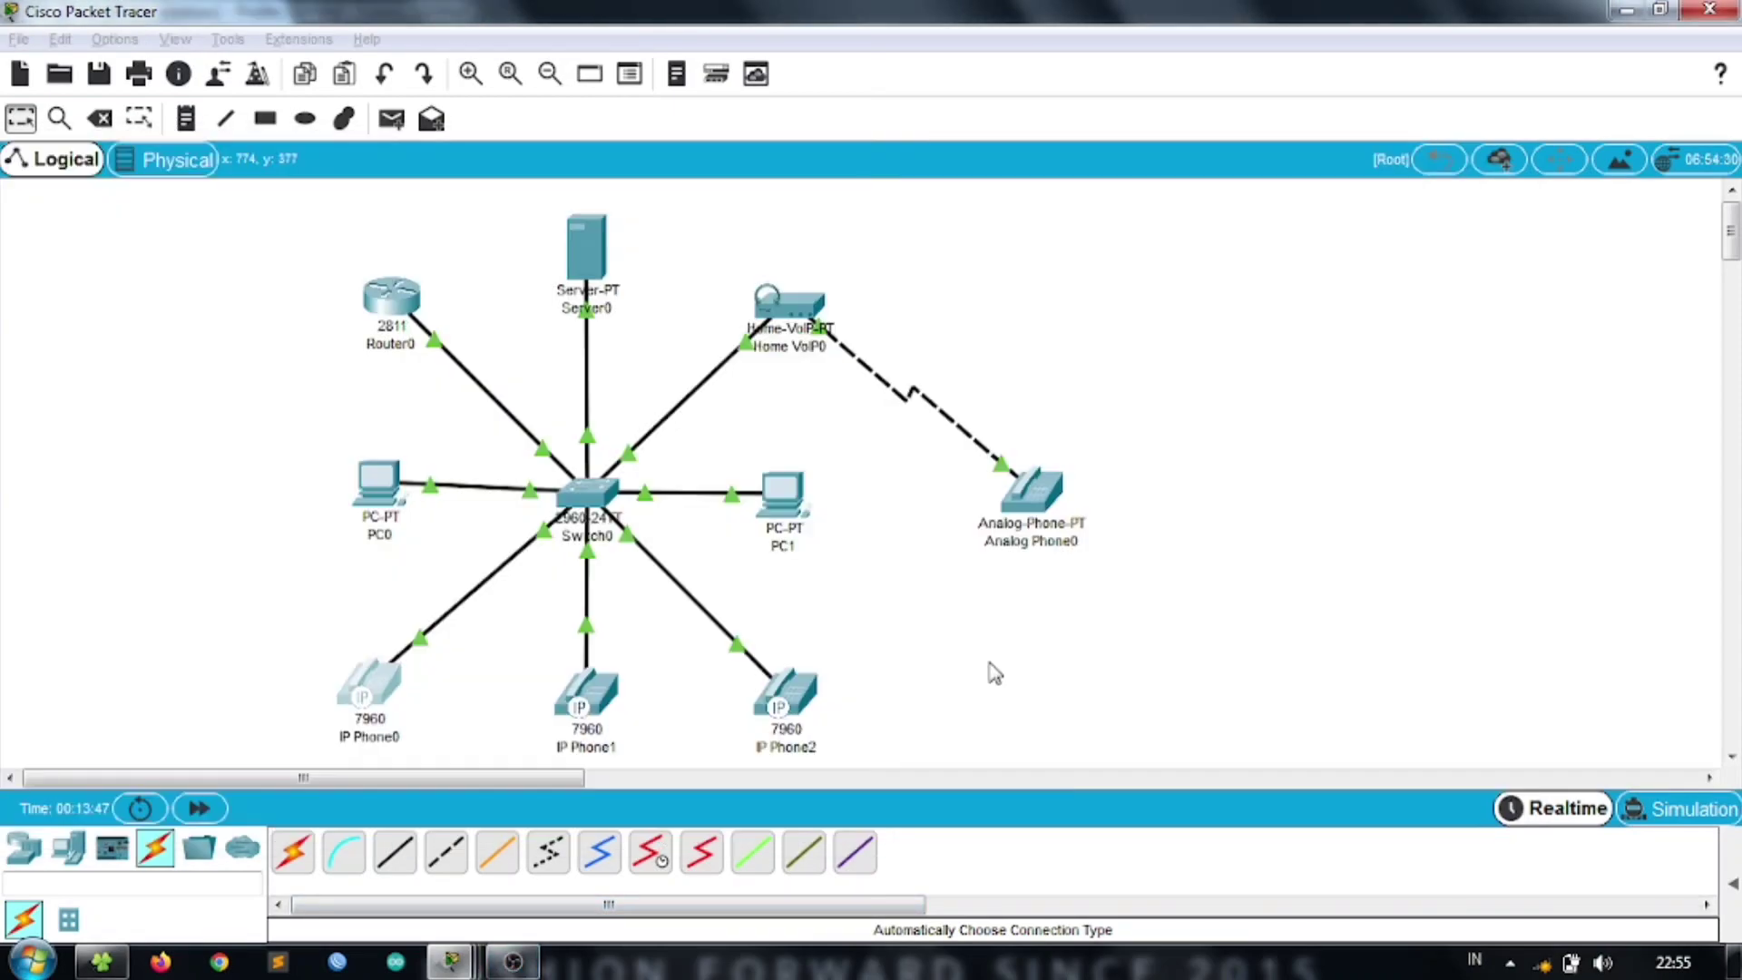
left_click(785, 694)
mouse_move(463, 966)
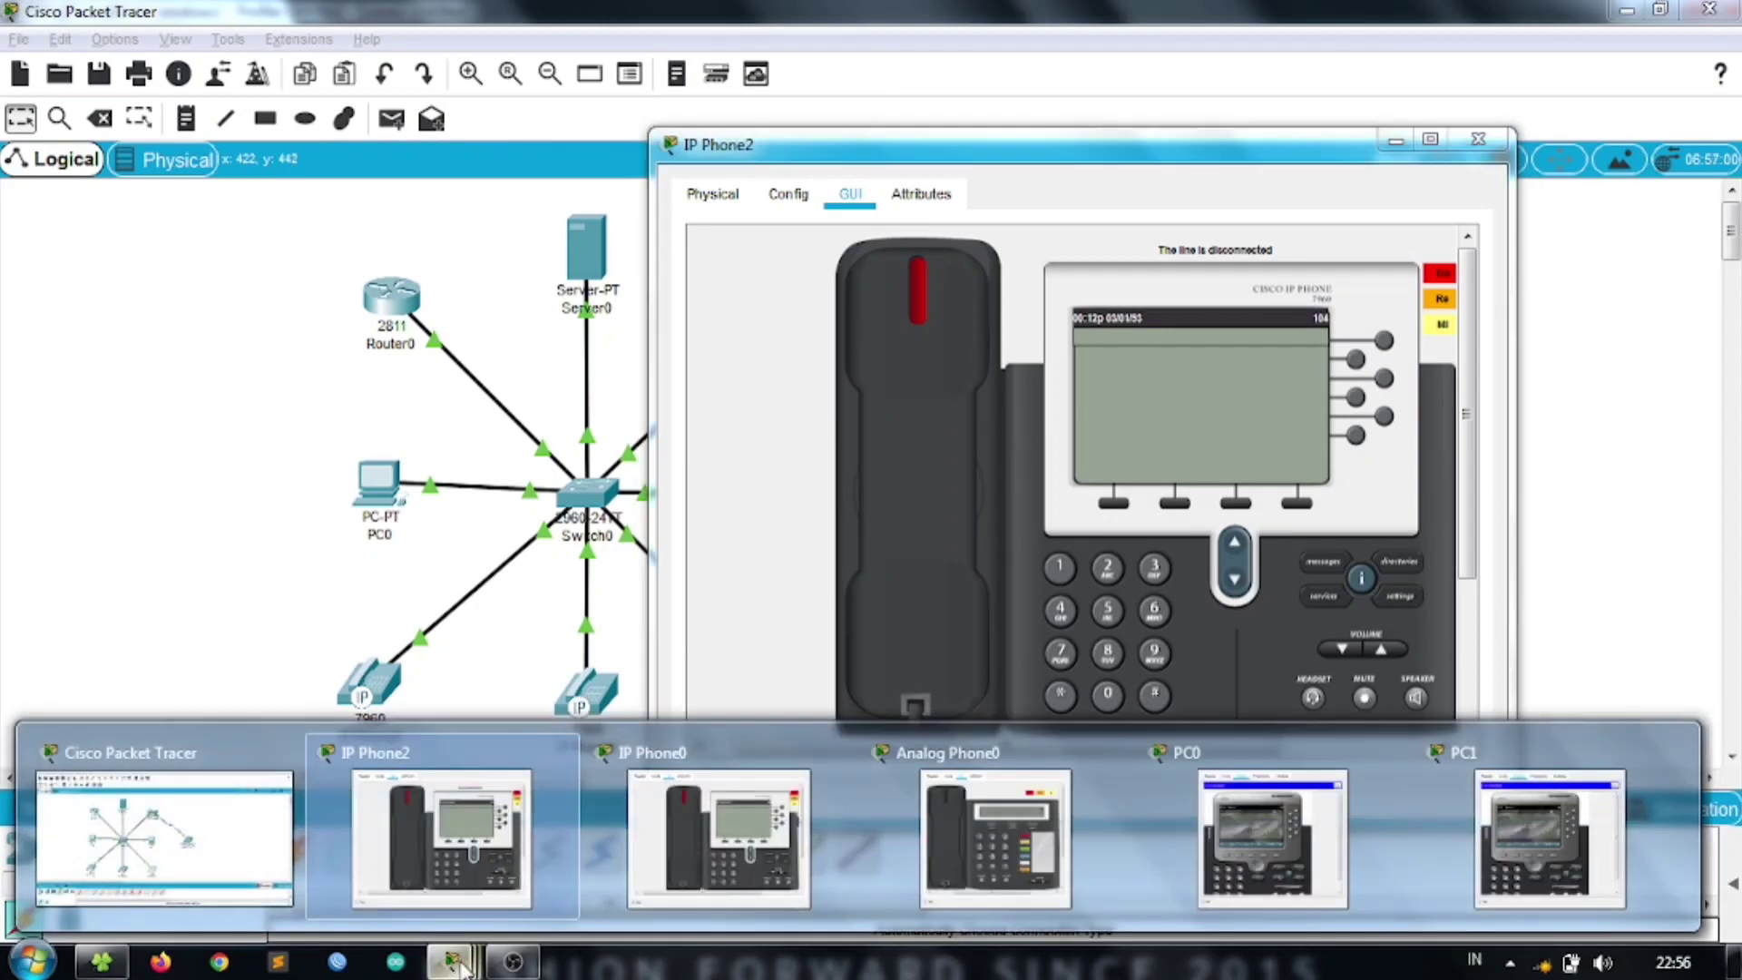
left_click(676, 862)
left_click_drag(1052, 156, 1320, 157)
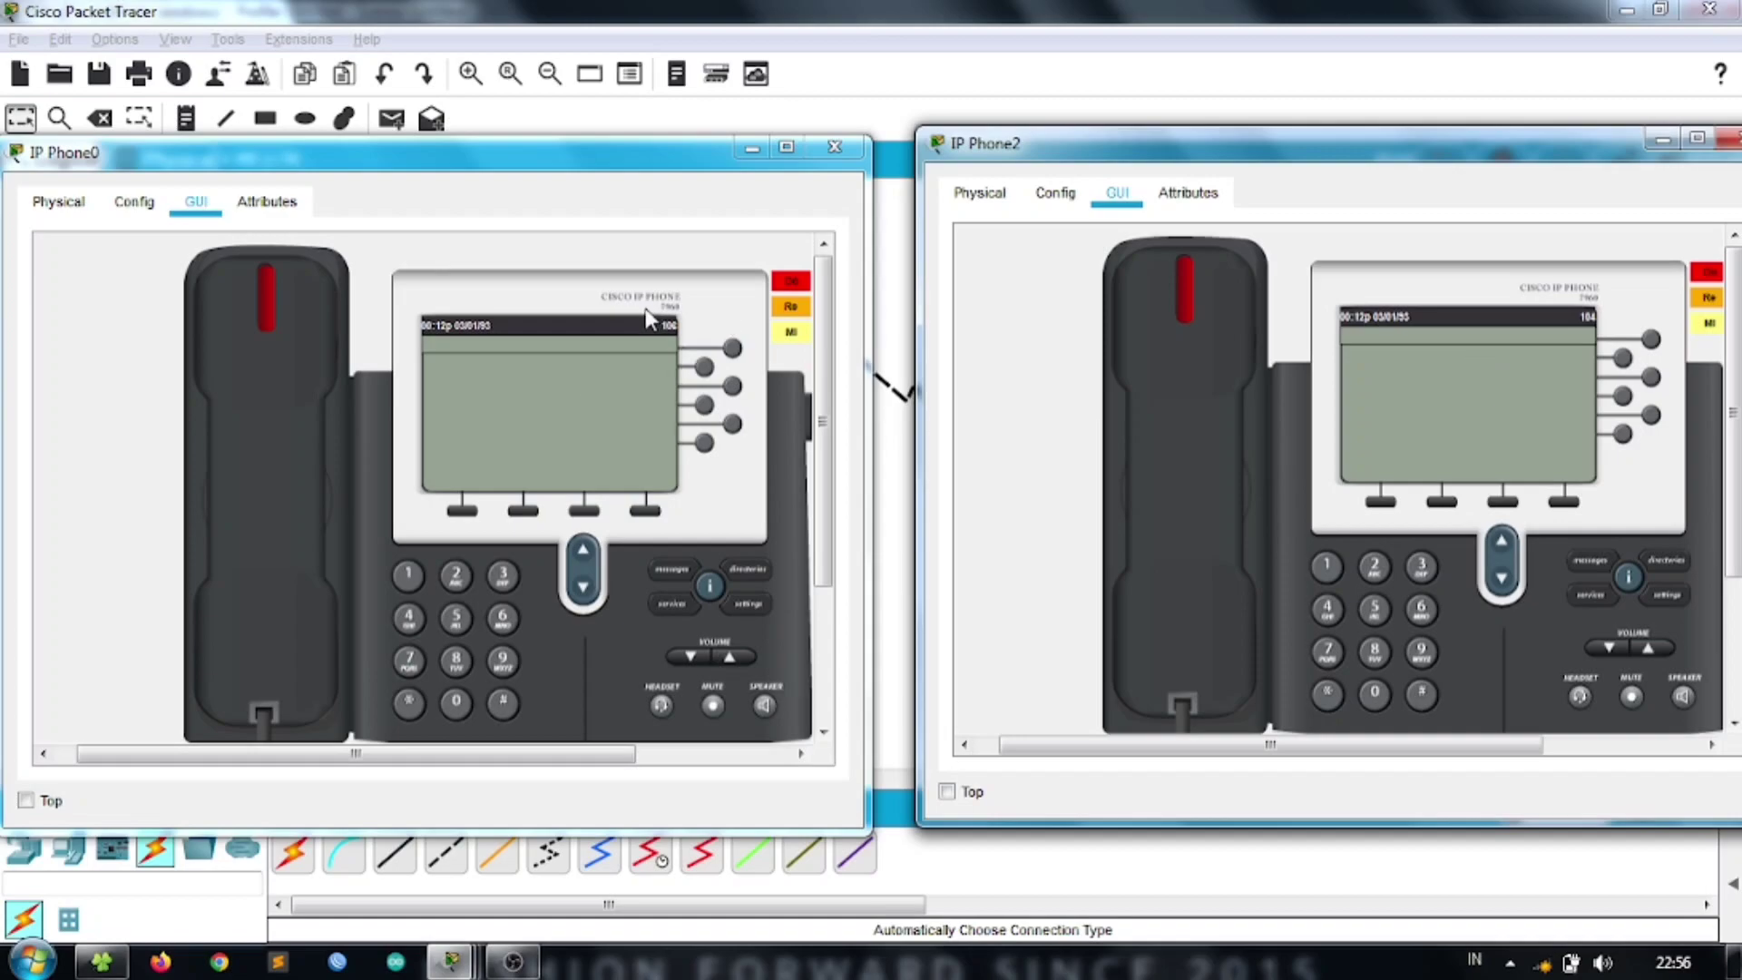
- Lift IP Phone2's handset, dial extension 106 and answer the call on IP Phone0
left_click(1150, 410)
left_click(1327, 566)
left_click(1375, 694)
left_click(1421, 610)
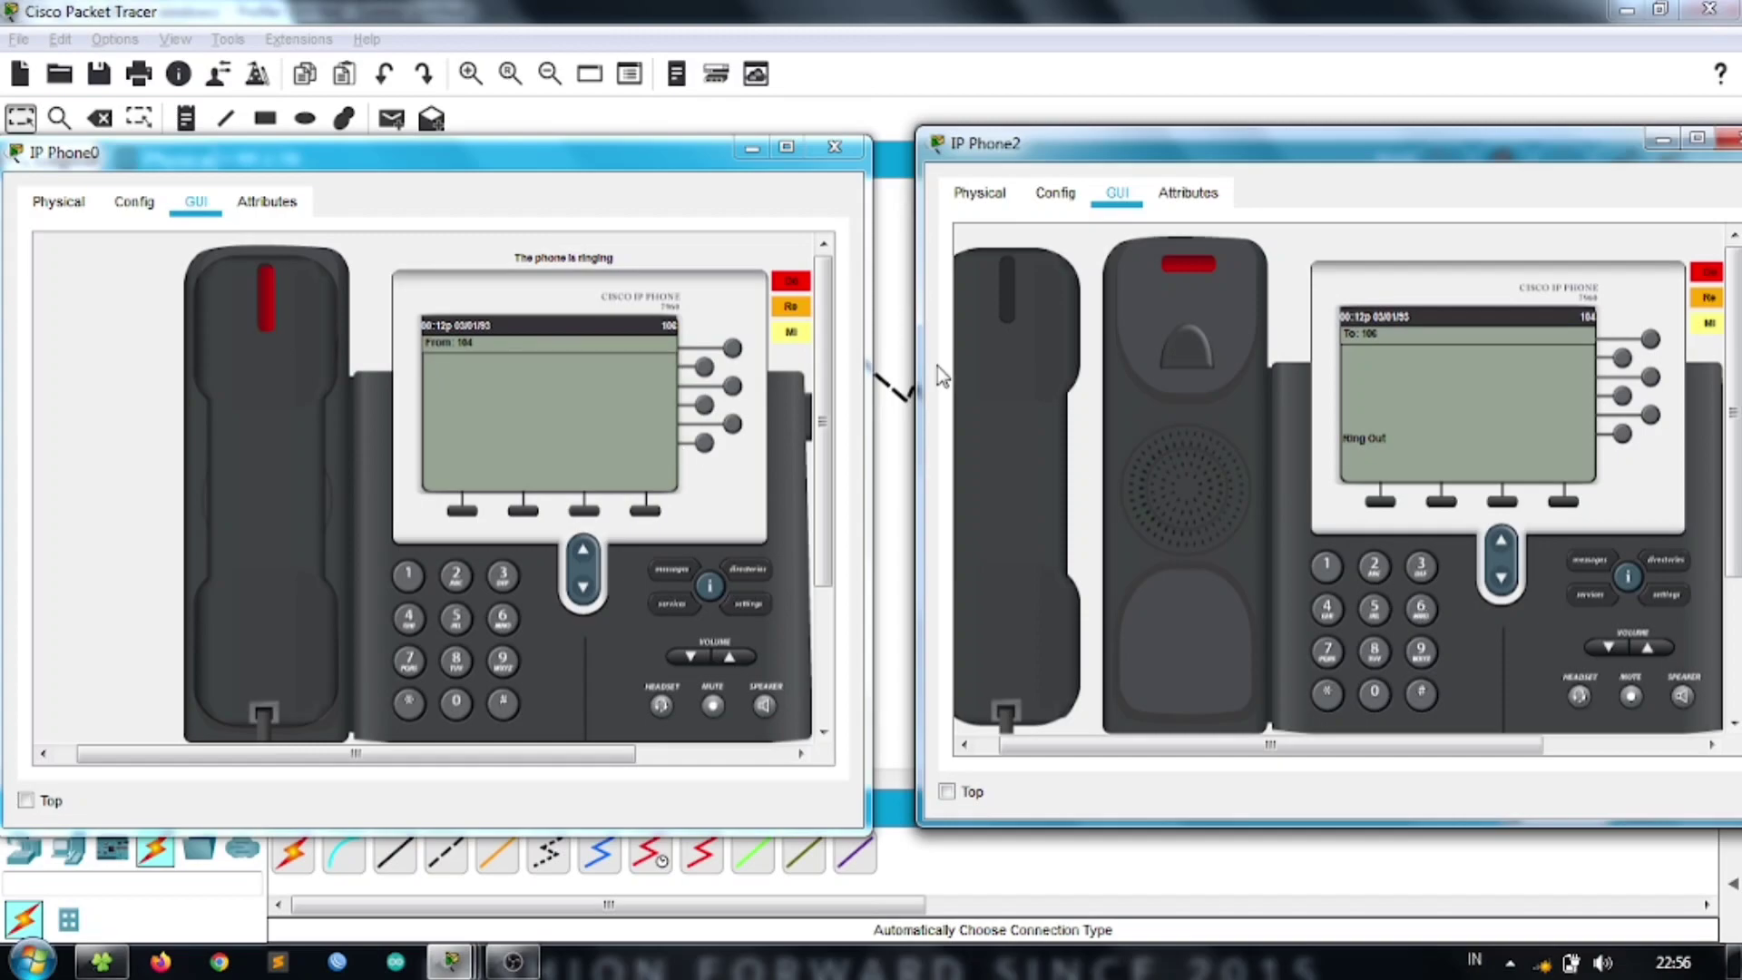
left_click(284, 363)
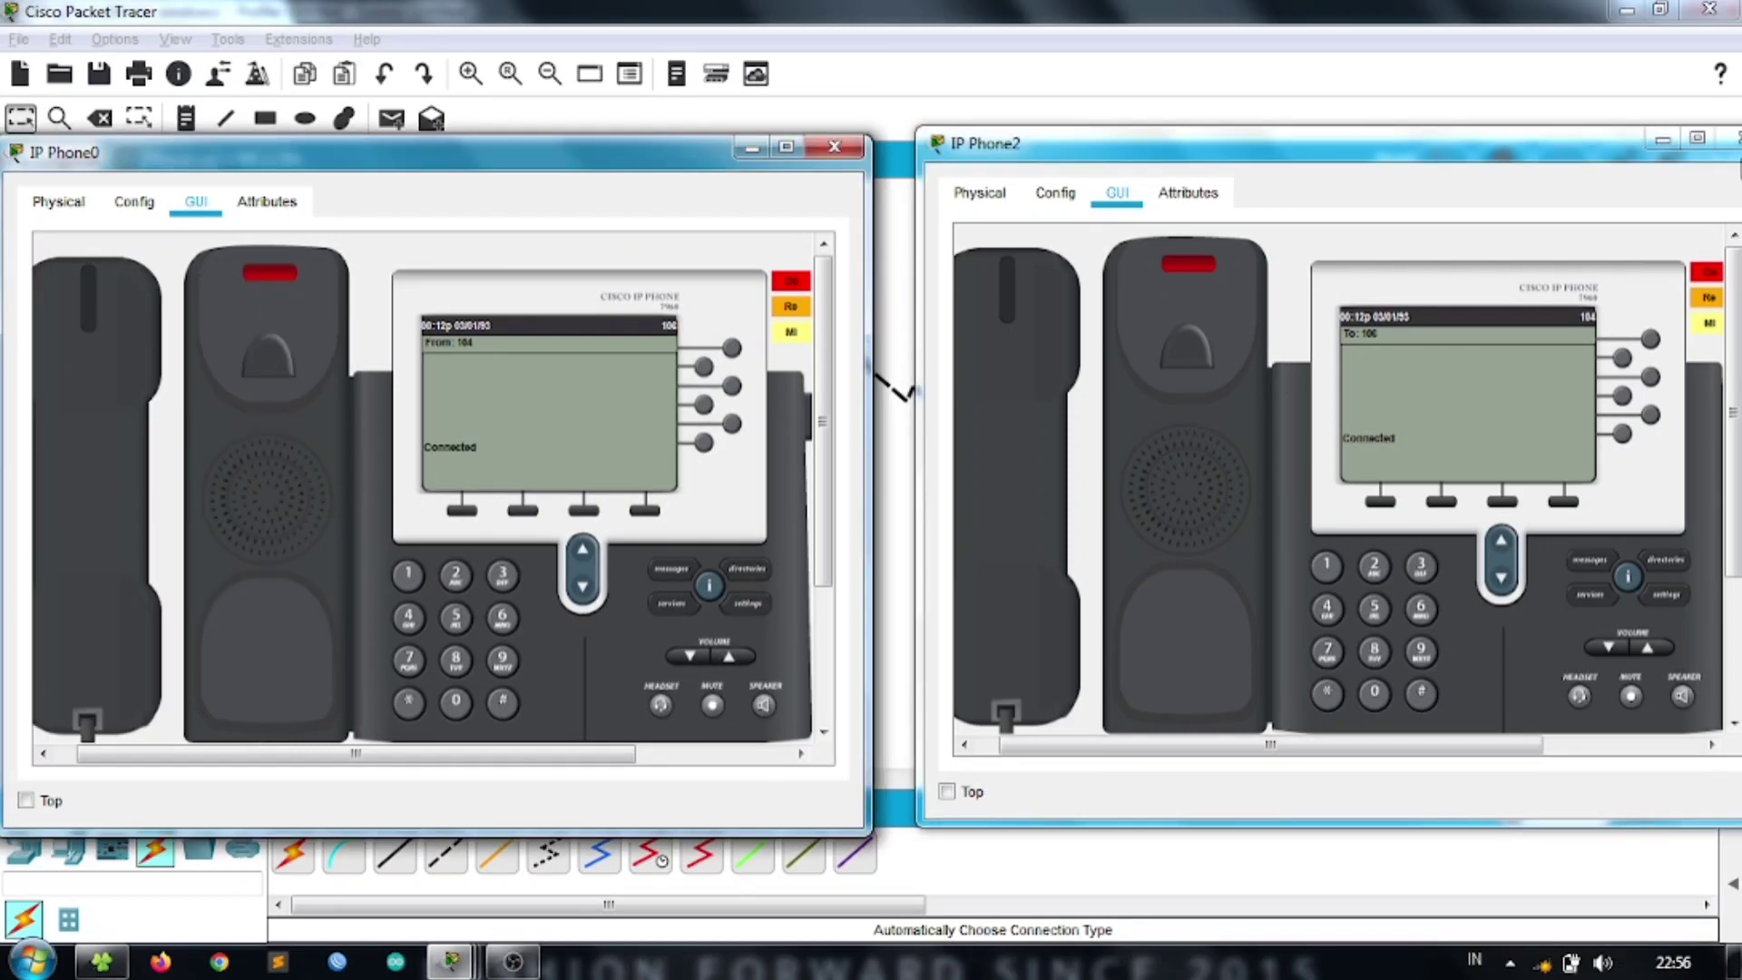
- Close the IP Phone2 window and hang up IP Phone0's handset
left_click(1735, 138)
left_click(106, 392)
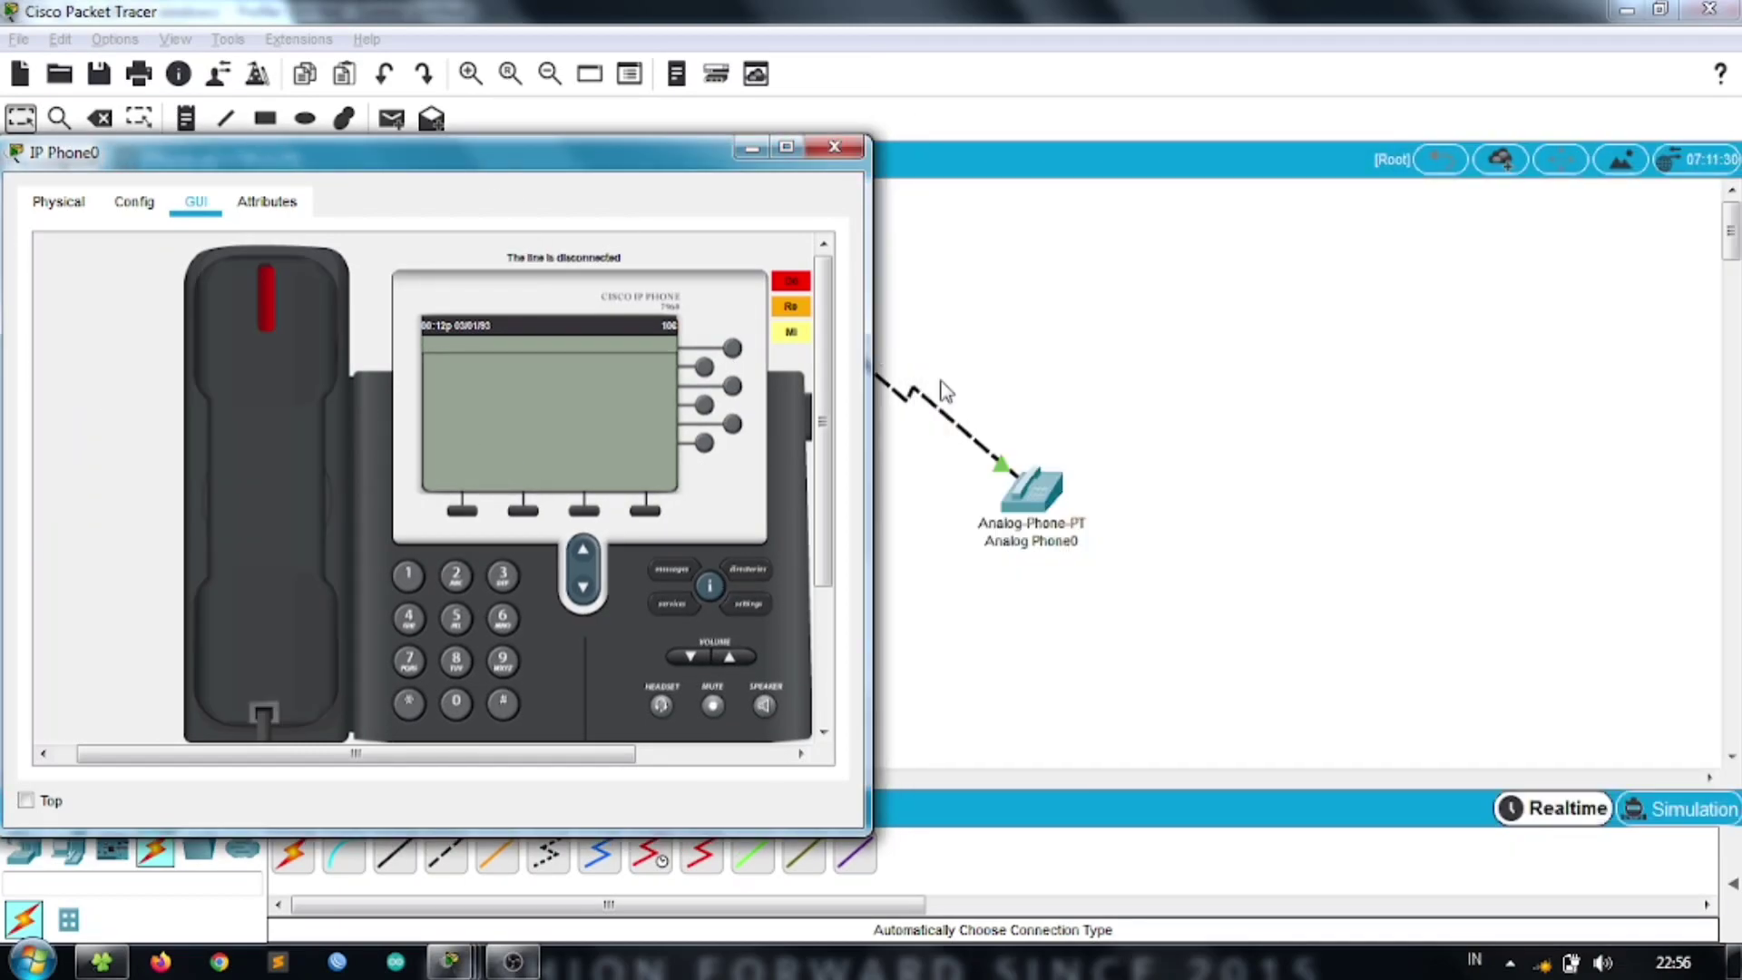
left_click(1142, 422)
- Open Analog Phone0 in a widened window and place it beside the IP Phone0 window
left_click(1044, 494)
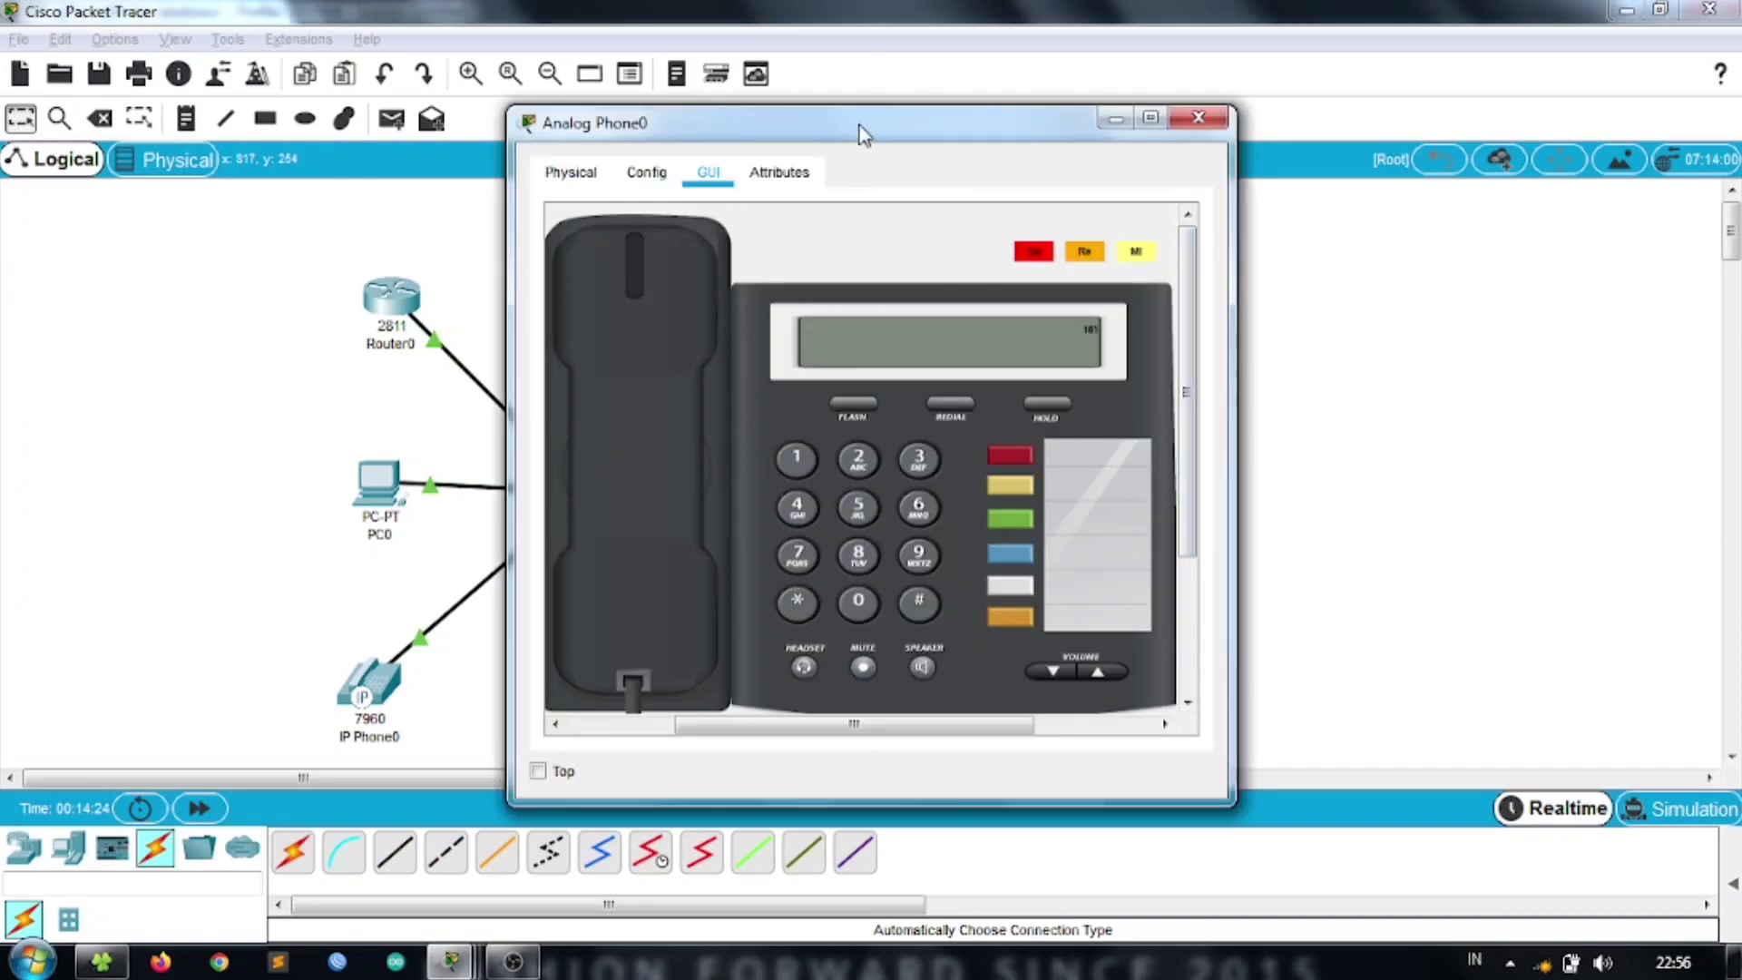
left_click_drag(862, 126, 1370, 181)
left_click_drag(1021, 460, 844, 461)
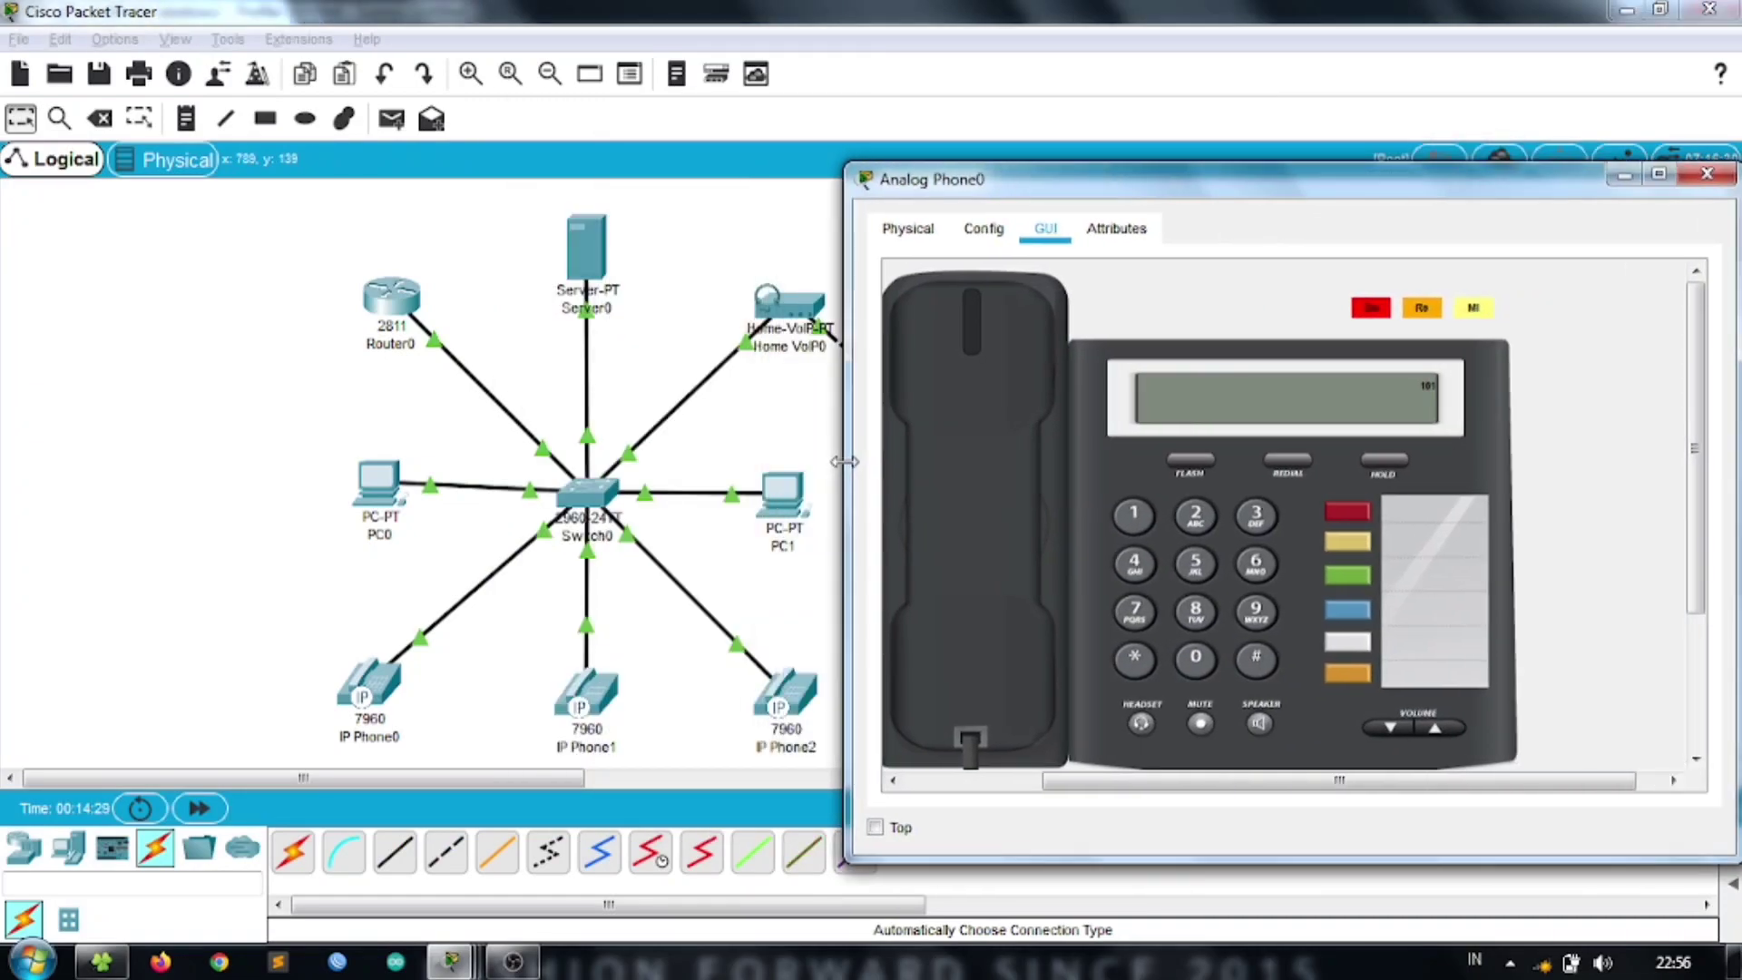
left_click_drag(1431, 782, 1283, 786)
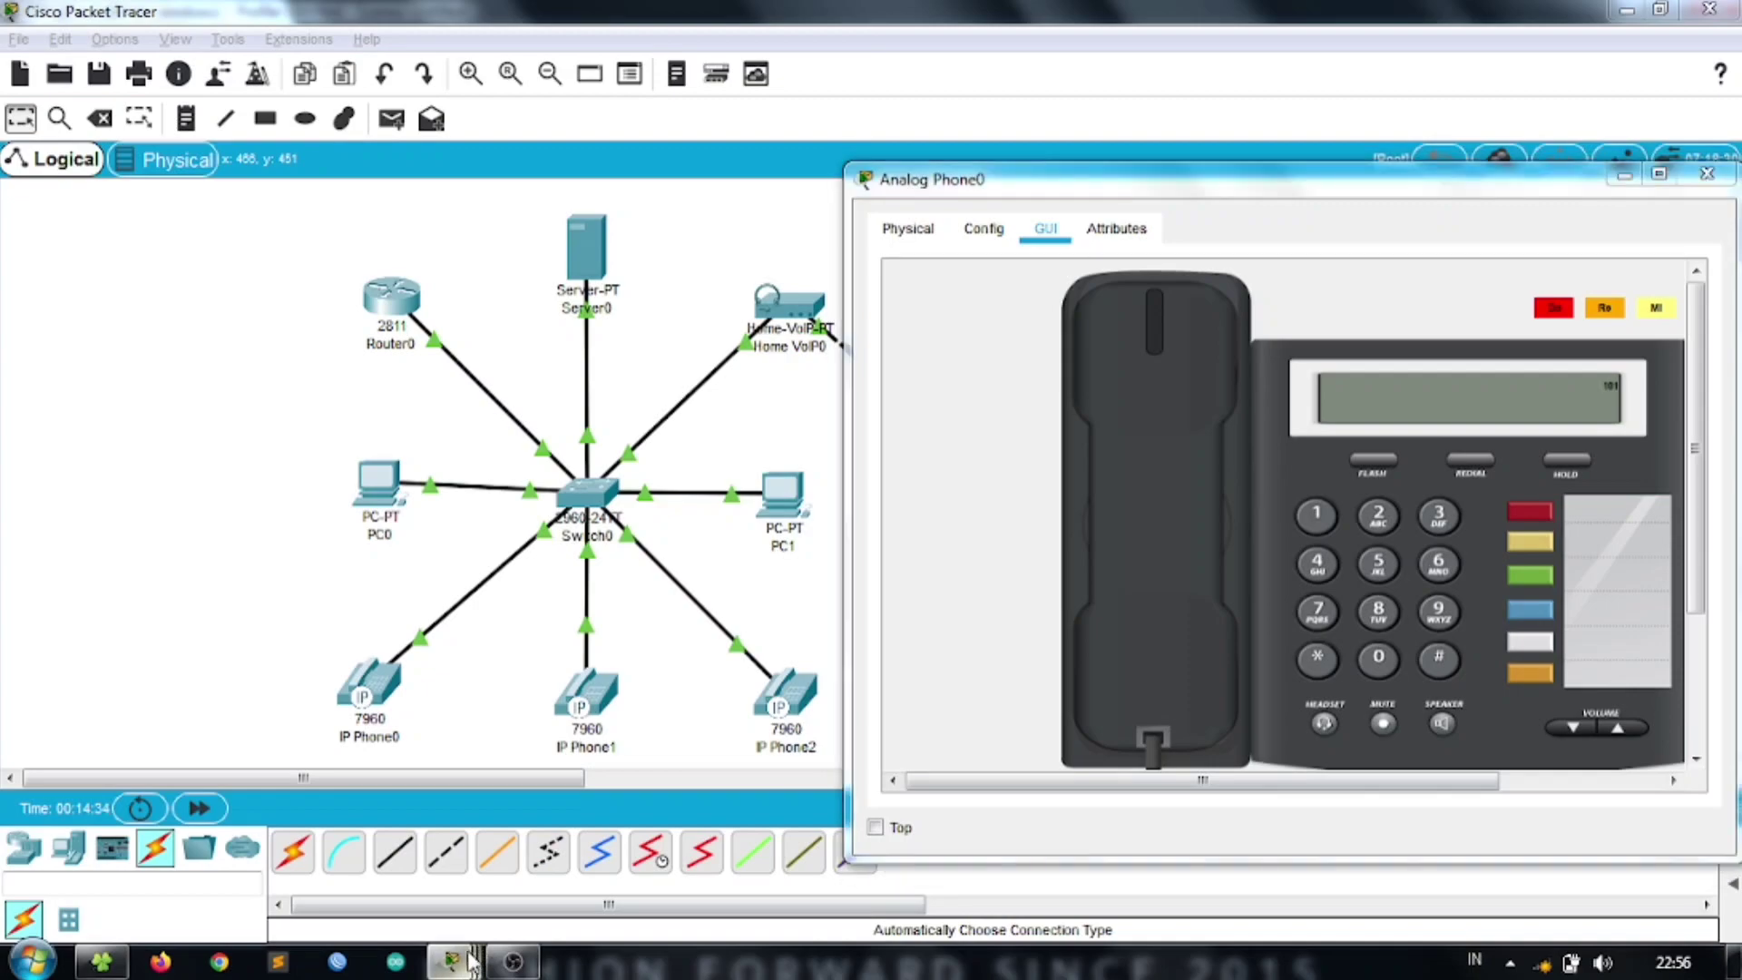
mouse_move(450, 962)
left_click(481, 862)
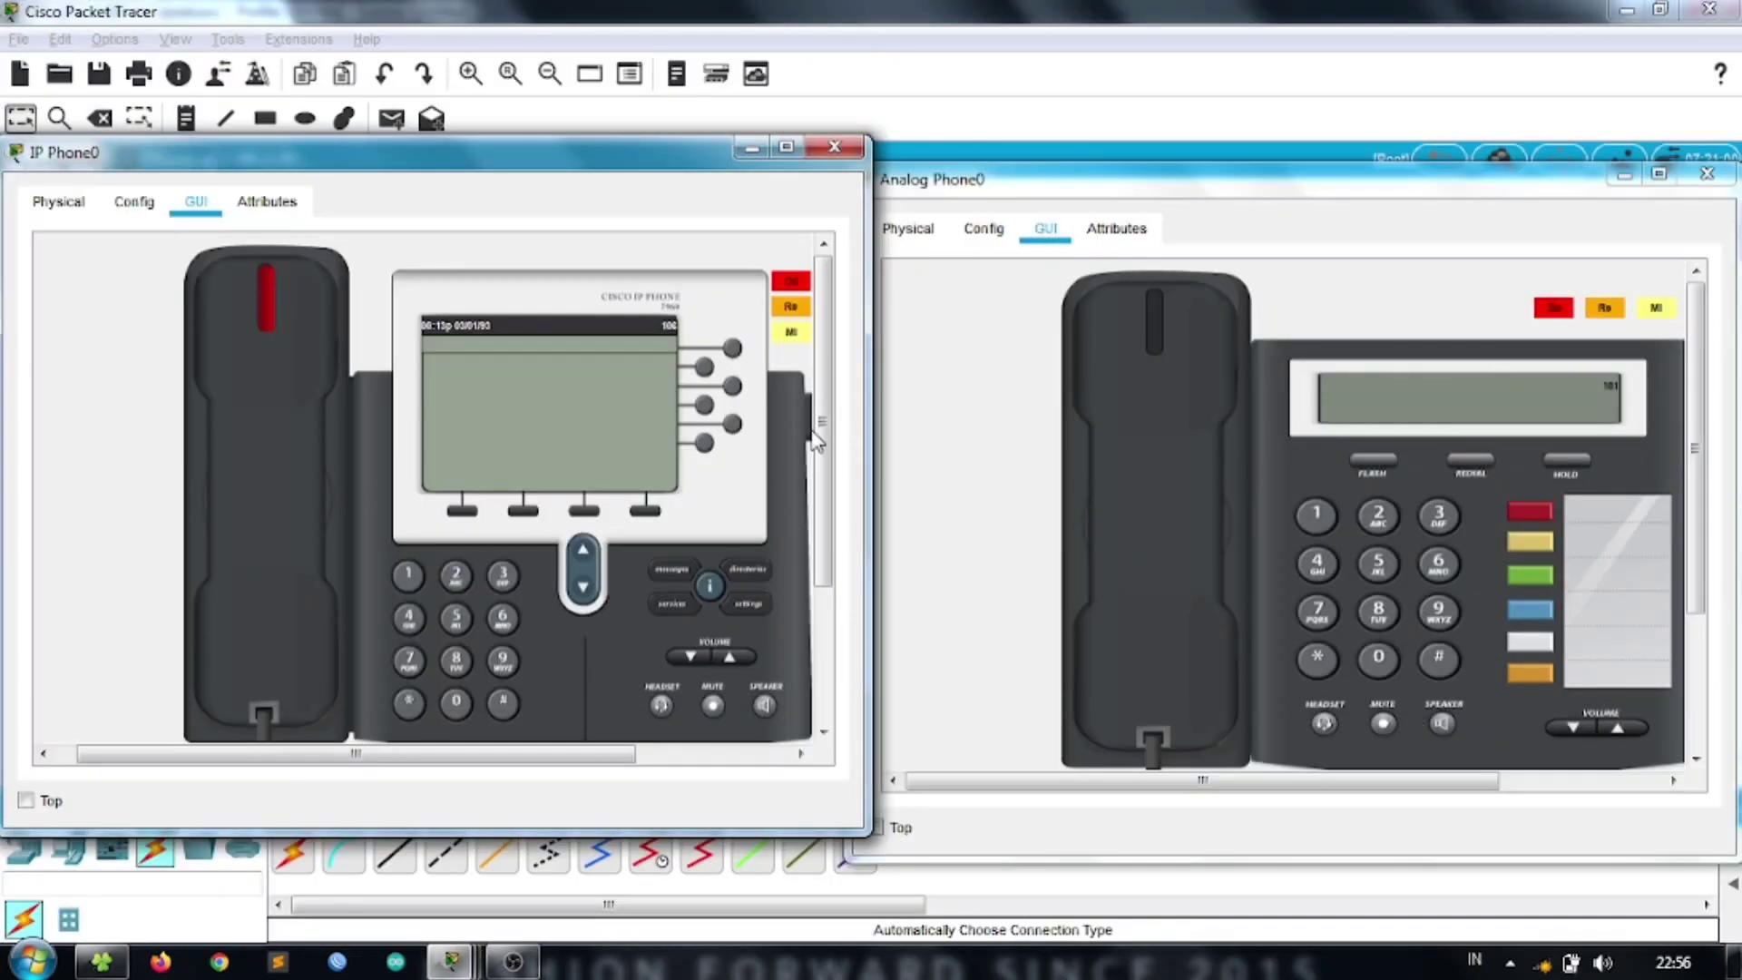
- Test a call from IP Phone0 to extension 101, answering on Analog Phone0 and hanging up both handsets
left_click(236, 428)
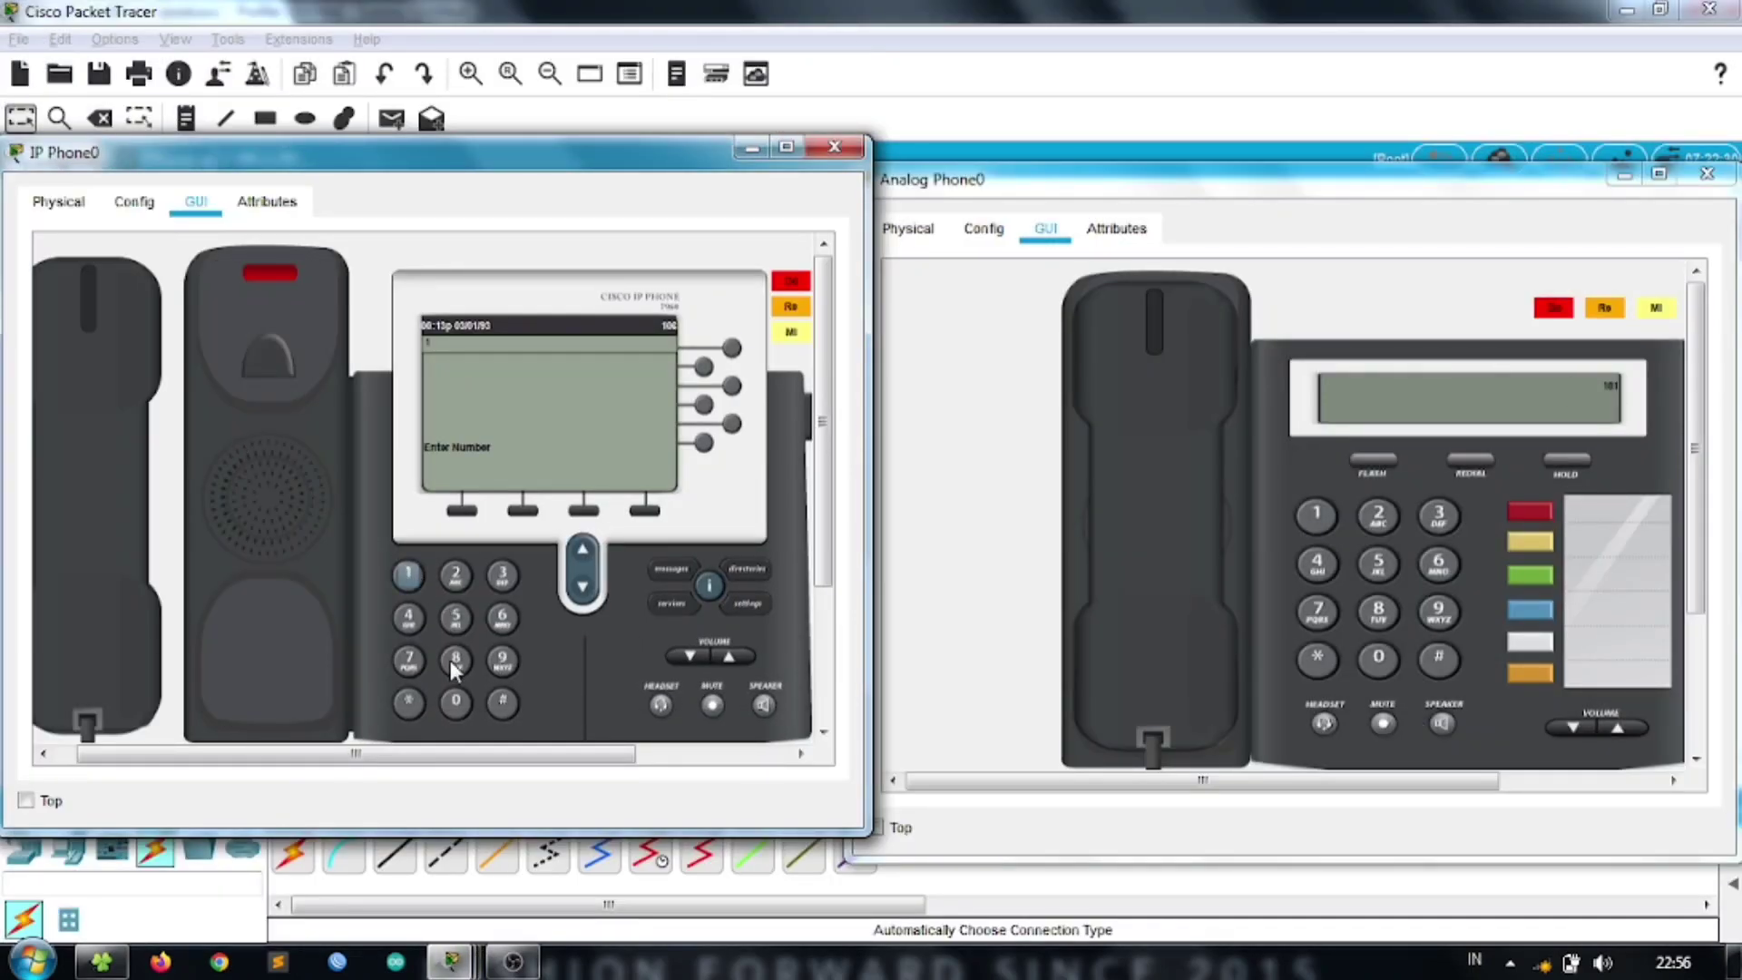
left_click(407, 575)
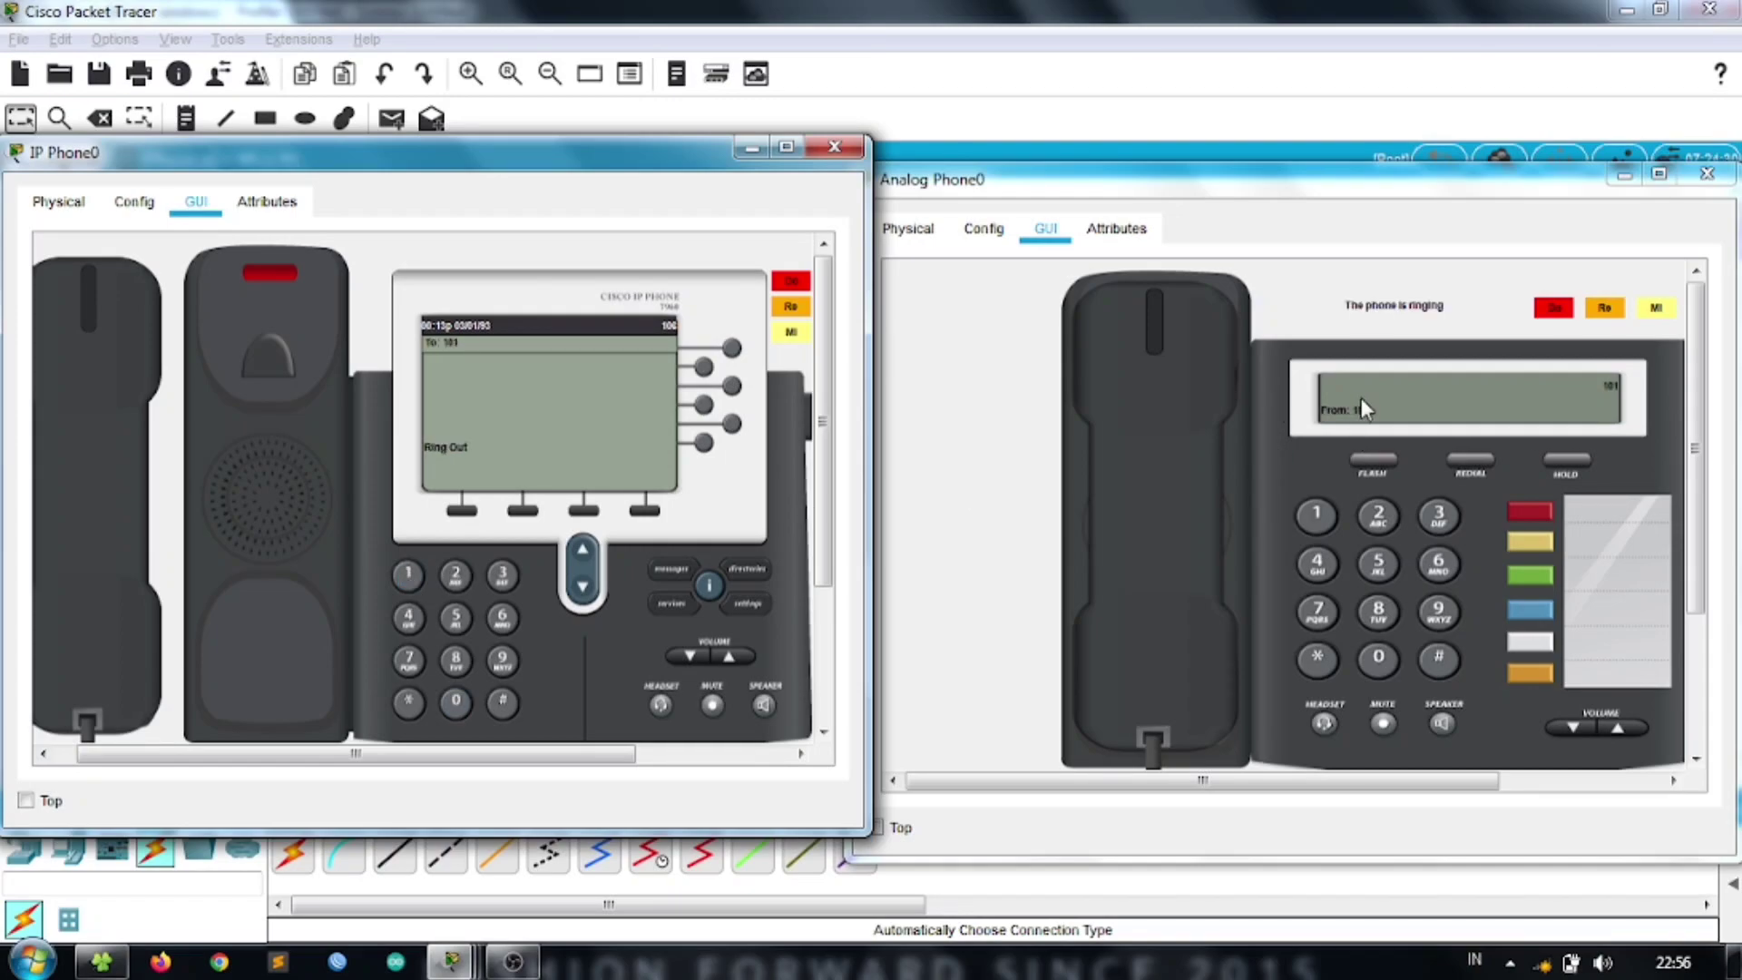
left_click(1170, 399)
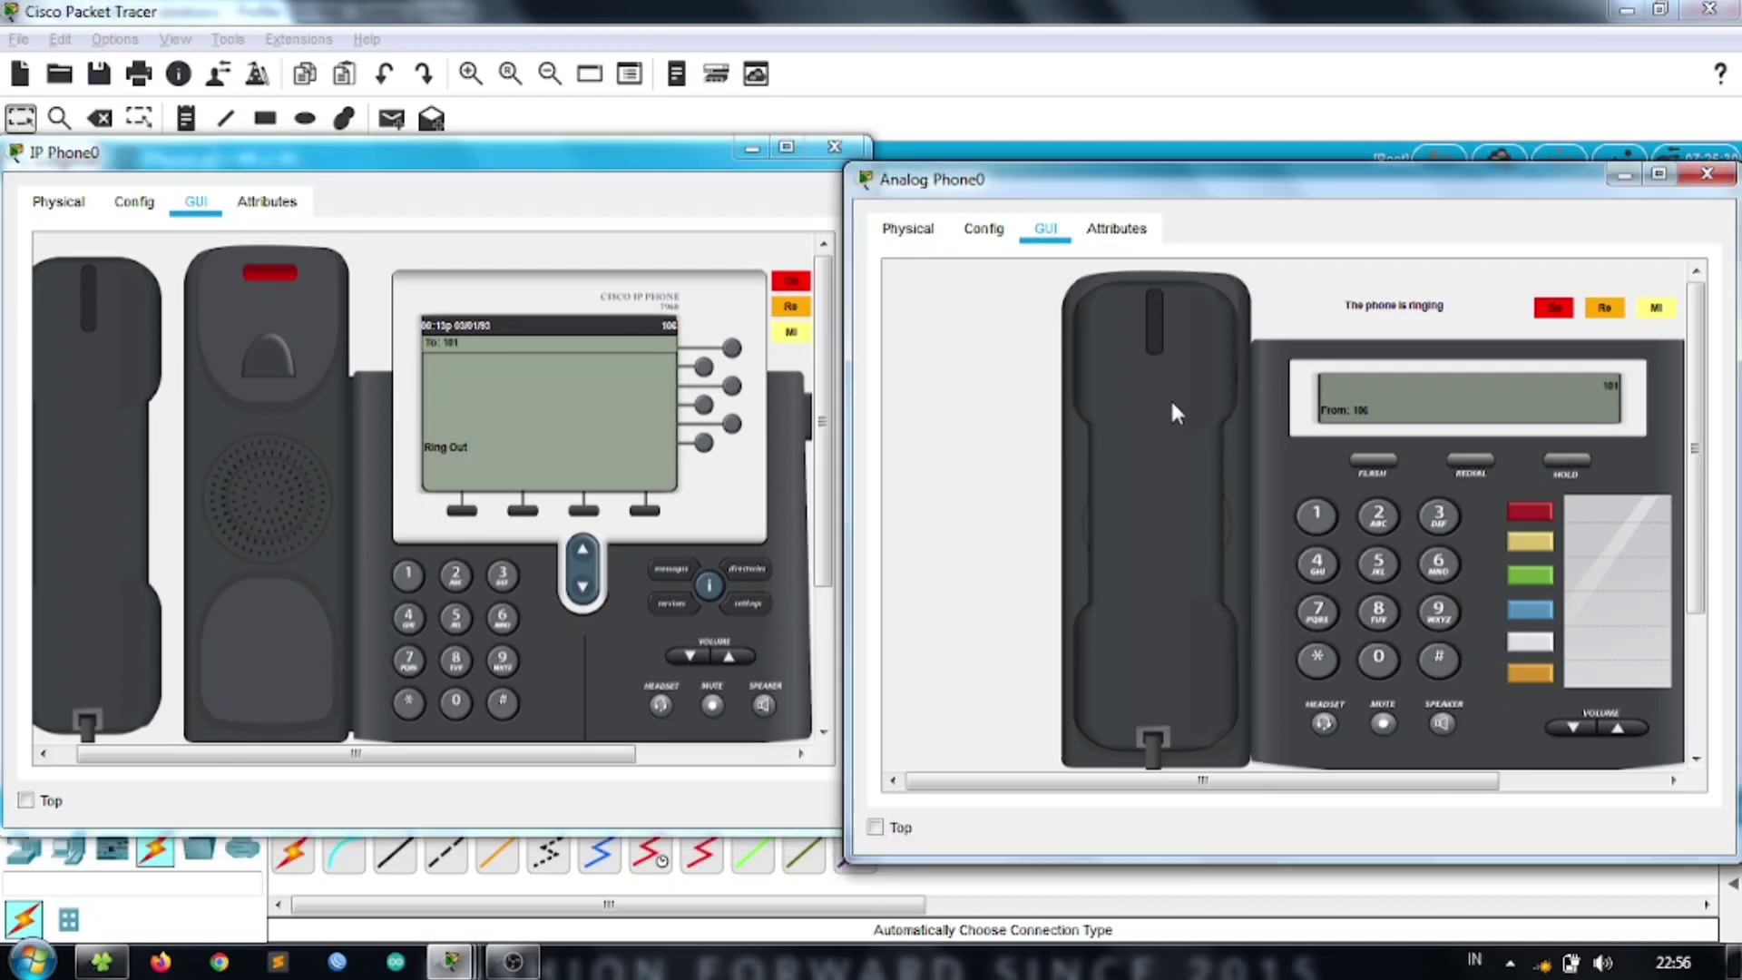
left_click(969, 465)
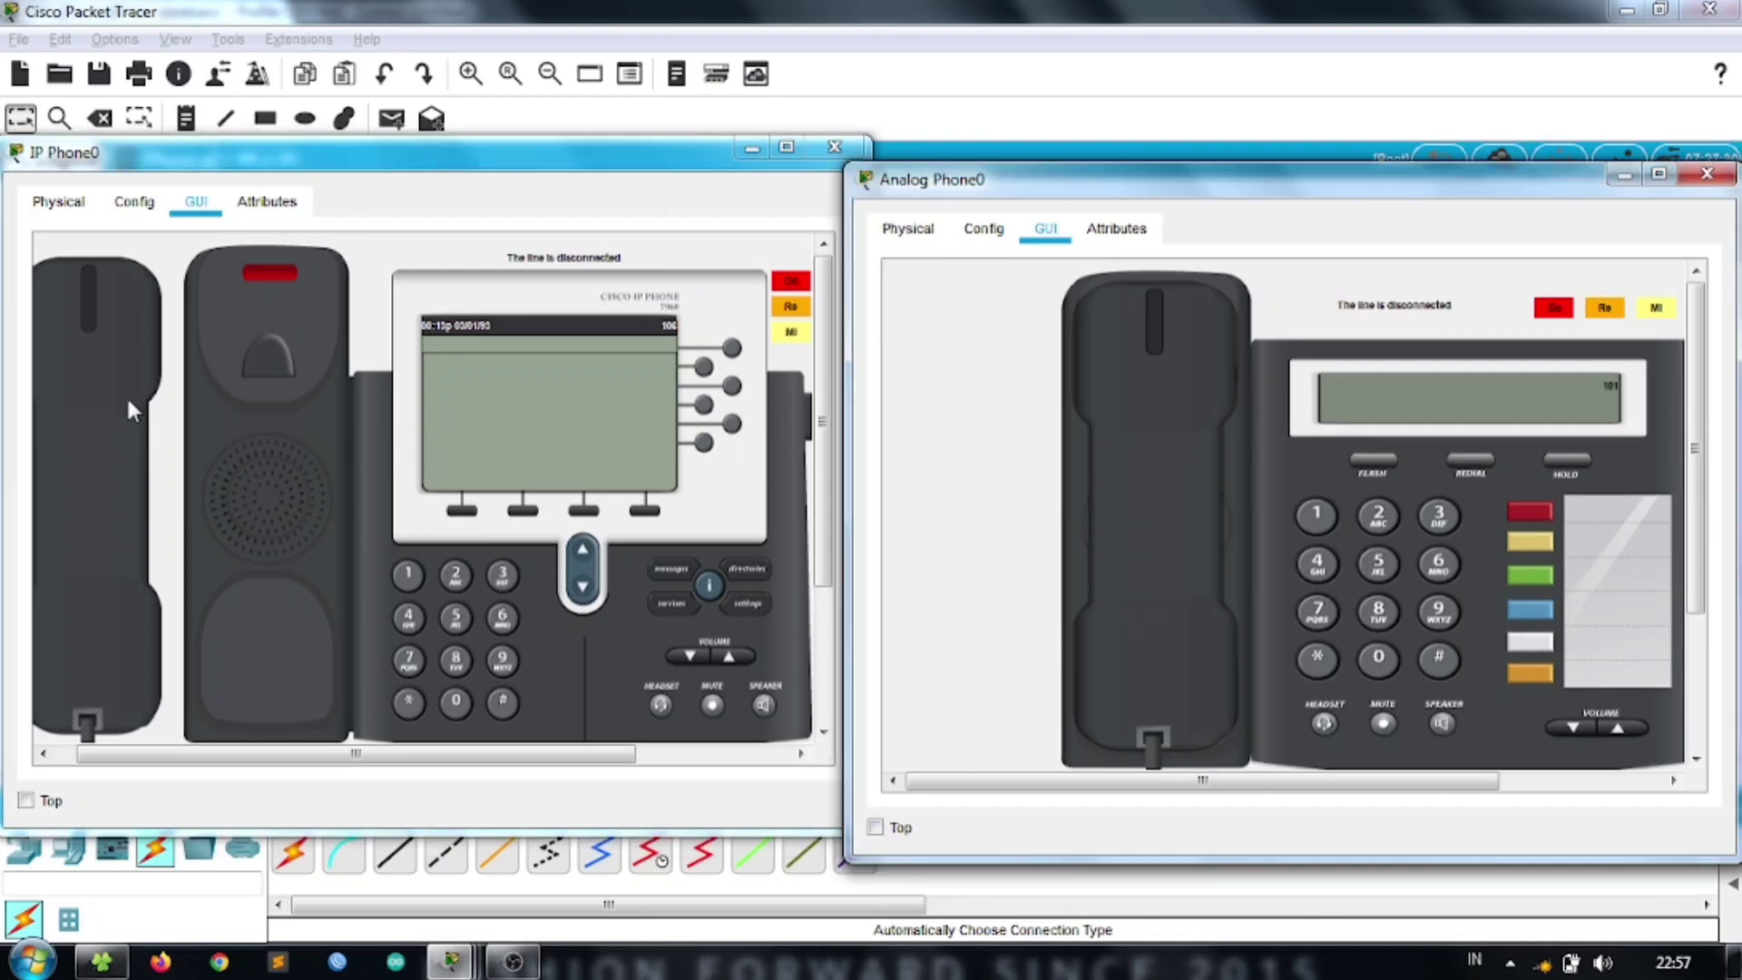
left_click(136, 413)
- Test a call from Analog Phone0 to extension 106, answering and hanging up on IP Phone0
left_click(1163, 469)
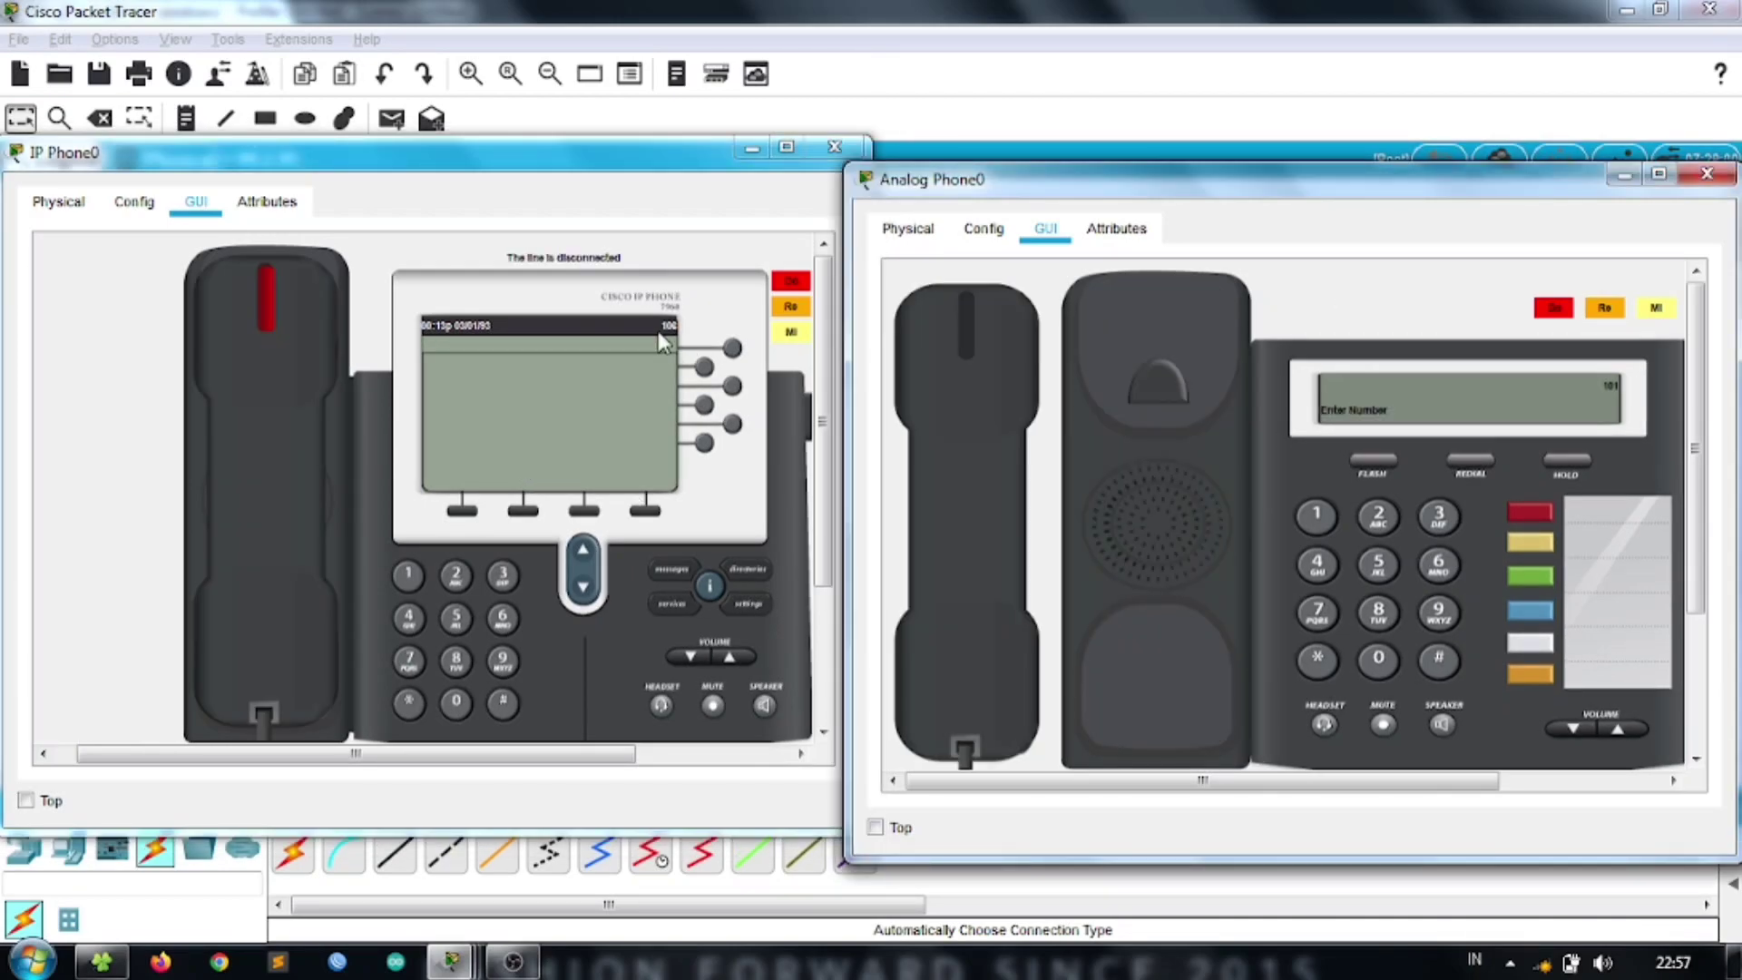
left_click(1316, 516)
left_click(1379, 660)
left_click(1439, 566)
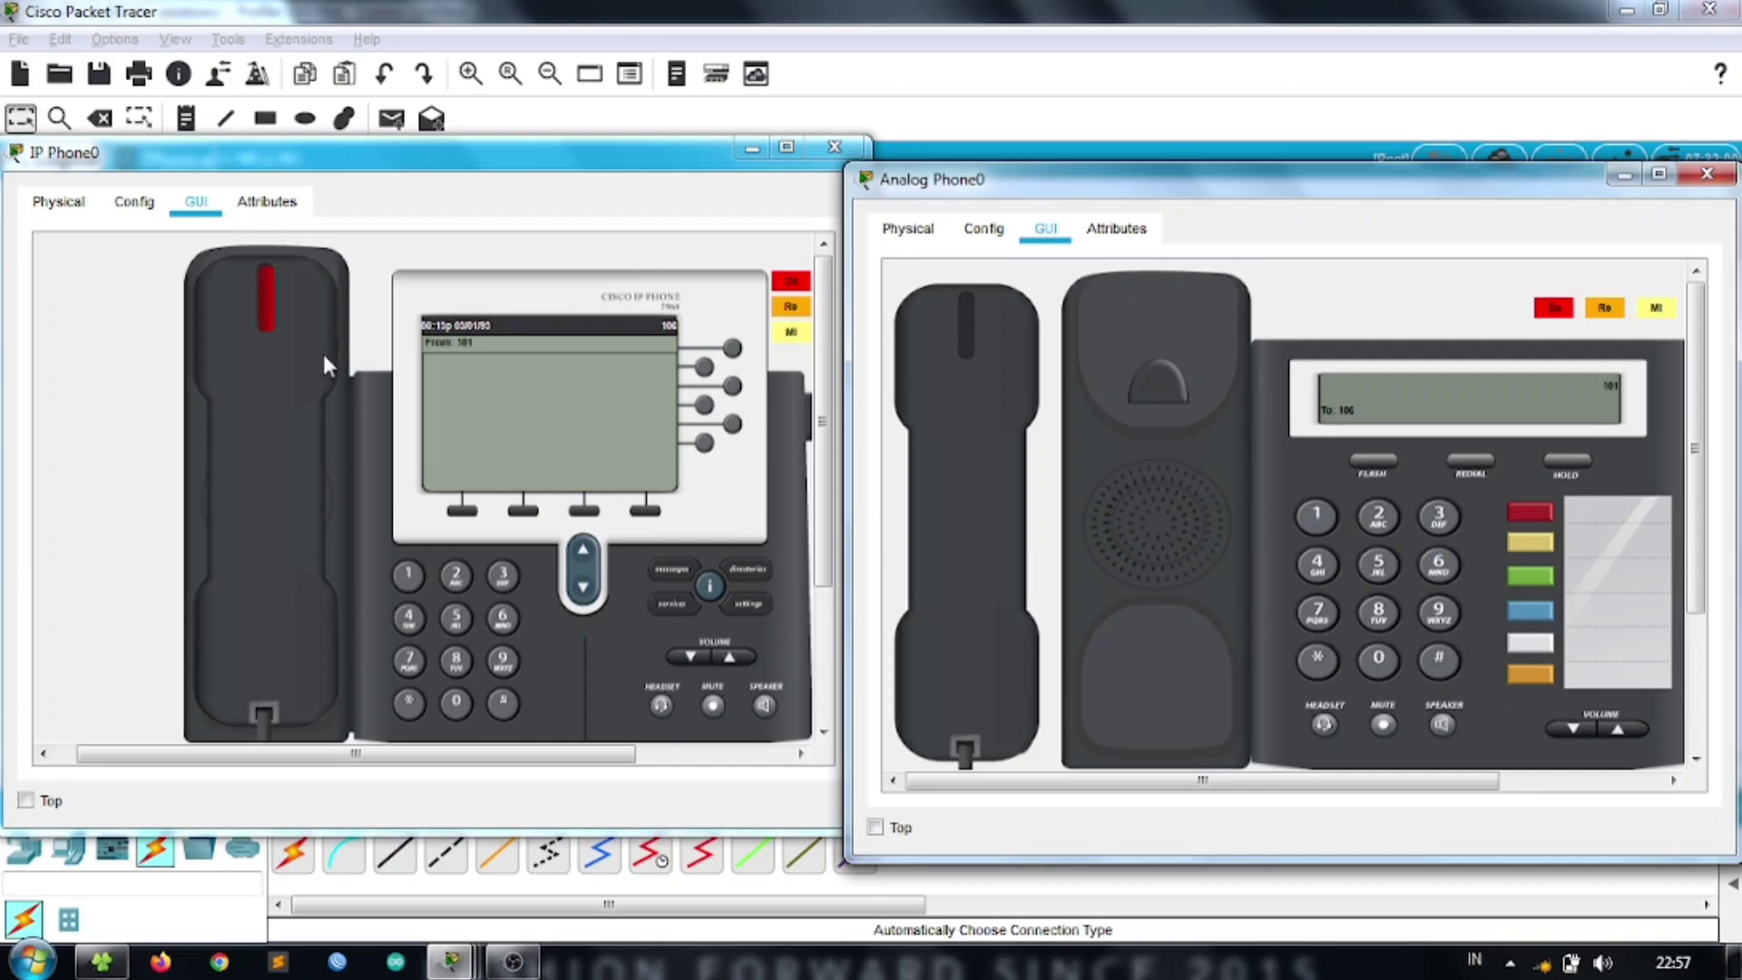
left_click(245, 340)
left_click(227, 376)
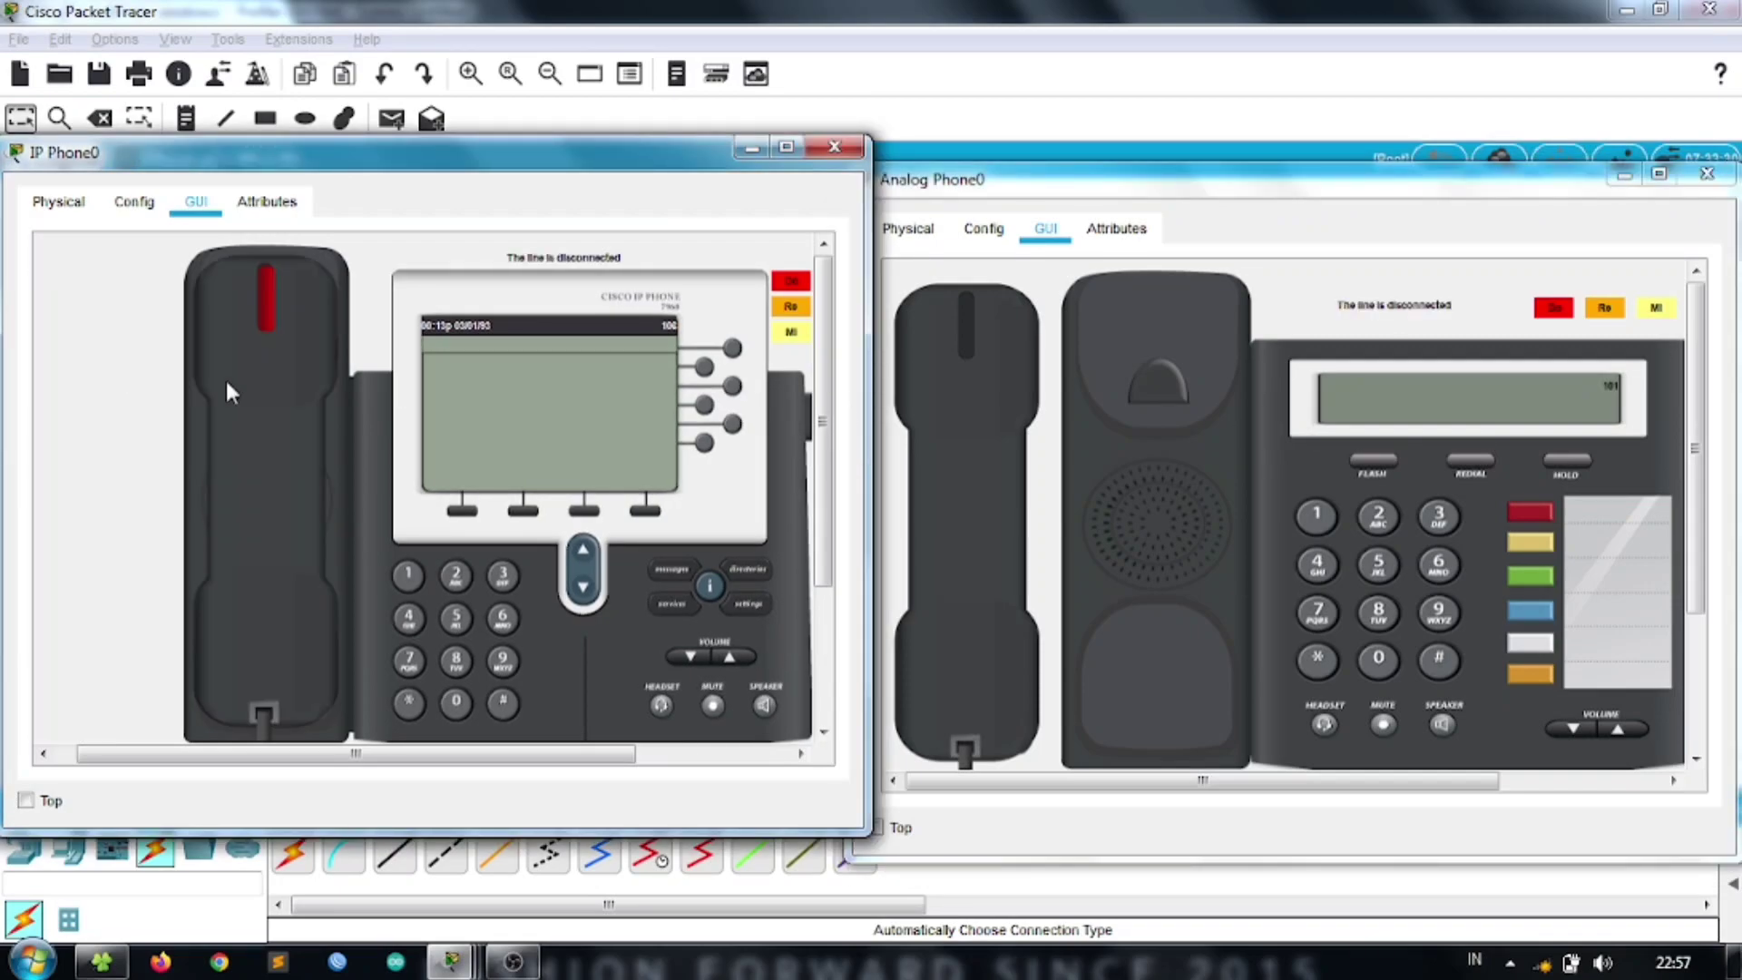
left_click(1136, 98)
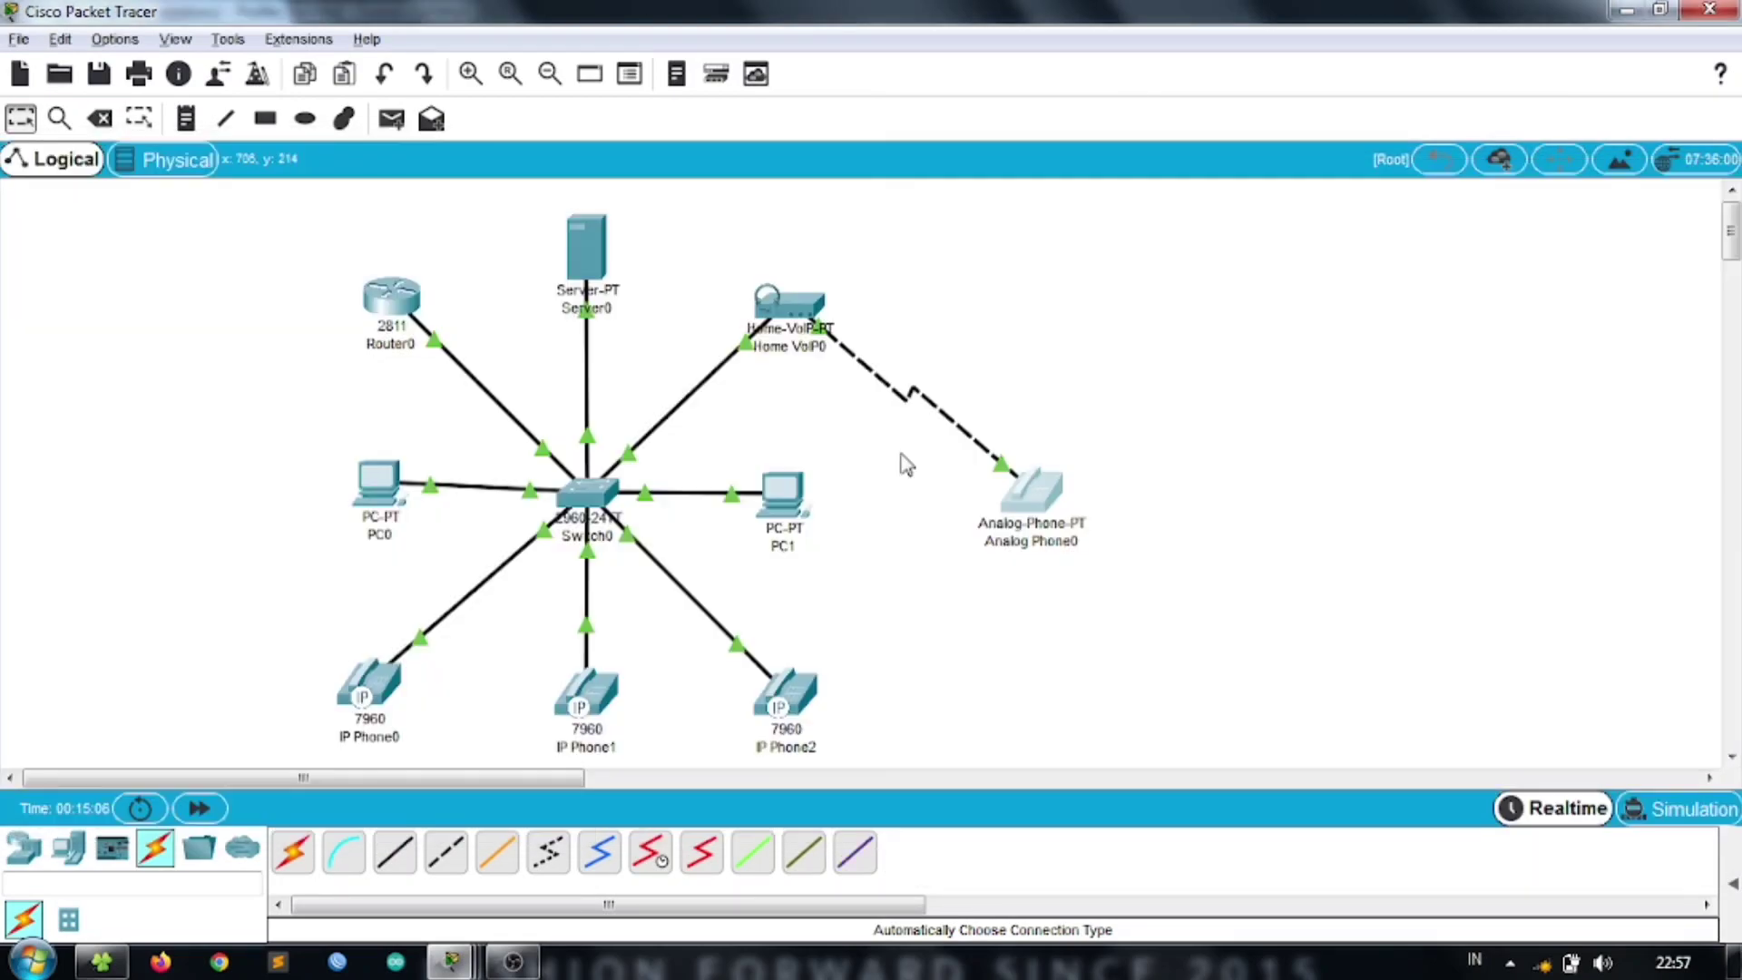
- Open PC1's IP Communicator and place its window beside IP Phone0
left_click(783, 494)
left_click_drag(853, 134, 1288, 168)
mouse_move(454, 946)
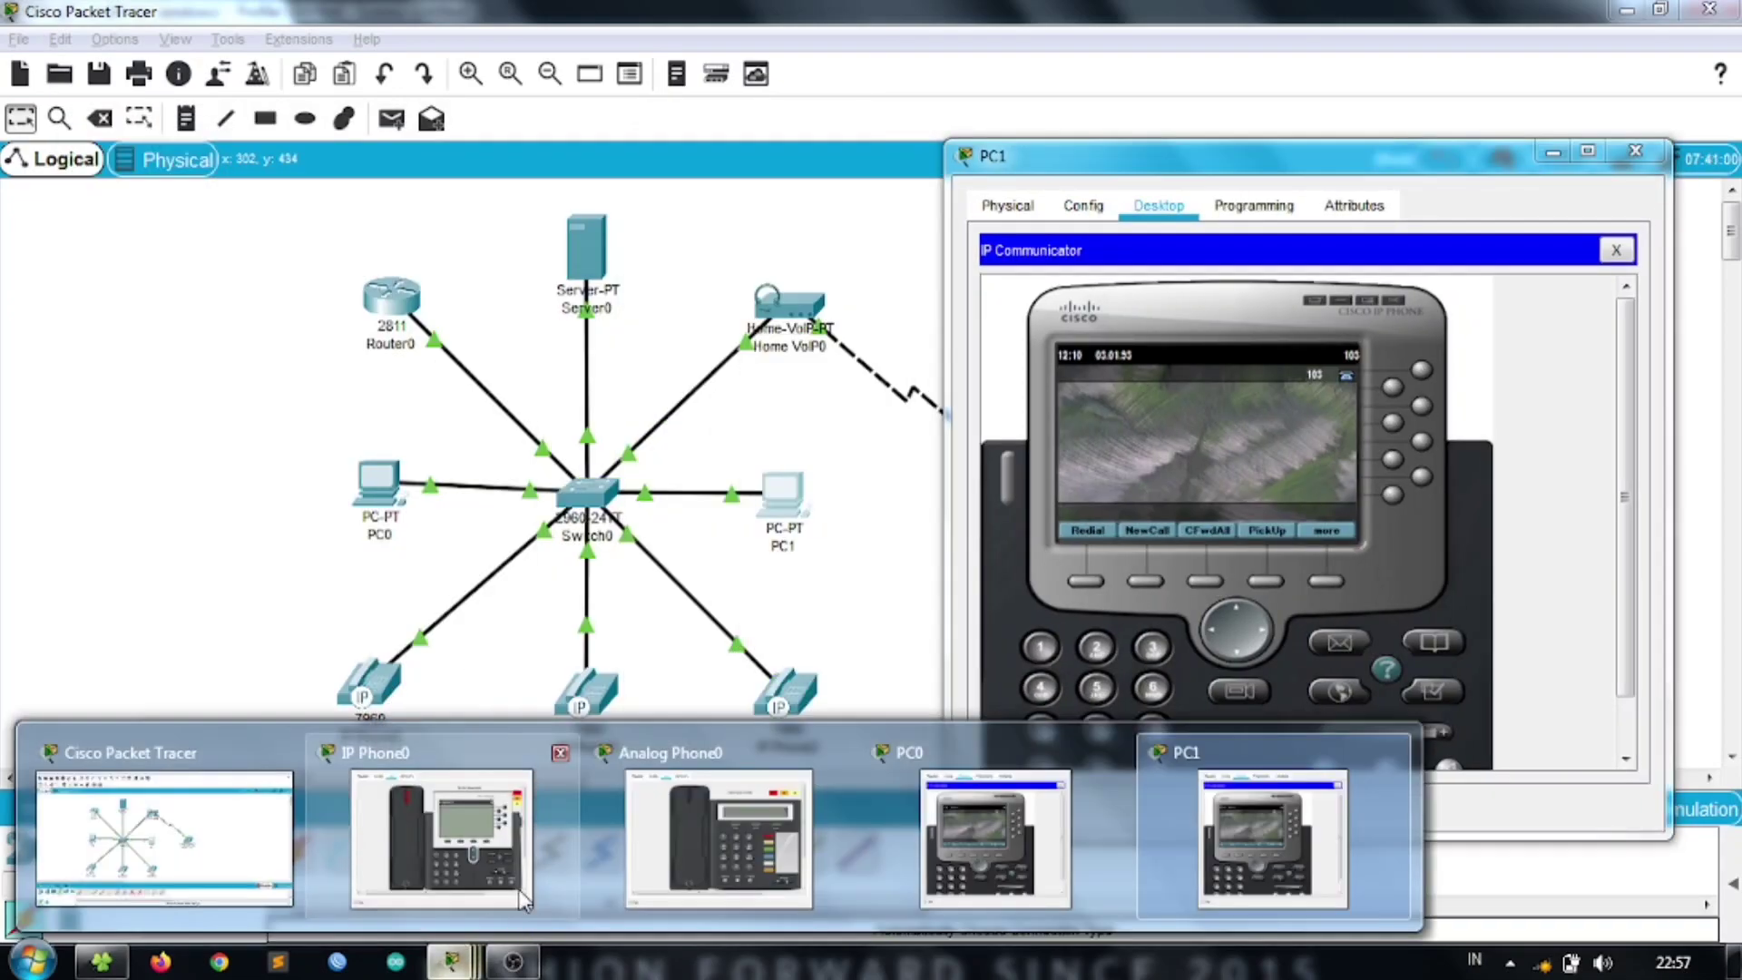
left_click(459, 833)
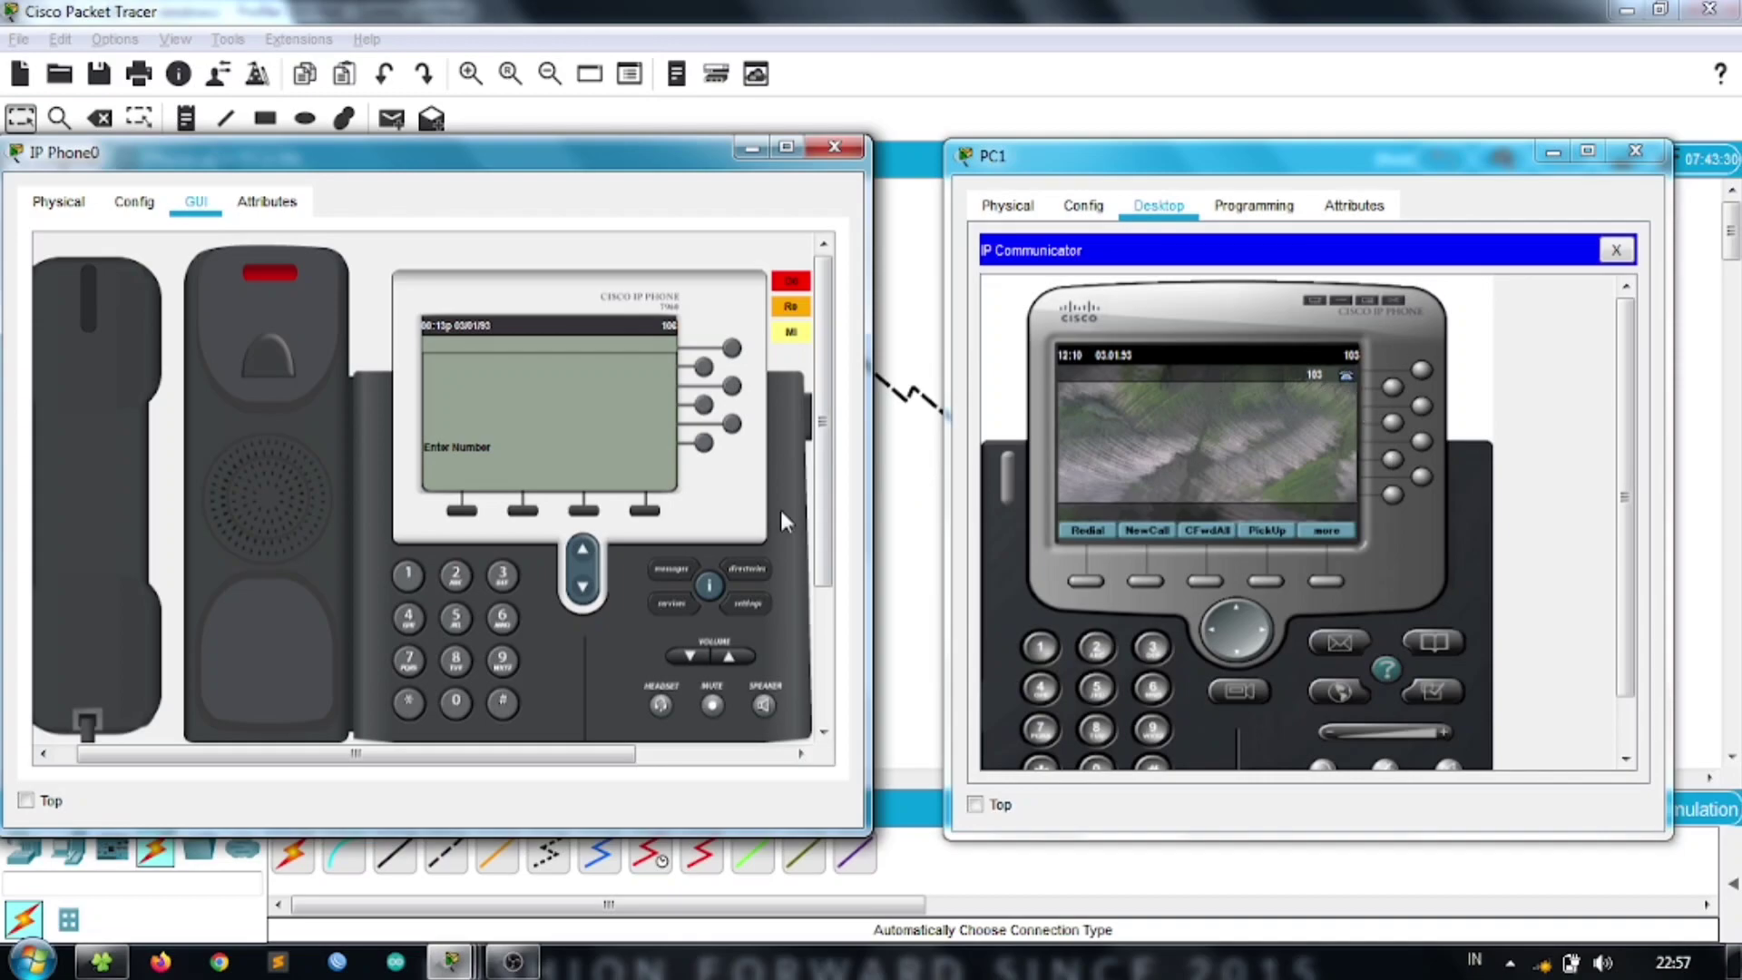
- Dial extension 103 on IP Phone0 to ring PC1's IP Communicator, and hang up IP Phone0
left_click(412, 568)
left_click(446, 704)
left_click(504, 571)
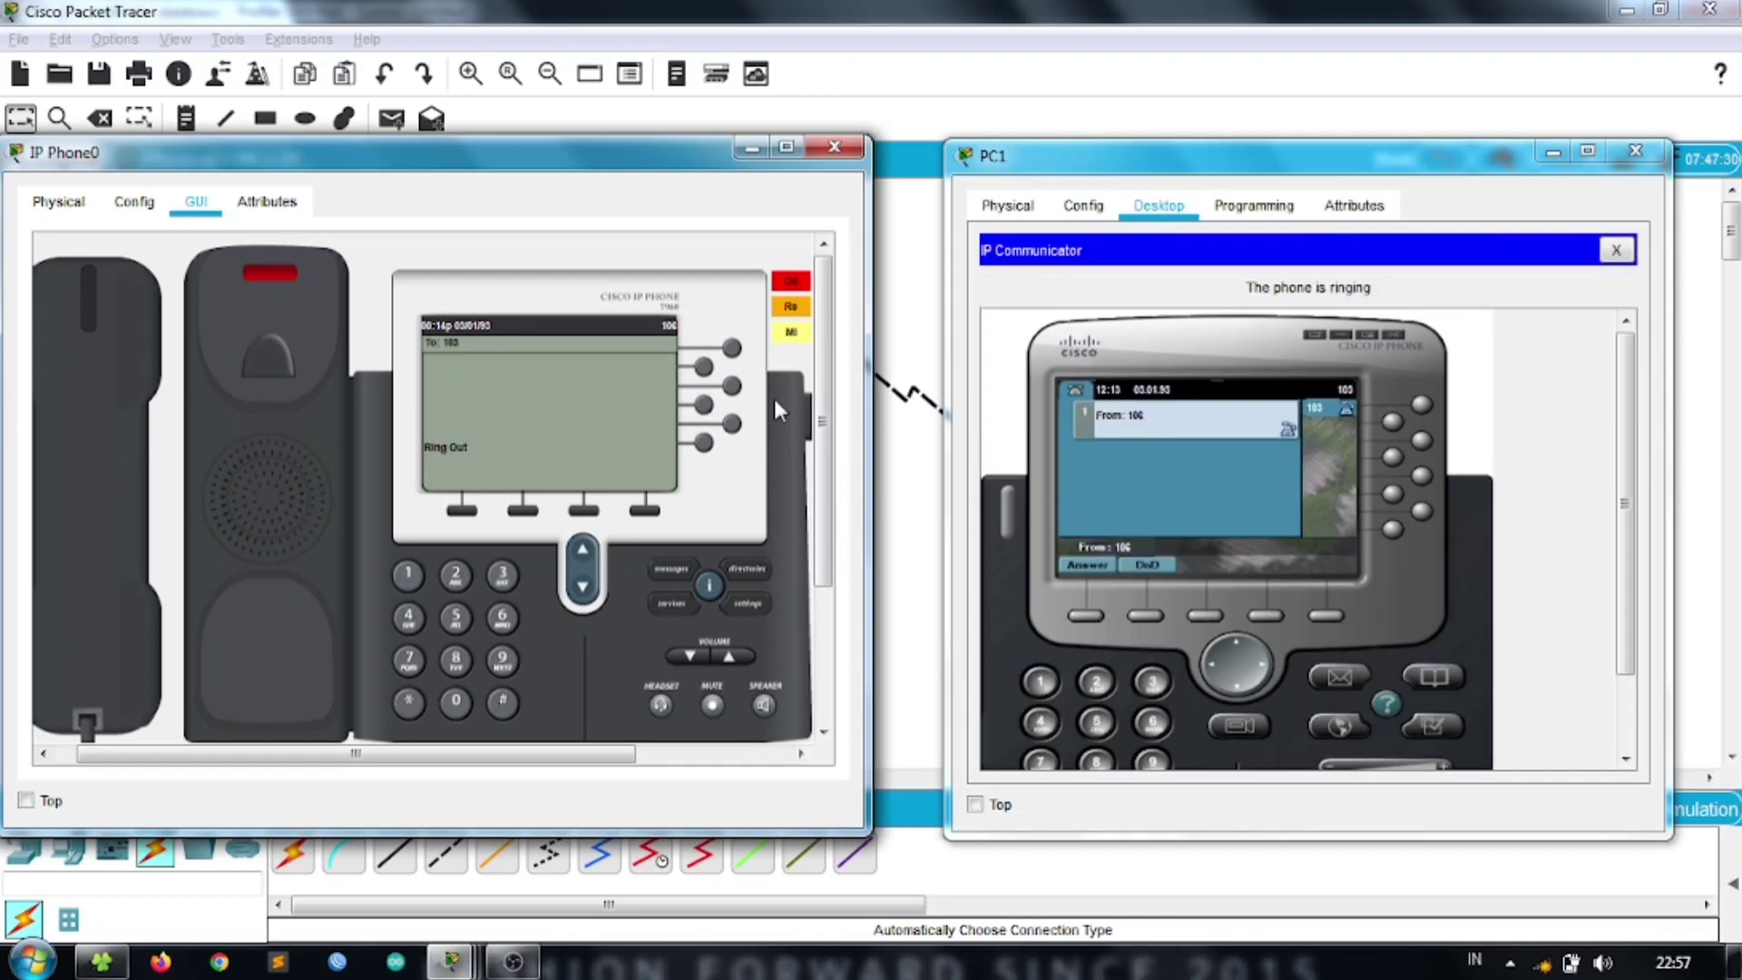
left_click(113, 372)
- Dial extension 106 from PC1's IP Communicator and answer the call on IP Phone0
scroll(1630, 517, "down", 1)
scroll(1631, 517, "down", 1)
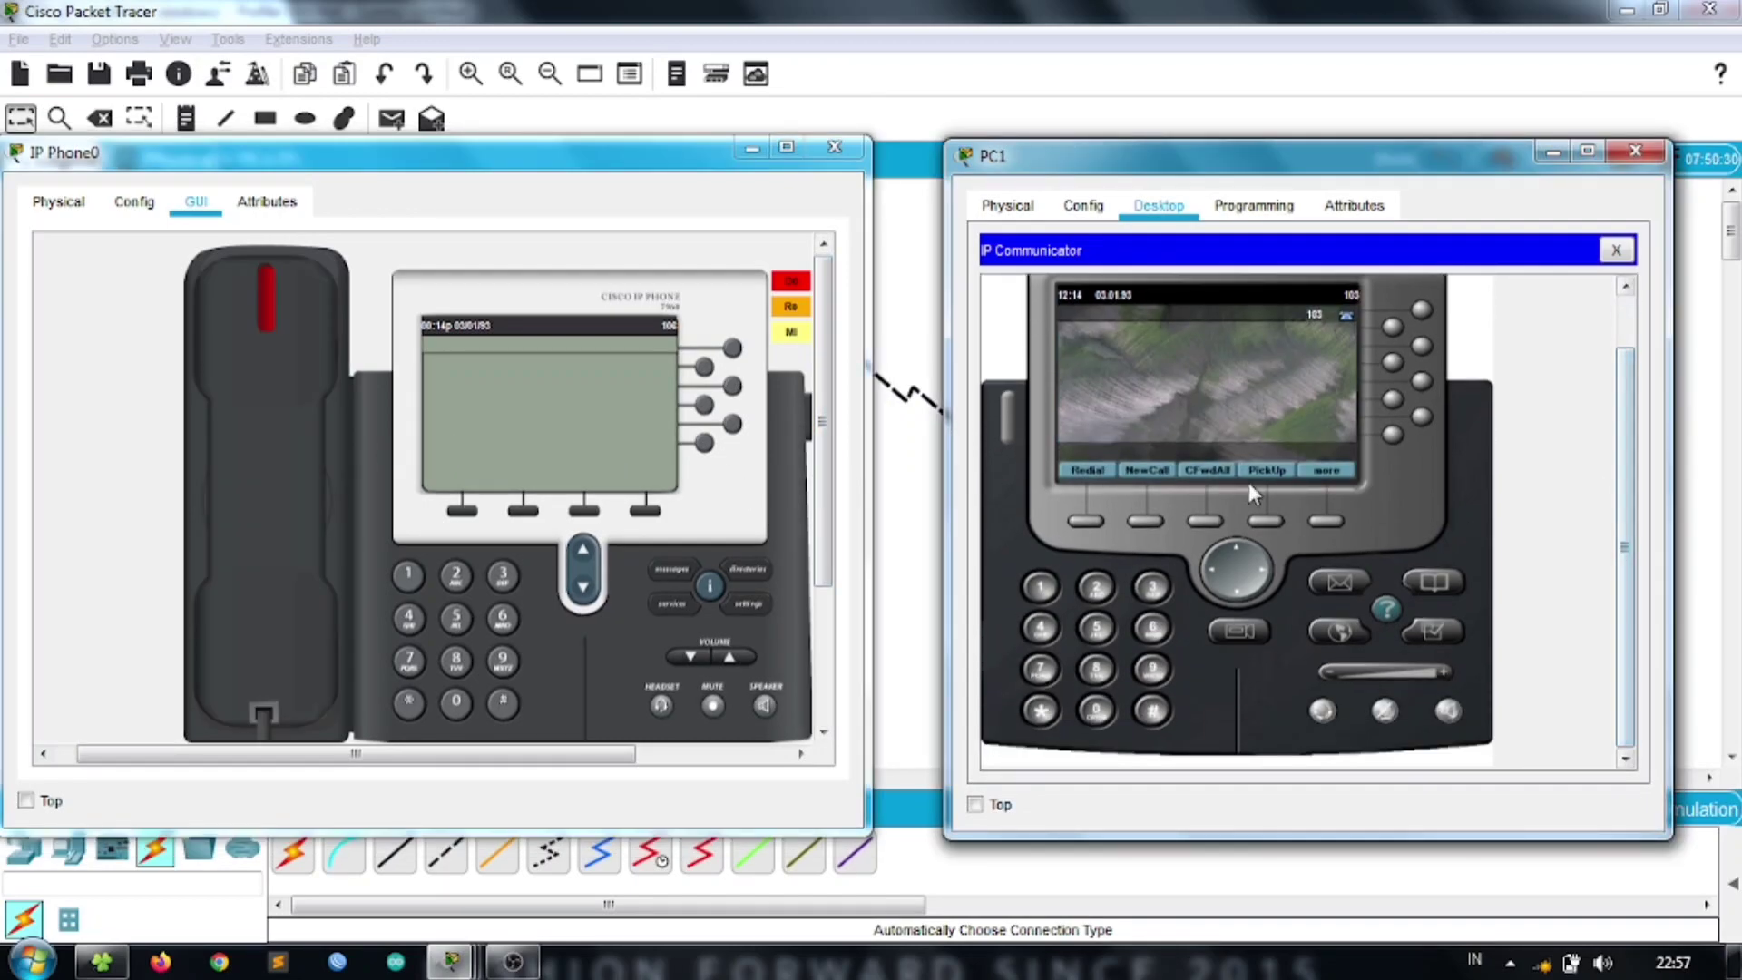
left_click(1043, 587)
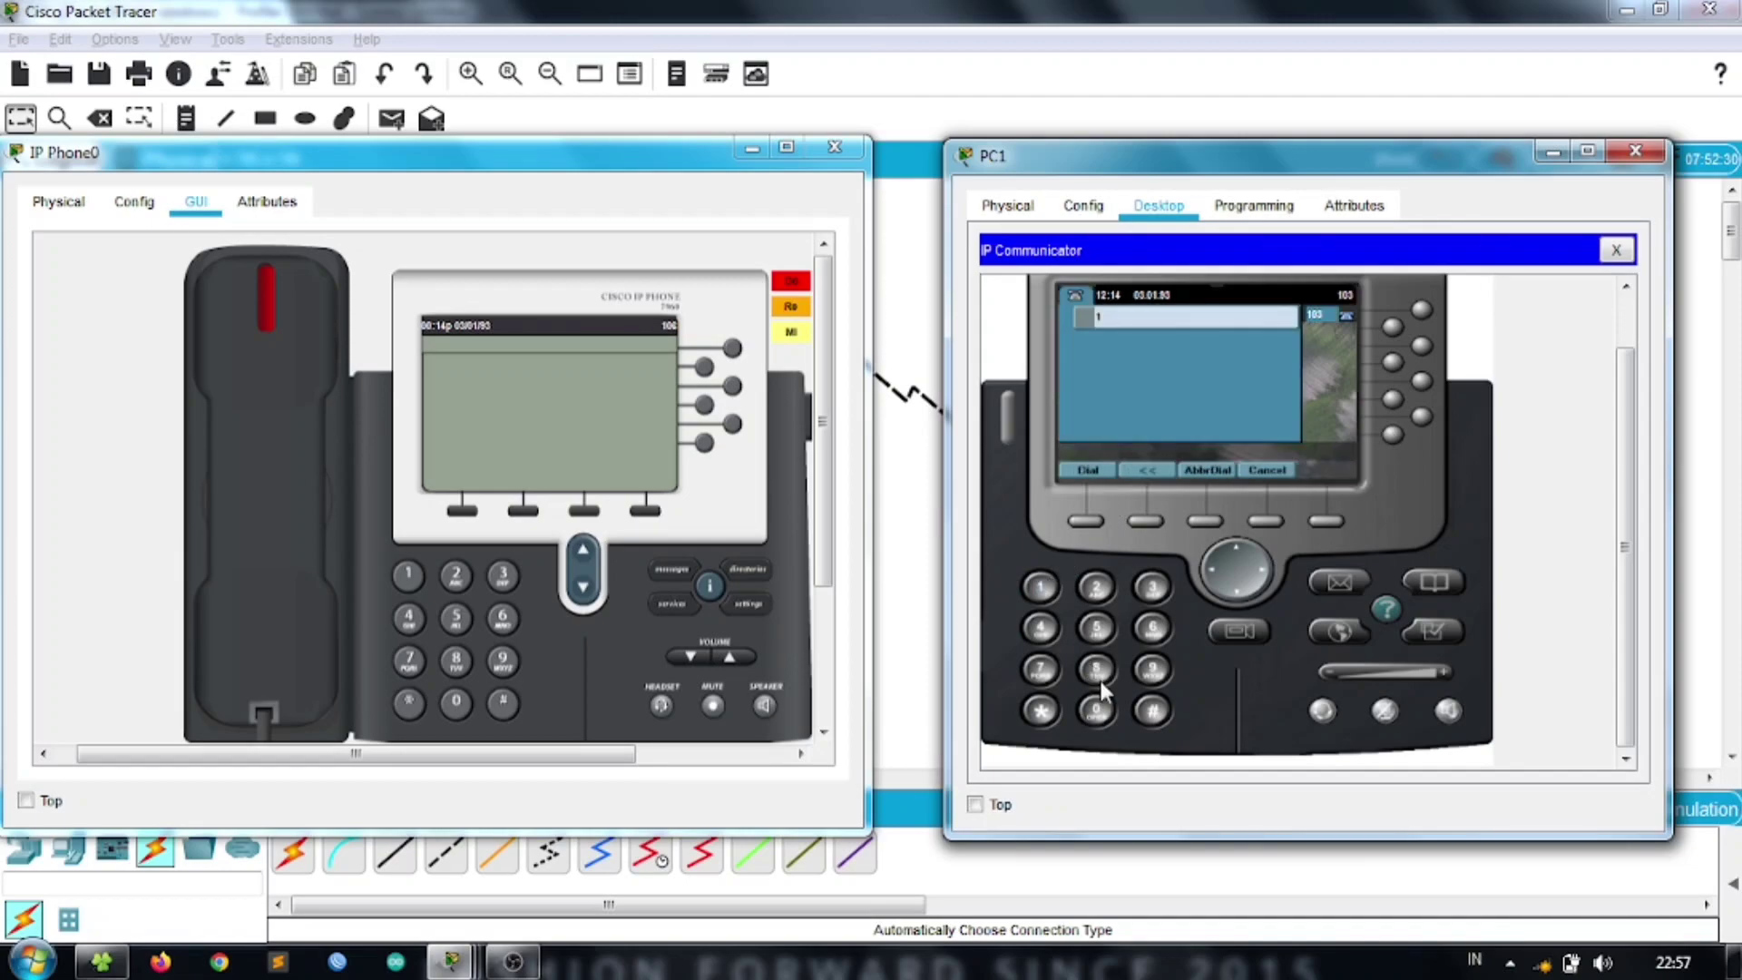
left_click(1151, 628)
left_click(1087, 470)
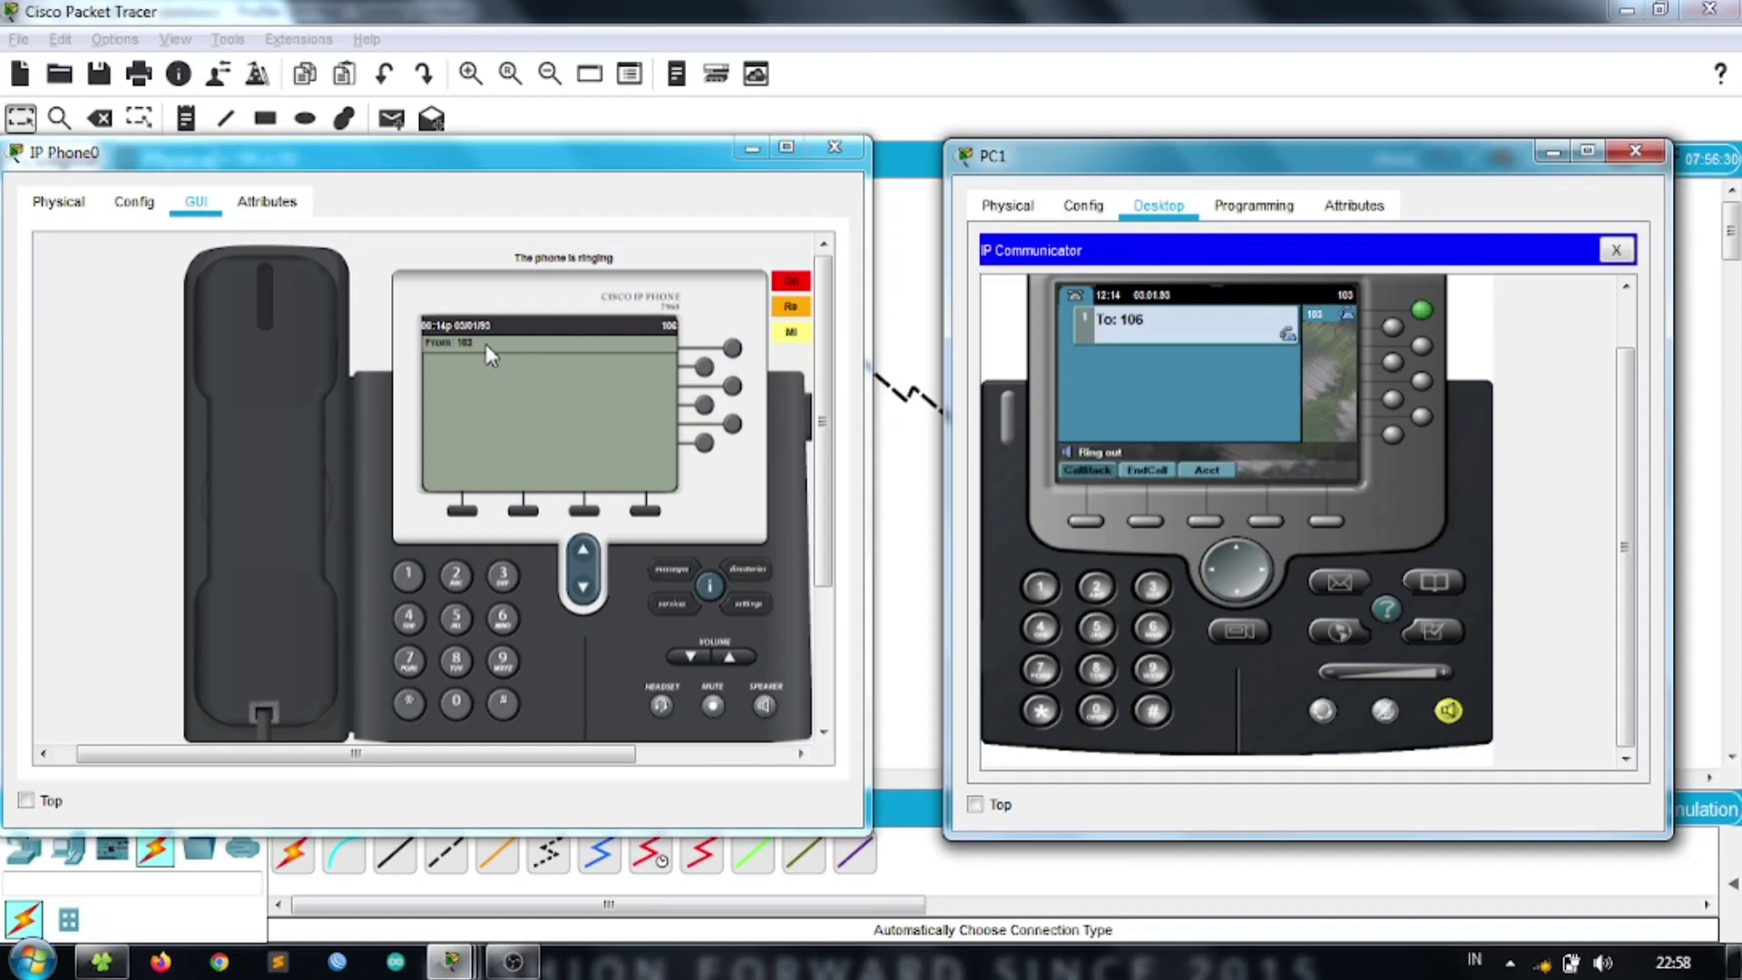
left_click(312, 351)
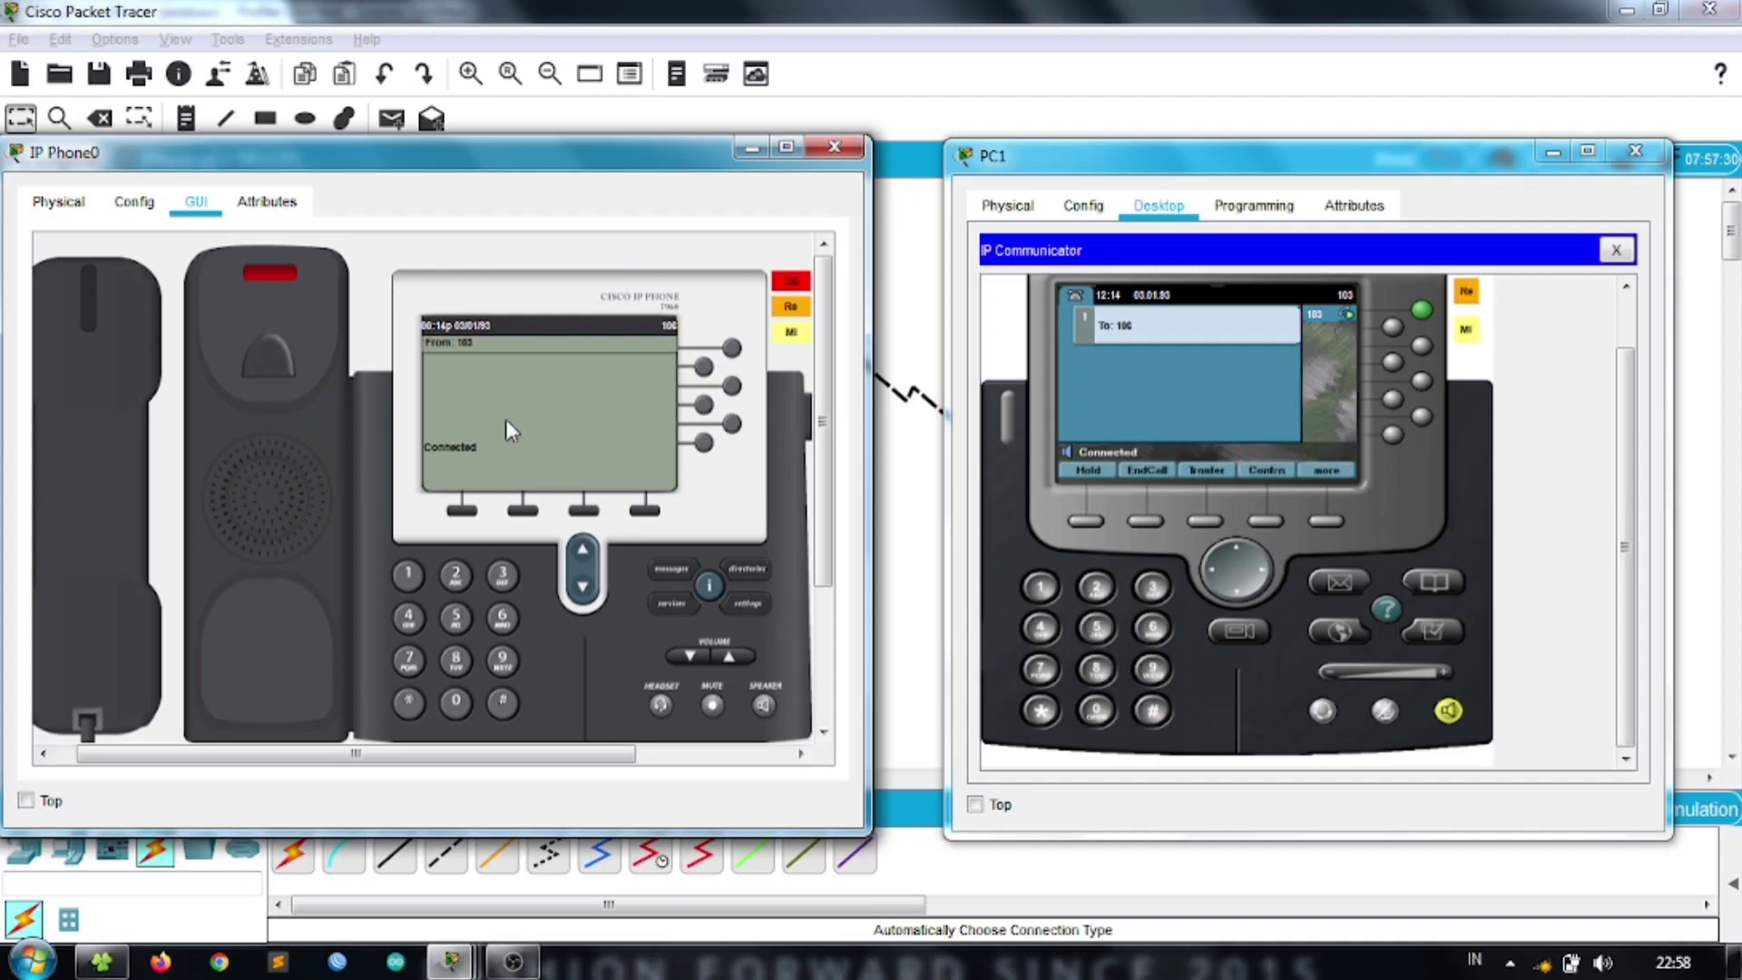
- Replace the IP Phone0 window with PC0's IP Communicator beside PC1's, and end PC1's current call
left_click(835, 146)
left_click(381, 486)
left_click_drag(939, 136, 462, 154)
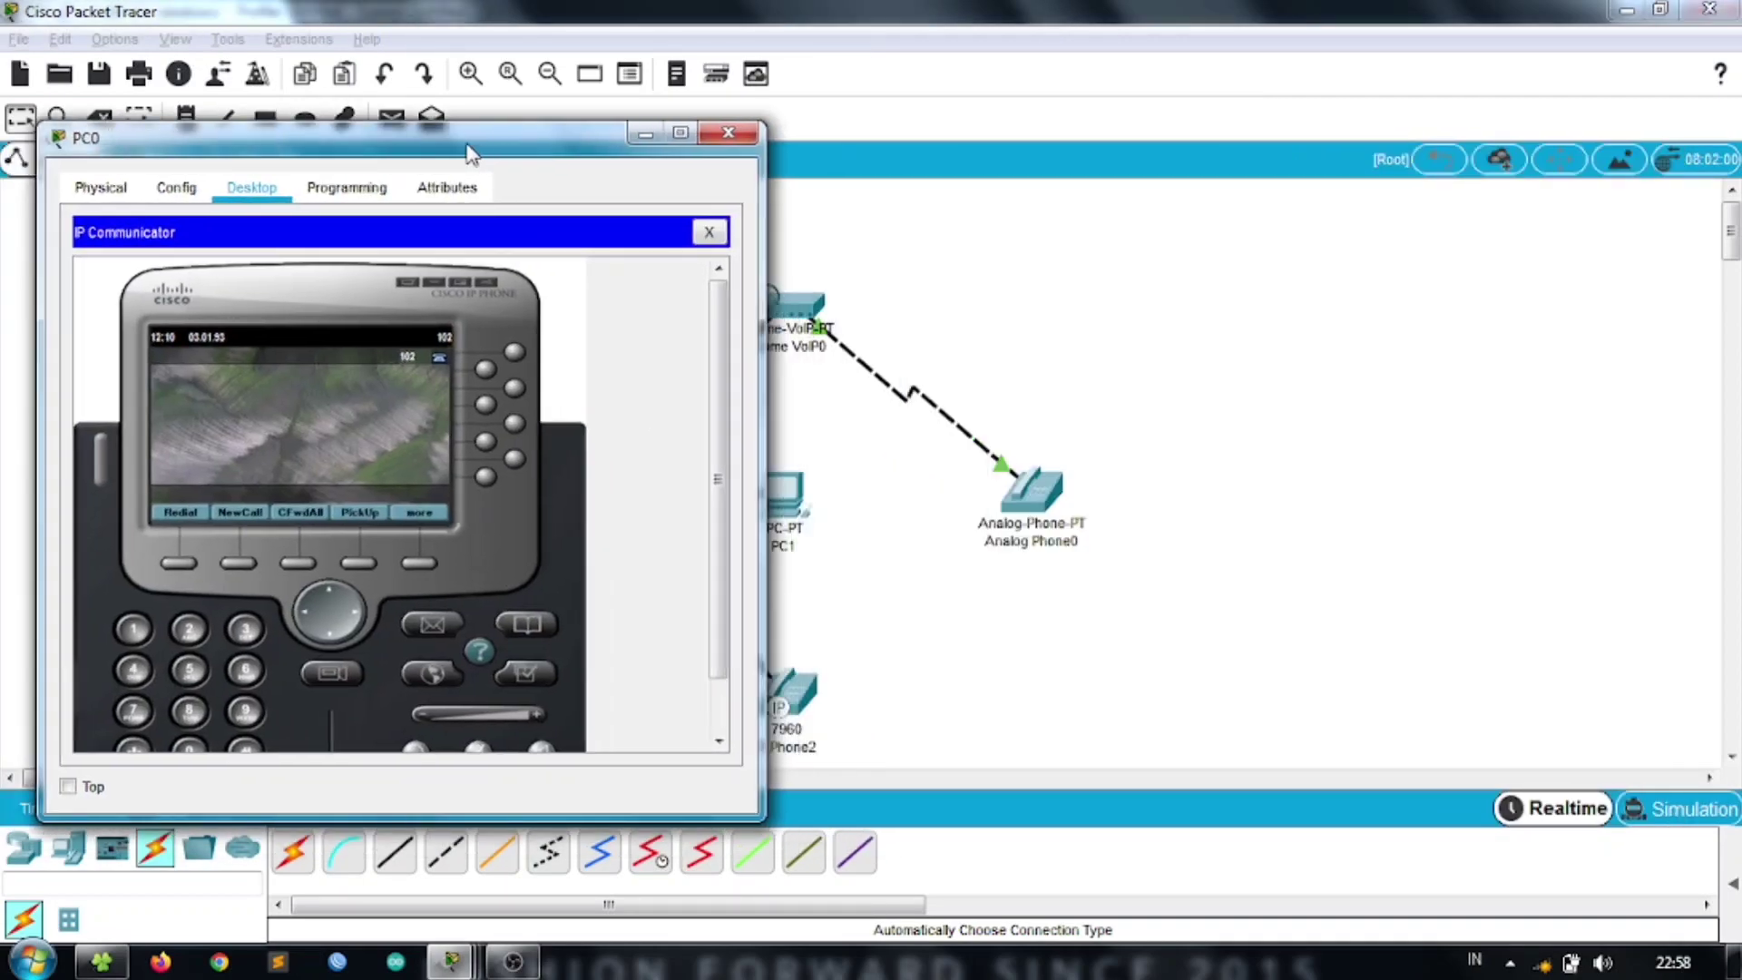
mouse_move(451, 962)
left_click(706, 851)
mouse_move(451, 962)
left_click(996, 839)
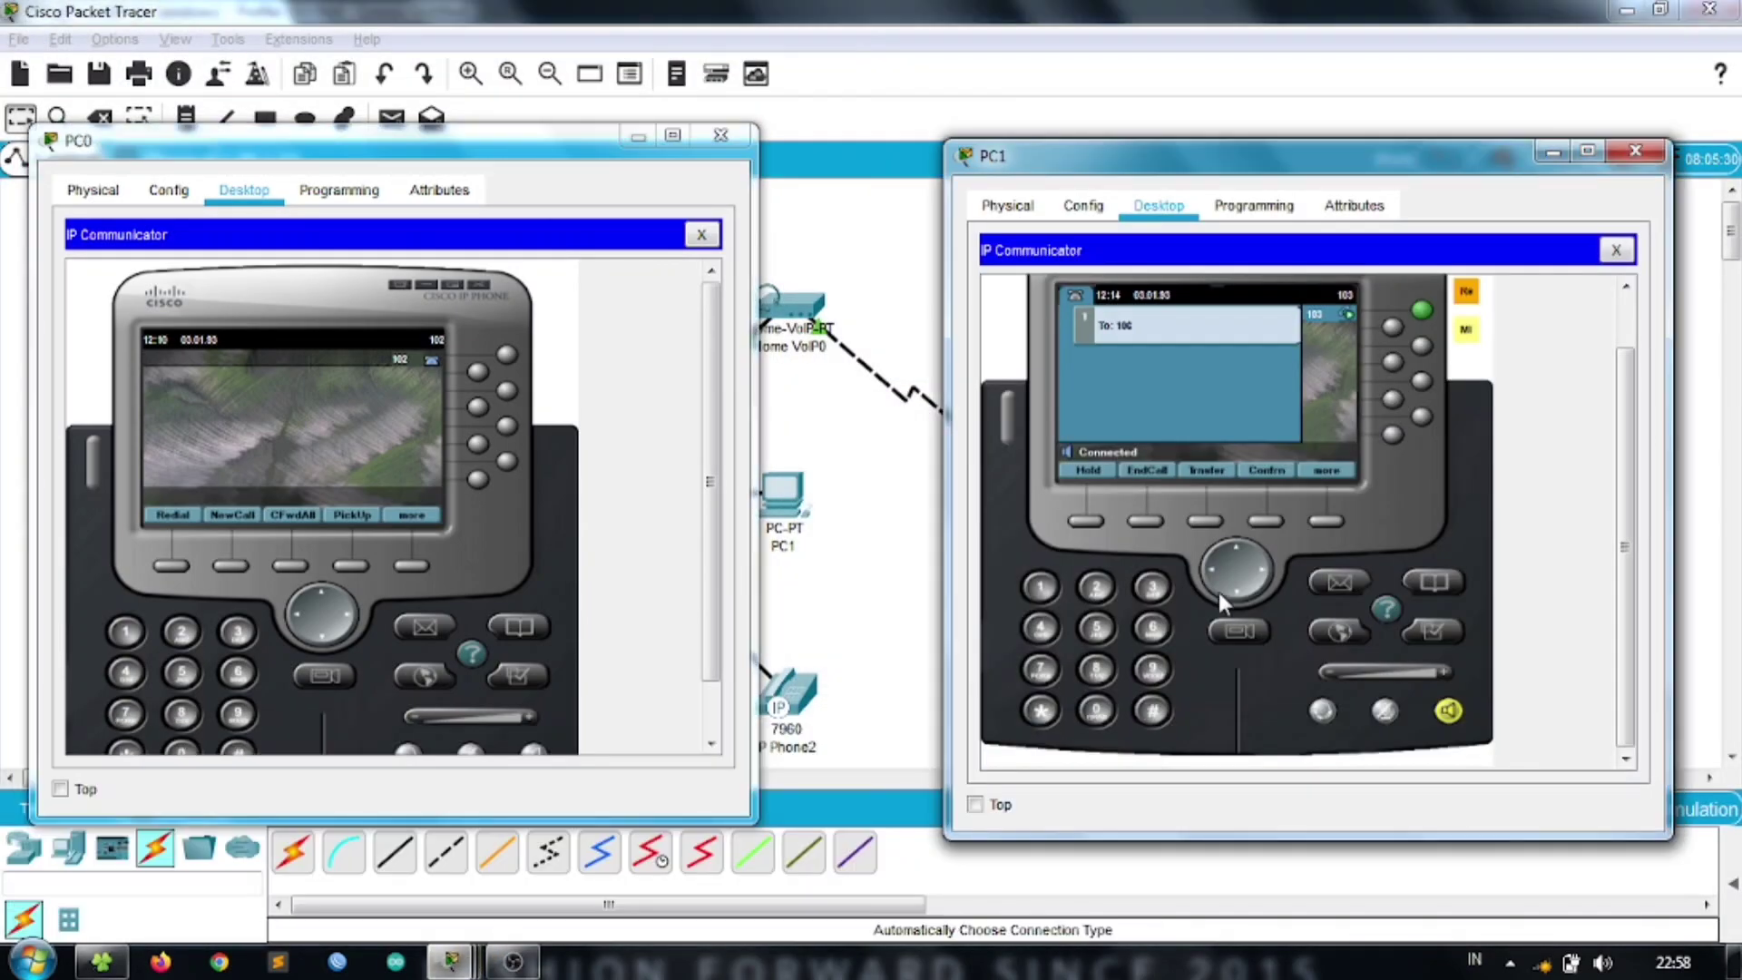
left_click(1162, 468)
- Dial extension 102 from PC1's IP Communicator and answer the call on PC0's IP Communicator
left_click(1041, 623)
left_click(1096, 744)
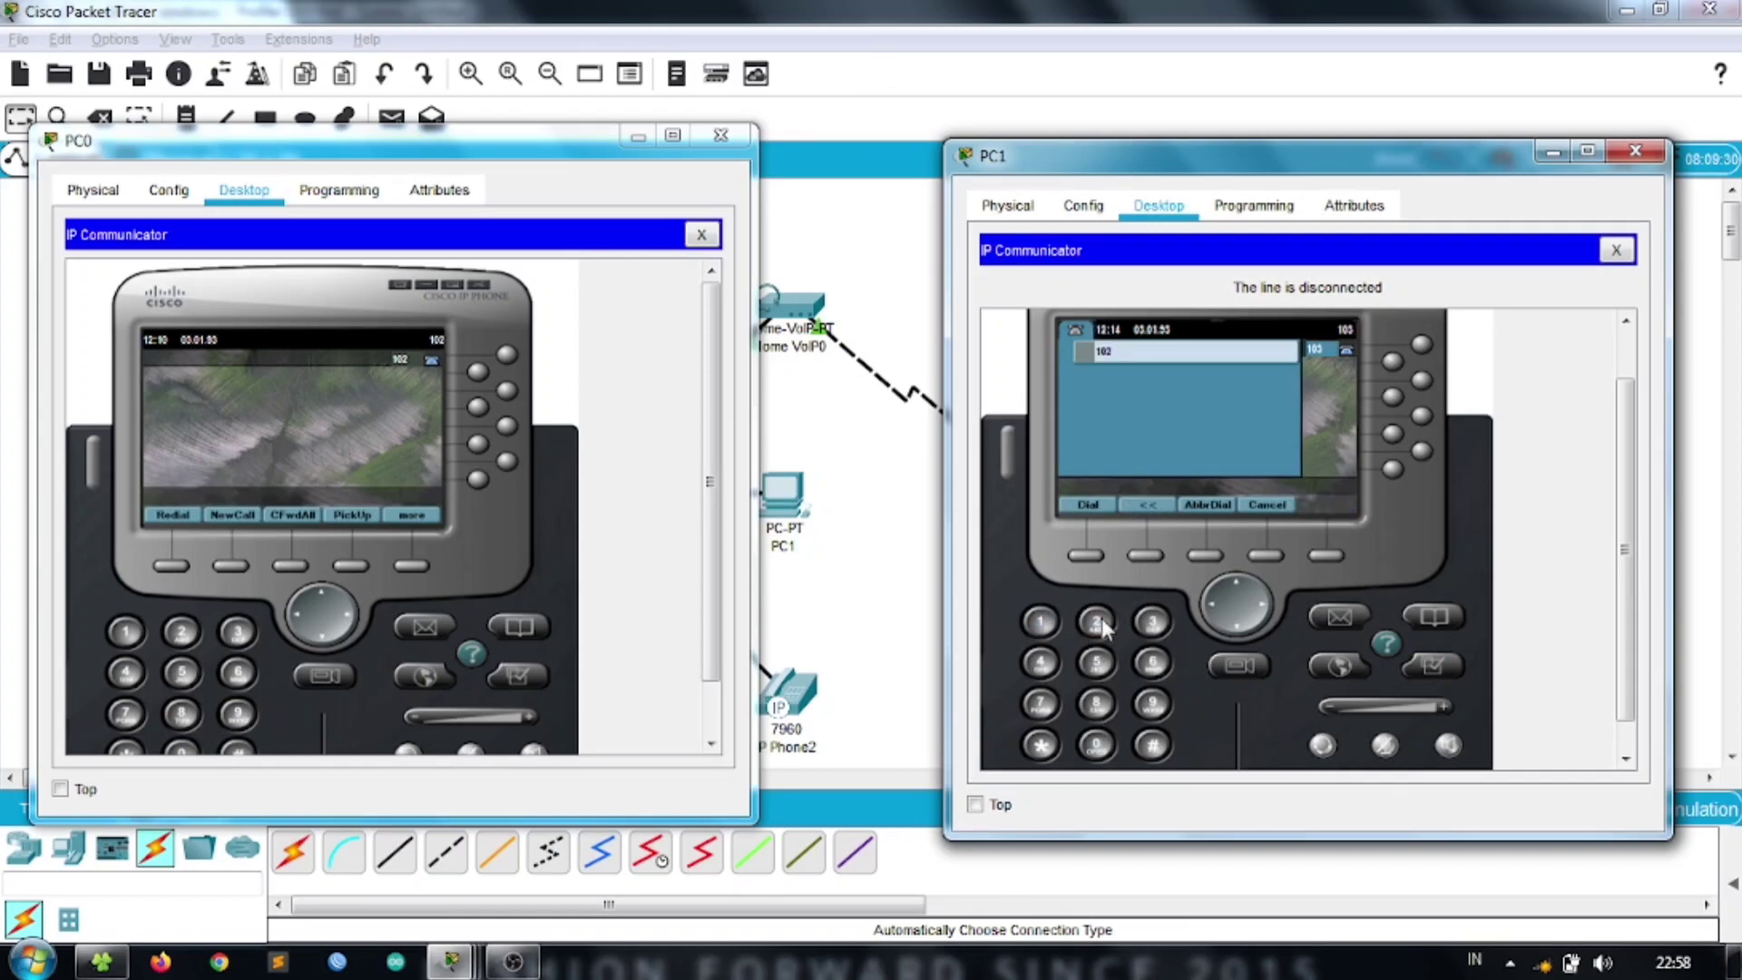
left_click(1084, 513)
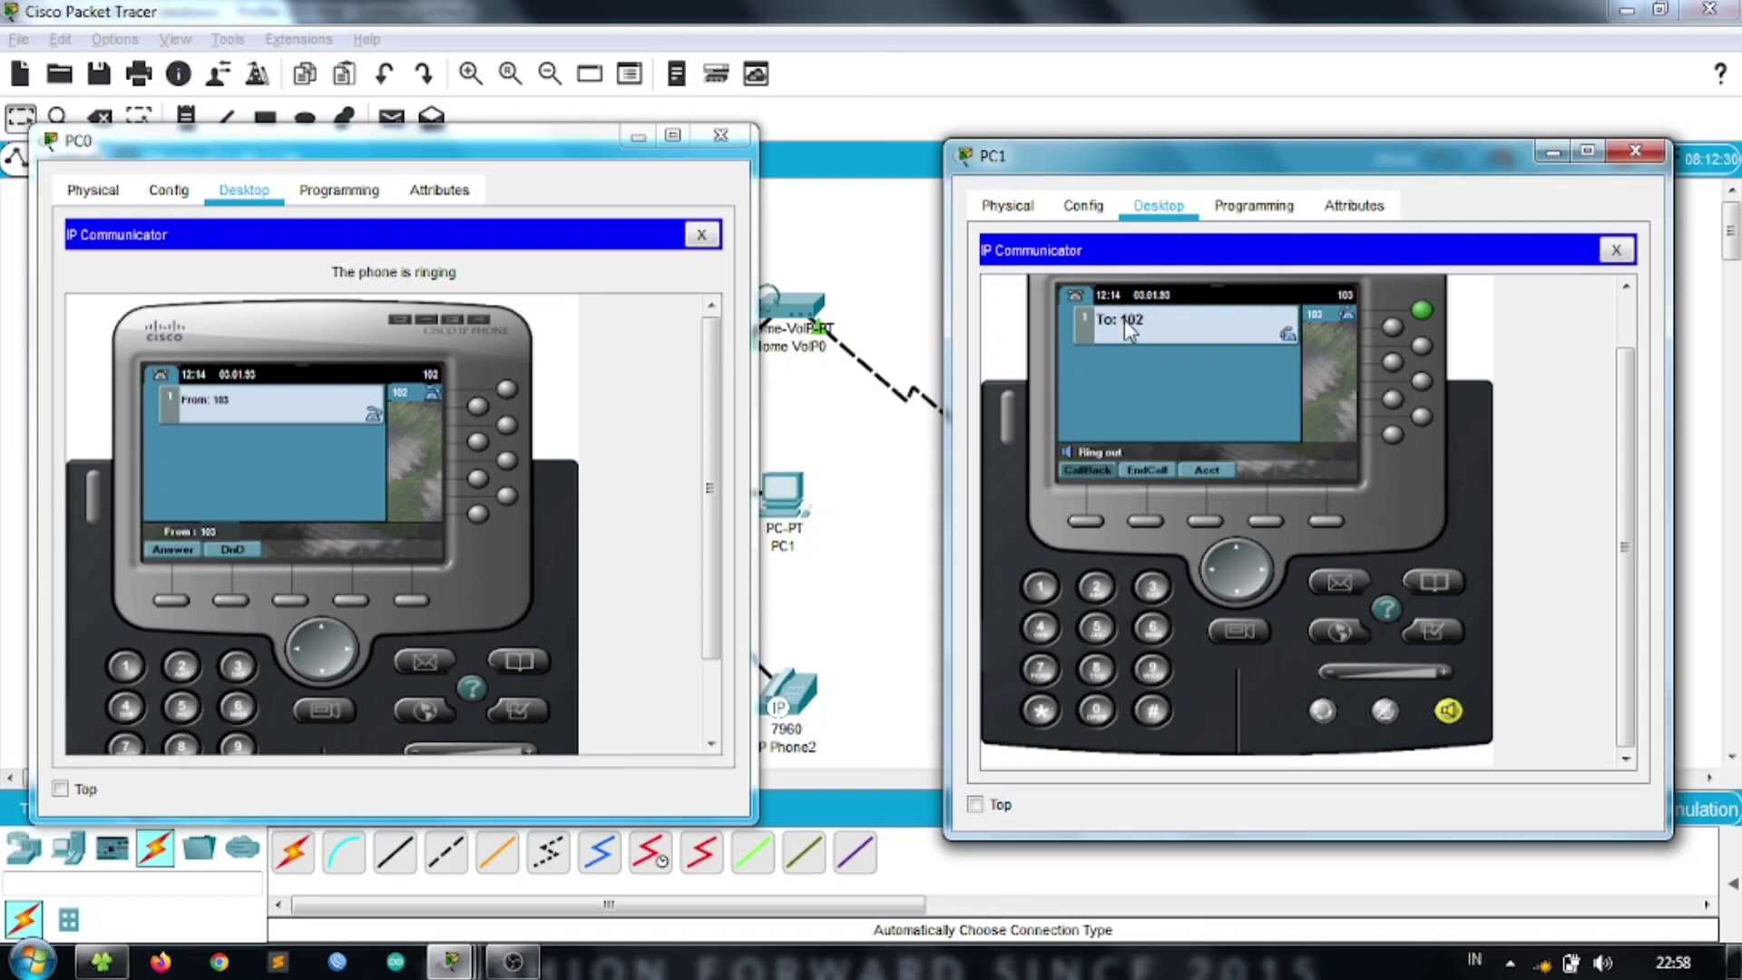
left_click(184, 546)
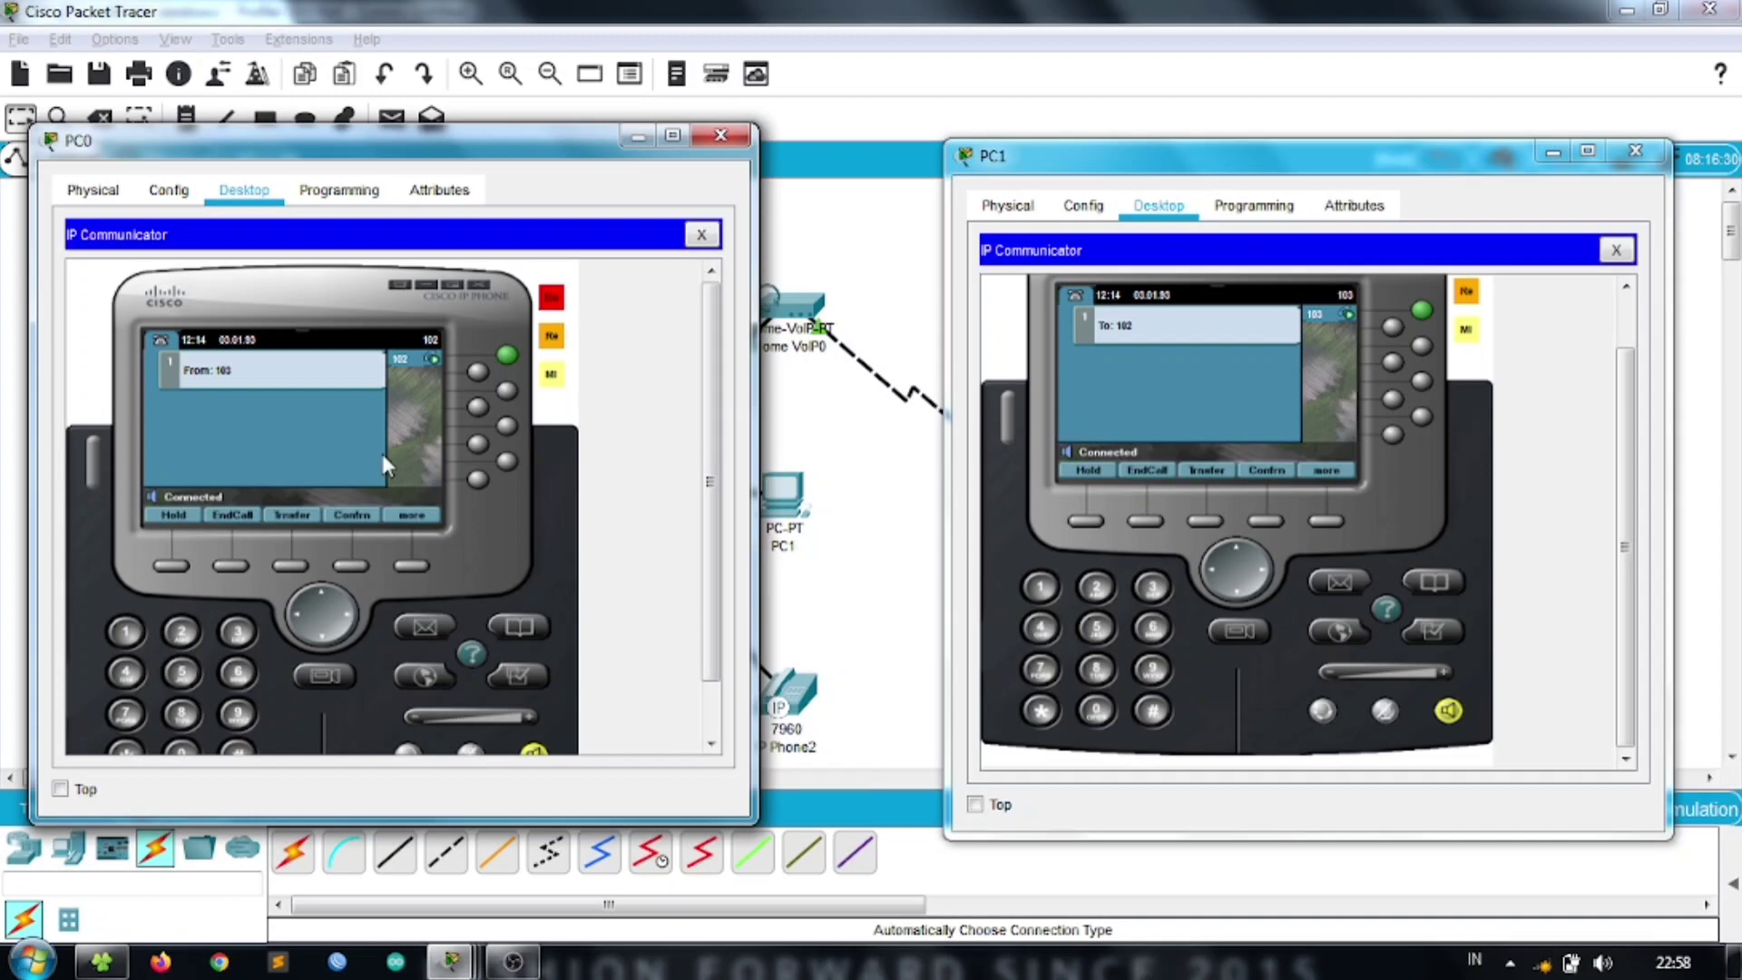
- End the current call on PC0's IP Communicator, and dial extension 103 from it
left_click(231, 515)
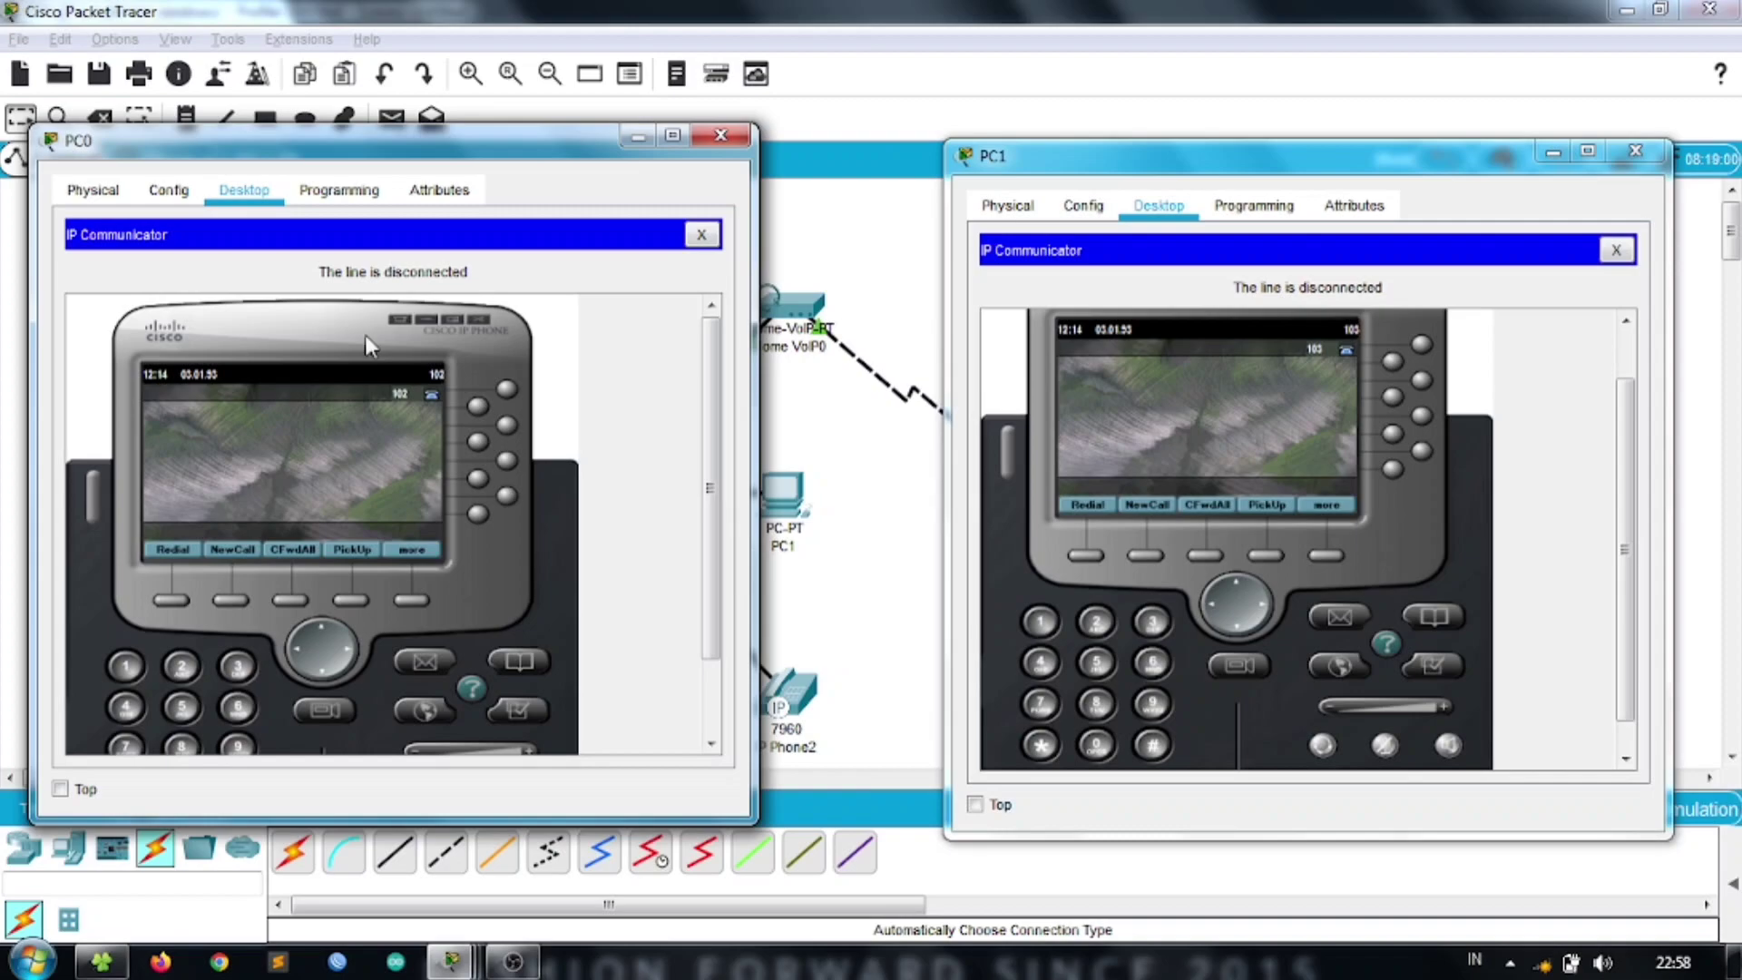
scroll(285, 686, "down", 1)
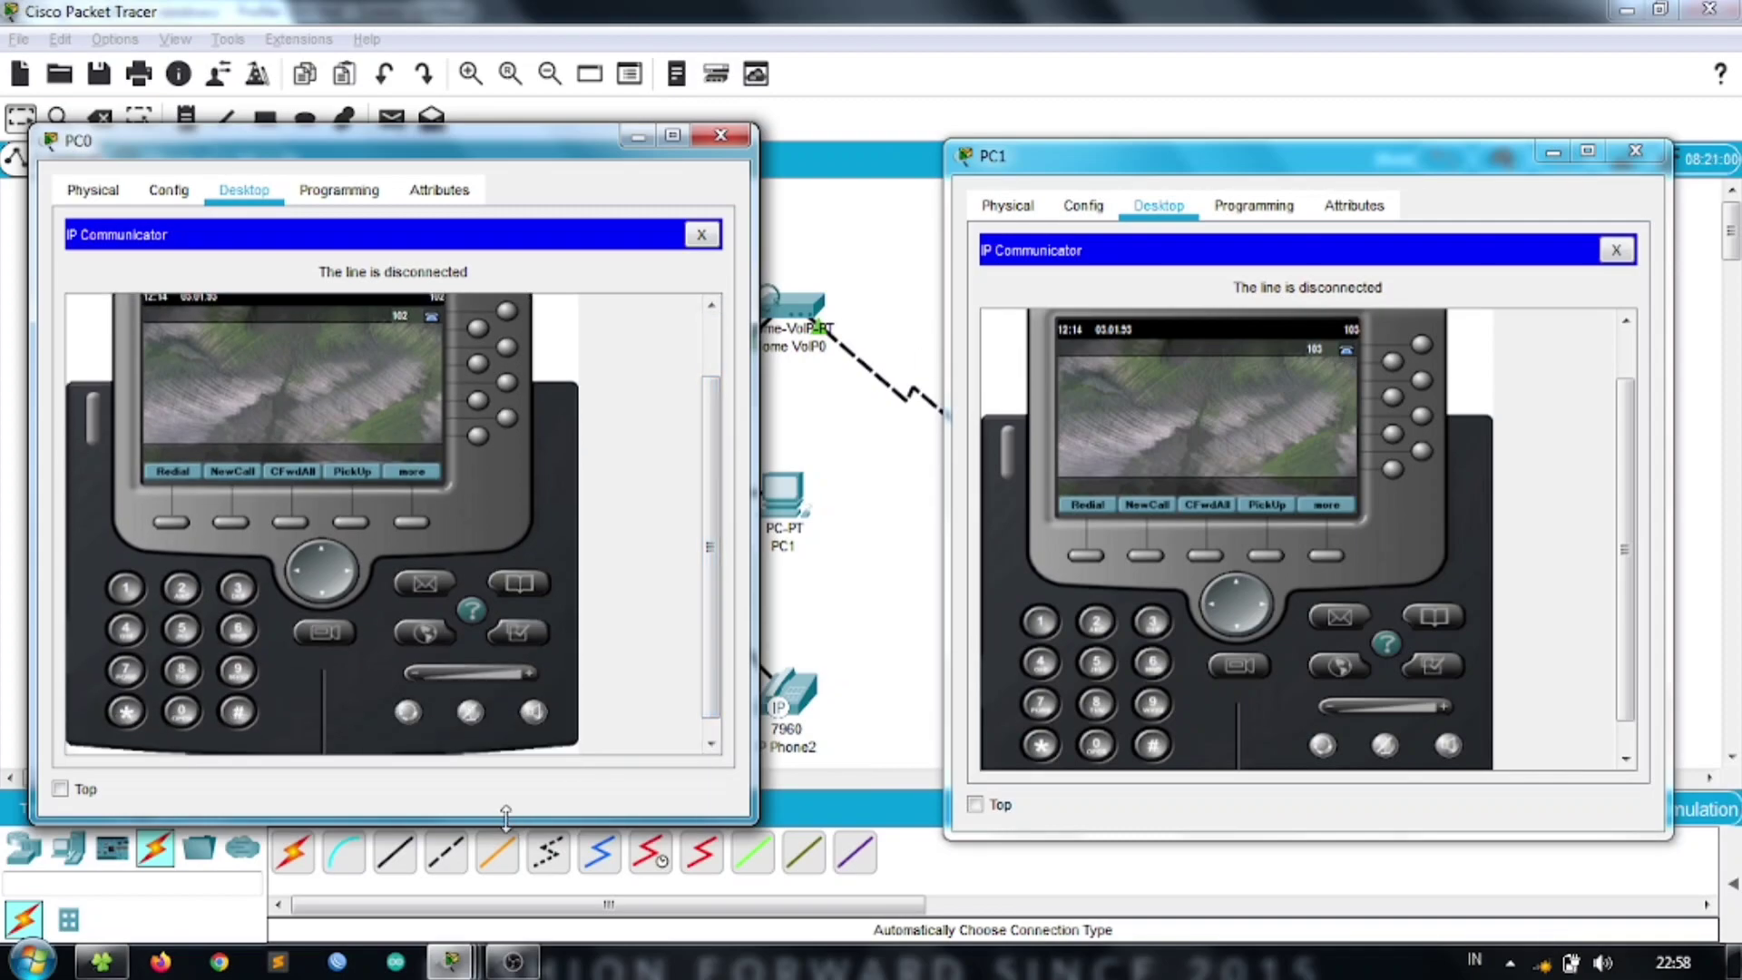
left_click_drag(506, 817, 505, 860)
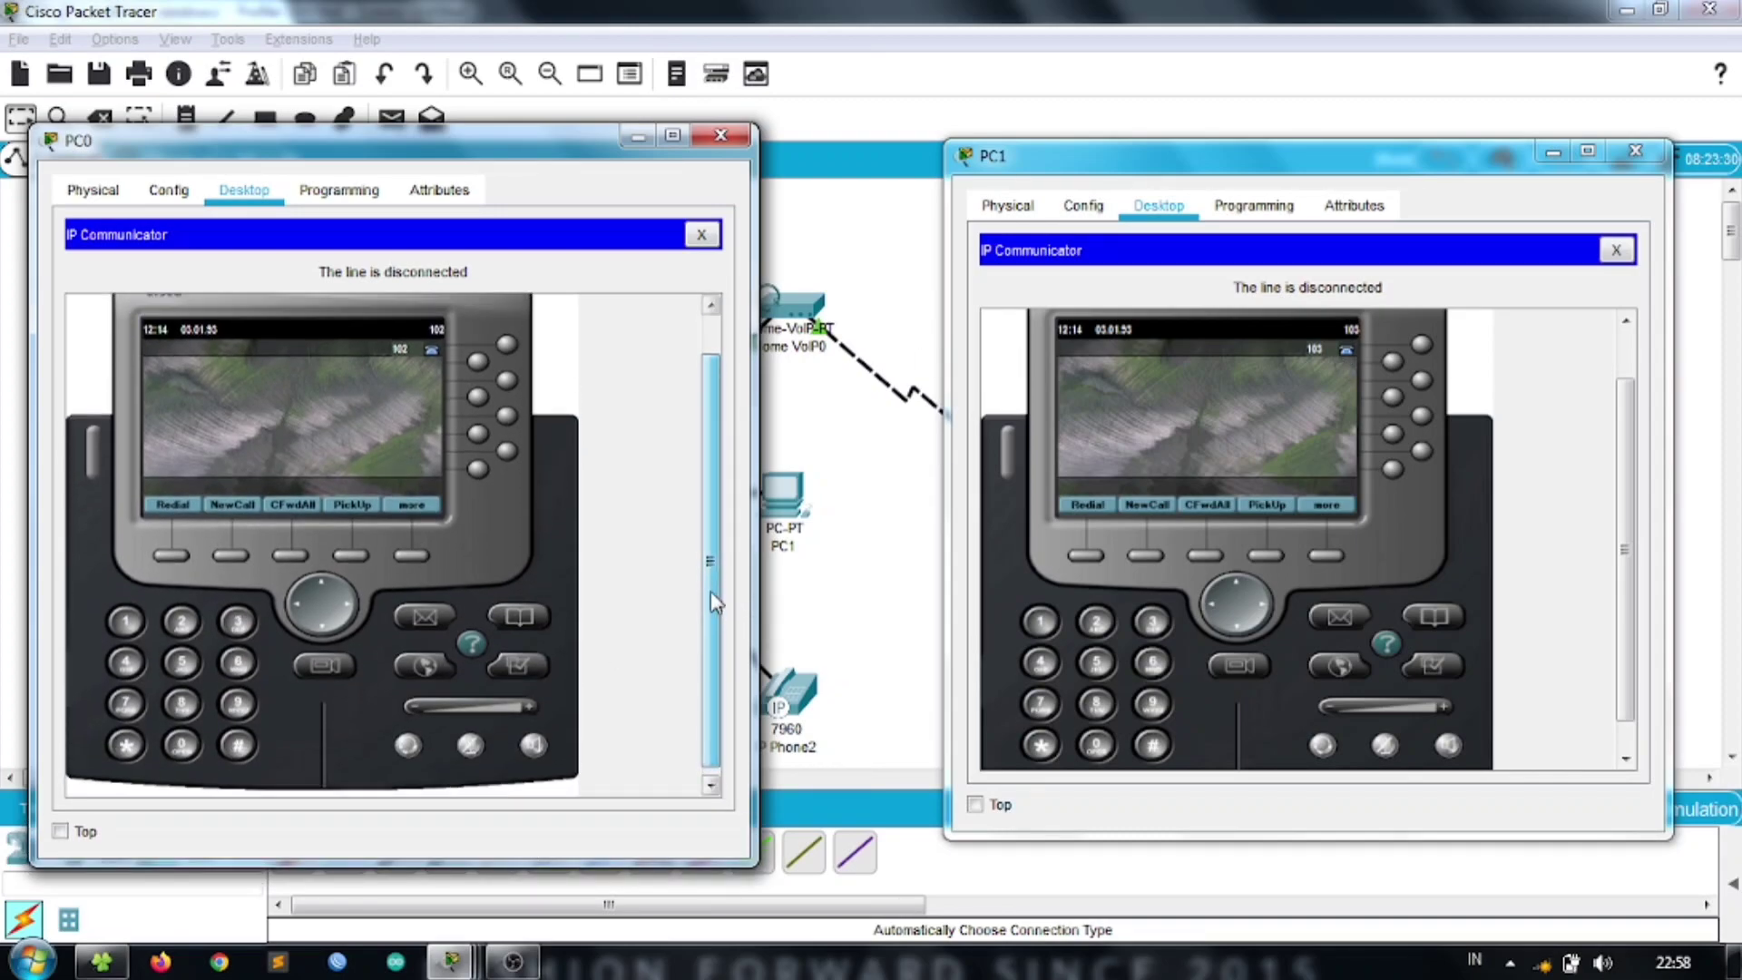
left_click(126, 621)
left_click(182, 745)
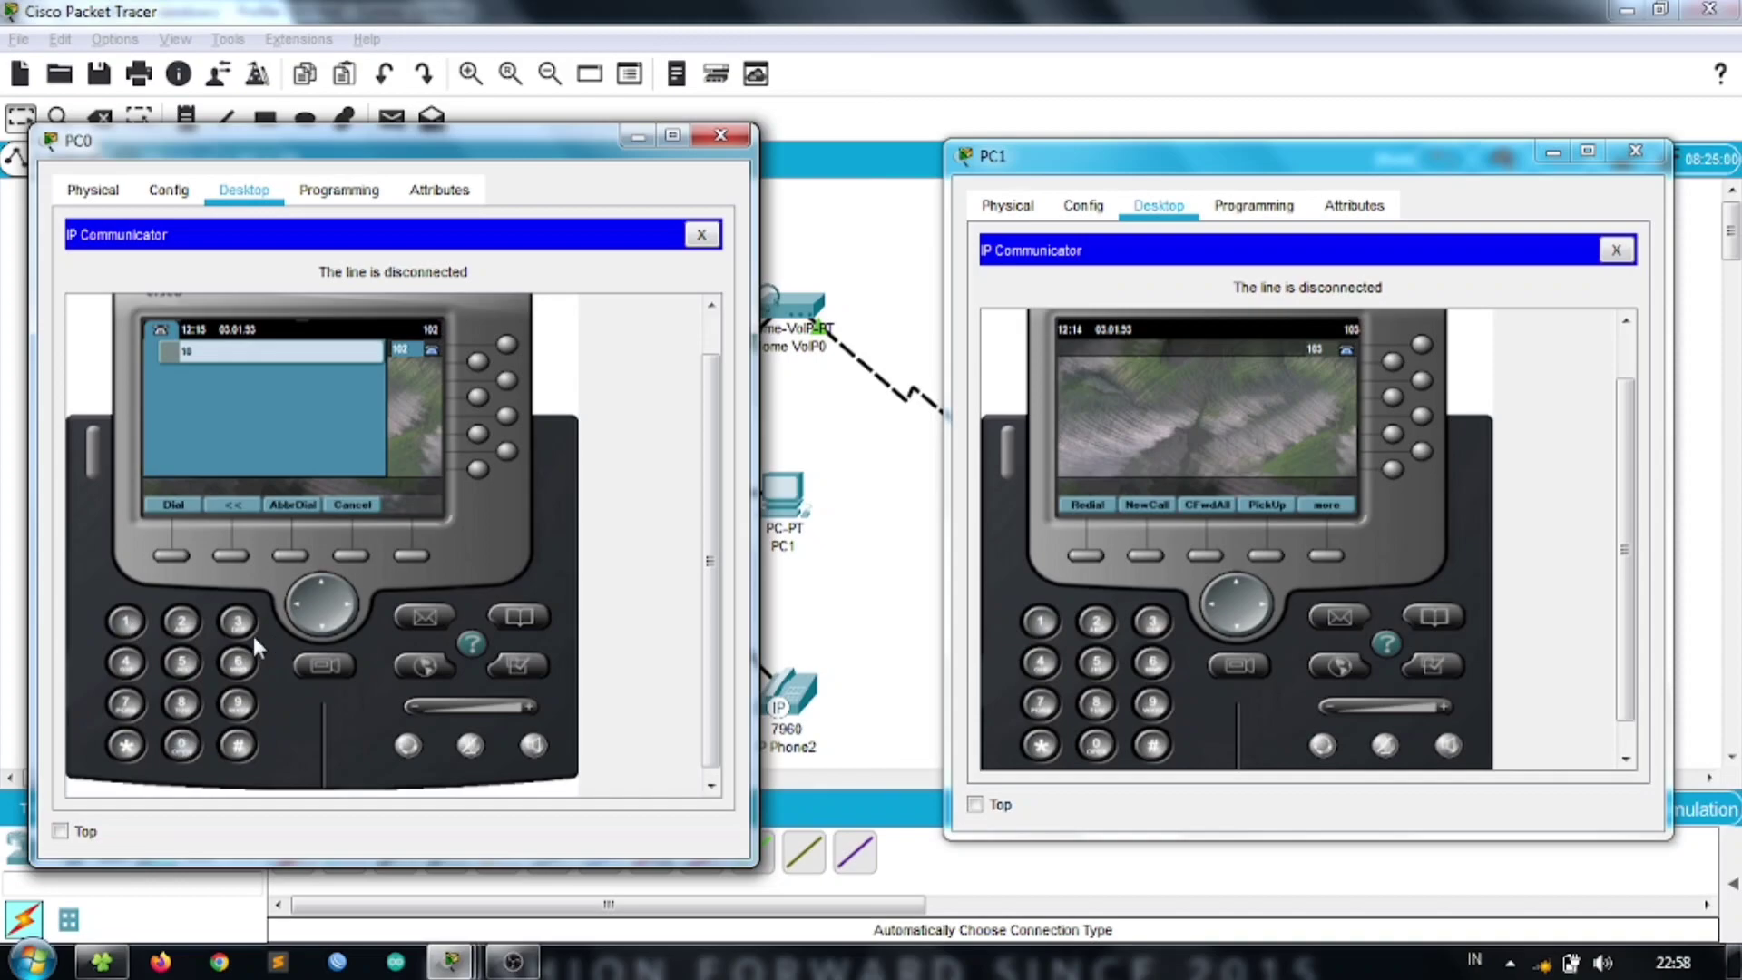
left_click(172, 501)
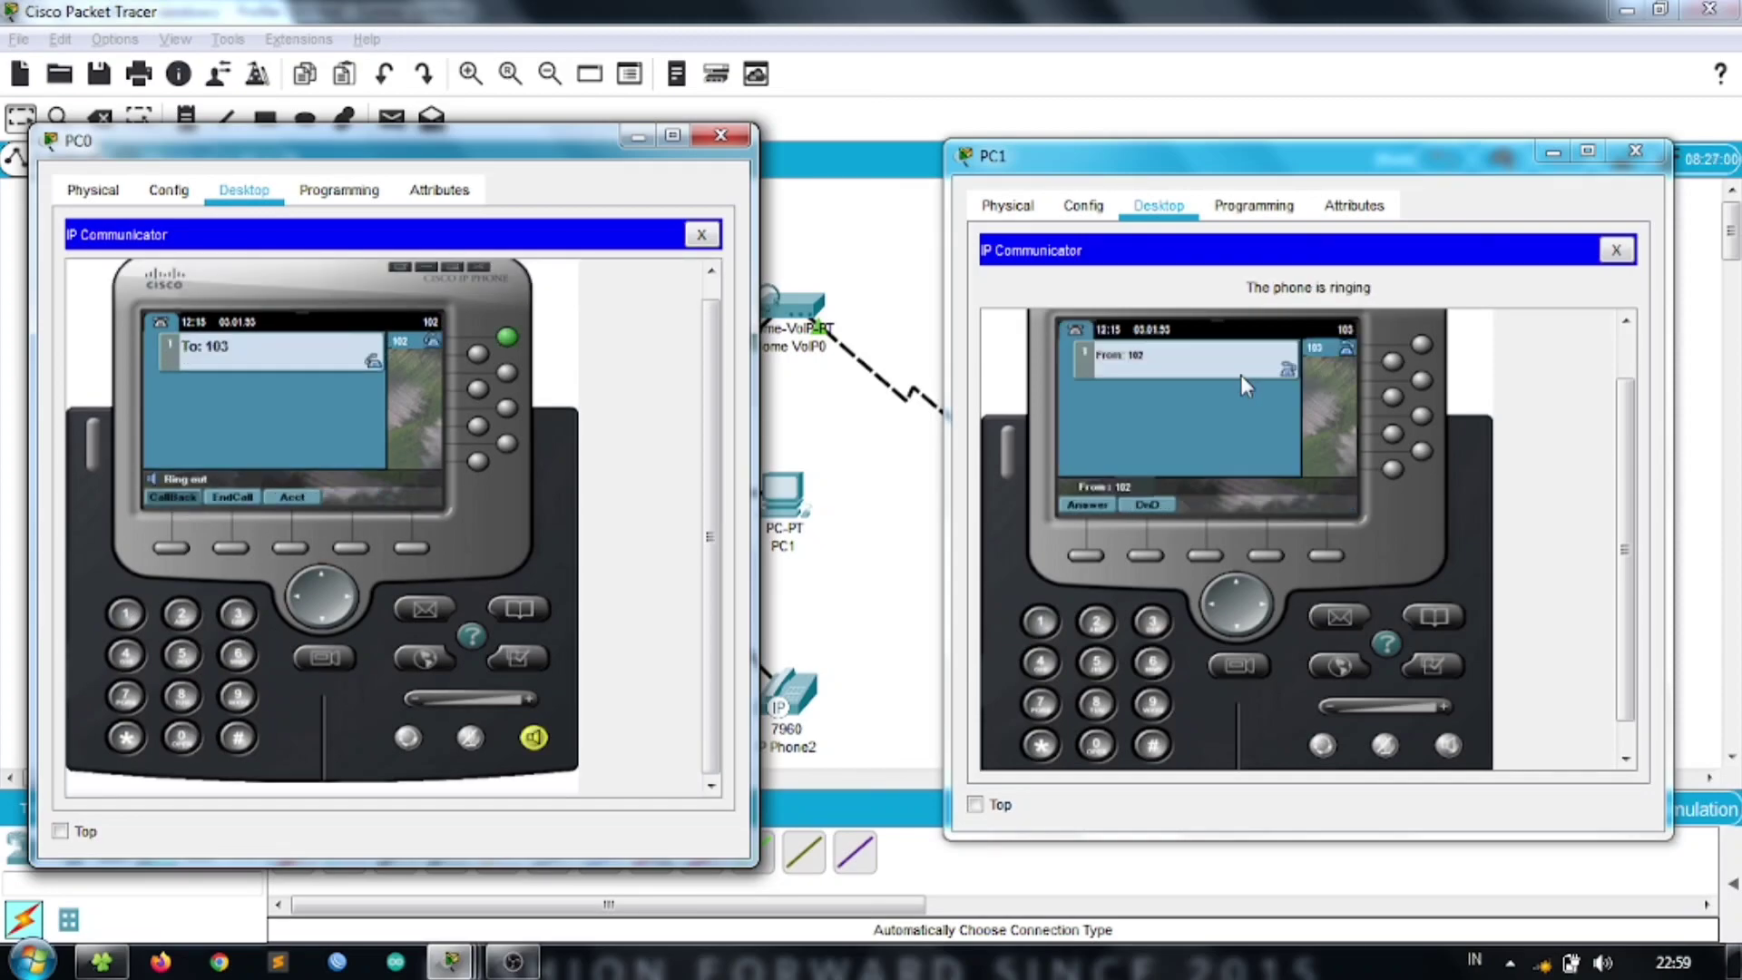
- Answer and end the call on PC1's IP Communicator, and replace the PC1 window with the Analog Phone0 handset view
left_click(1079, 503)
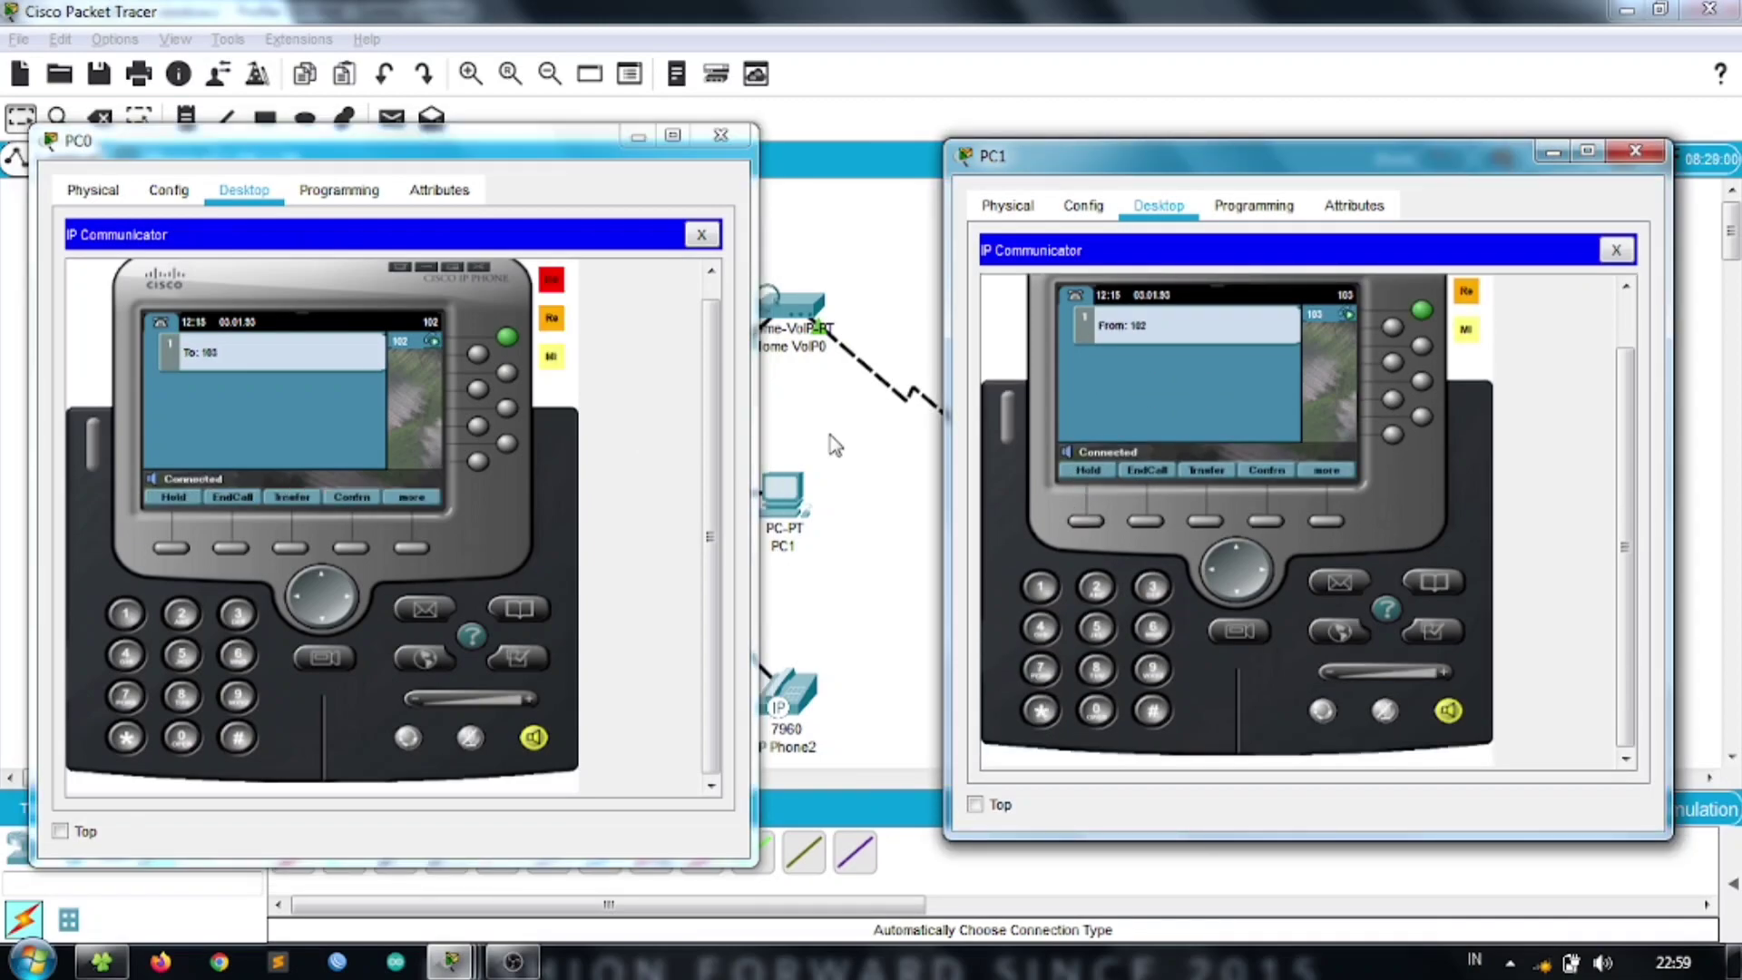
left_click(1157, 463)
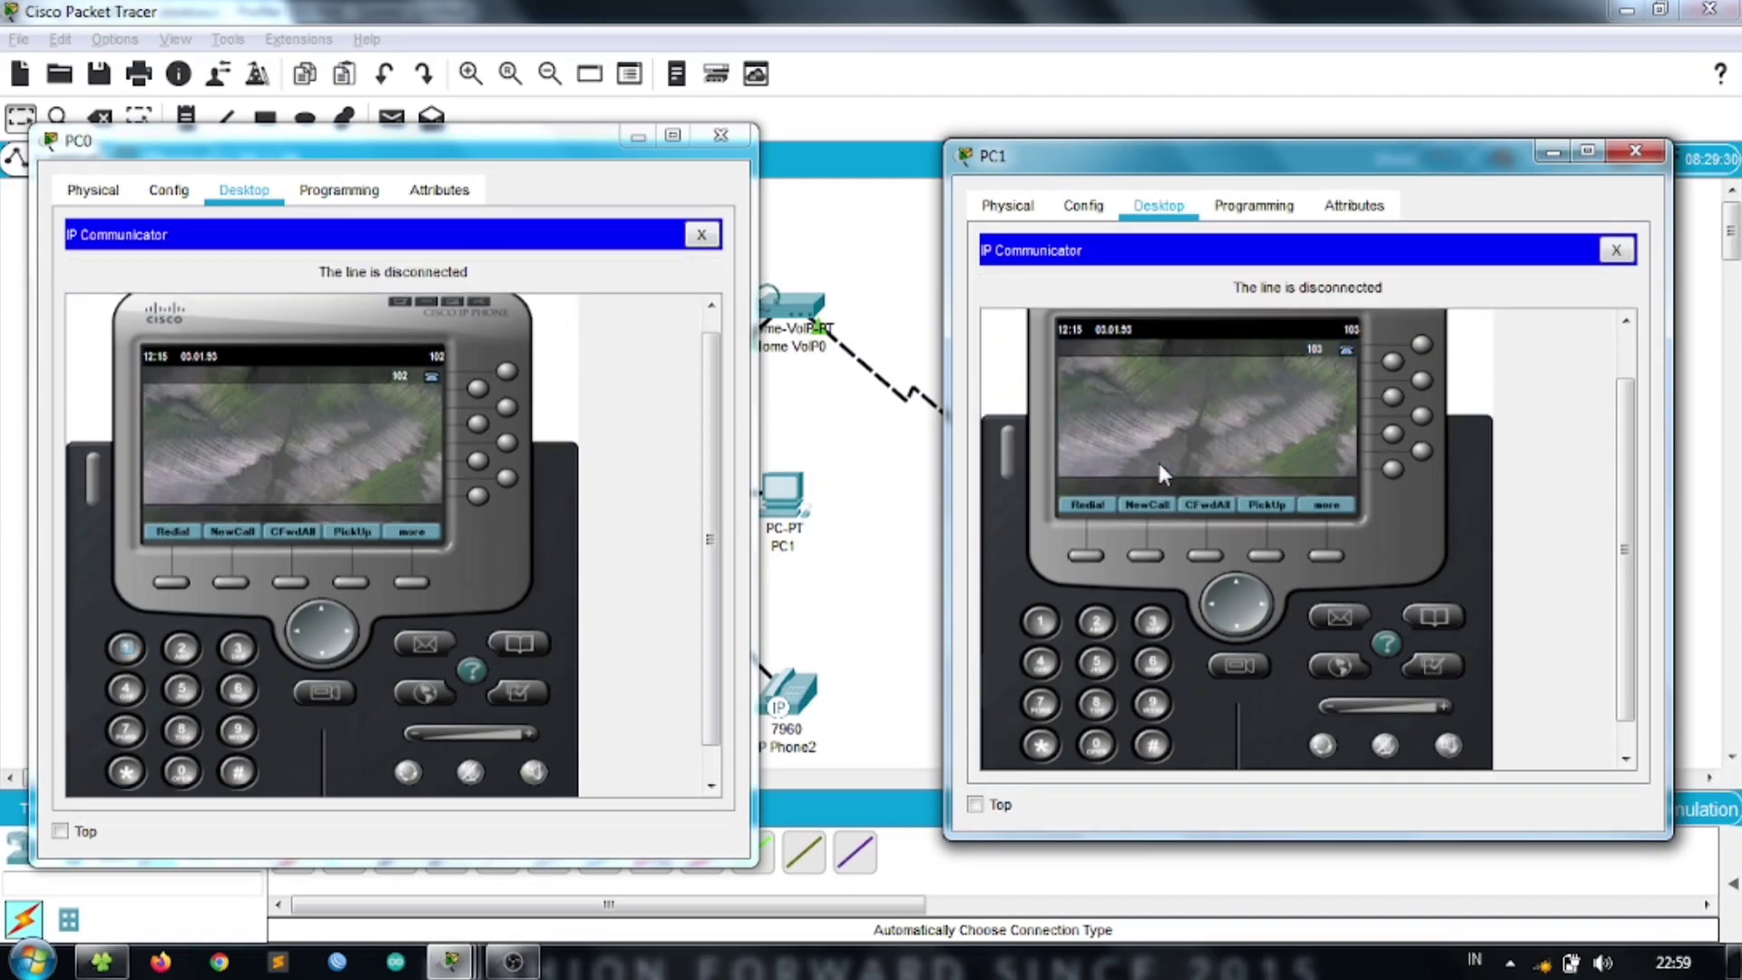
left_click(1635, 151)
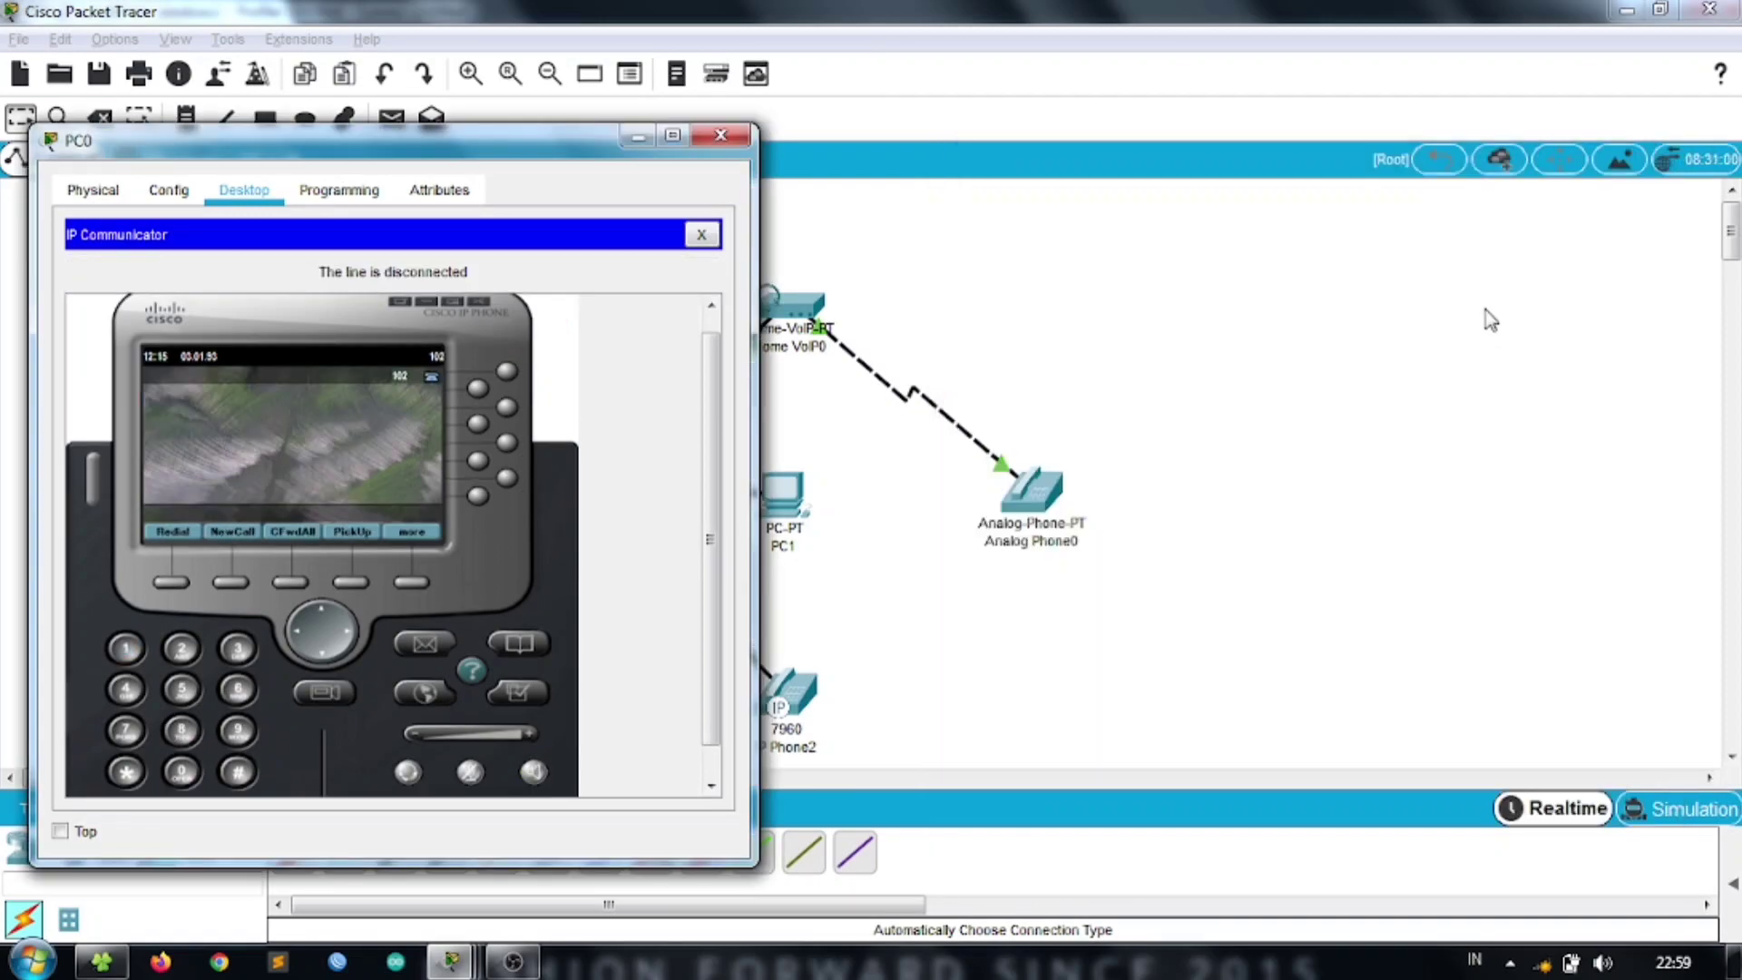
left_click(1052, 501)
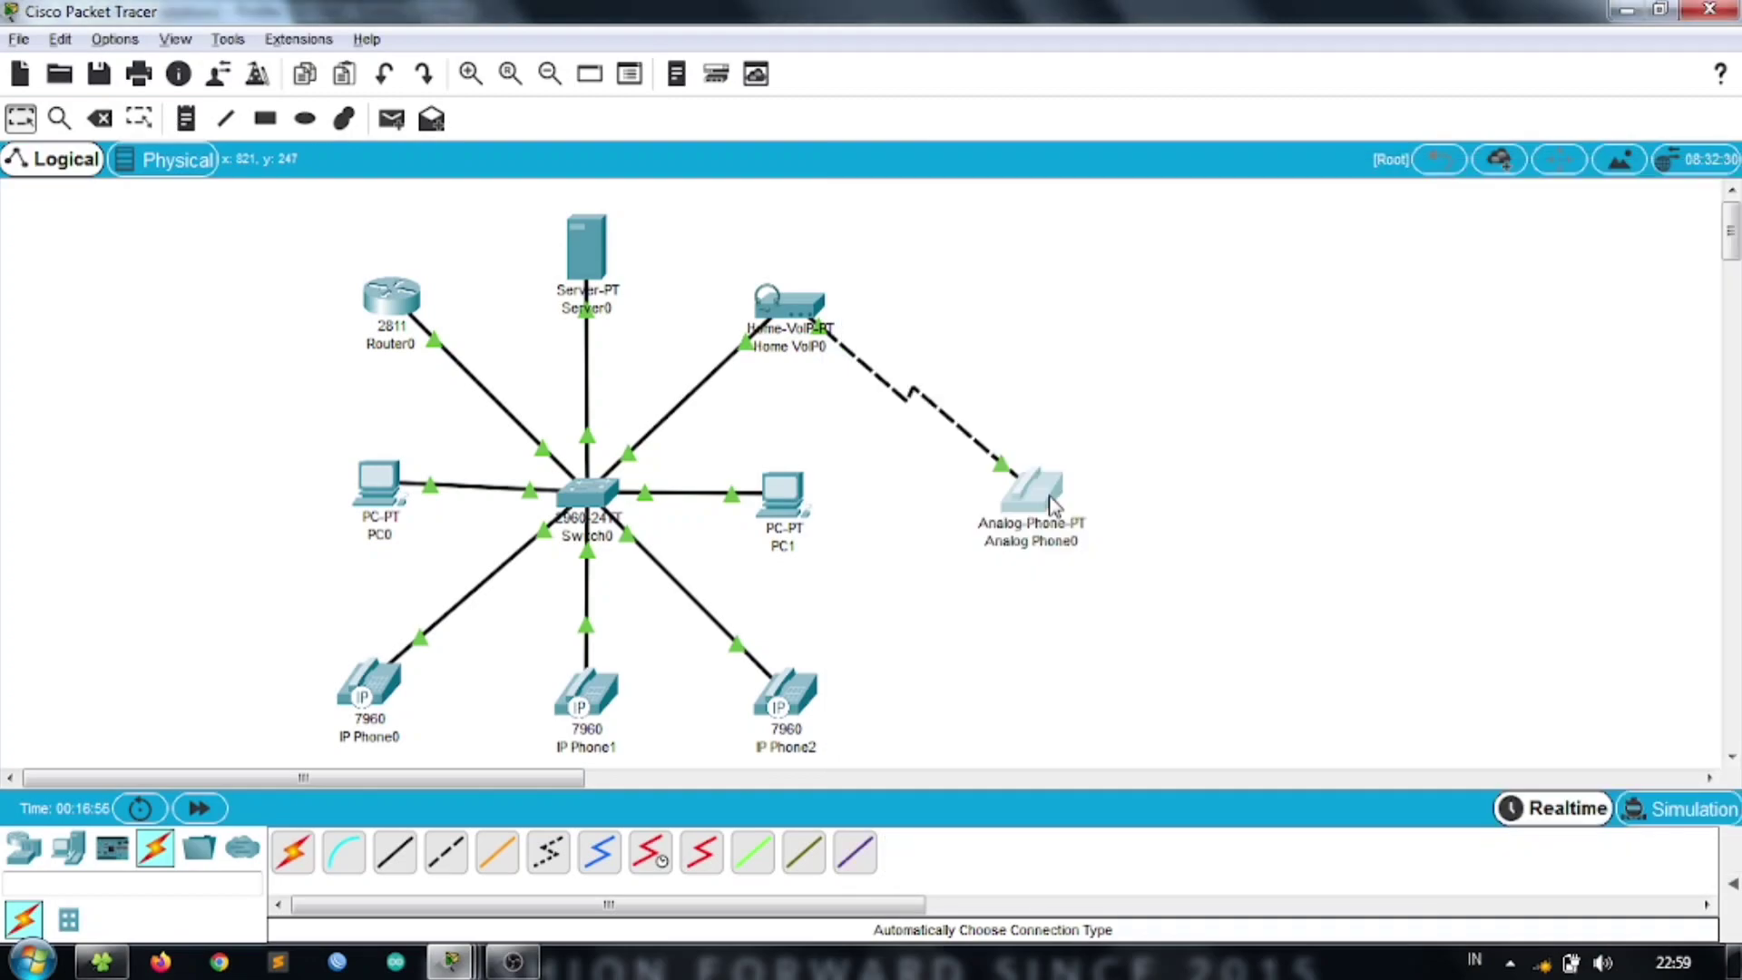
left_click(1052, 501)
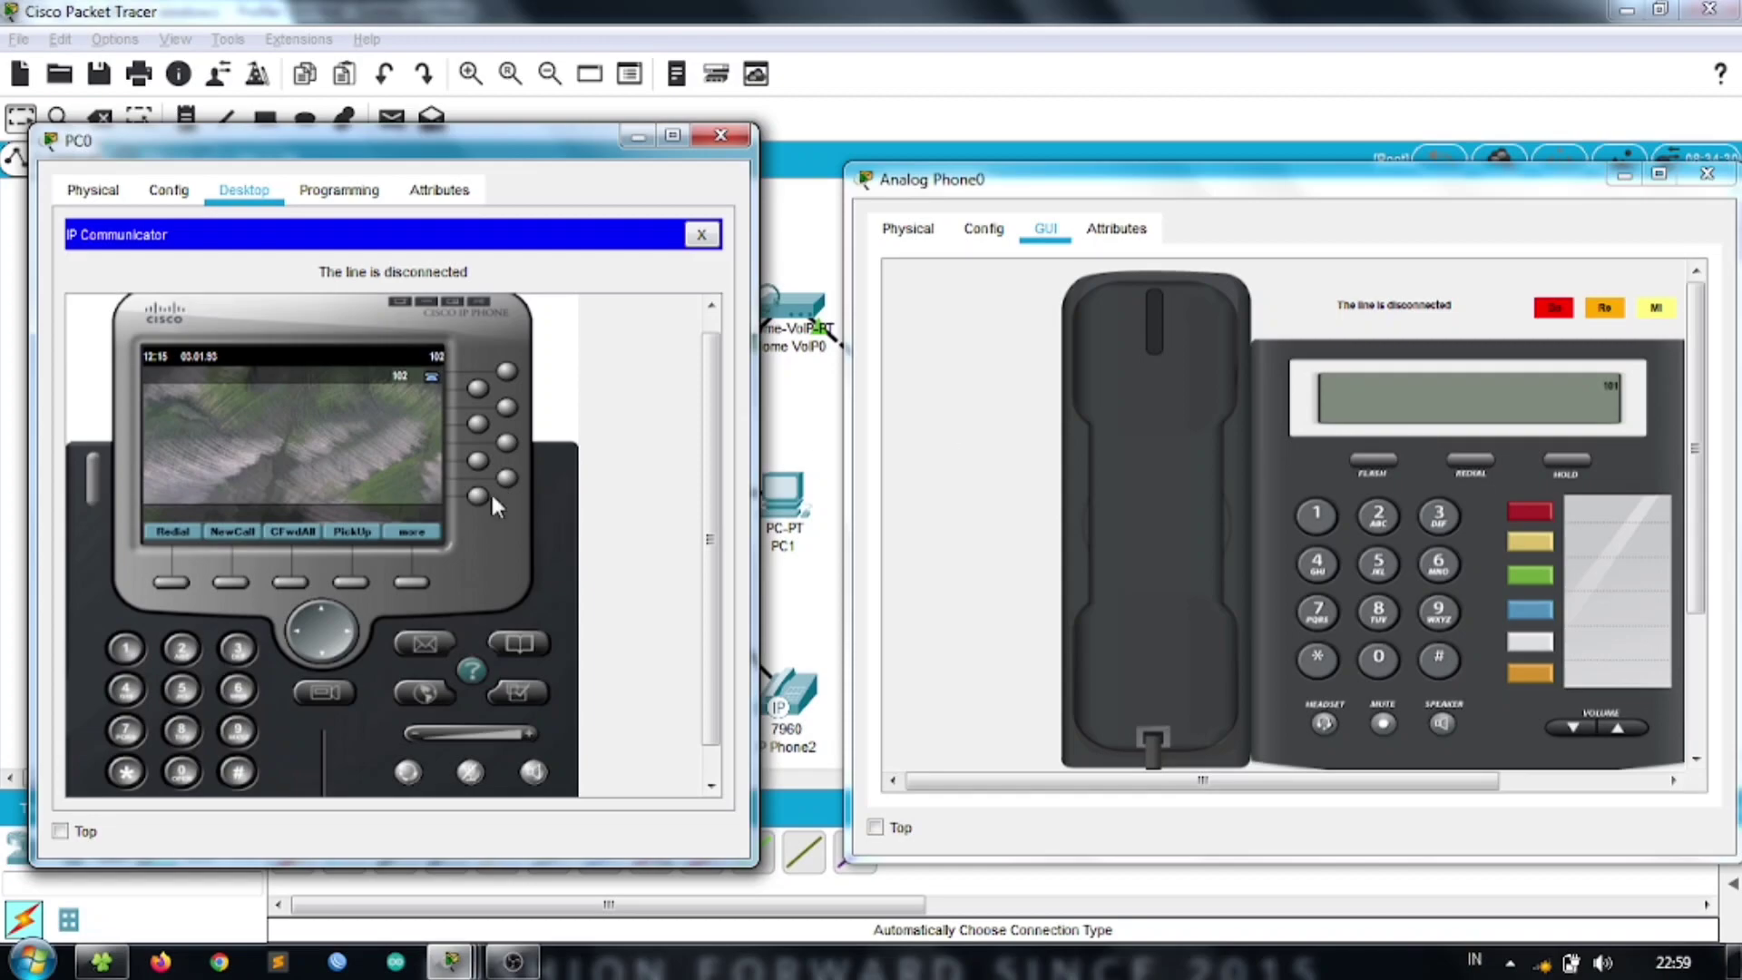
- Dial extension 101 from PC0's IP Communicator, and answer and hang up the call on Analog Phone0
left_click(127, 648)
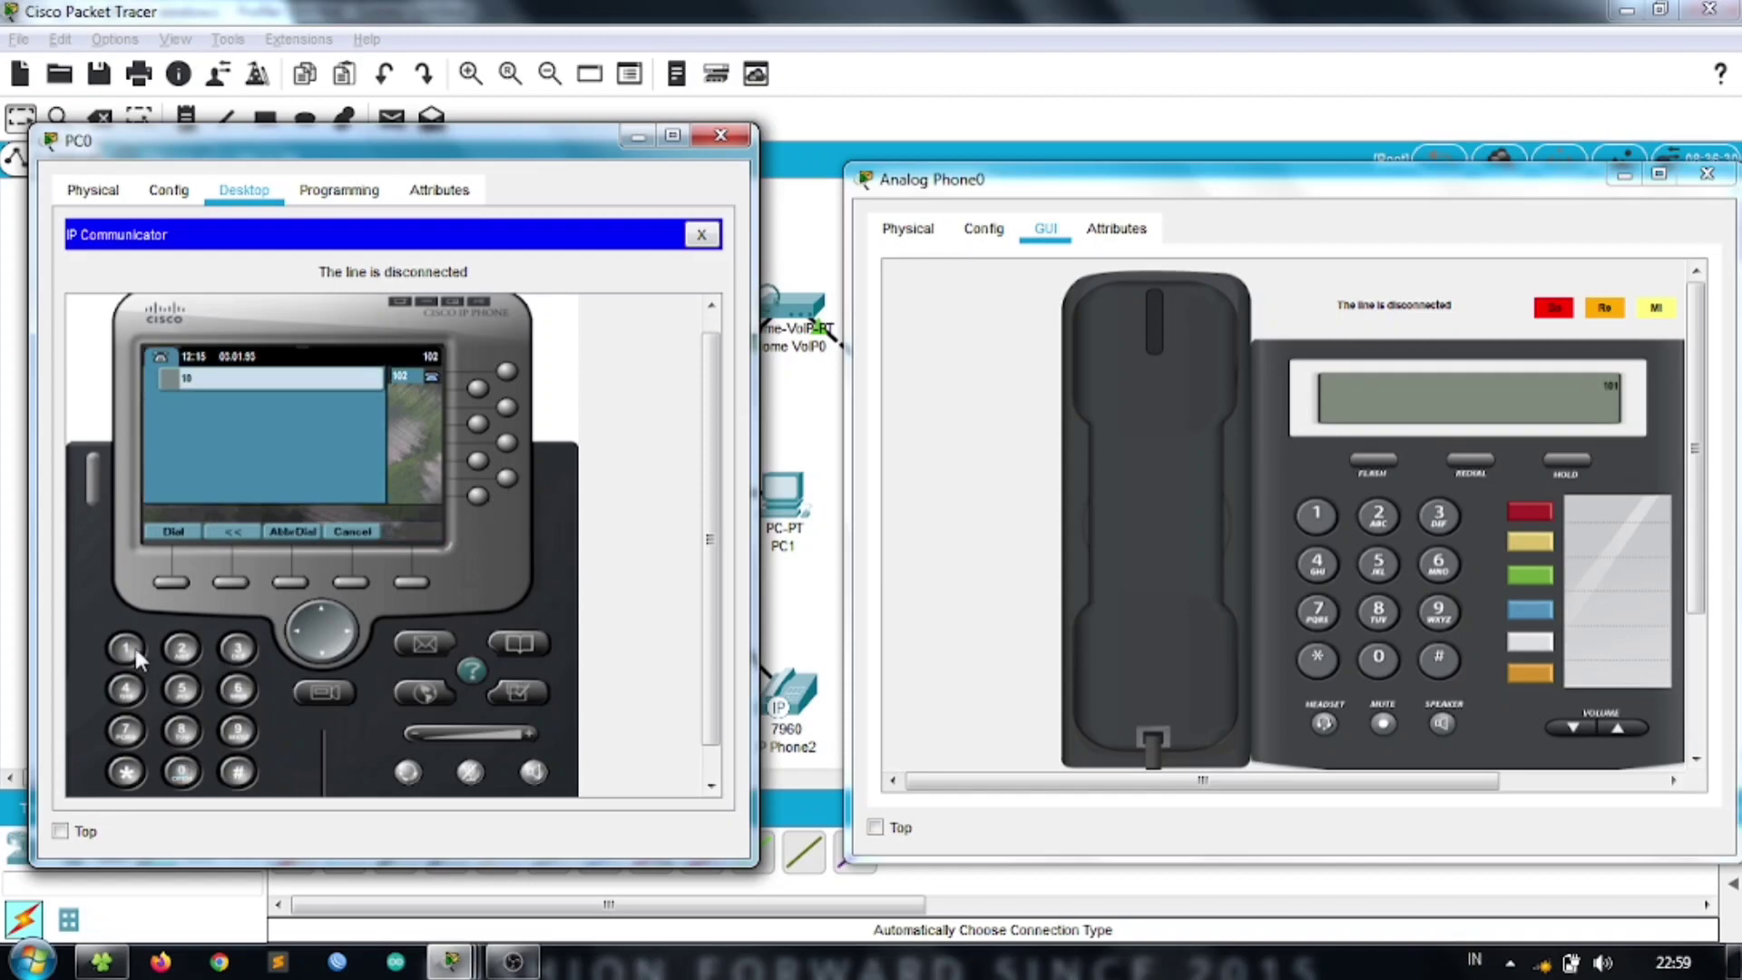
left_click(188, 532)
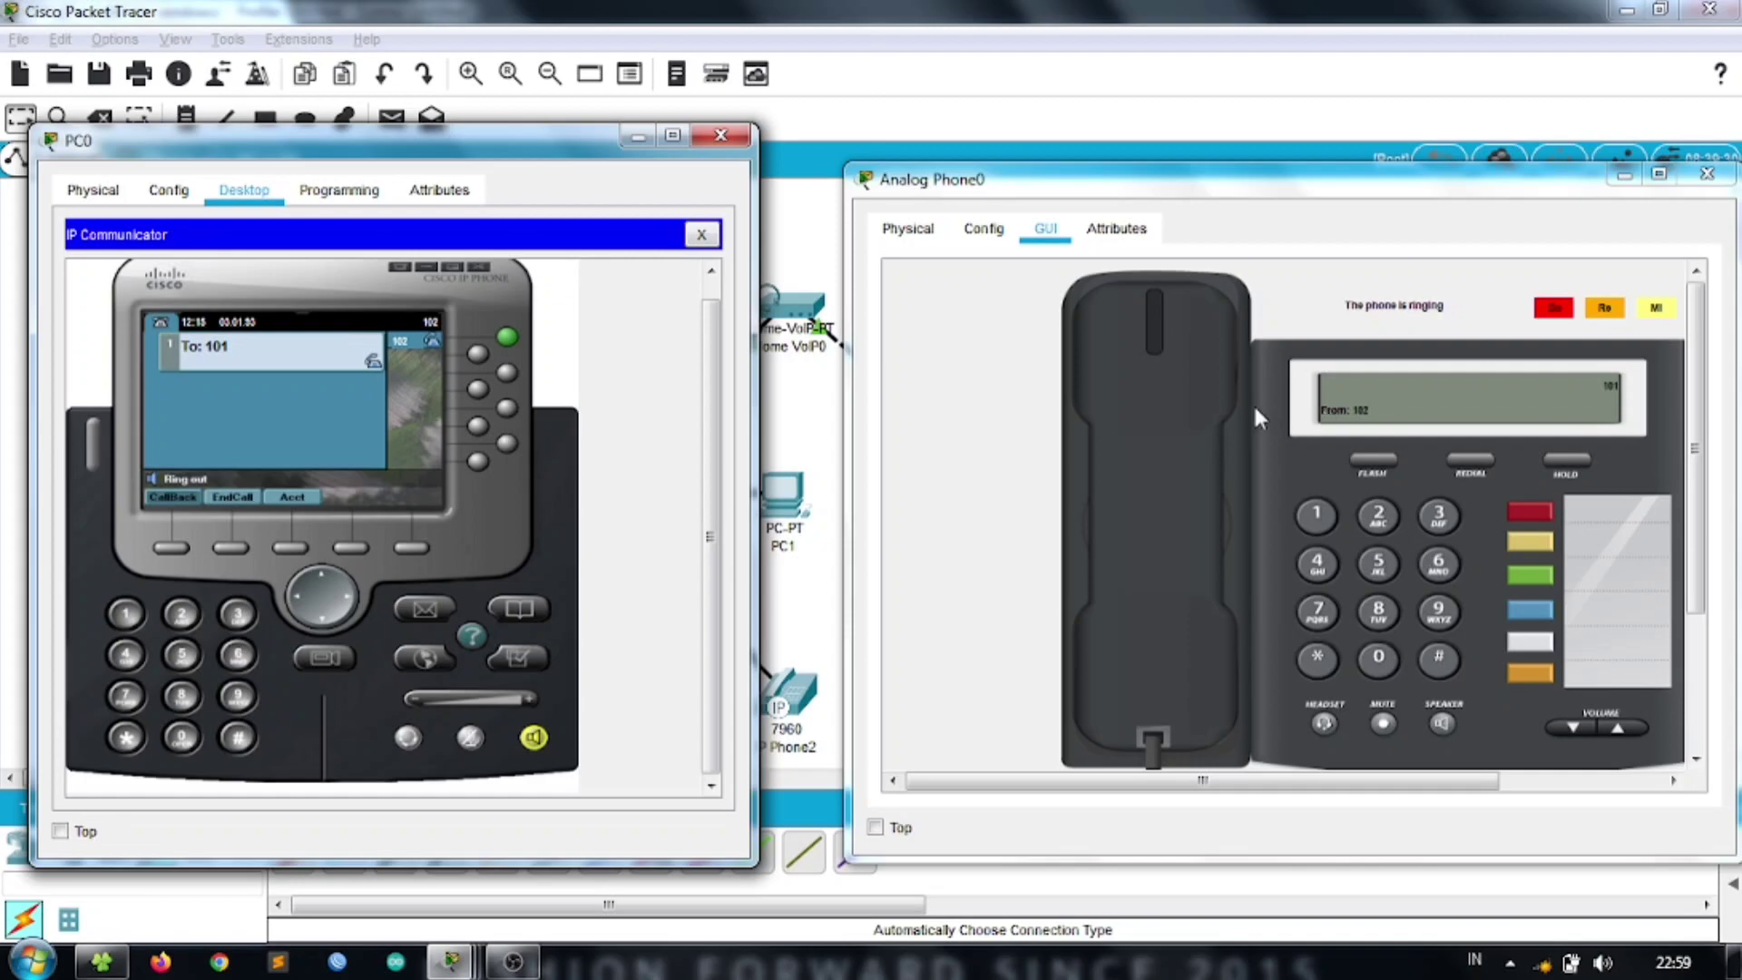
left_click(1162, 383)
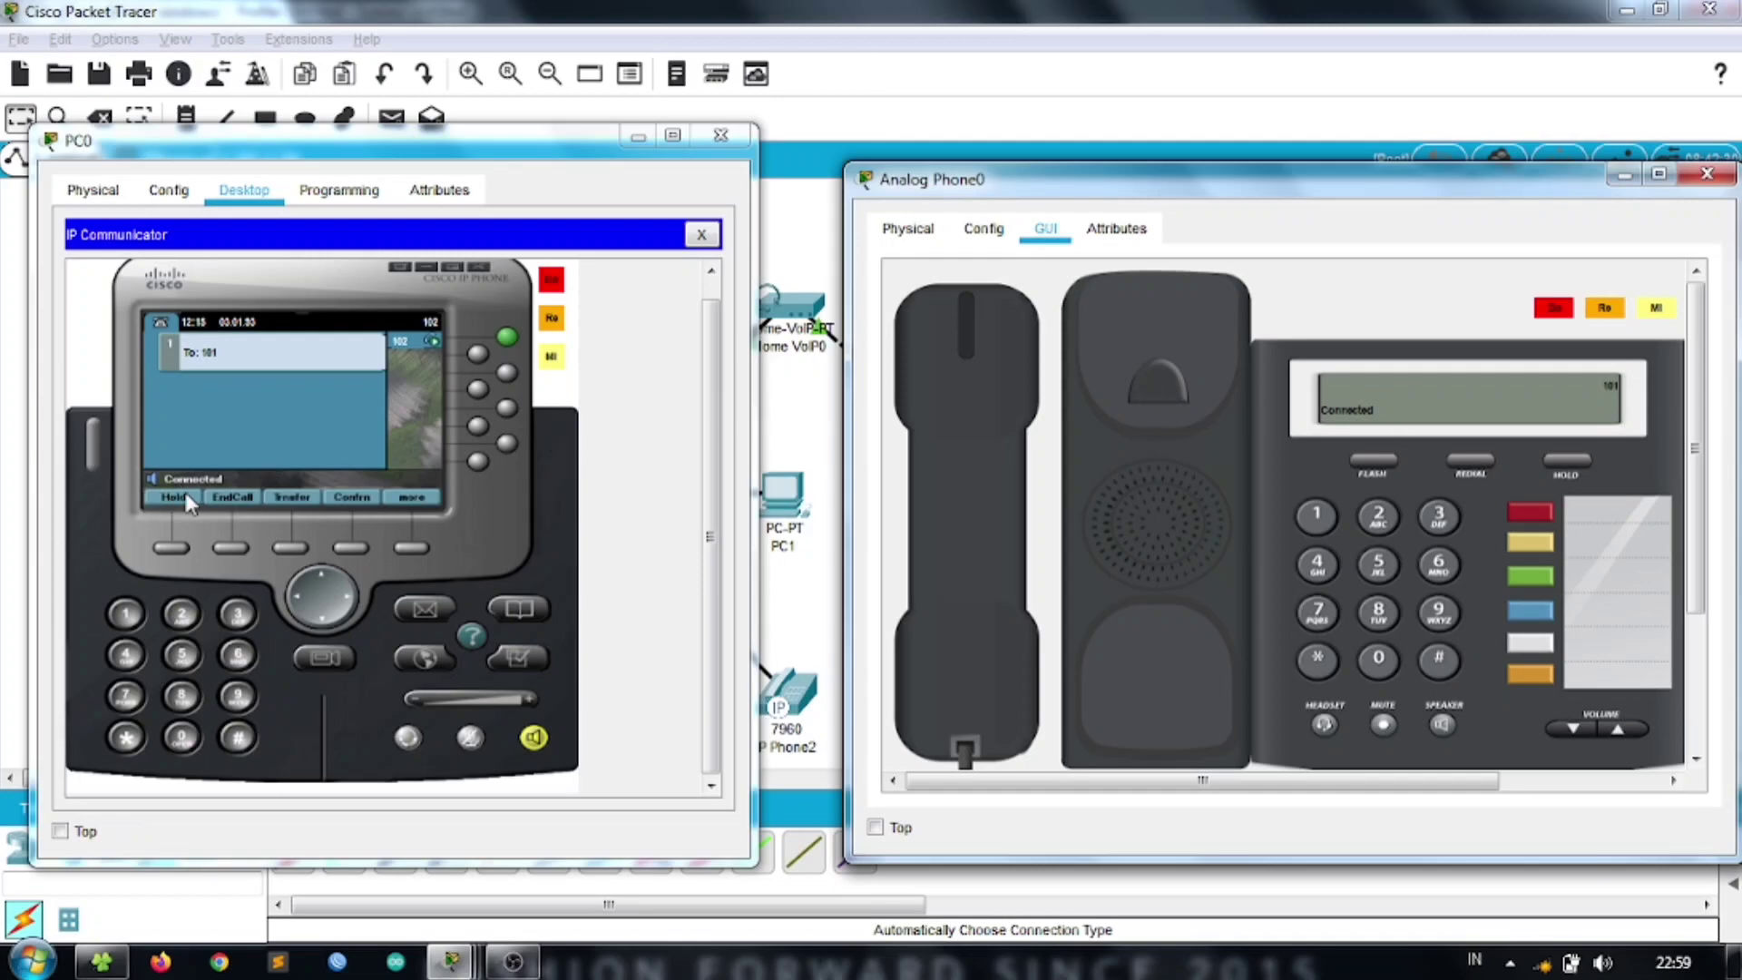
left_click(983, 412)
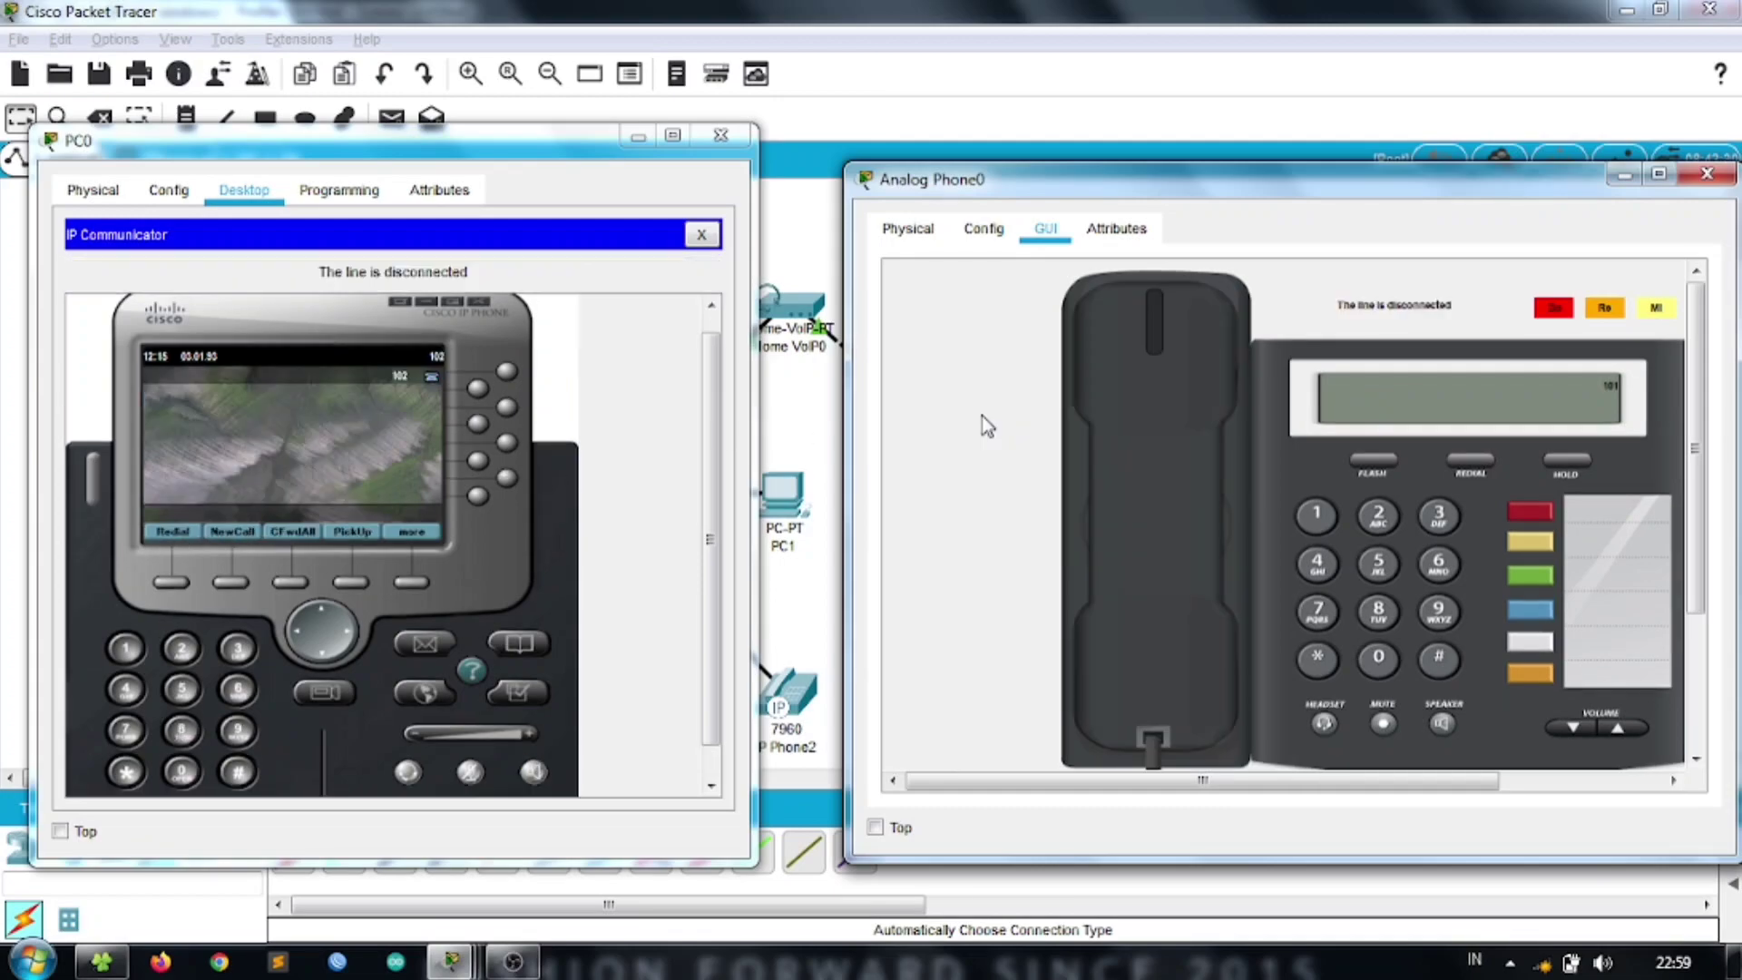
- Dial extension 102 from Analog Phone0 and answer the call on PC0's IP Communicator
left_click(1137, 429)
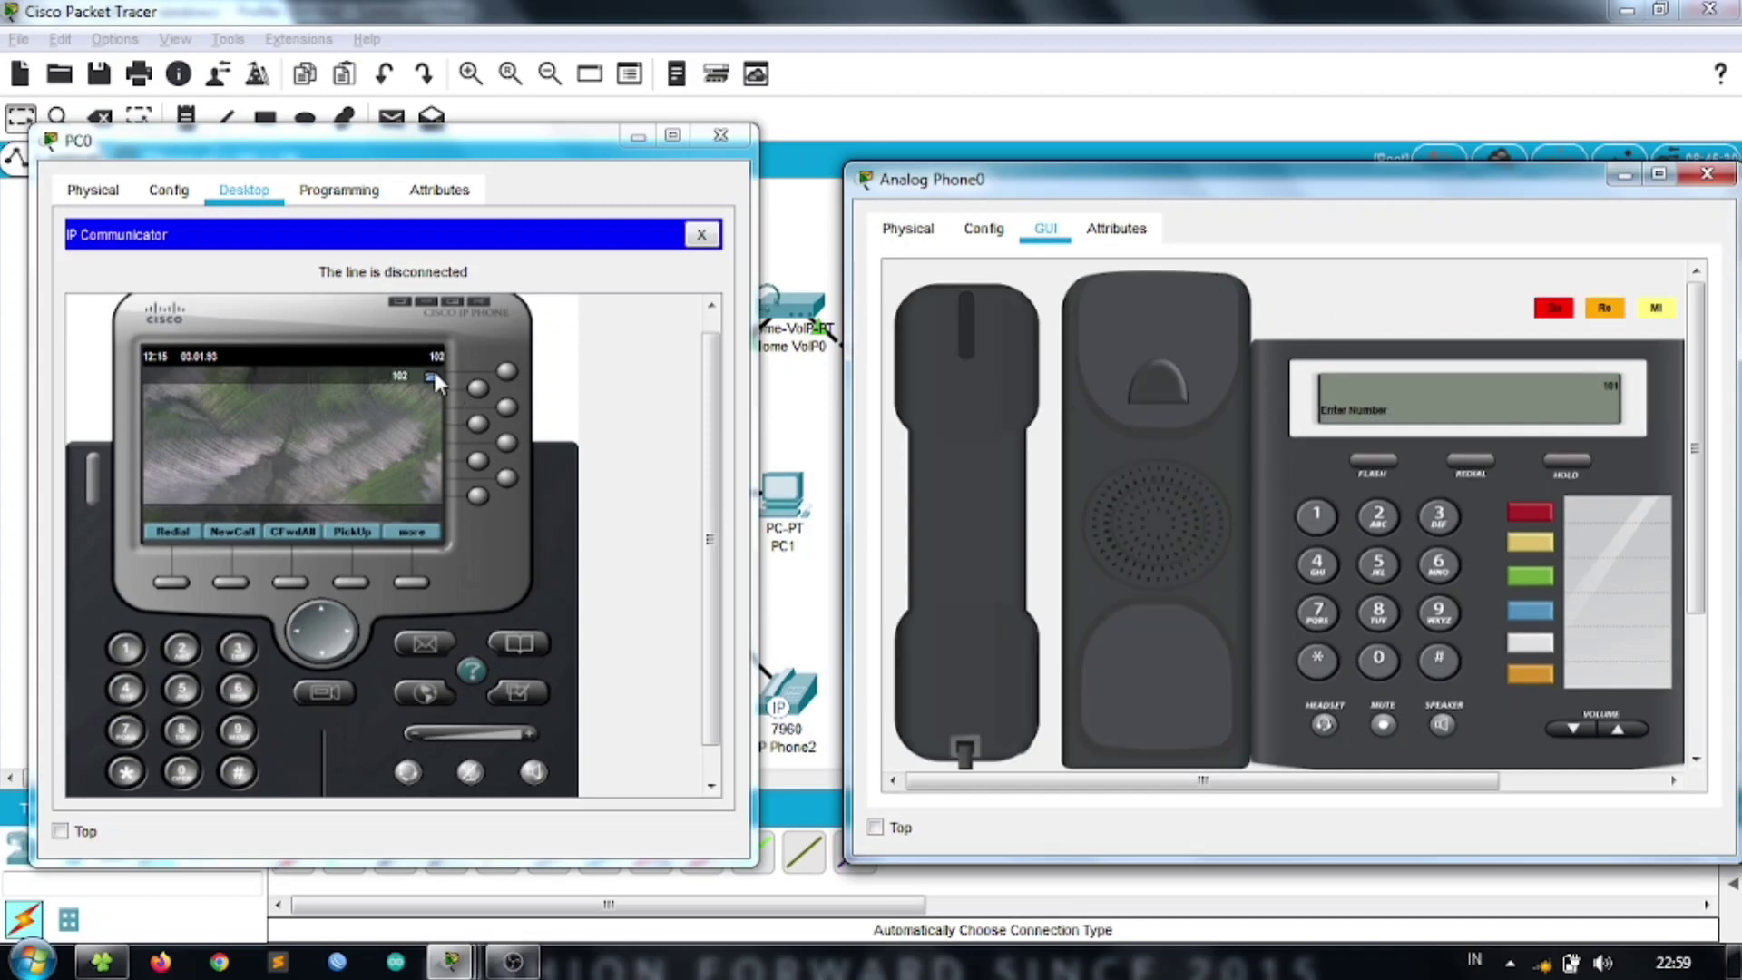
left_click(1325, 515)
left_click(1379, 530)
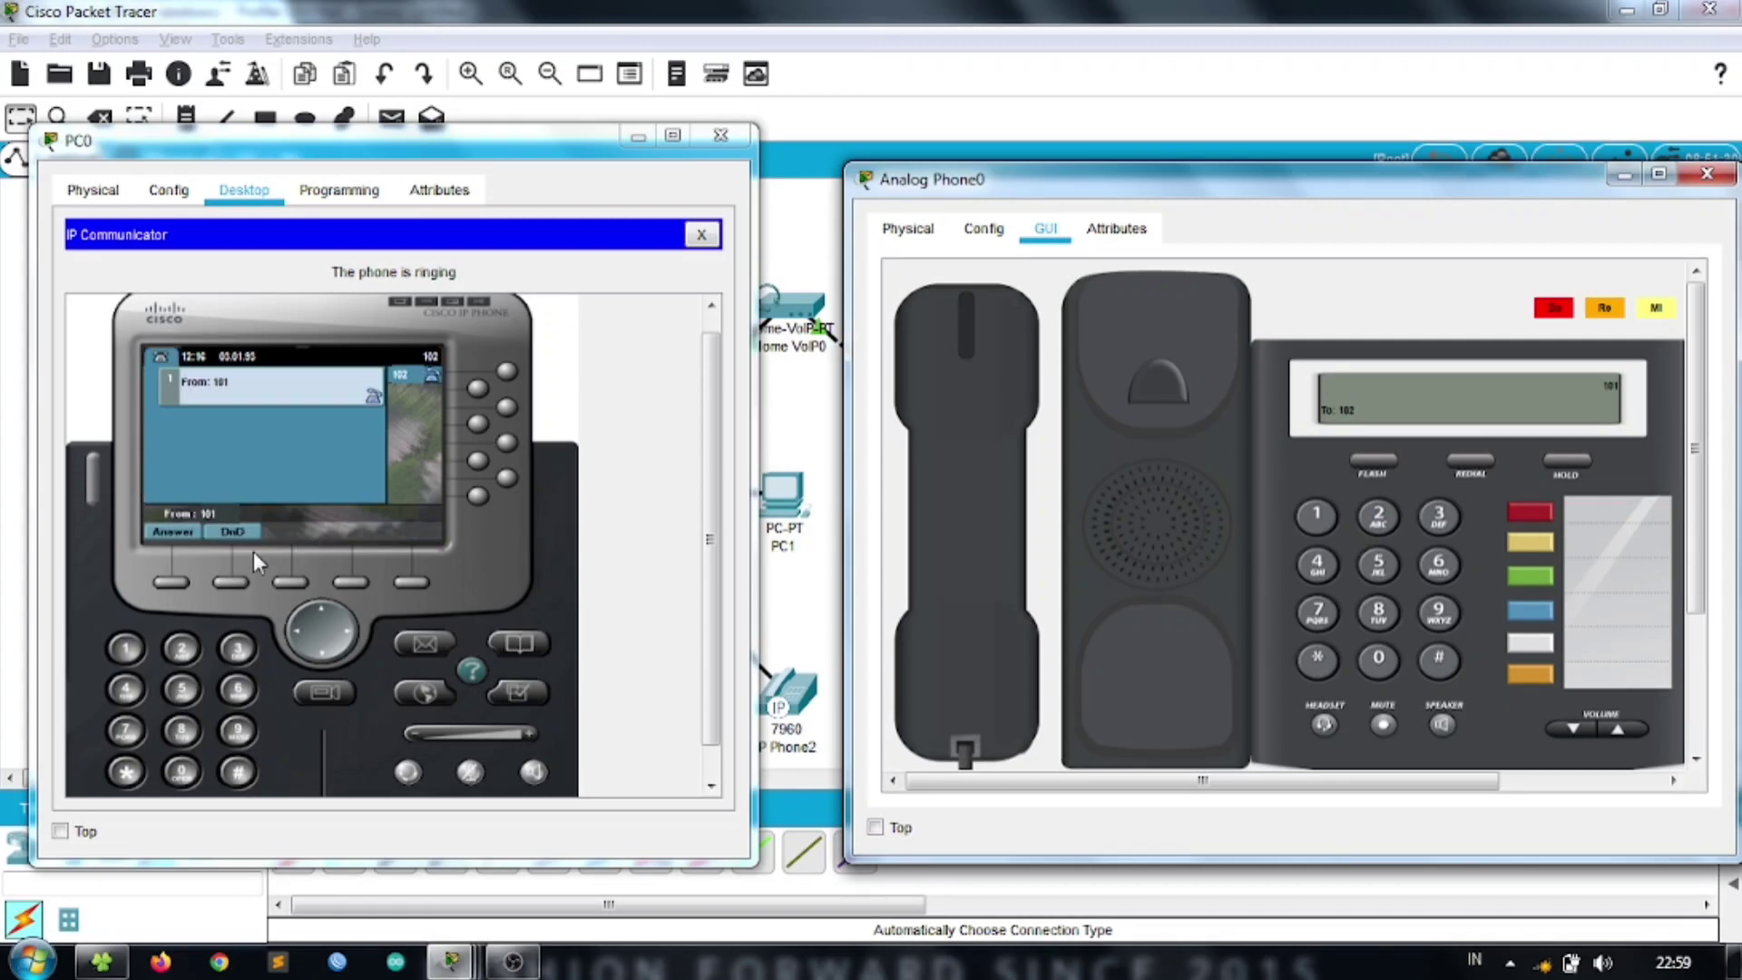
left_click(177, 532)
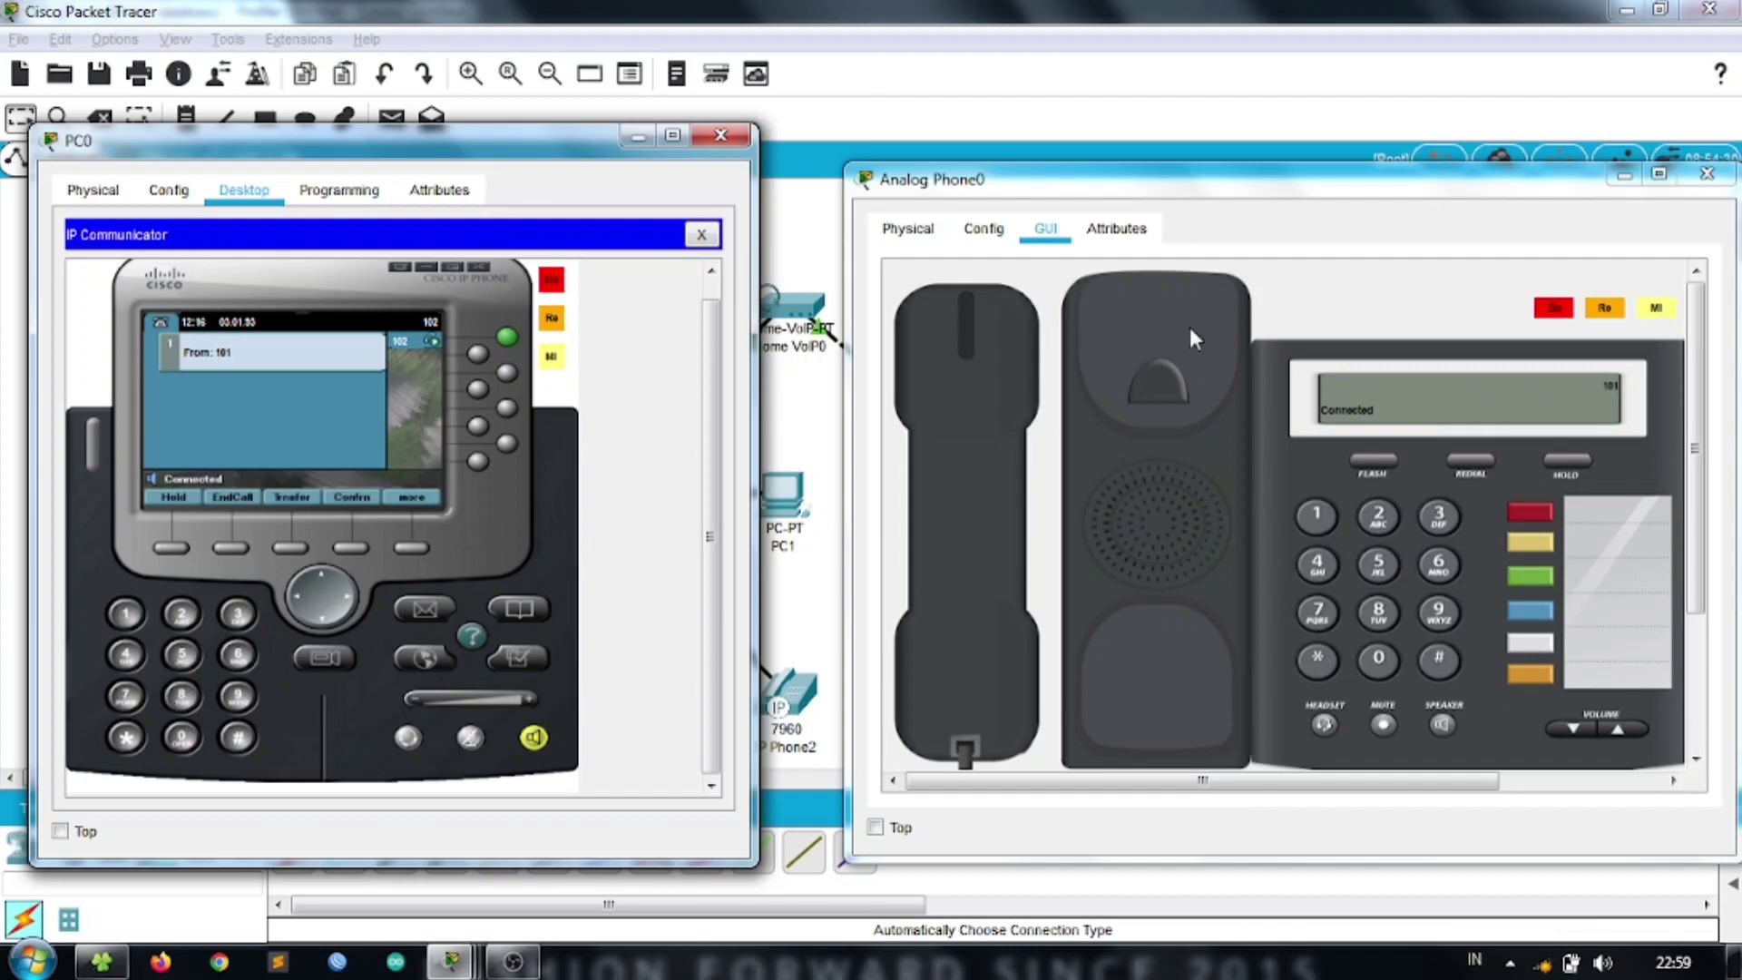
- Close the PC0 and Analog Phone0 windows, and open Server0's HTTP service settings
left_click(721, 135)
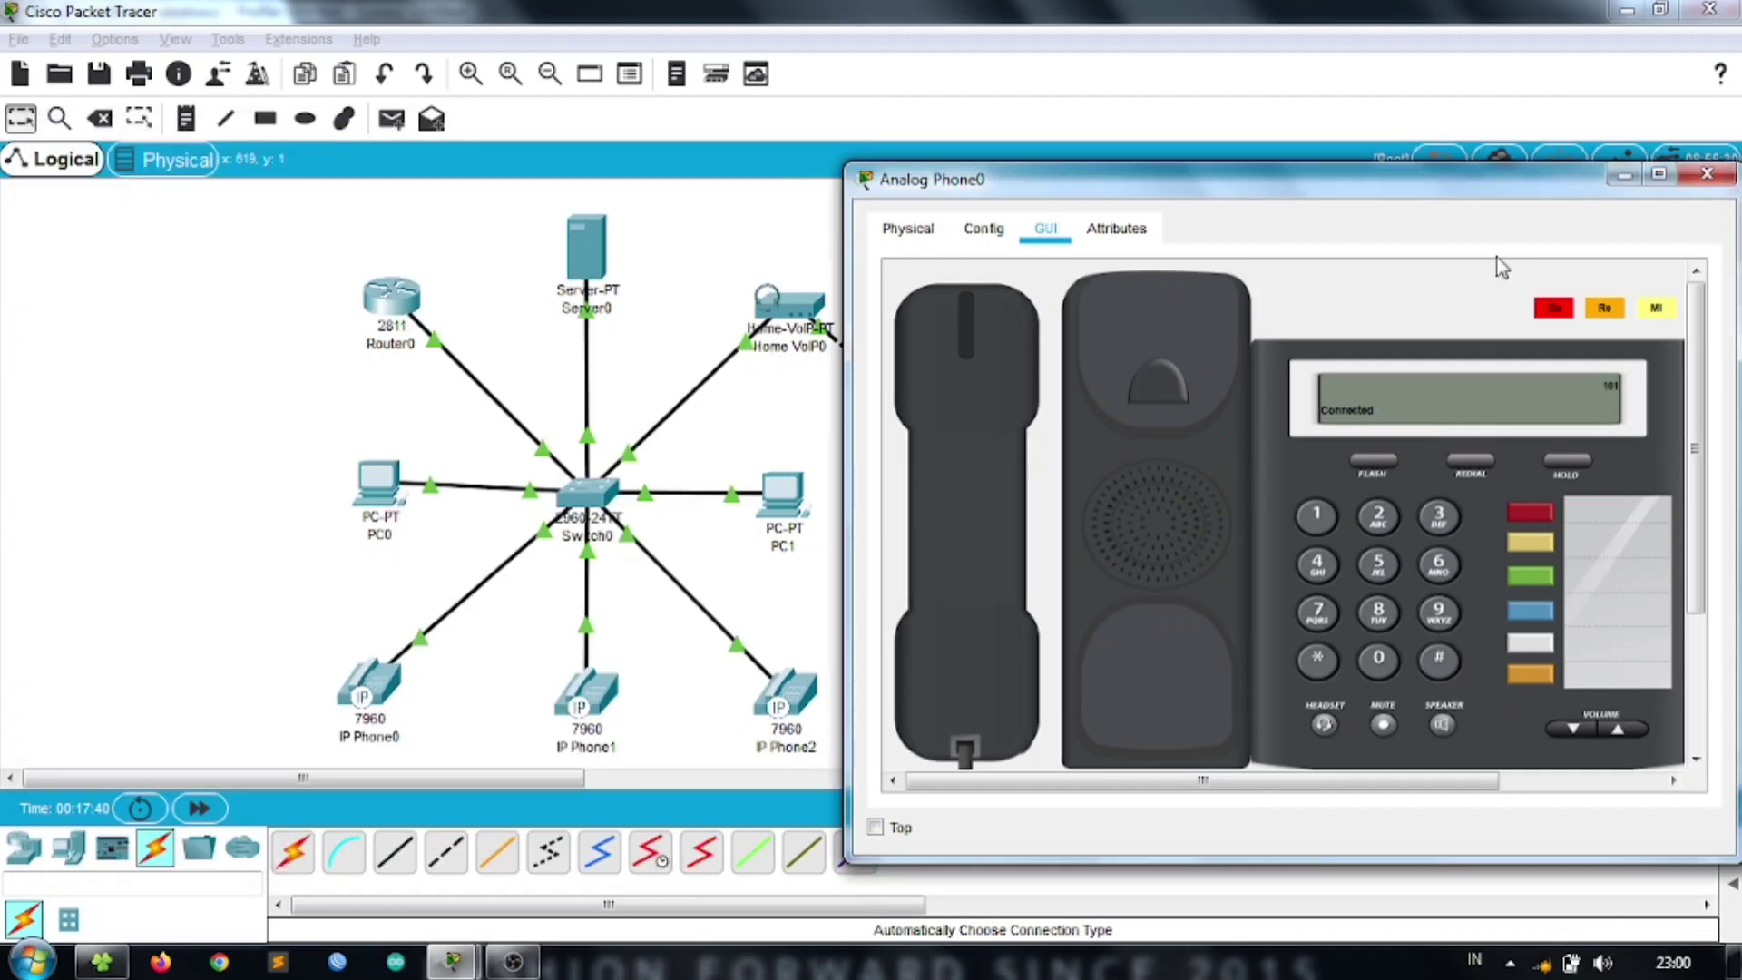
left_click(1707, 174)
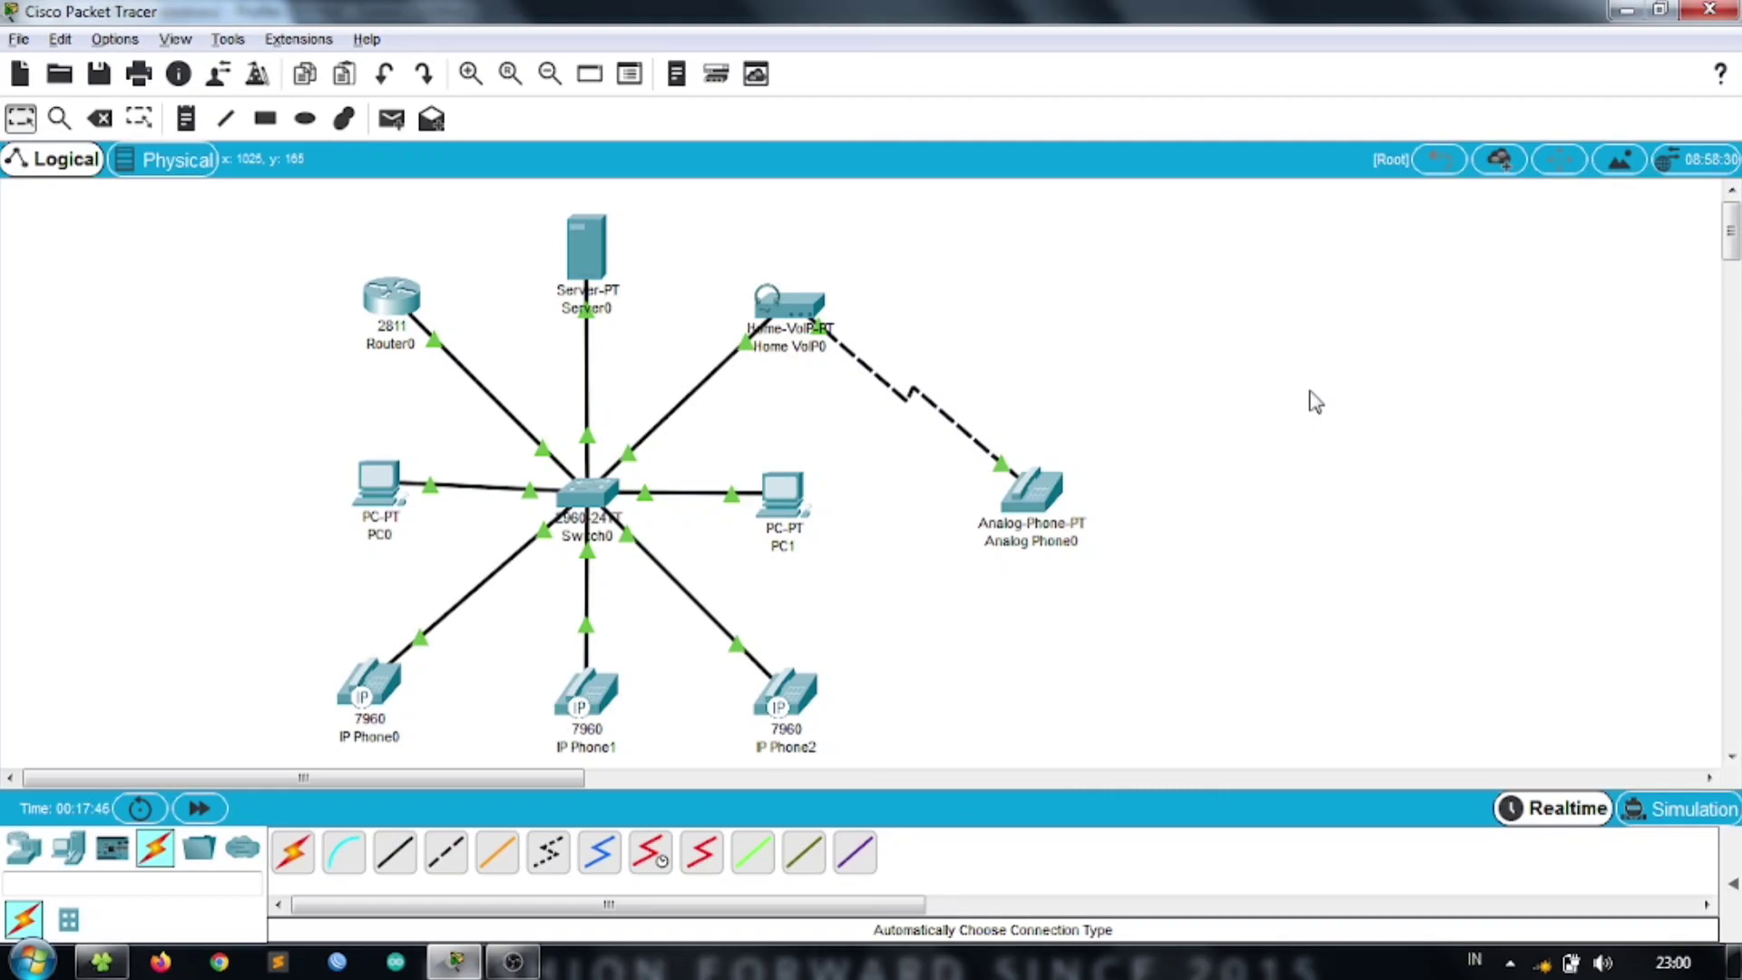
left_click(587, 247)
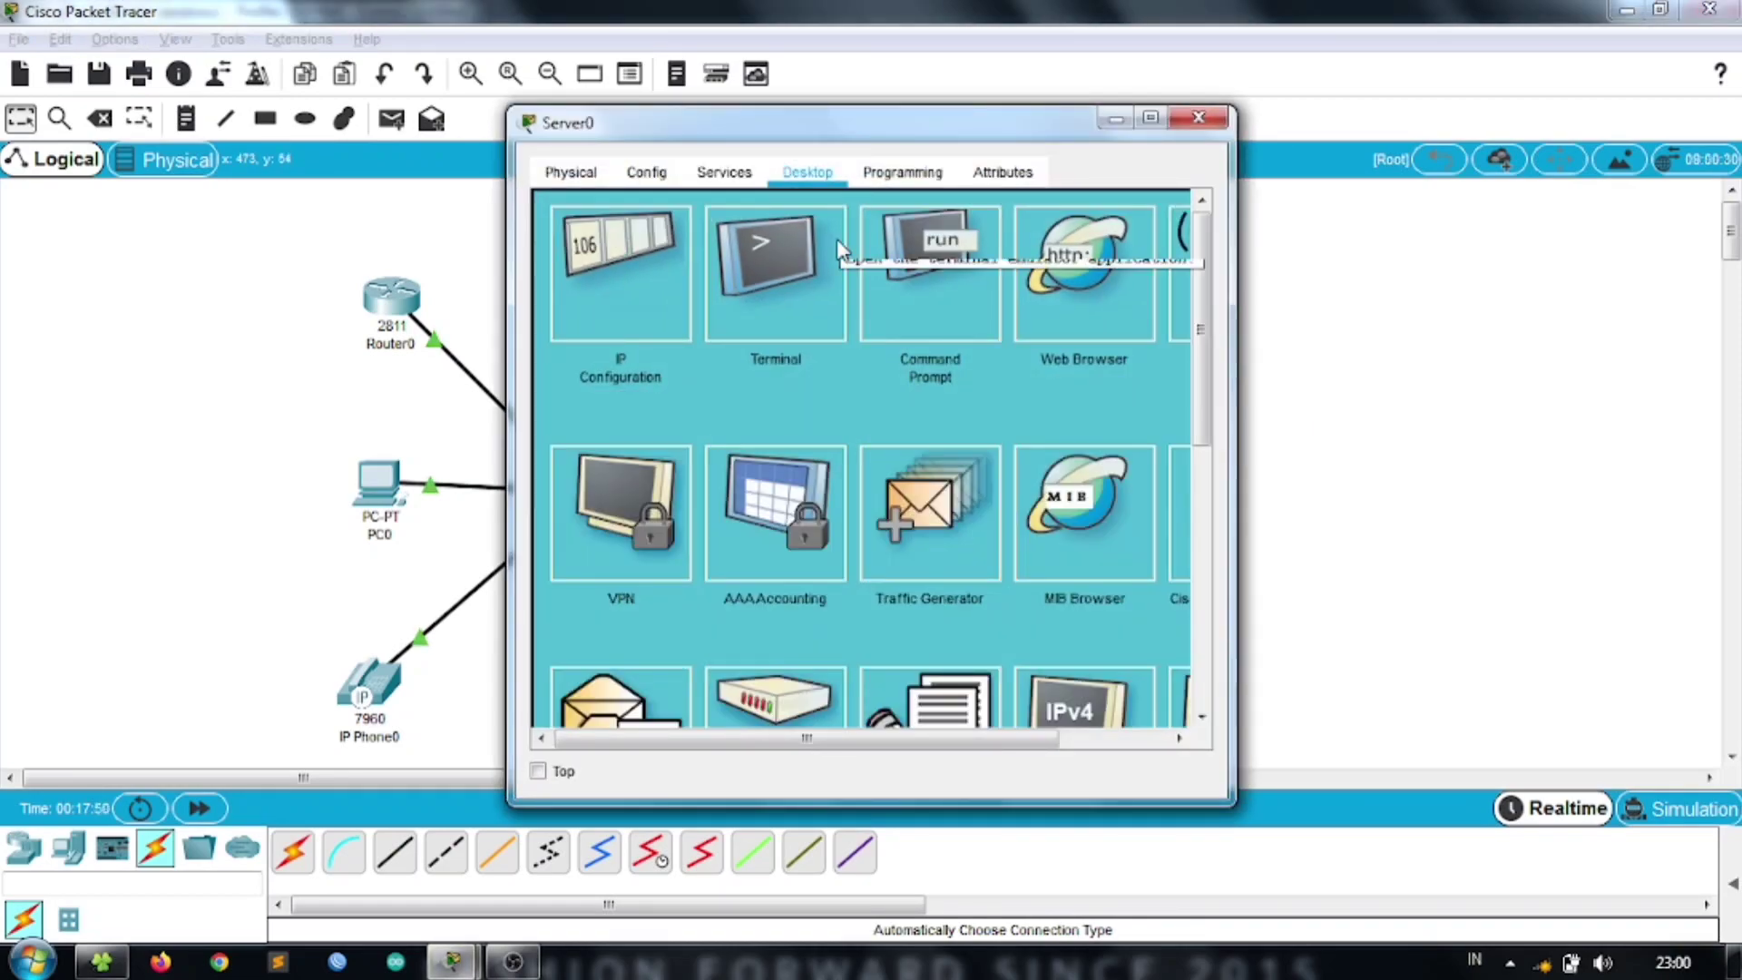
left_click(724, 171)
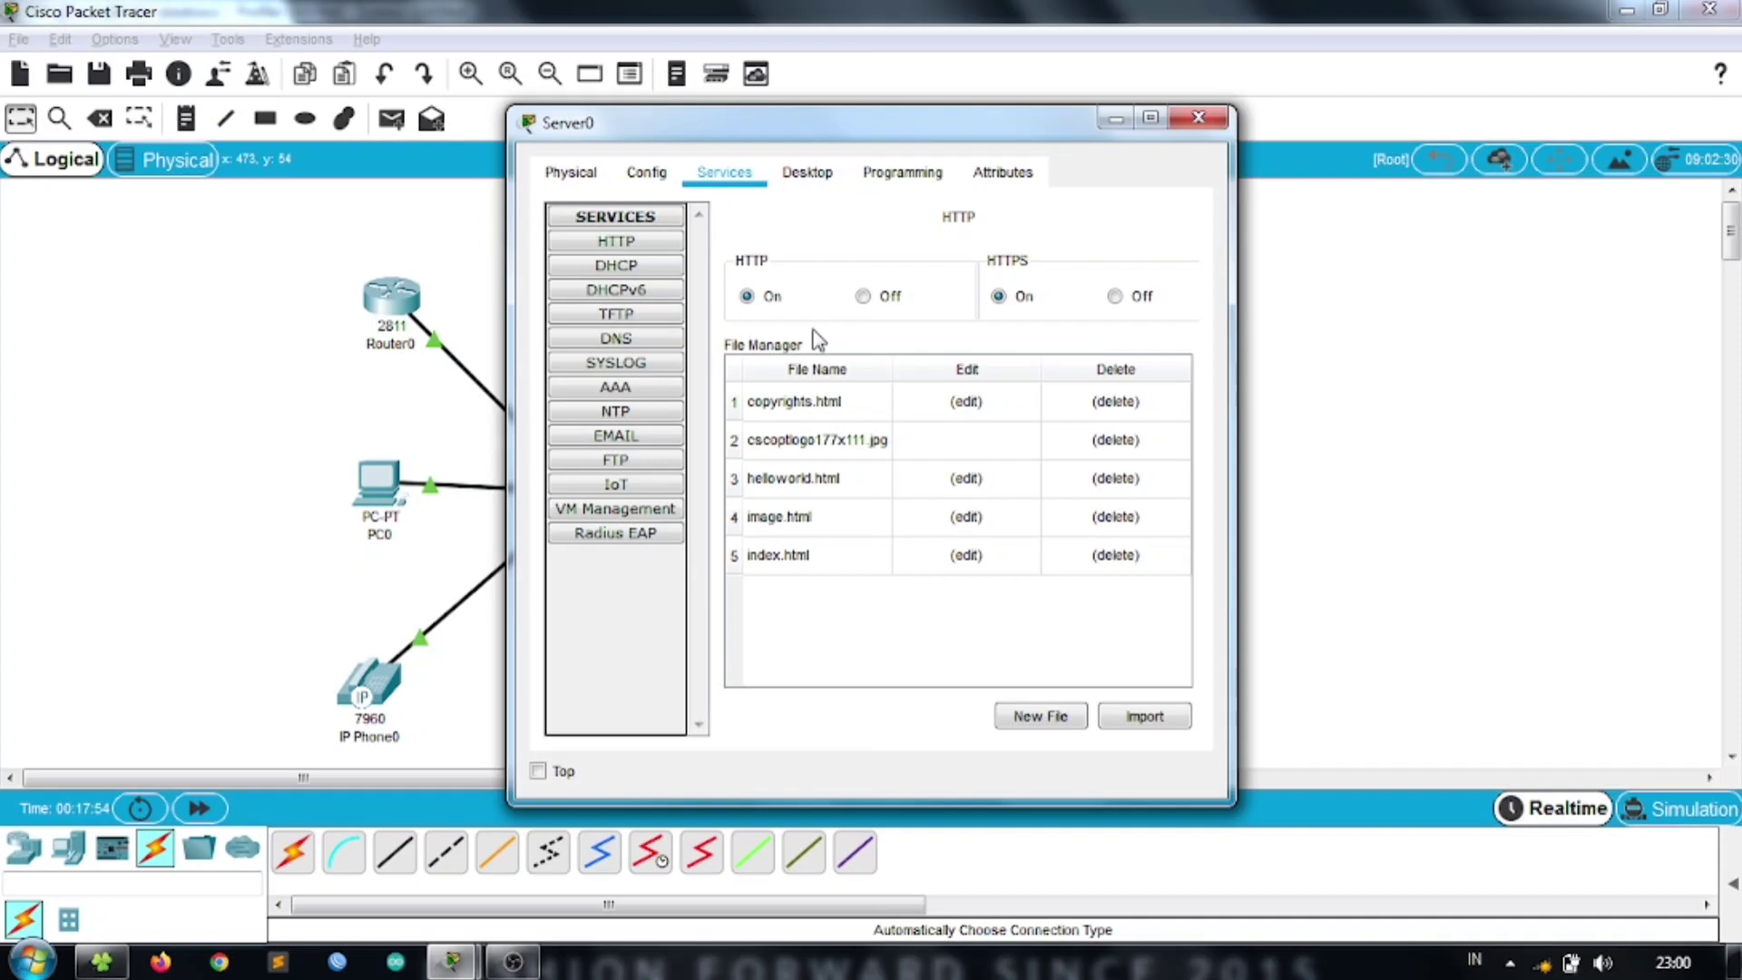
- Delete all five default files from Server0's HTTP file manager
left_click(1125, 407)
left_click(876, 506)
left_click(1159, 416)
left_click(898, 499)
left_click(1116, 403)
left_click(871, 501)
left_click(1120, 405)
left_click(871, 501)
left_click(1120, 405)
left_click(866, 500)
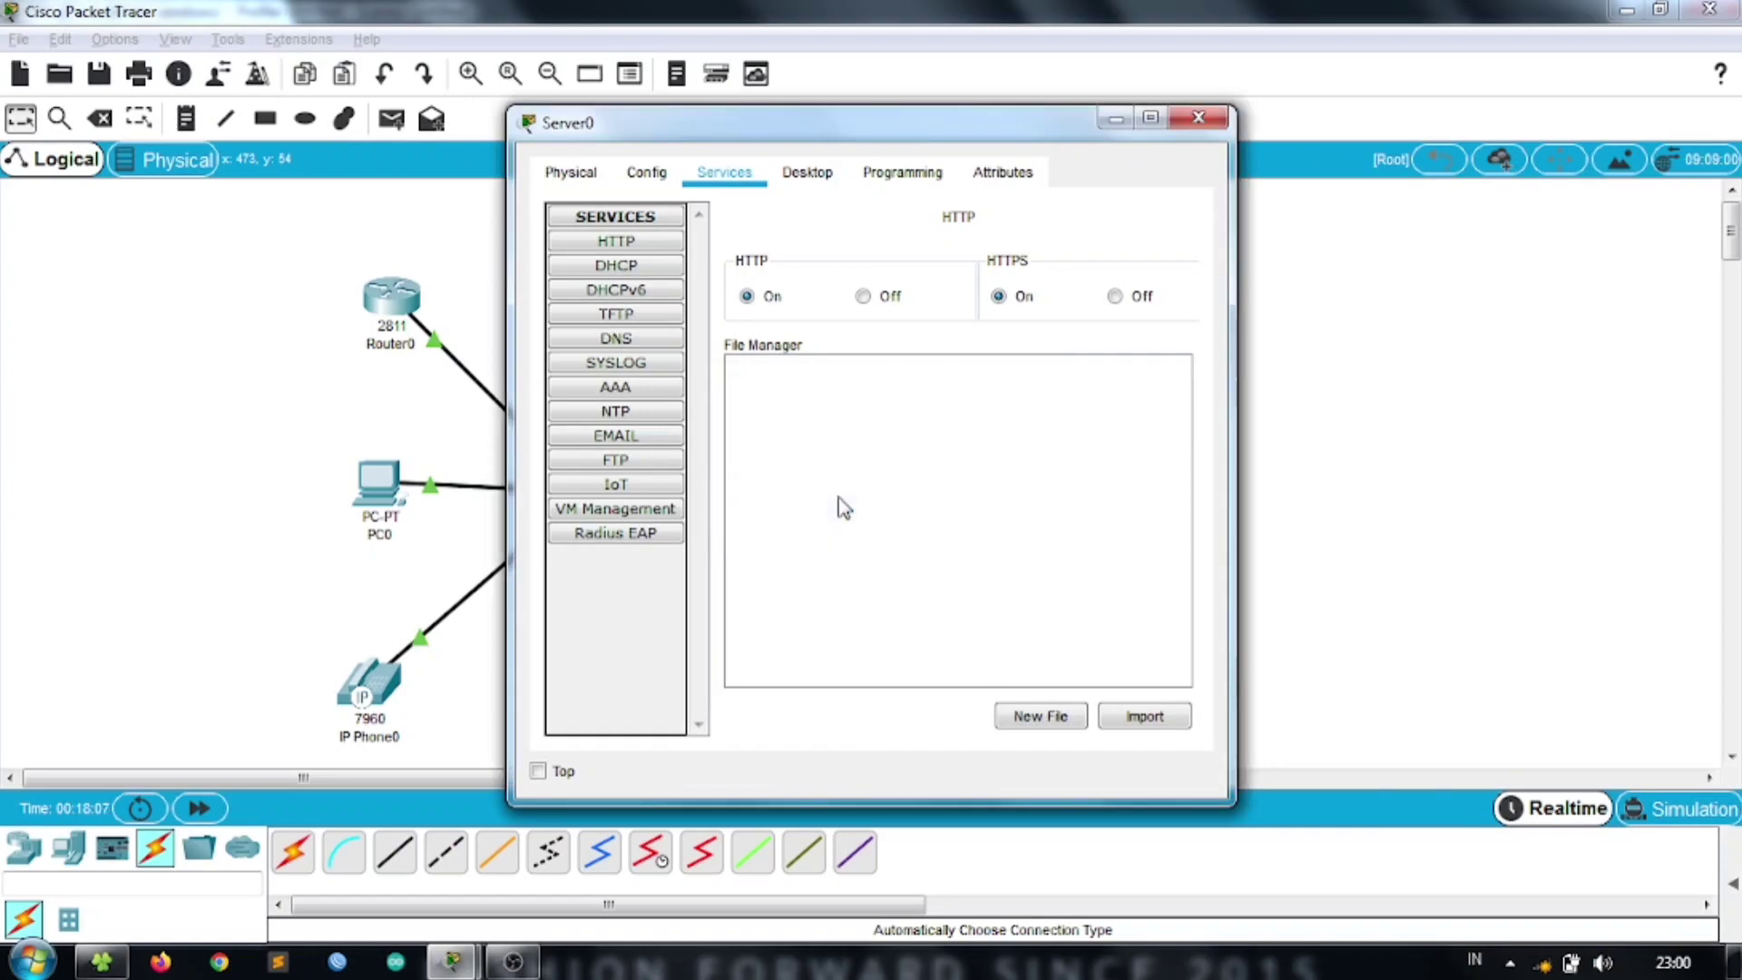
- Create a new HTTP file named index.html on Server0
left_click(1041, 717)
type("index.html")
left_click(895, 305)
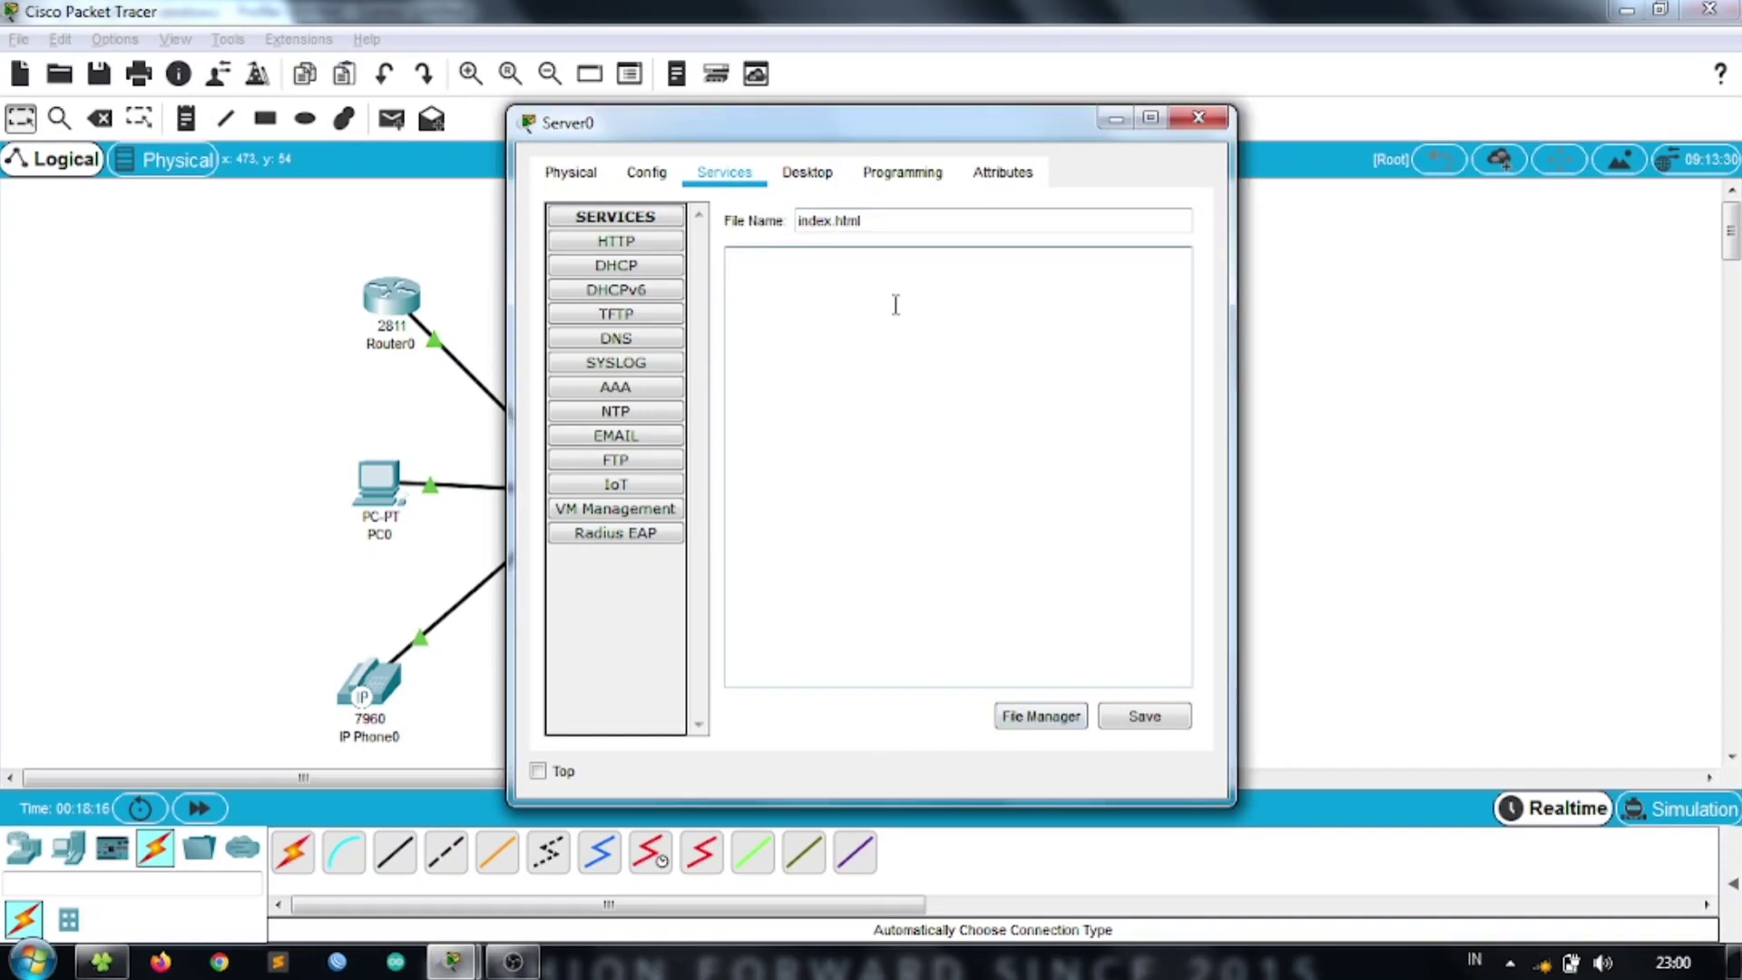
- Write the opening and closing html tags in index.html, with blank lines between them for the page content
type("<html>")
key("Return")
type("<html")
key("BackSpace")
key("BackSpace")
key("BackSpace")
key("BackSpace")
type("/html>")
key("Return")
key("Return")
key("Return")
key("Return")
key("Return")
key("Return")
- Add a center tag pair below the opening html tag, and remove surplus blank lines around it
type("<center>")
key("Return")
type("</ce")
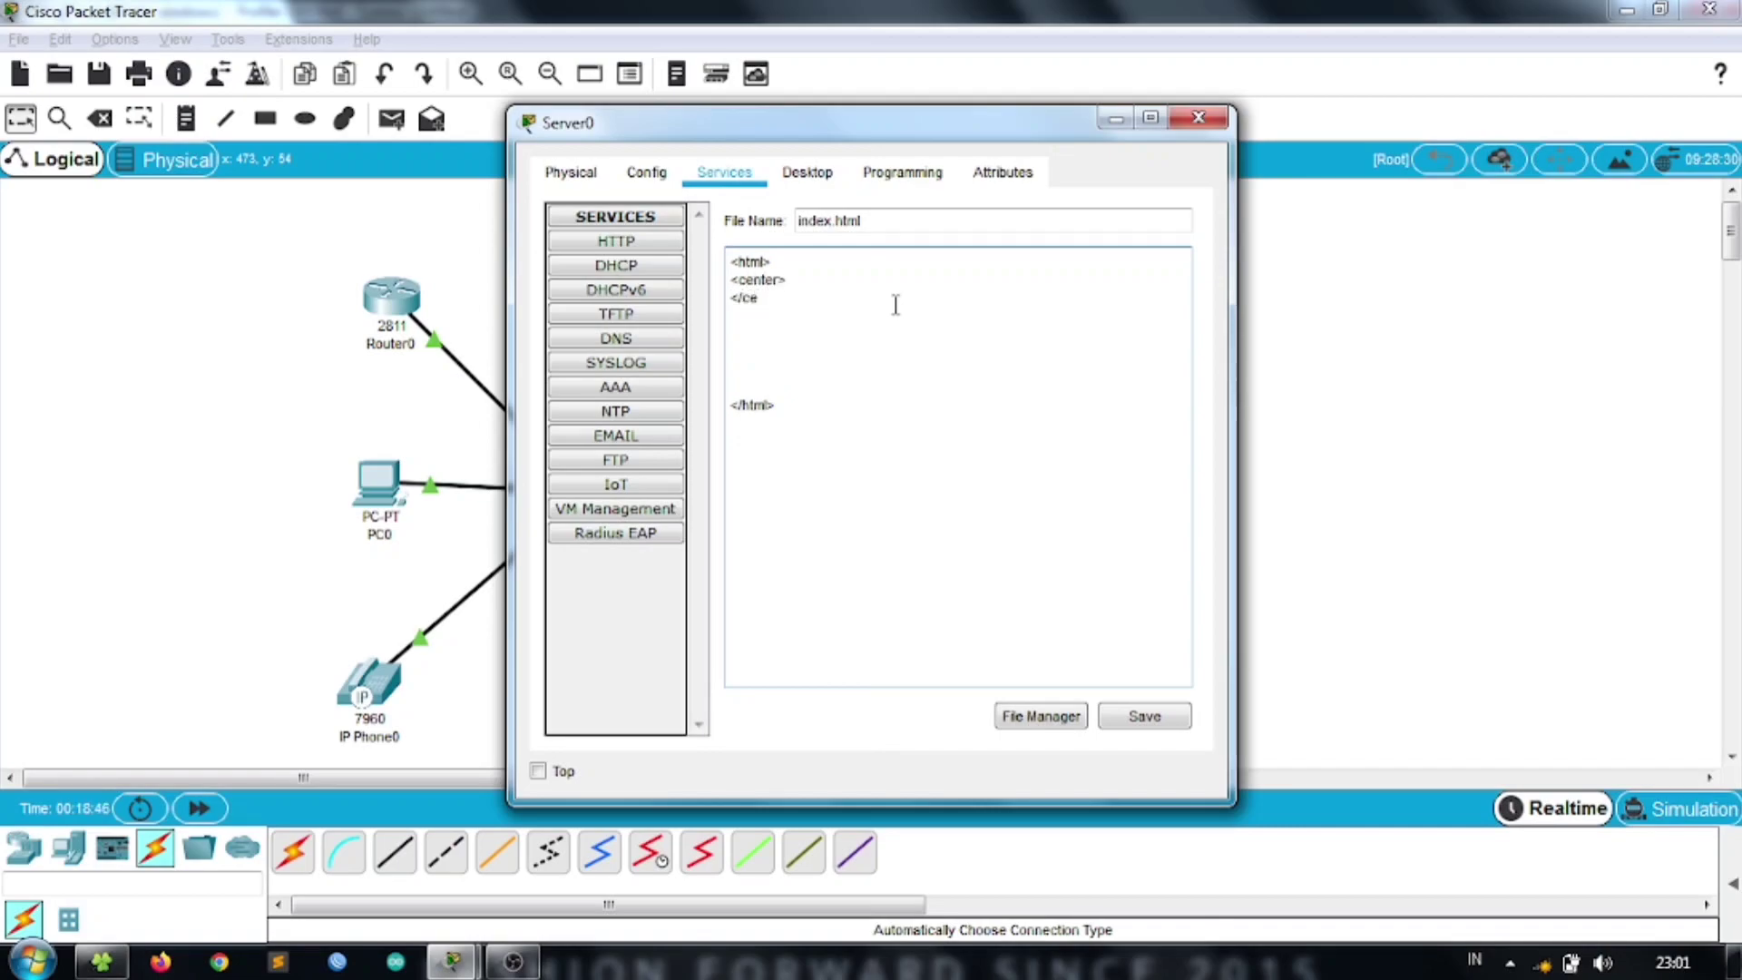
type("nter>")
key("Return")
key("Up")
key("Return")
key("Down")
key("Delete")
key("Delete")
key("Delete")
key("Delete")
- Add the heading BIODATA in a bold tag pair inside the center block
type("<b>")
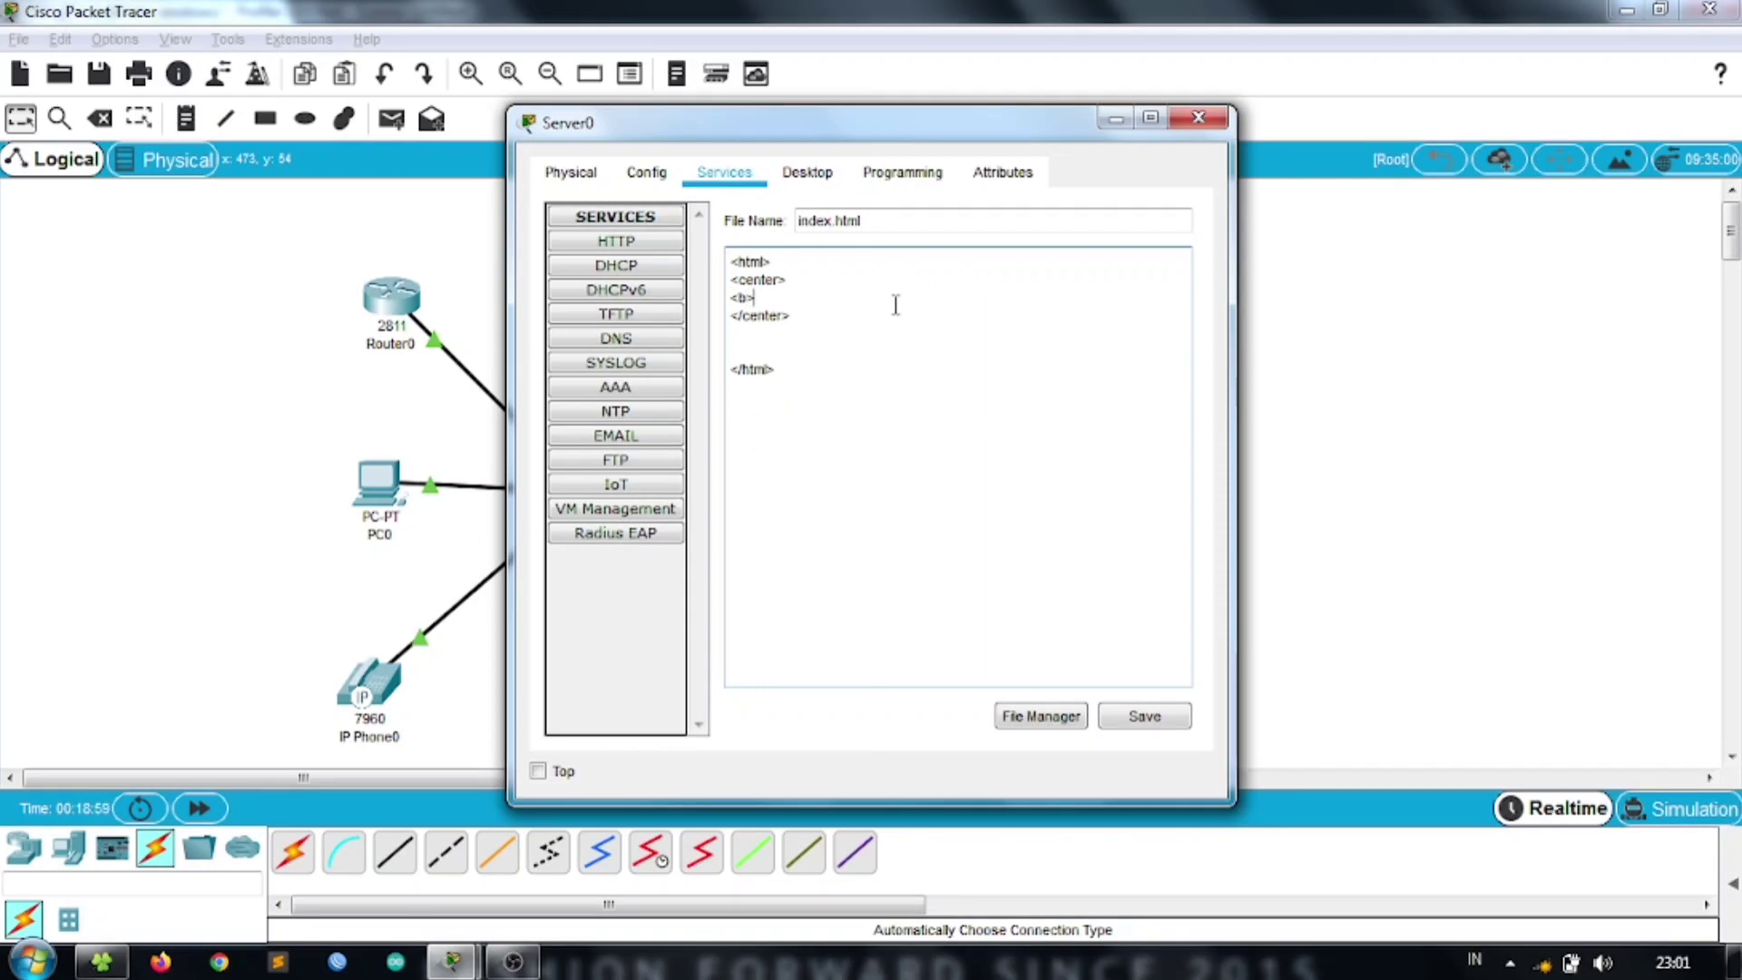
key("Return")
type("</b")
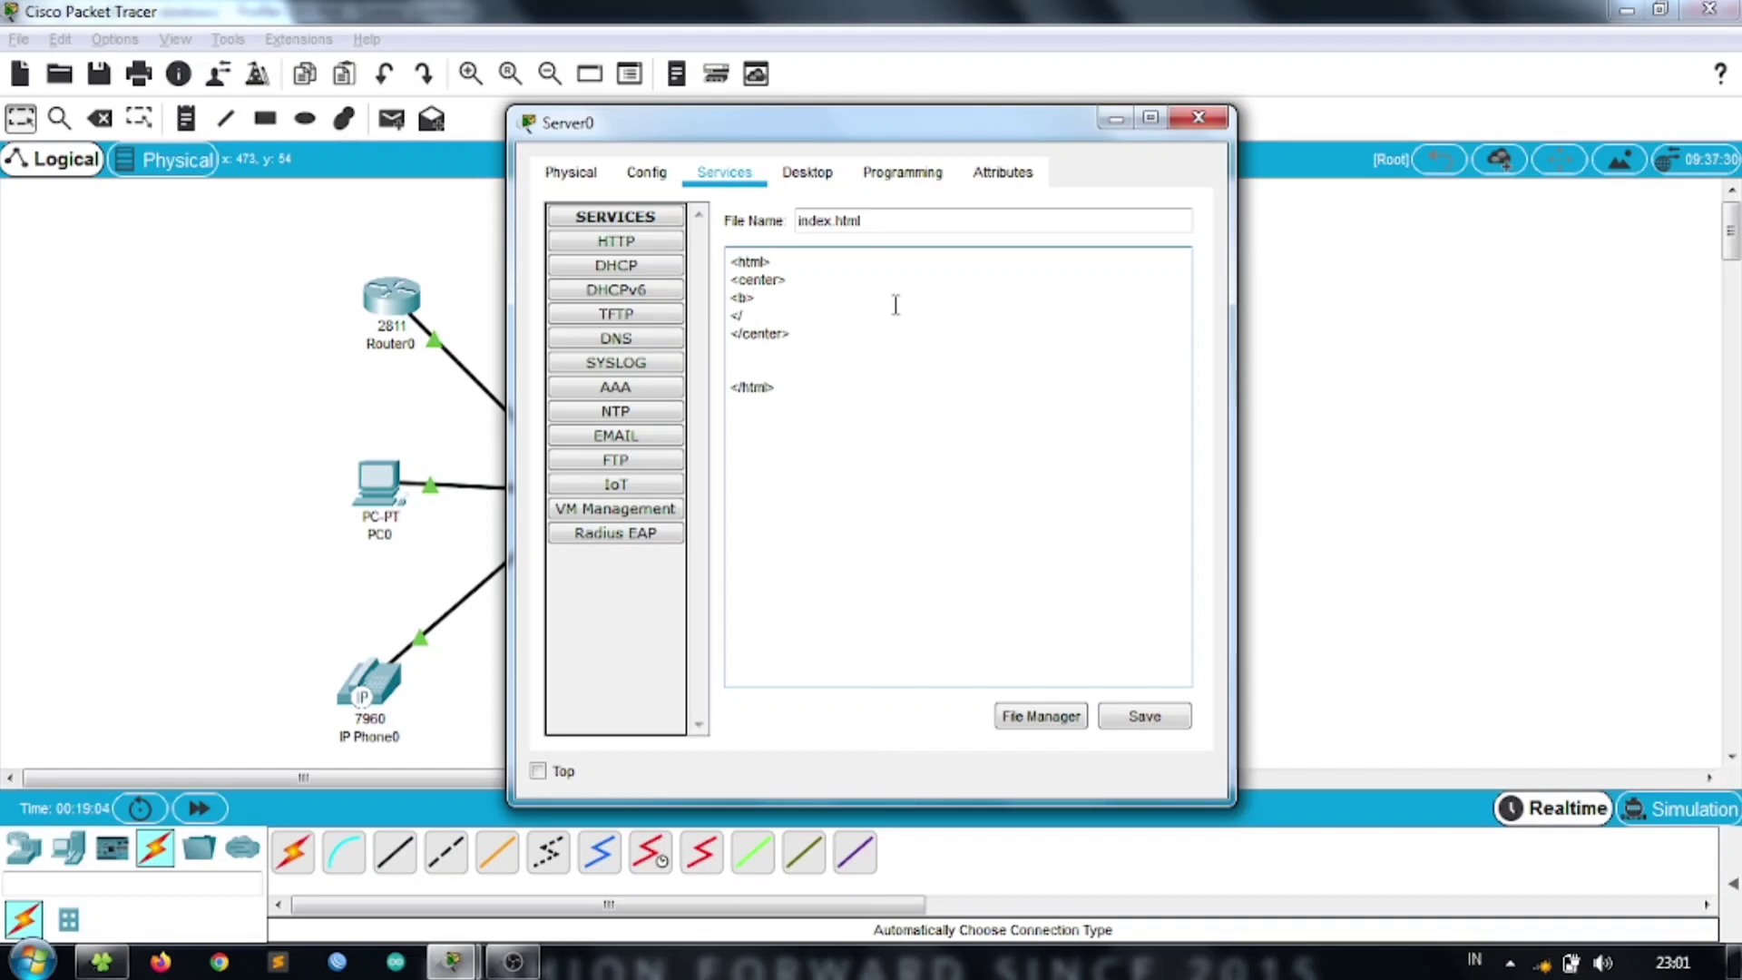
type(" BIODATA")
key("Return")
- Below the BIODATA heading, add a horizontal line of characters with a br tag before and after it
type("<br>")
key("Return")
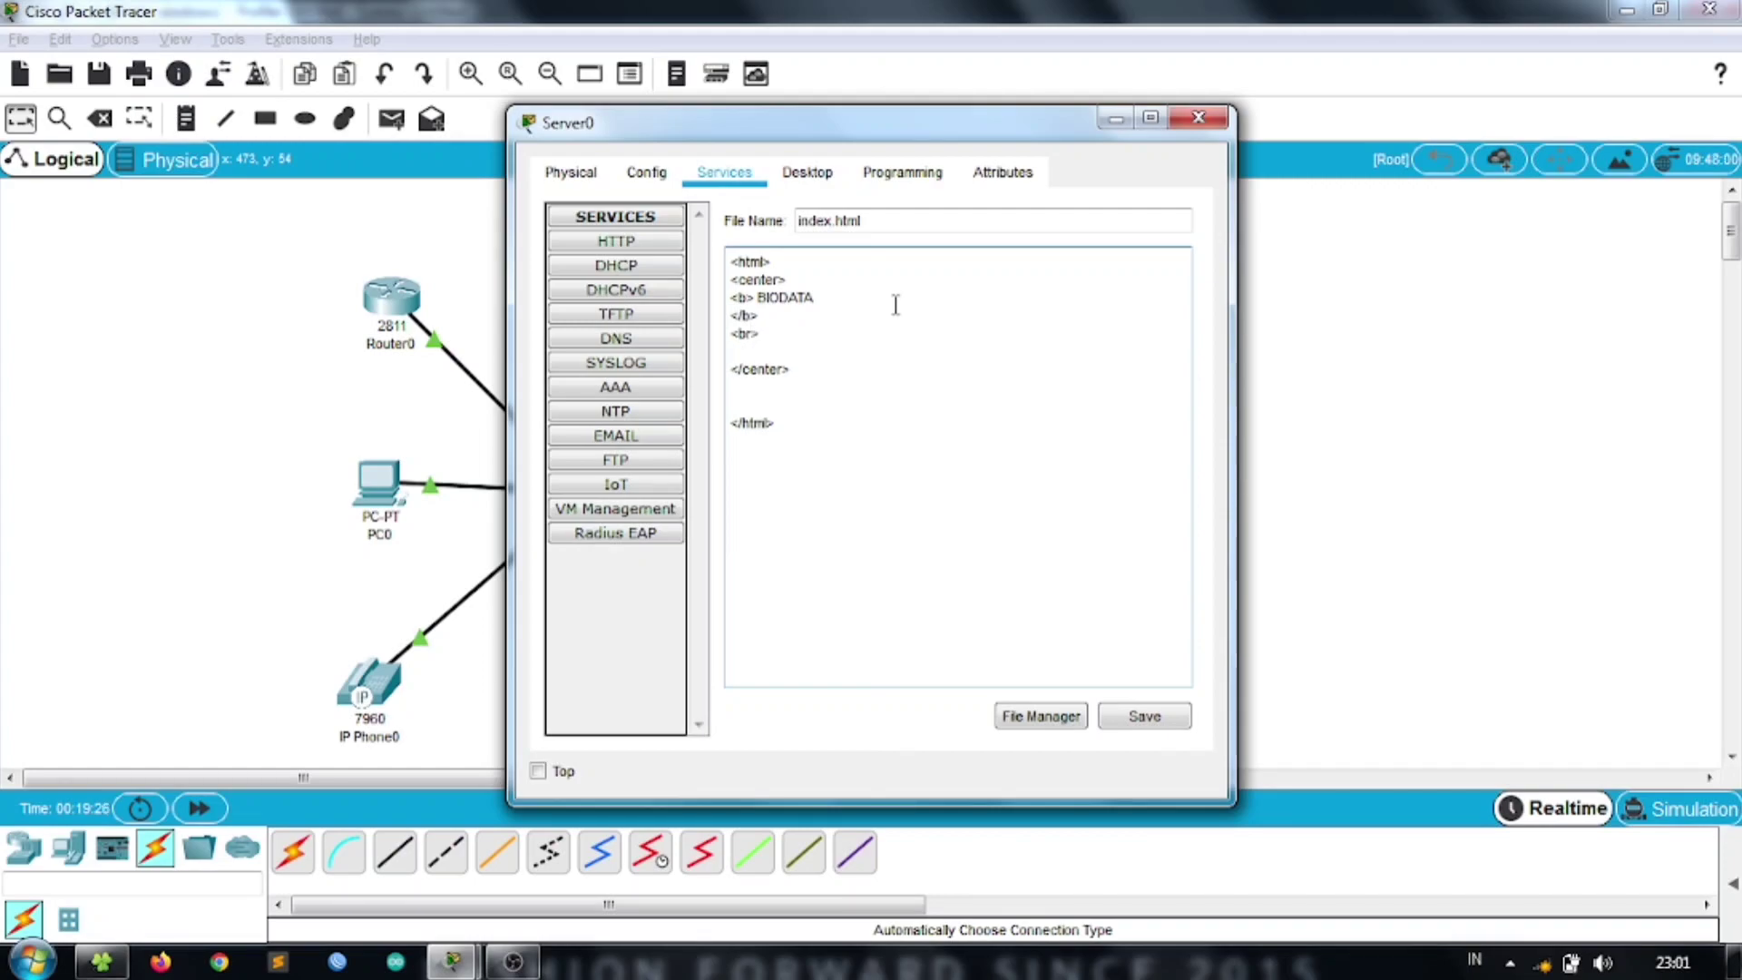
type("------------------------------------------")
key("Return")
type("<br>")
key("Return")
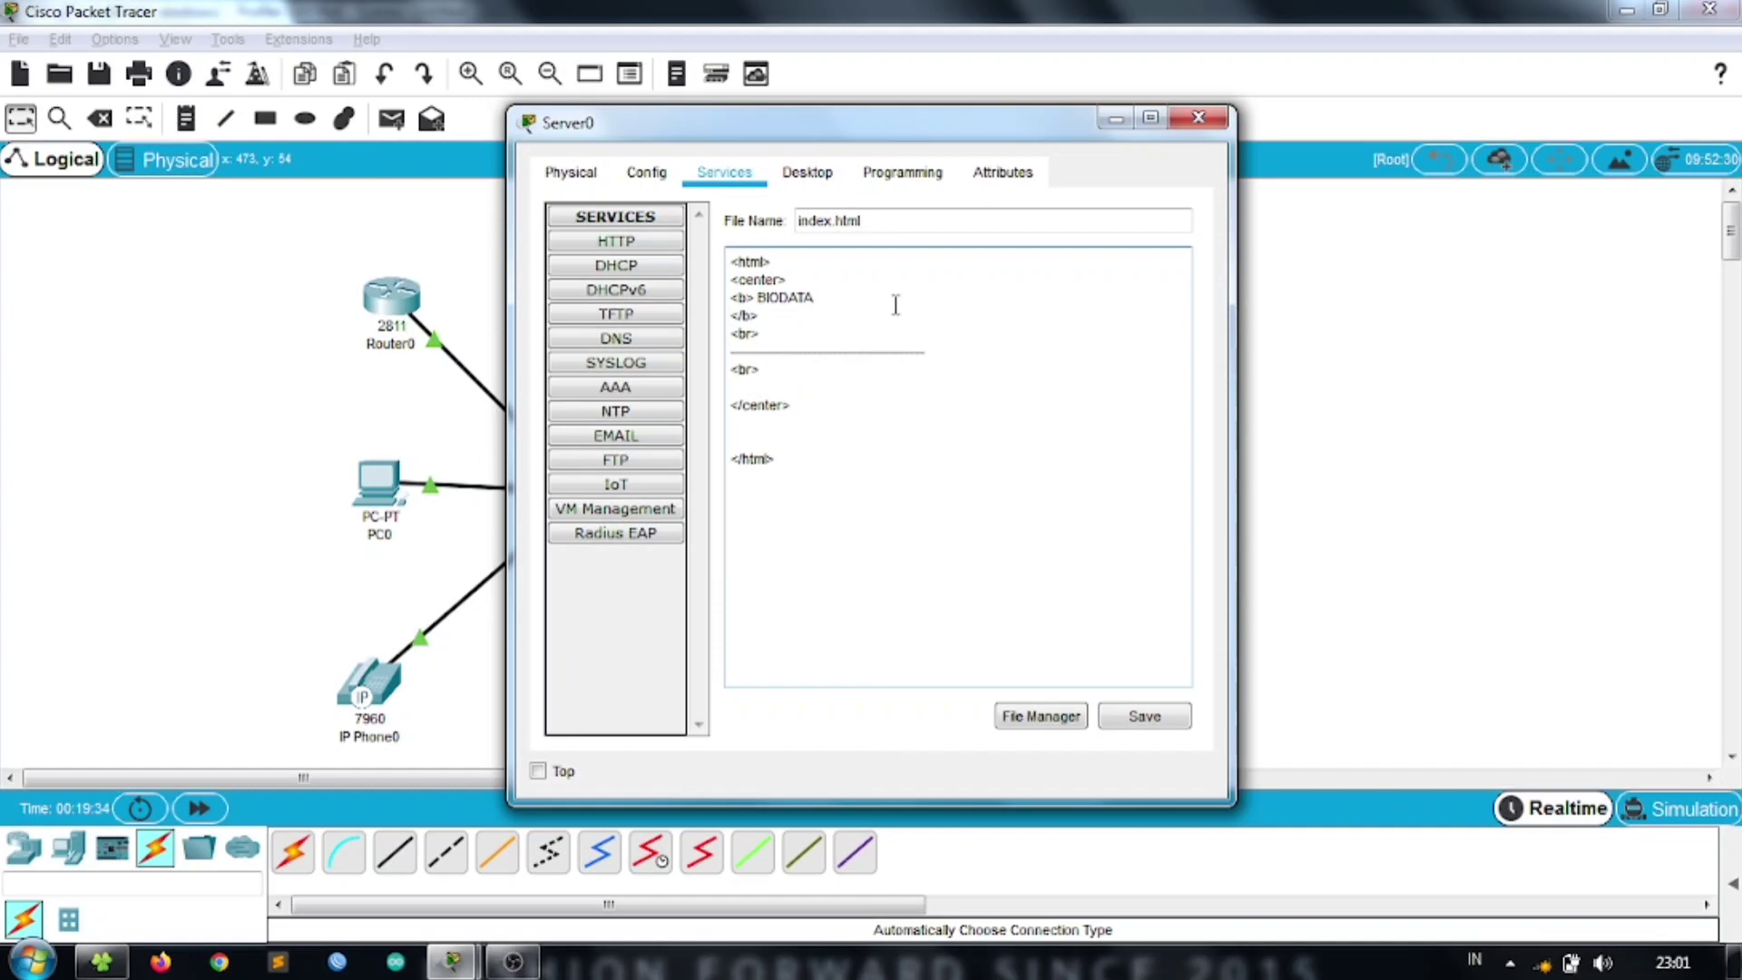
- Add the text SMK KARYA NASIONAL SINDANGWANGI inside a blue font tag pair below the separator line
type("<font color=\"blue\">")
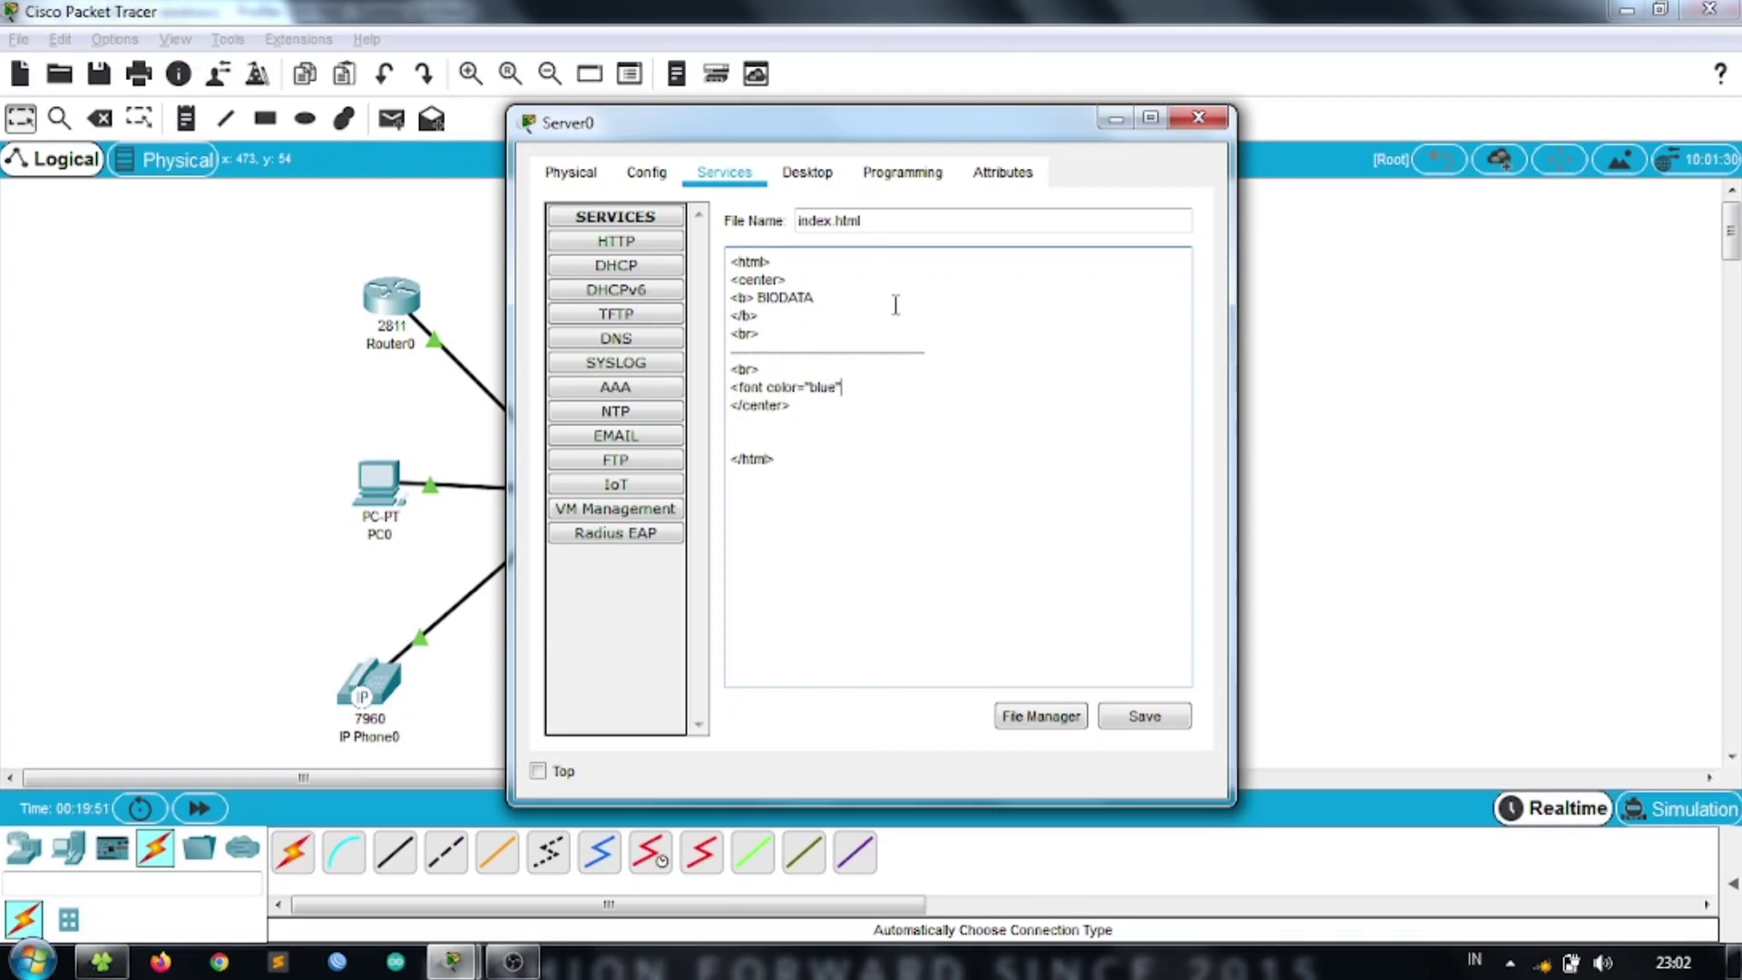
key("Return")
type("</font>")
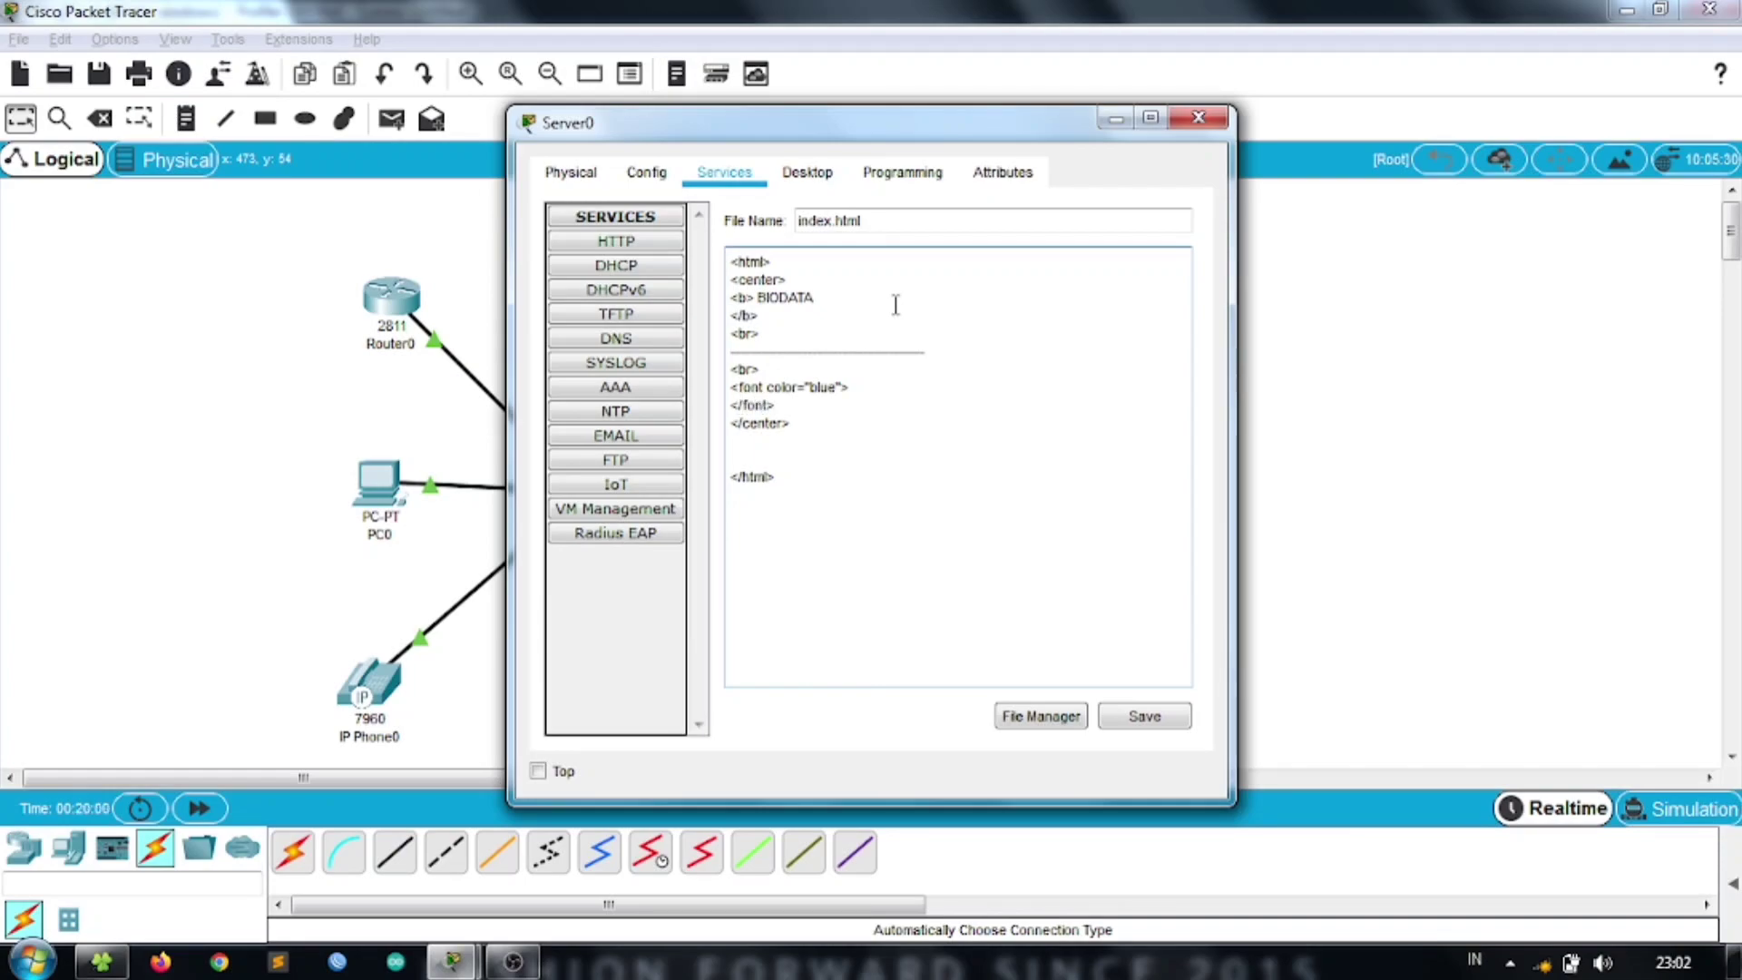
key("Return")
type("SMK")
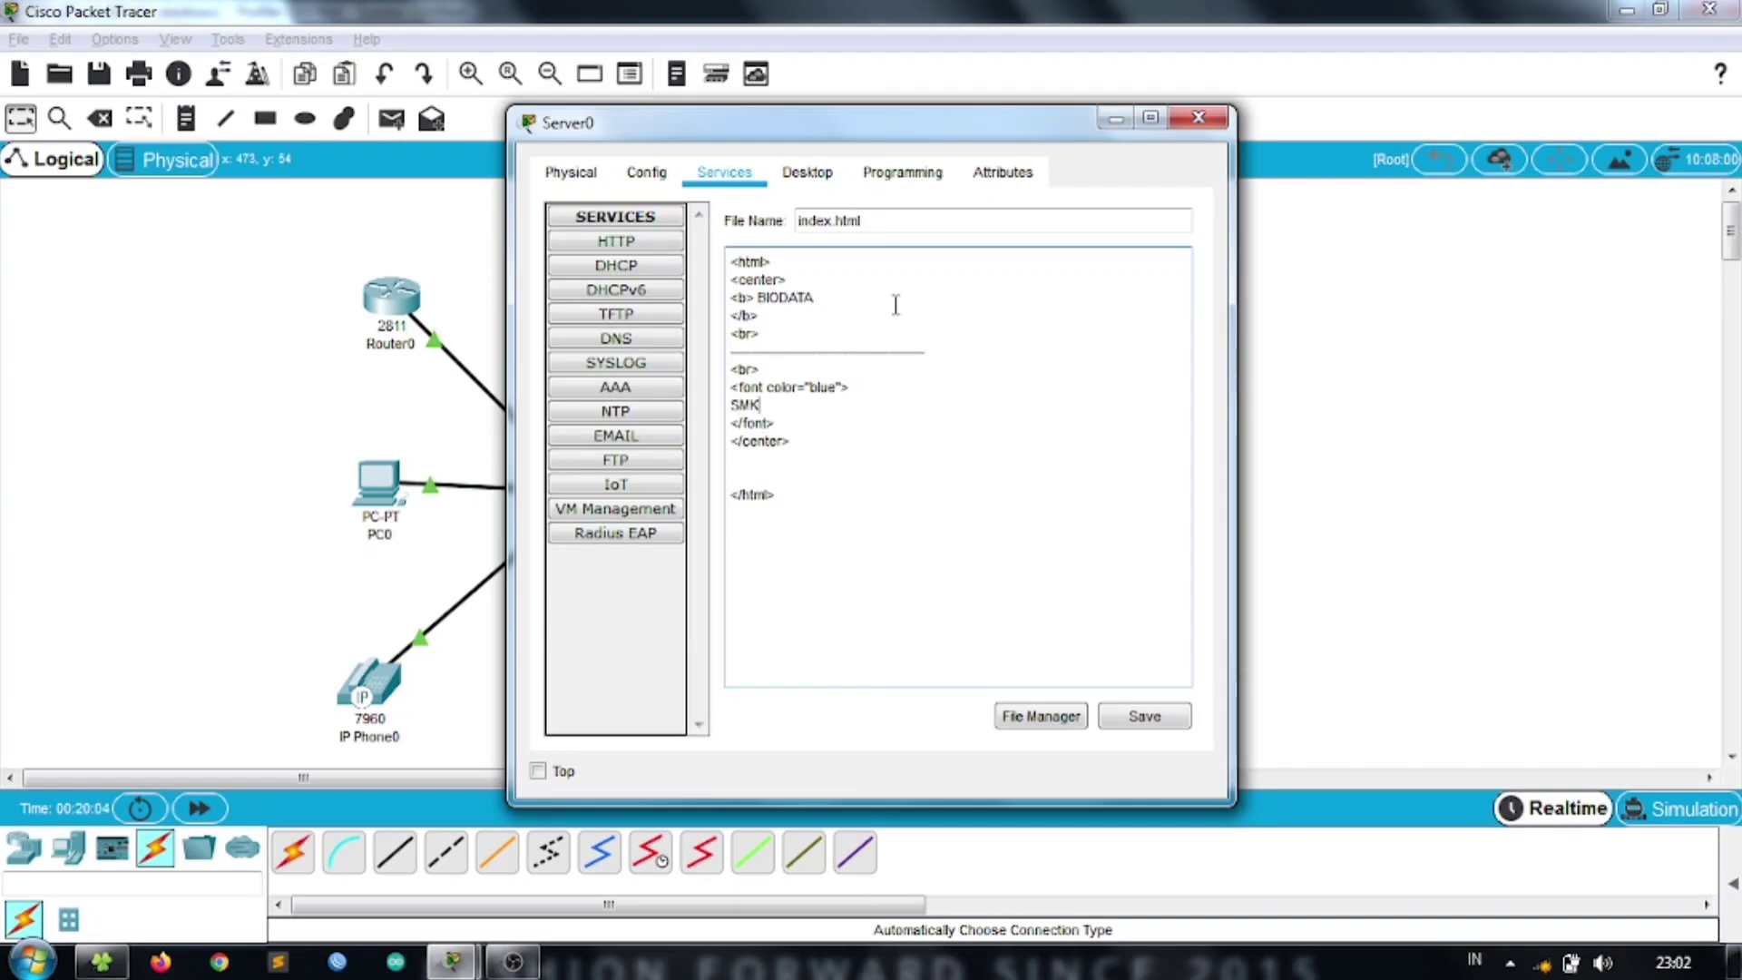
type(" KARYA NASIONAL SINDANGWANGI")
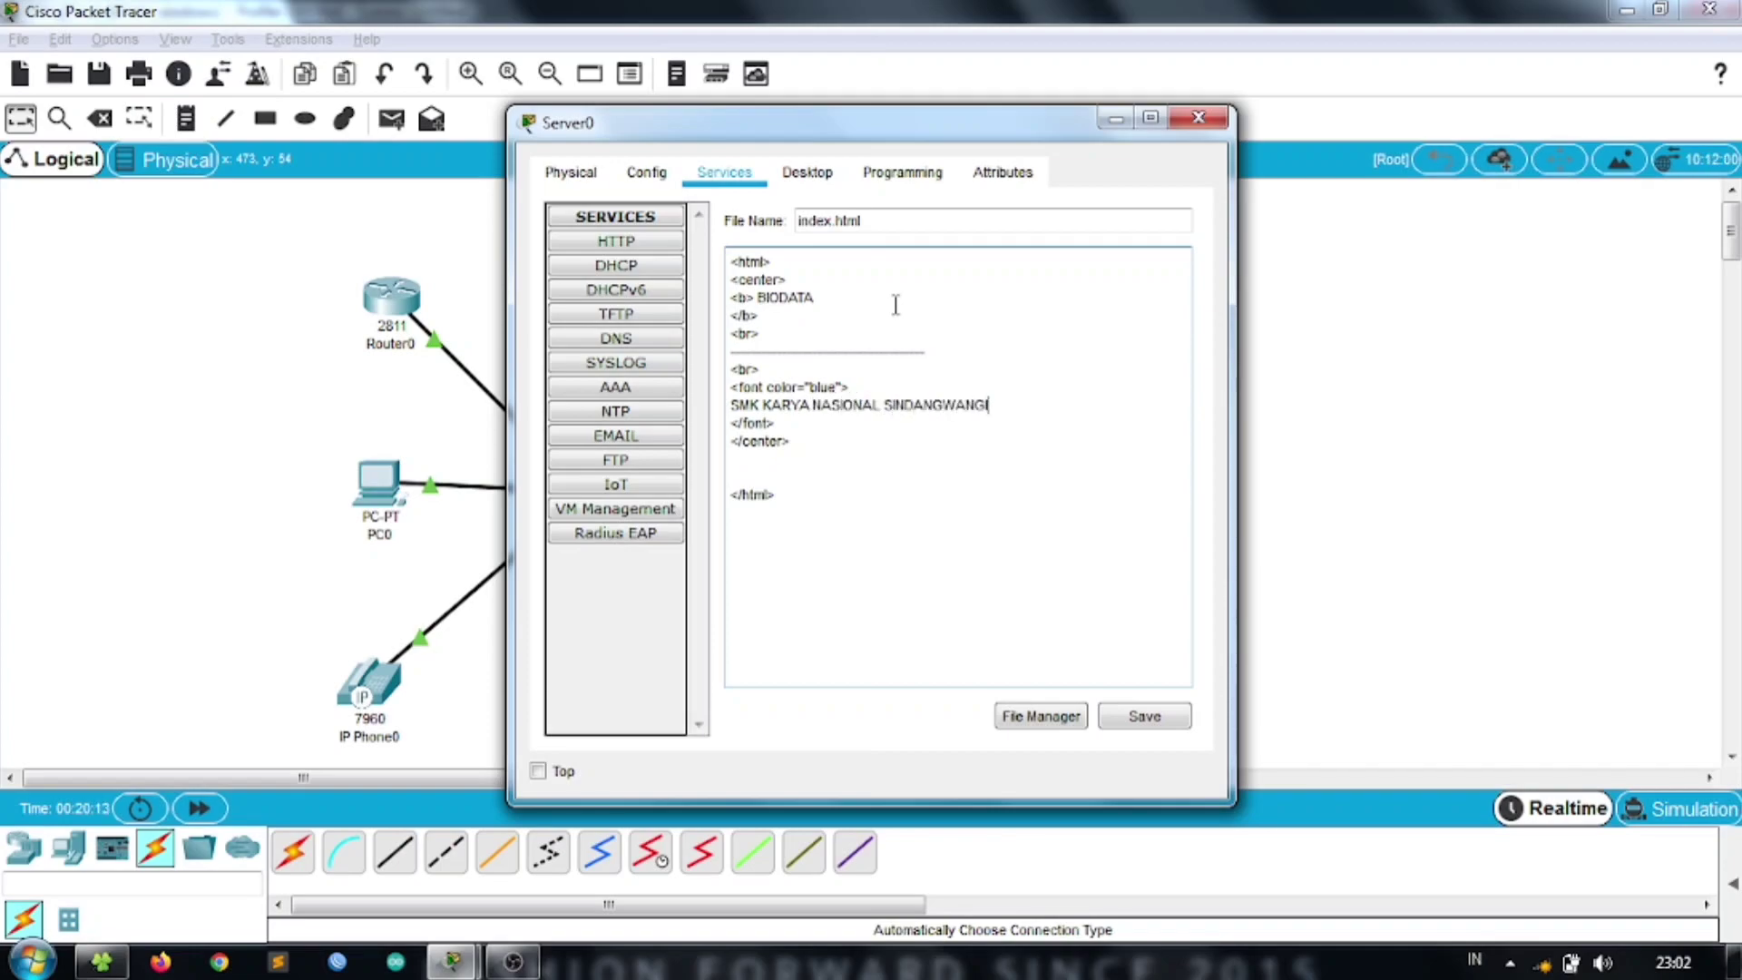
- Below the center block, add a br tag, a Nama line with the student's name, and the line "Kelas : XI TKJ"
key("Return")
type("<br>")
key("Return")
type("Nama : Dadan")
key("Return")
type("Kelas :")
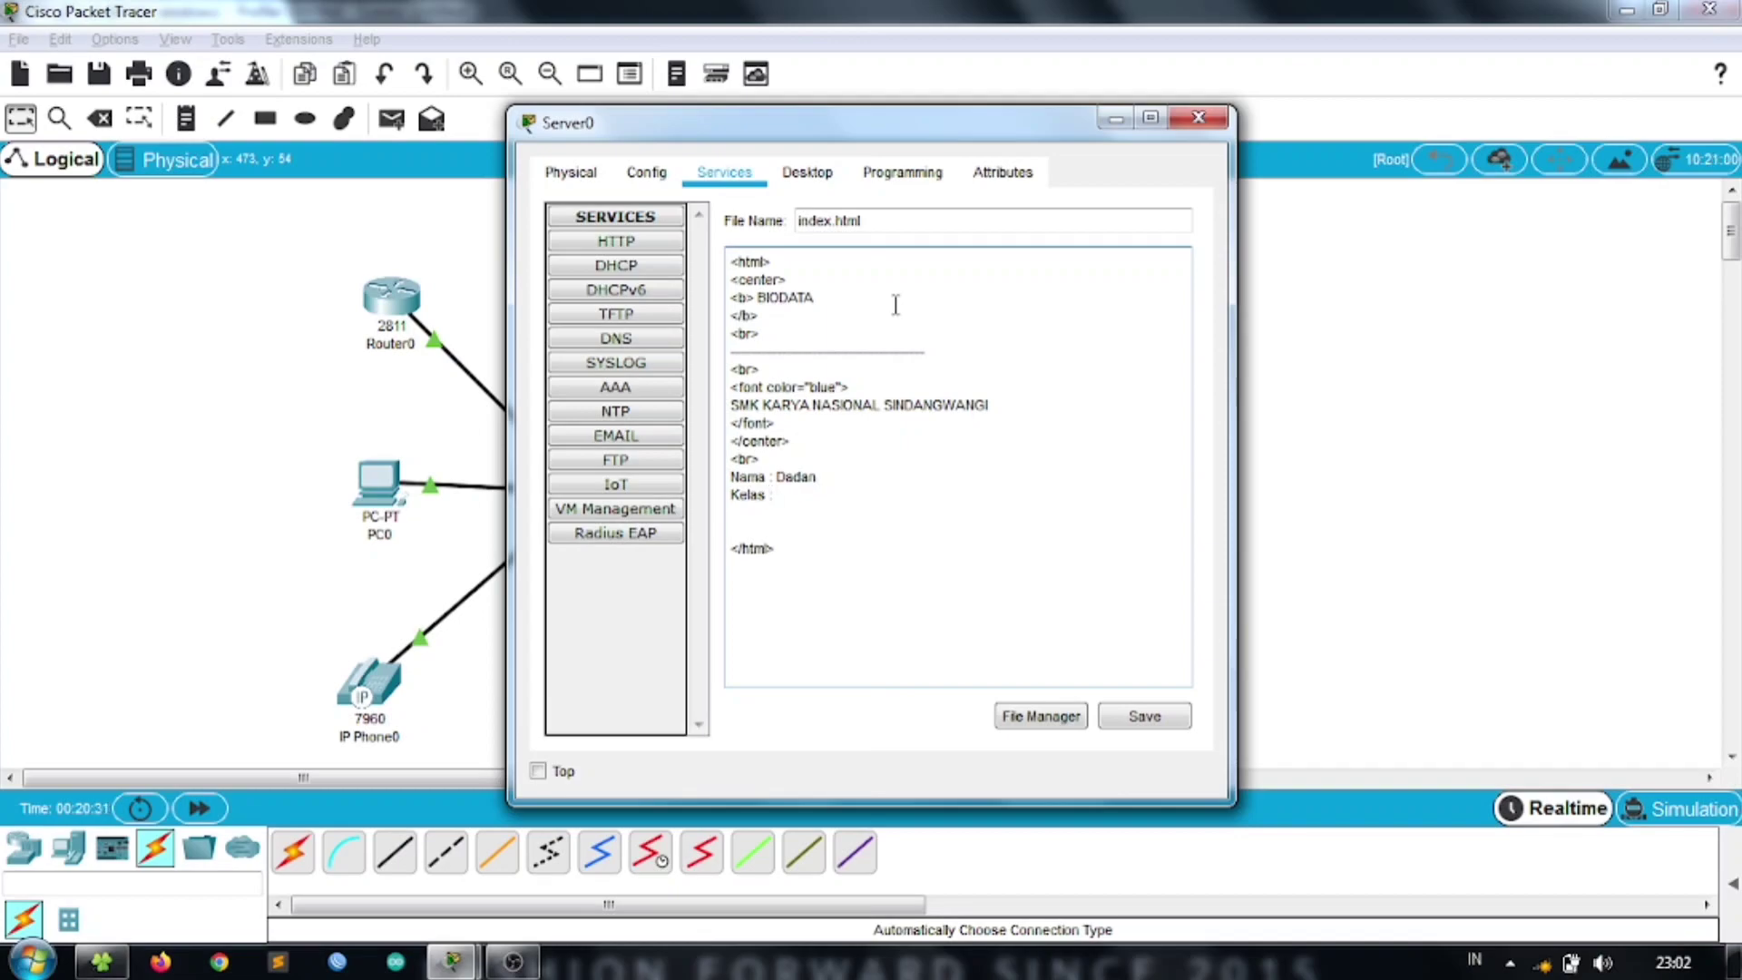
type(" XI TKJ")
- Add an Alamat line with the student's address, and insert a br tag between the Nama and Kelas lines
key("Return")
type("An")
key("BackSpace")
type("lamat : Sii")
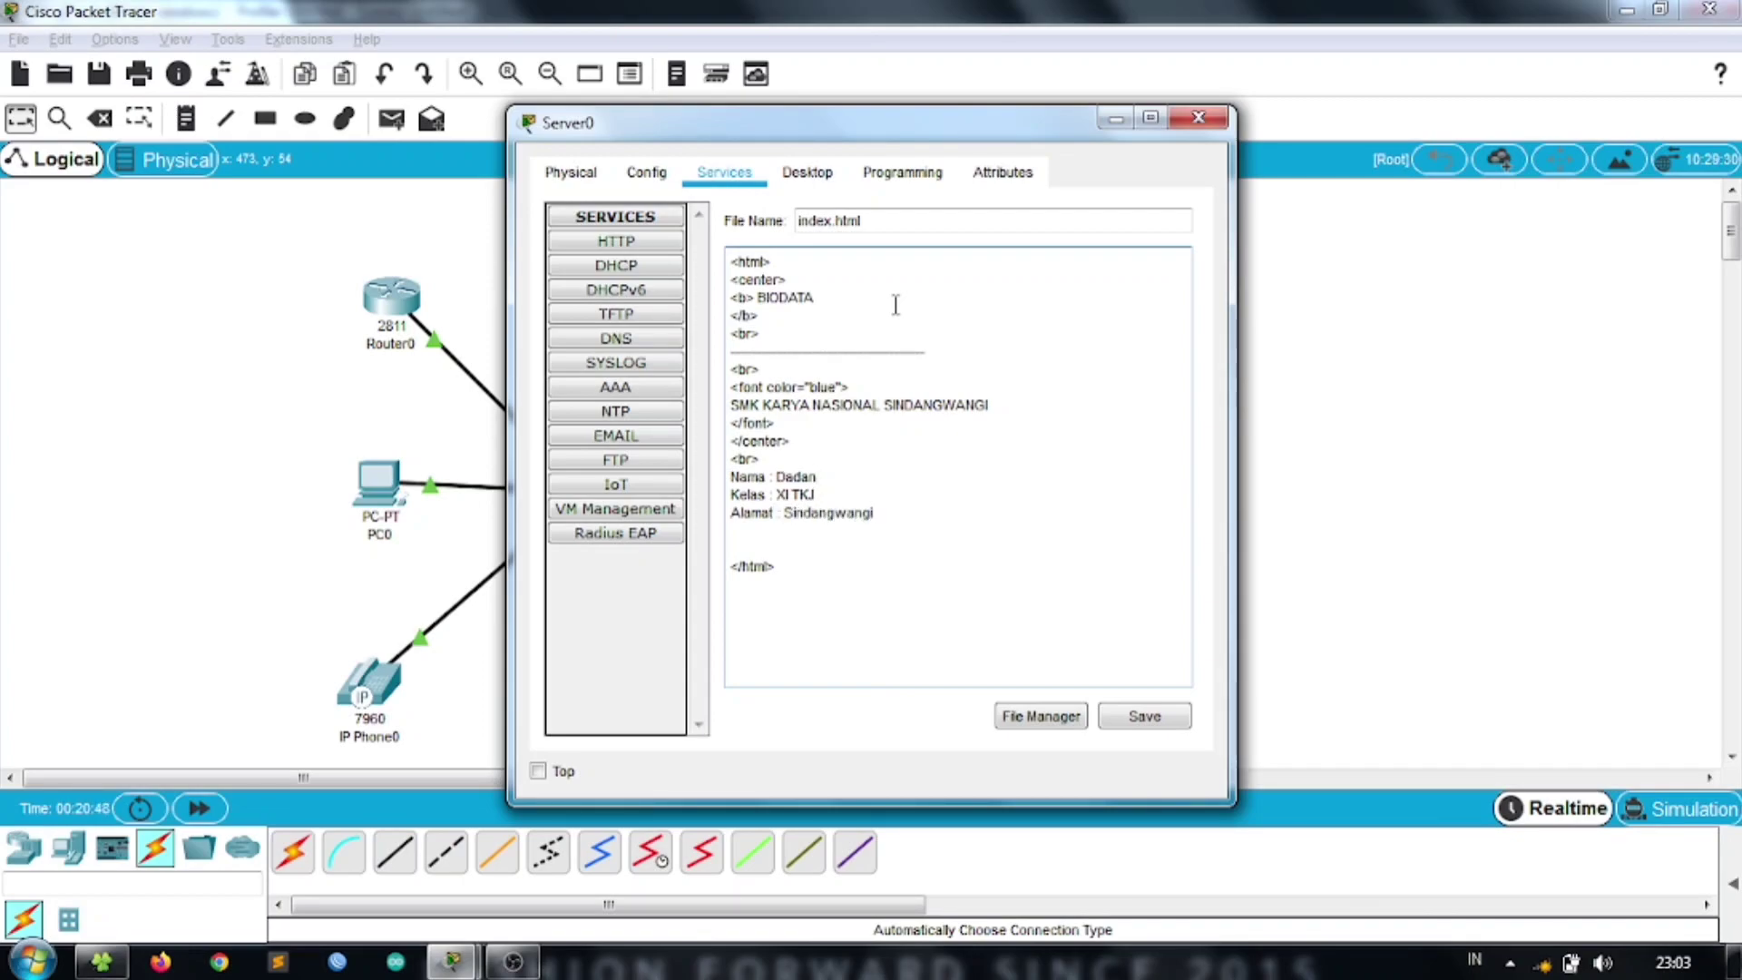
key("Return")
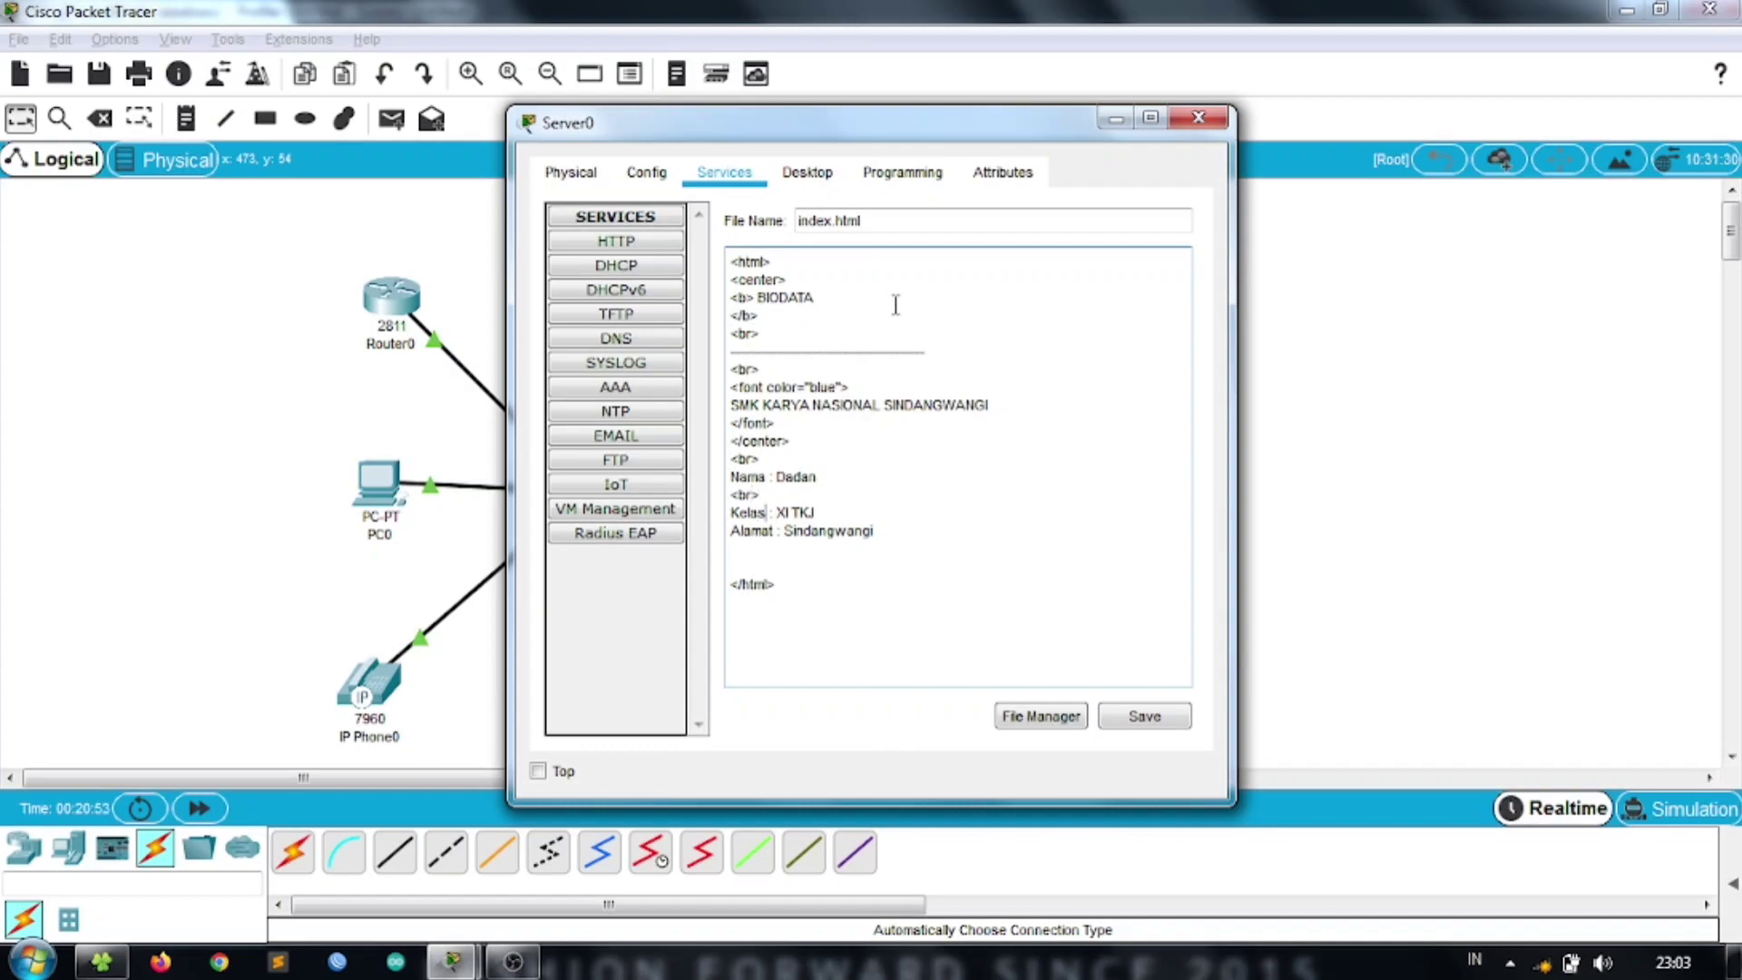
- Insert a br tag between the Kelas and Alamat lines, remove the blank lines above the closing html tag, and save index.html, overwriting the existing file
key("End")
key("Return")
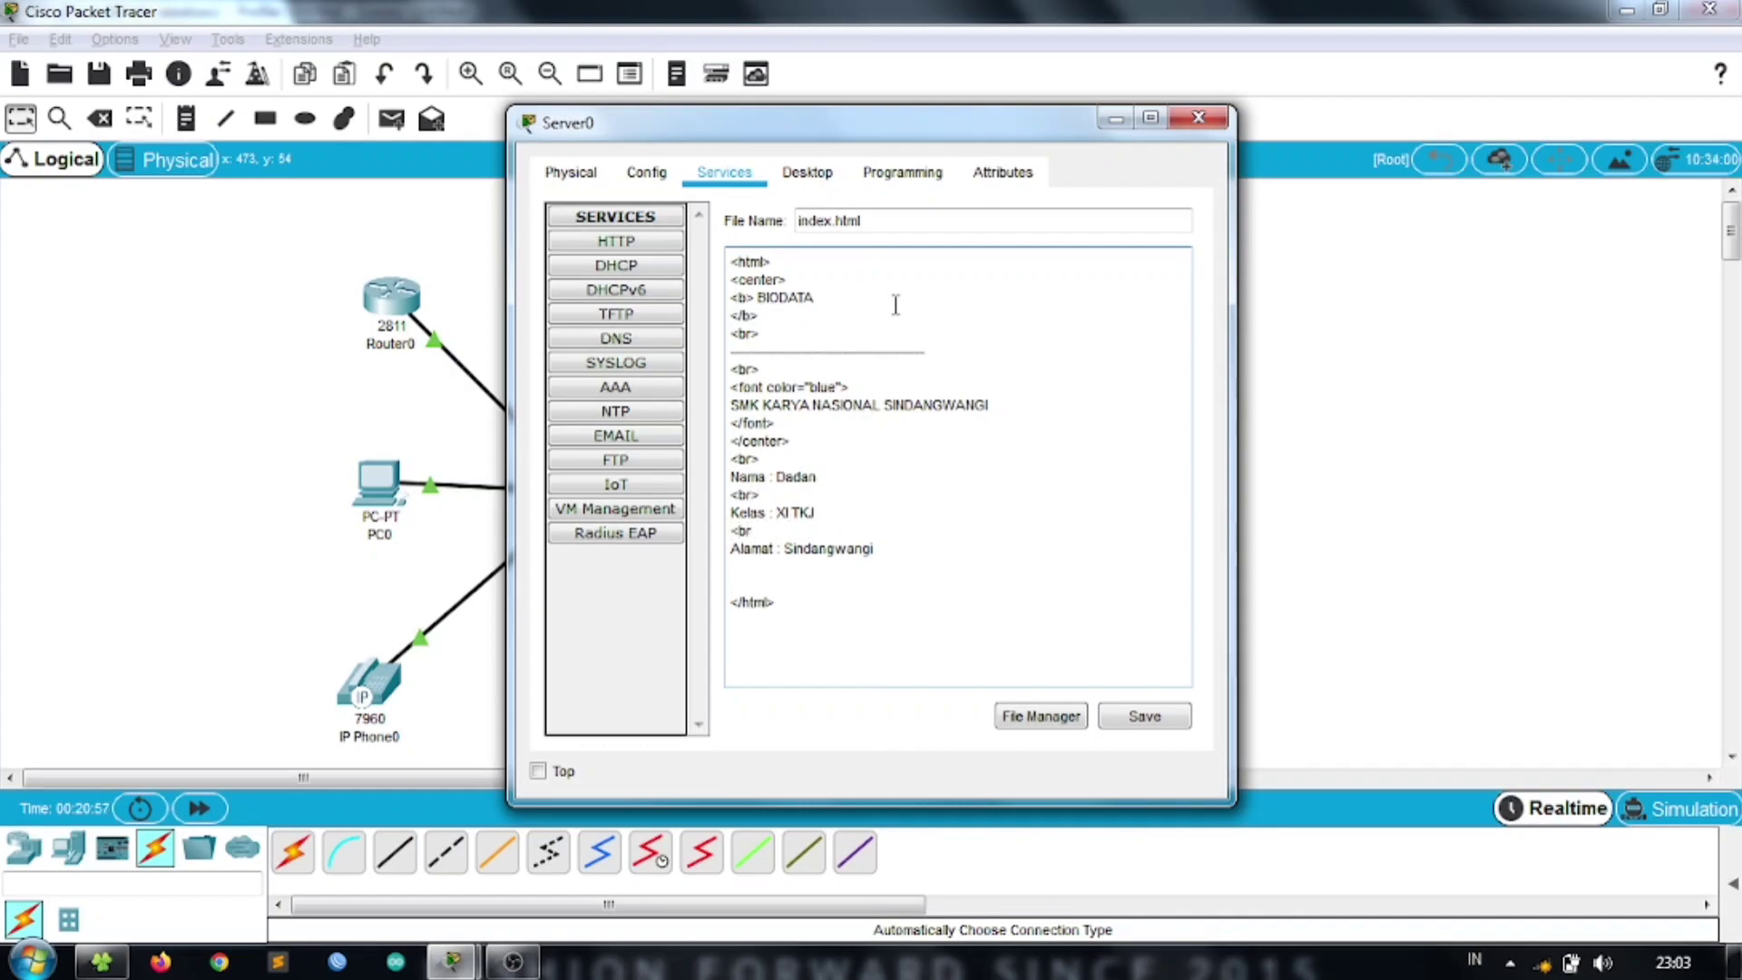
key("Delete")
key("Delete")
left_click(1164, 727)
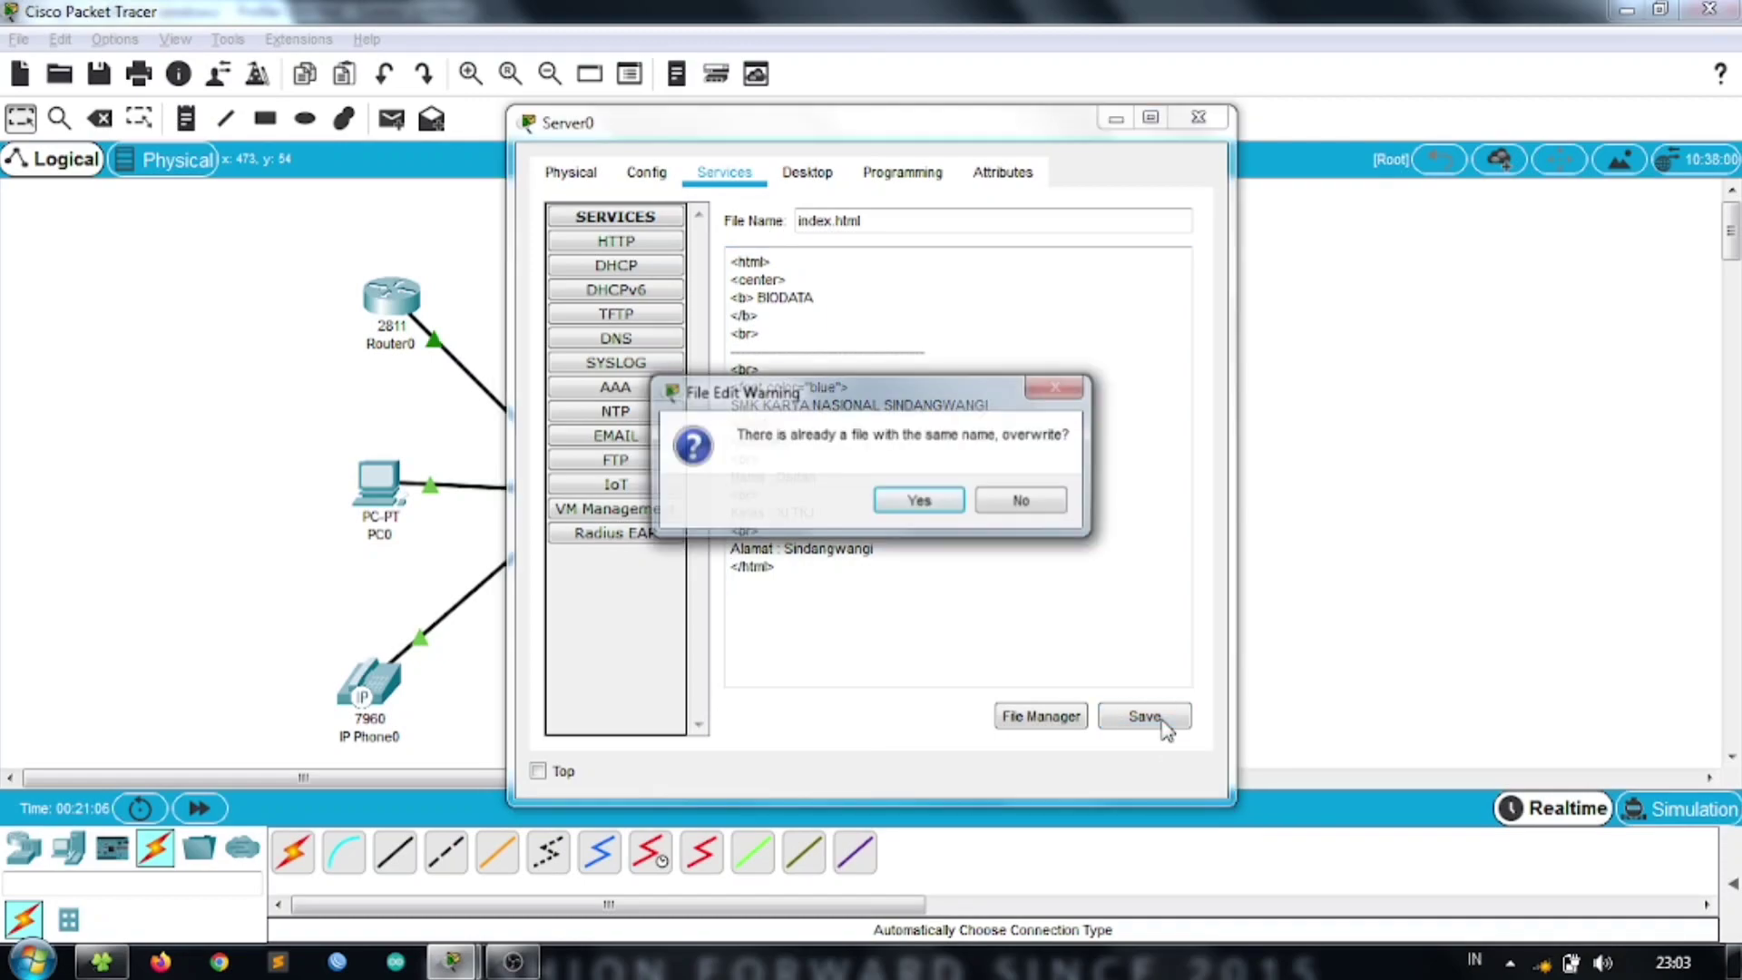
left_click(920, 502)
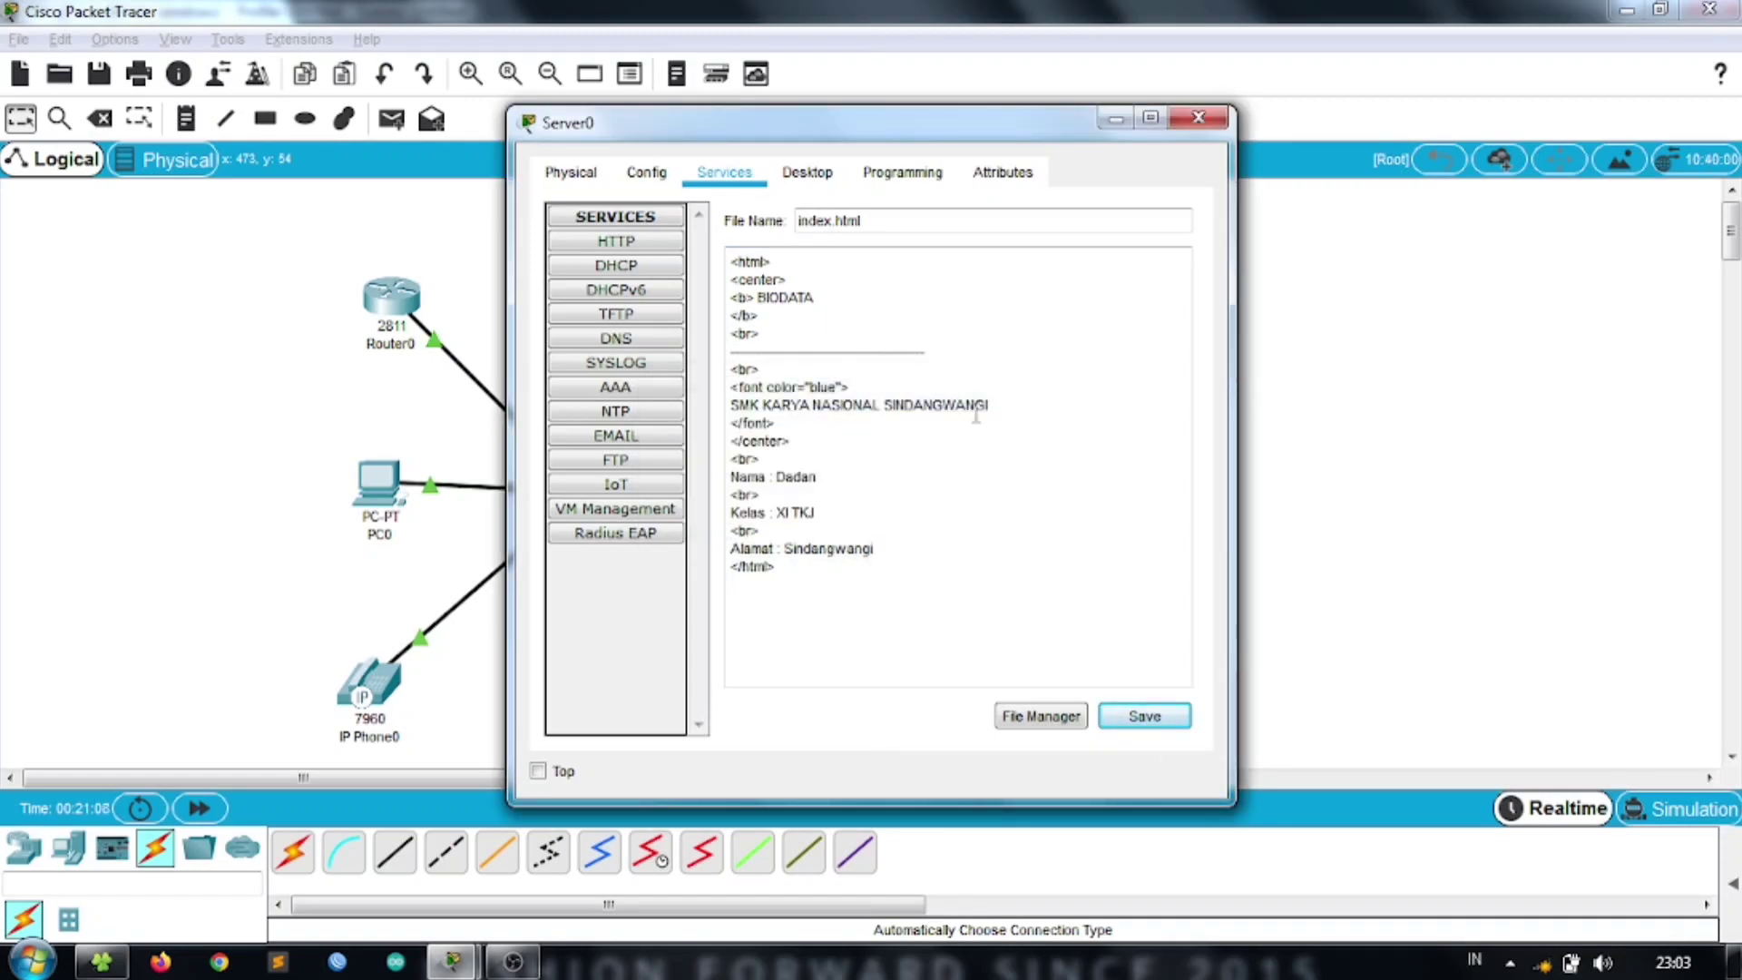
- Look up Server0's IP address in its IP configuration, and close the configuration again
left_click(807, 173)
left_click(623, 248)
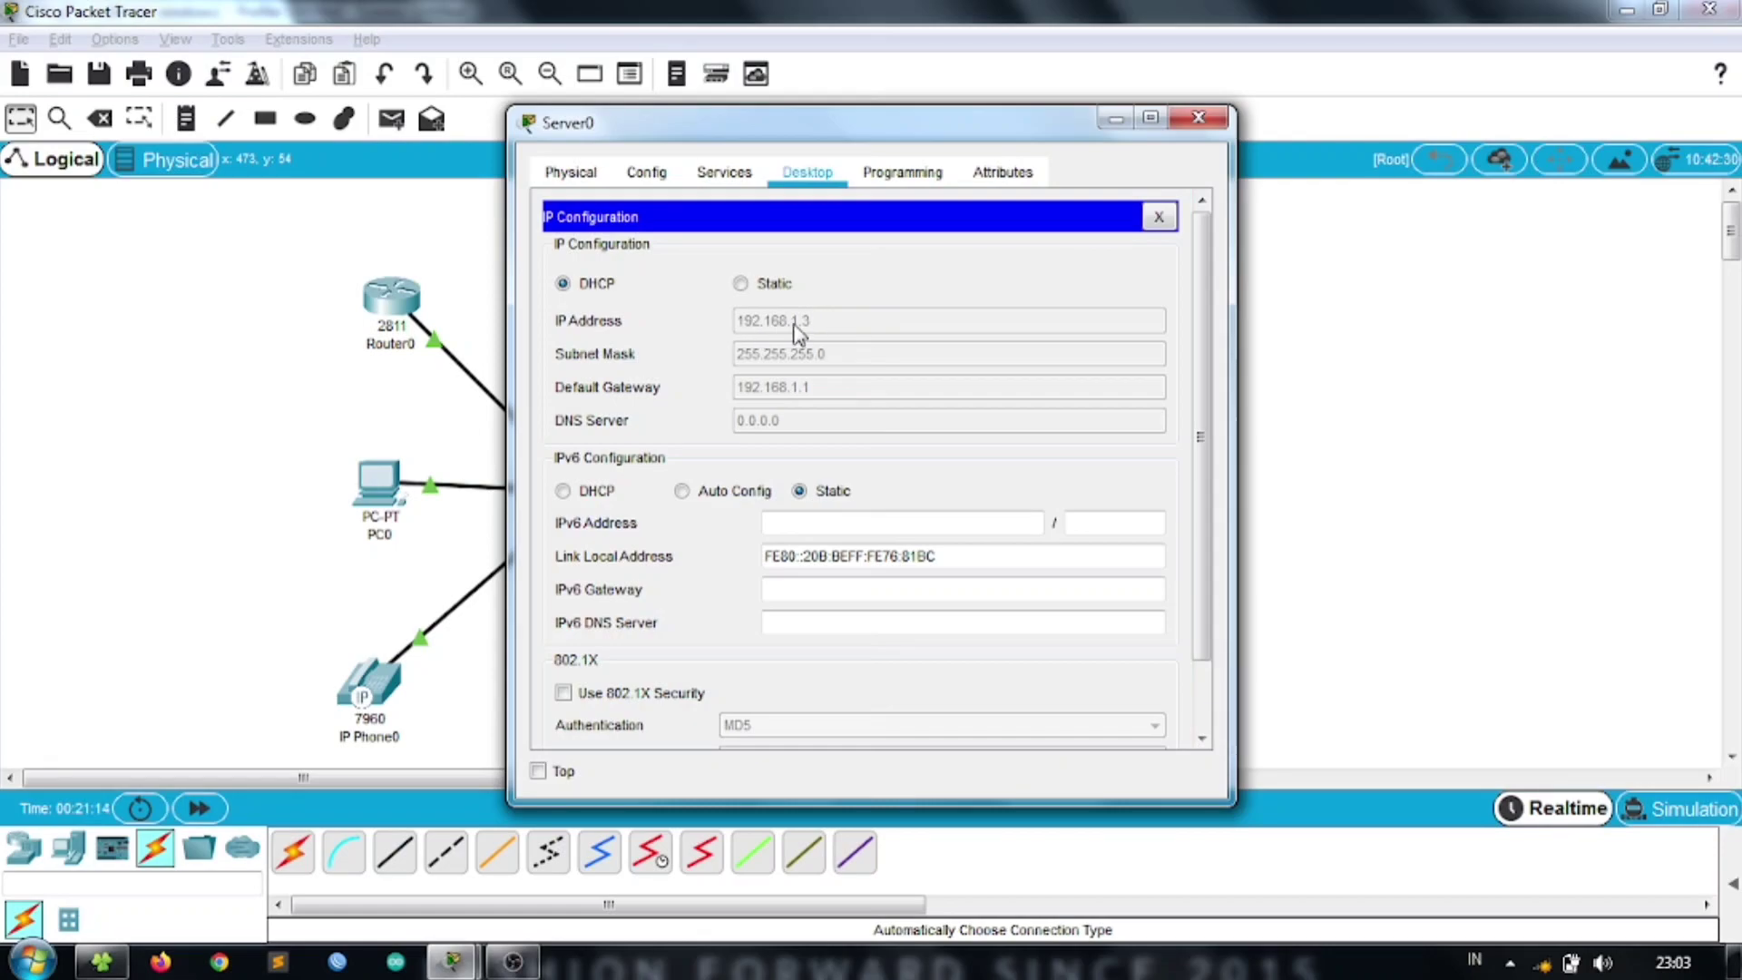
left_click(1159, 217)
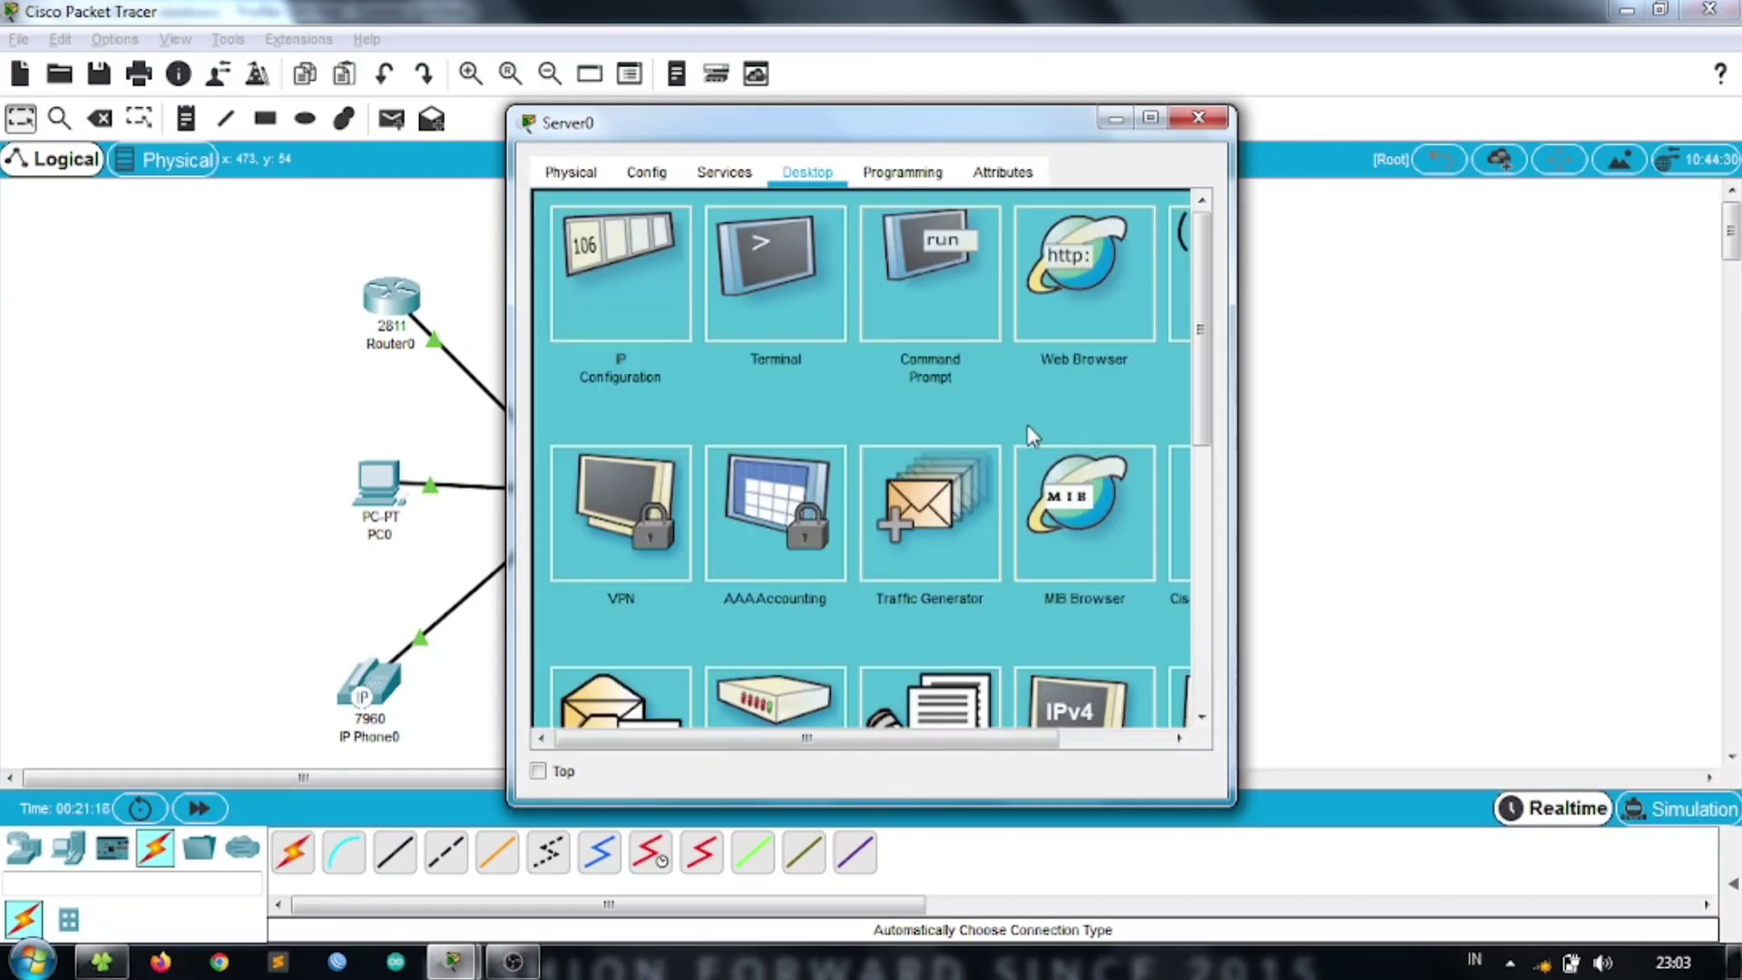
- Load the page at 192.168.1.3 in Server0's web browser
left_click_drag(790, 739, 856, 739)
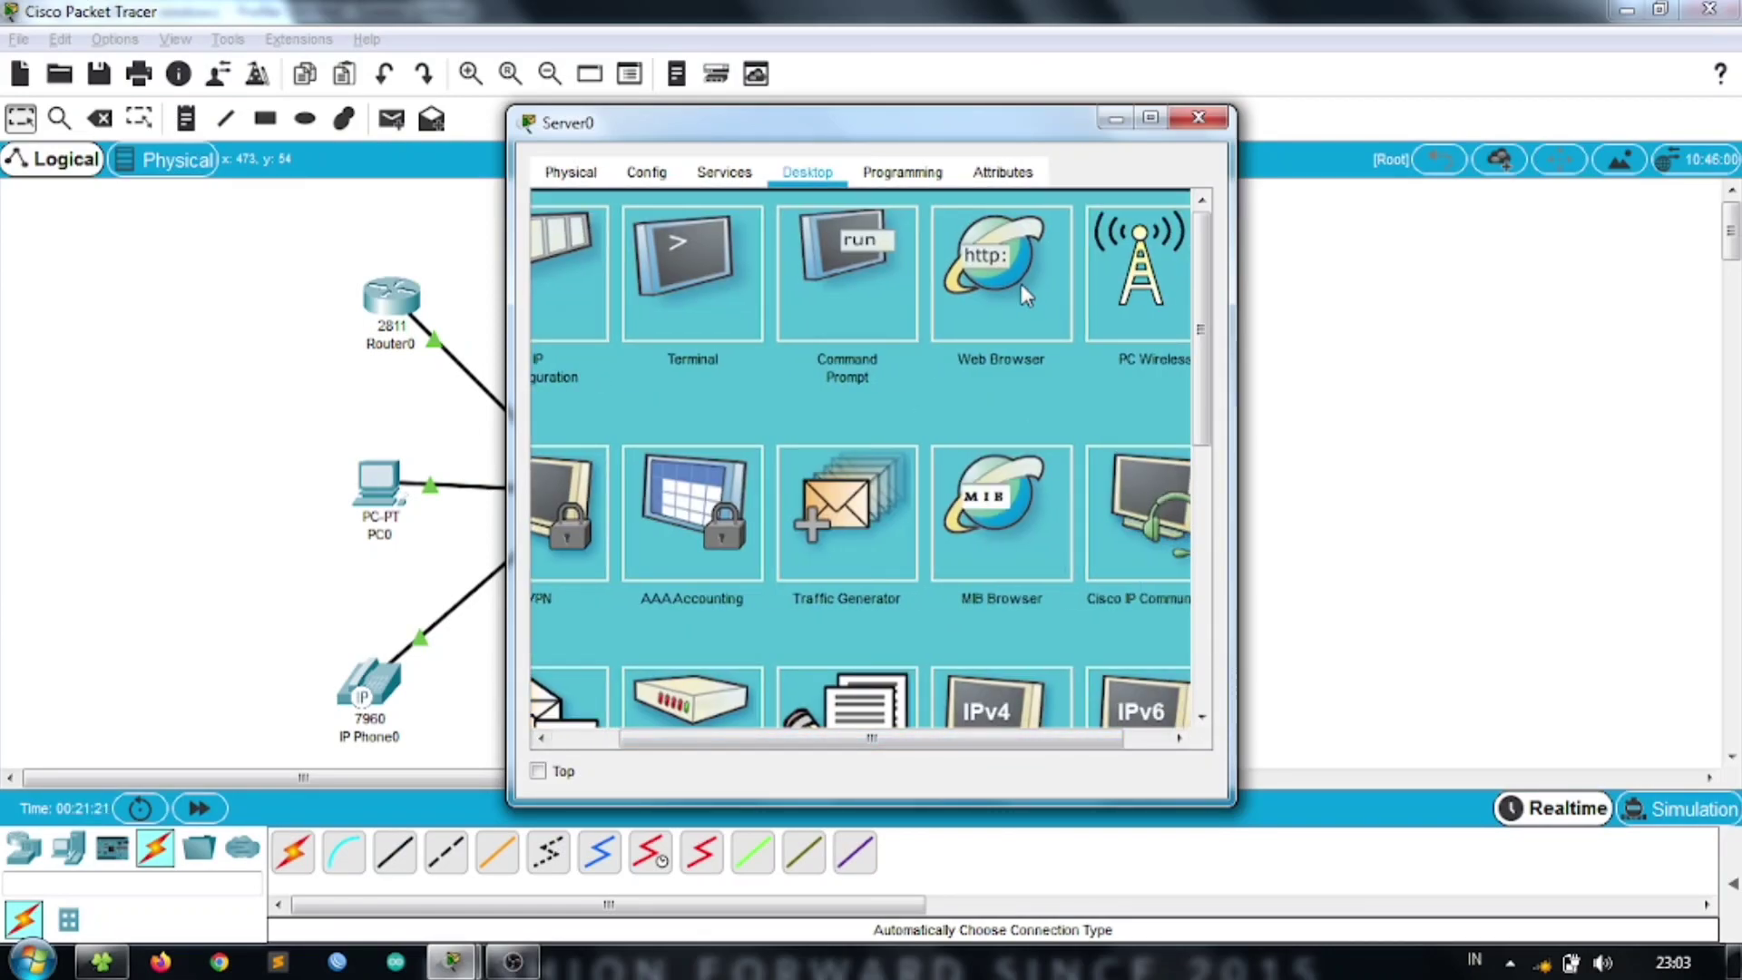
left_click(1113, 349)
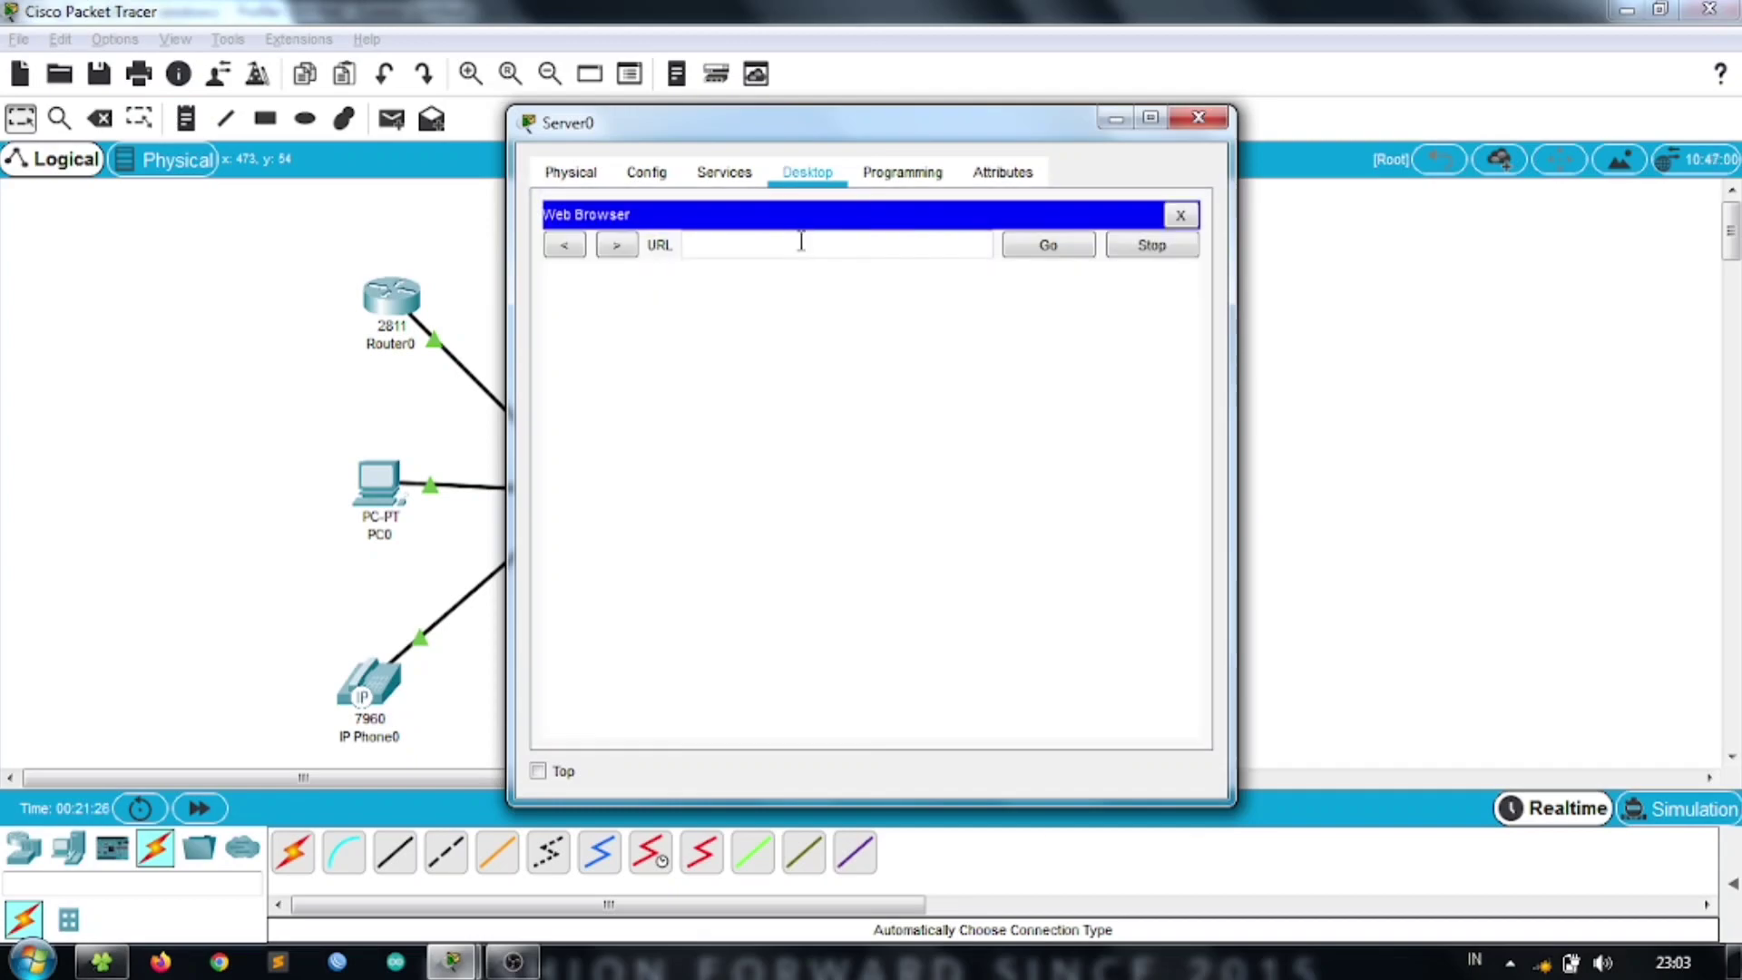
type("192.168.1.")
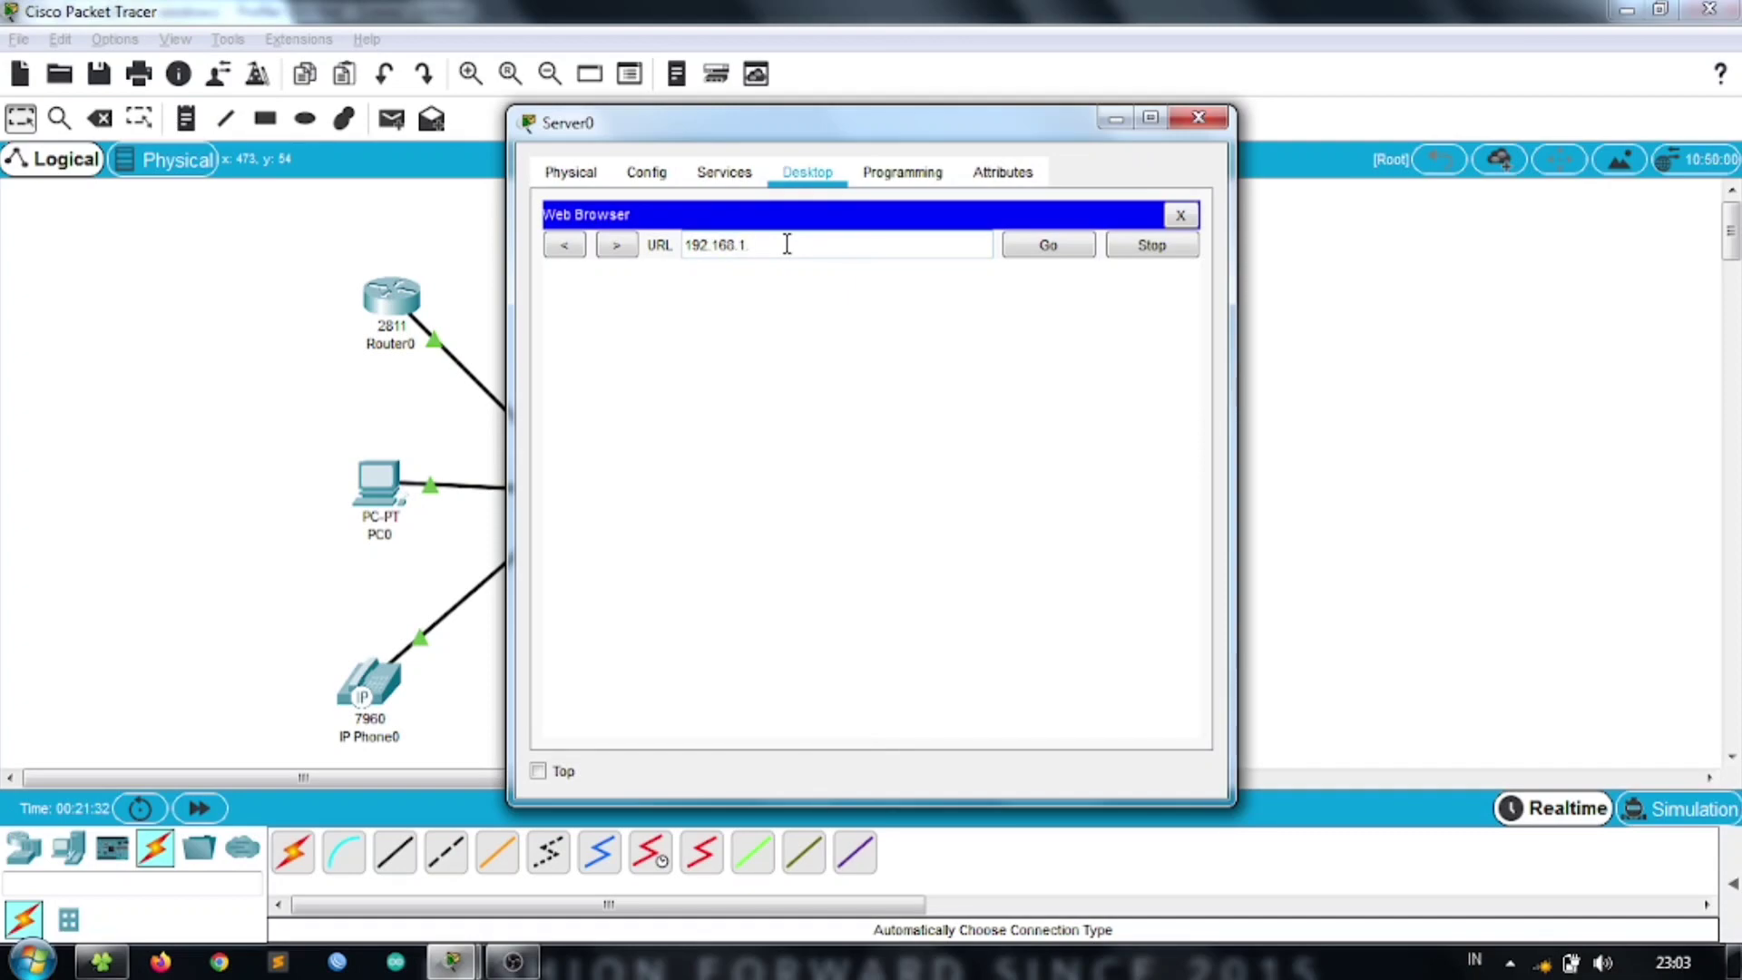
type("3")
left_click(1055, 254)
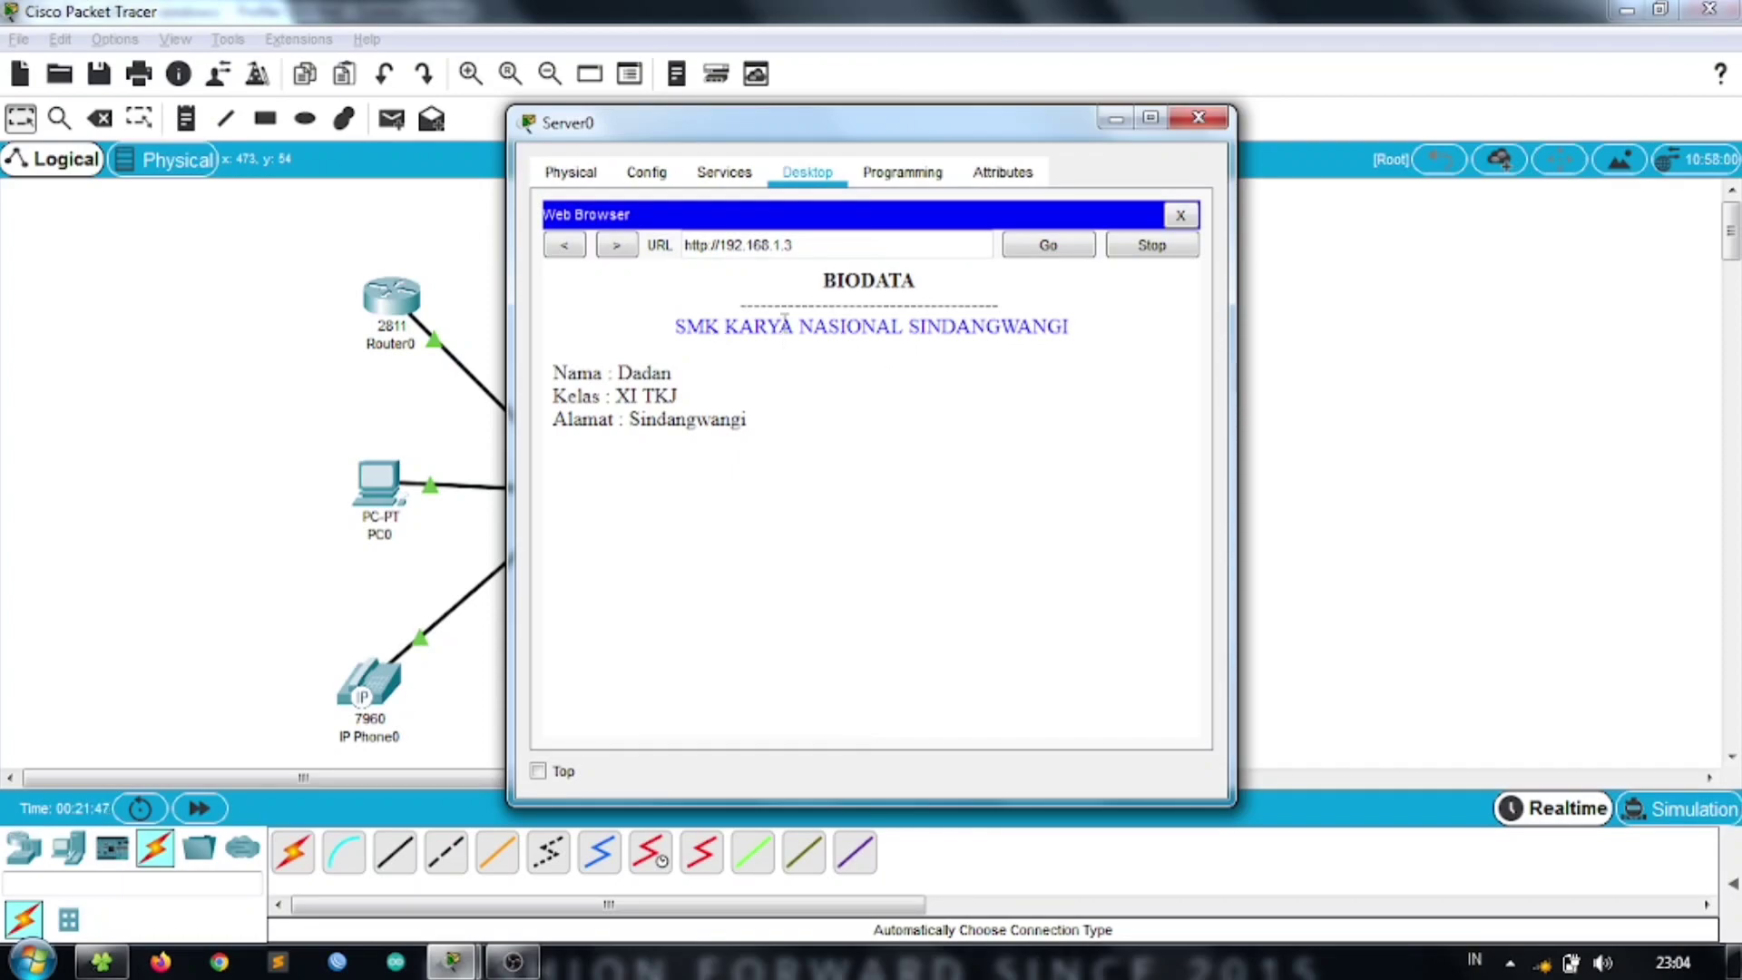
- Lengthen the separator line below BIODATA in index.html, save over the existing file, and reload the page in Server0's web browser
left_click(724, 172)
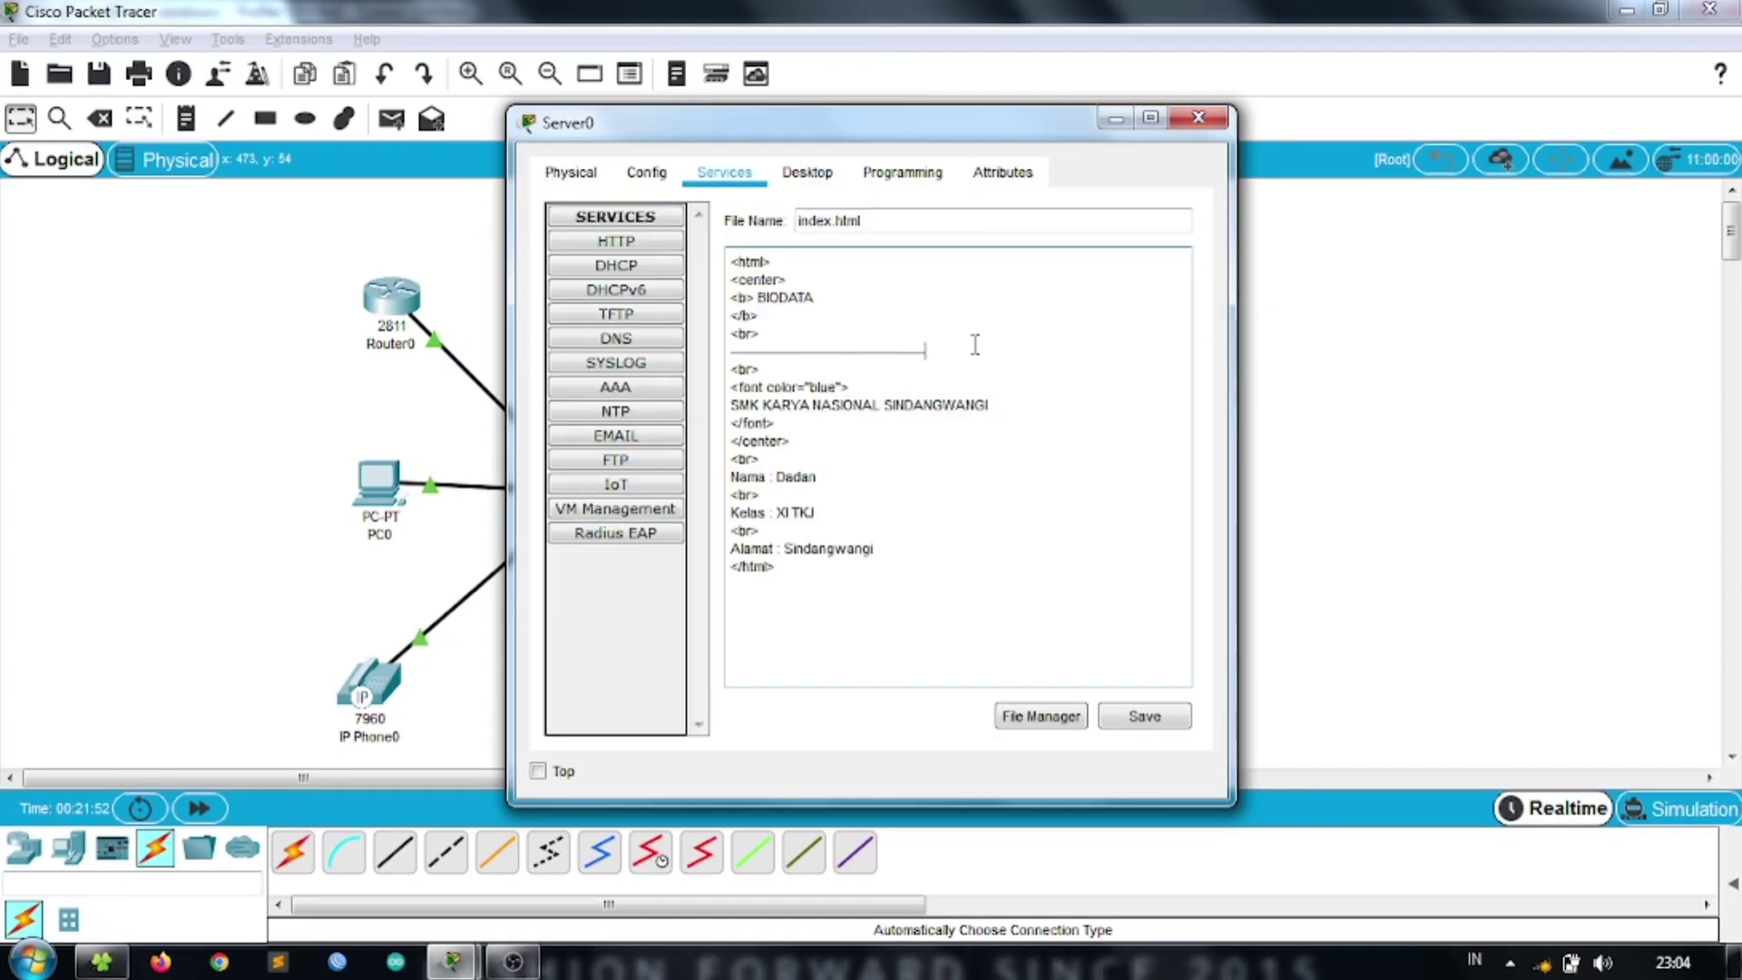
type("_____________________________________")
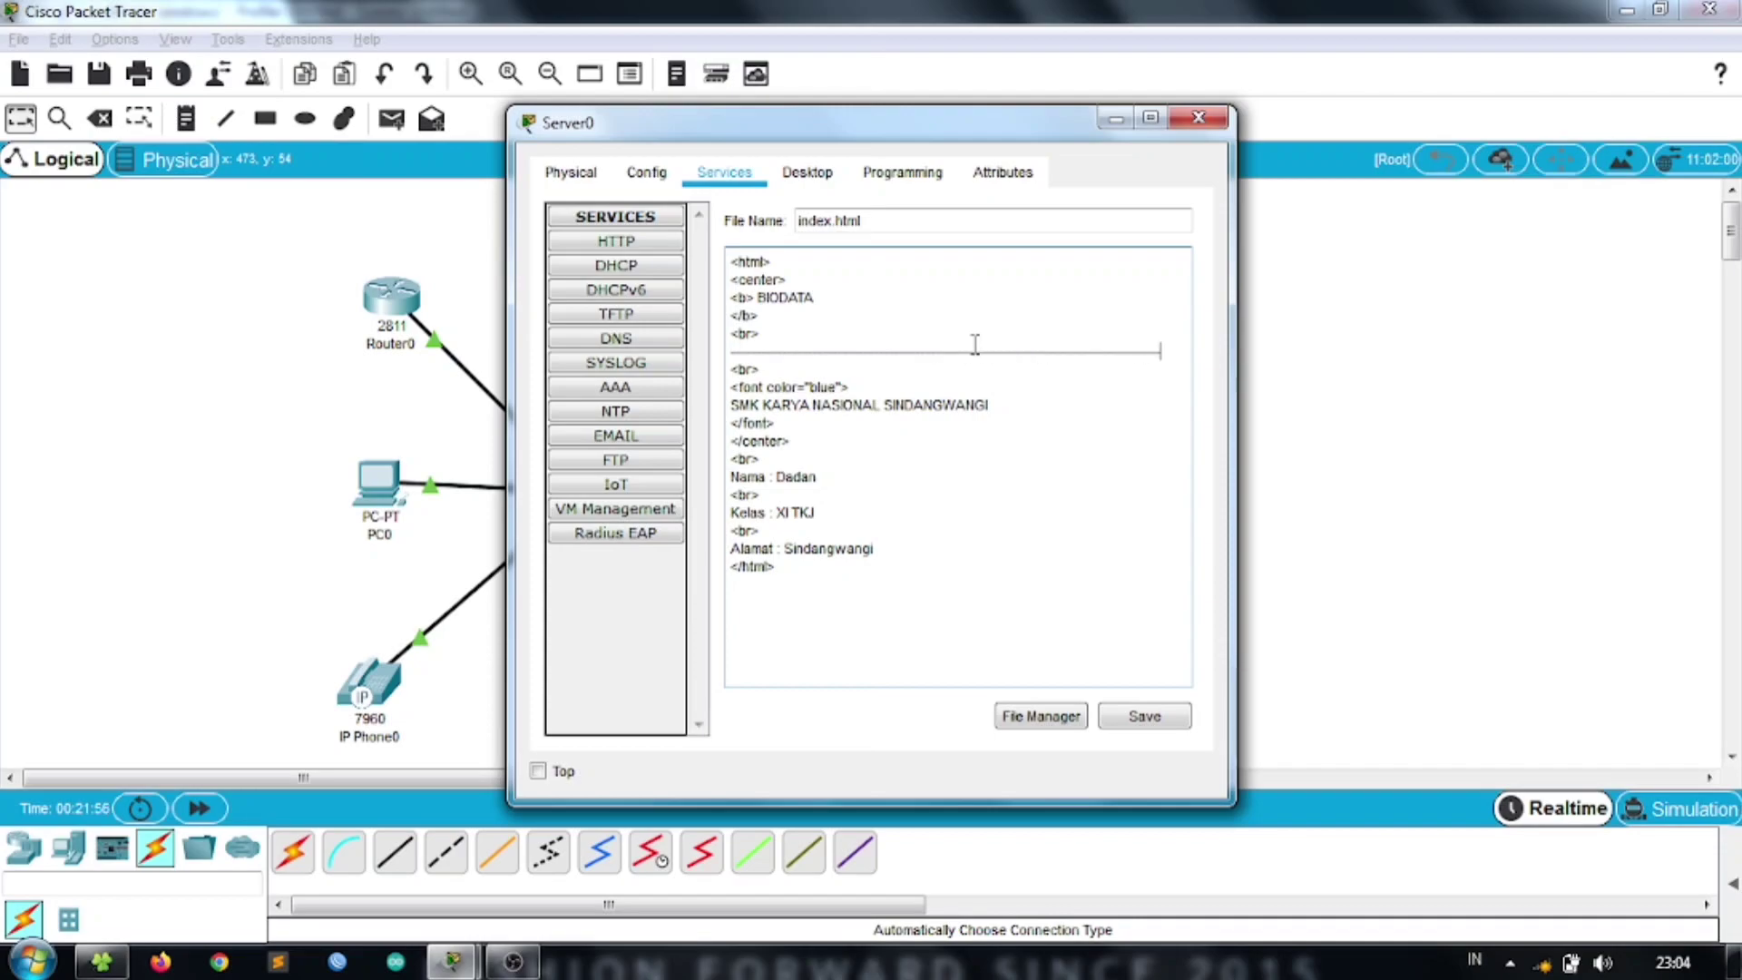
left_click(1145, 716)
left_click(953, 504)
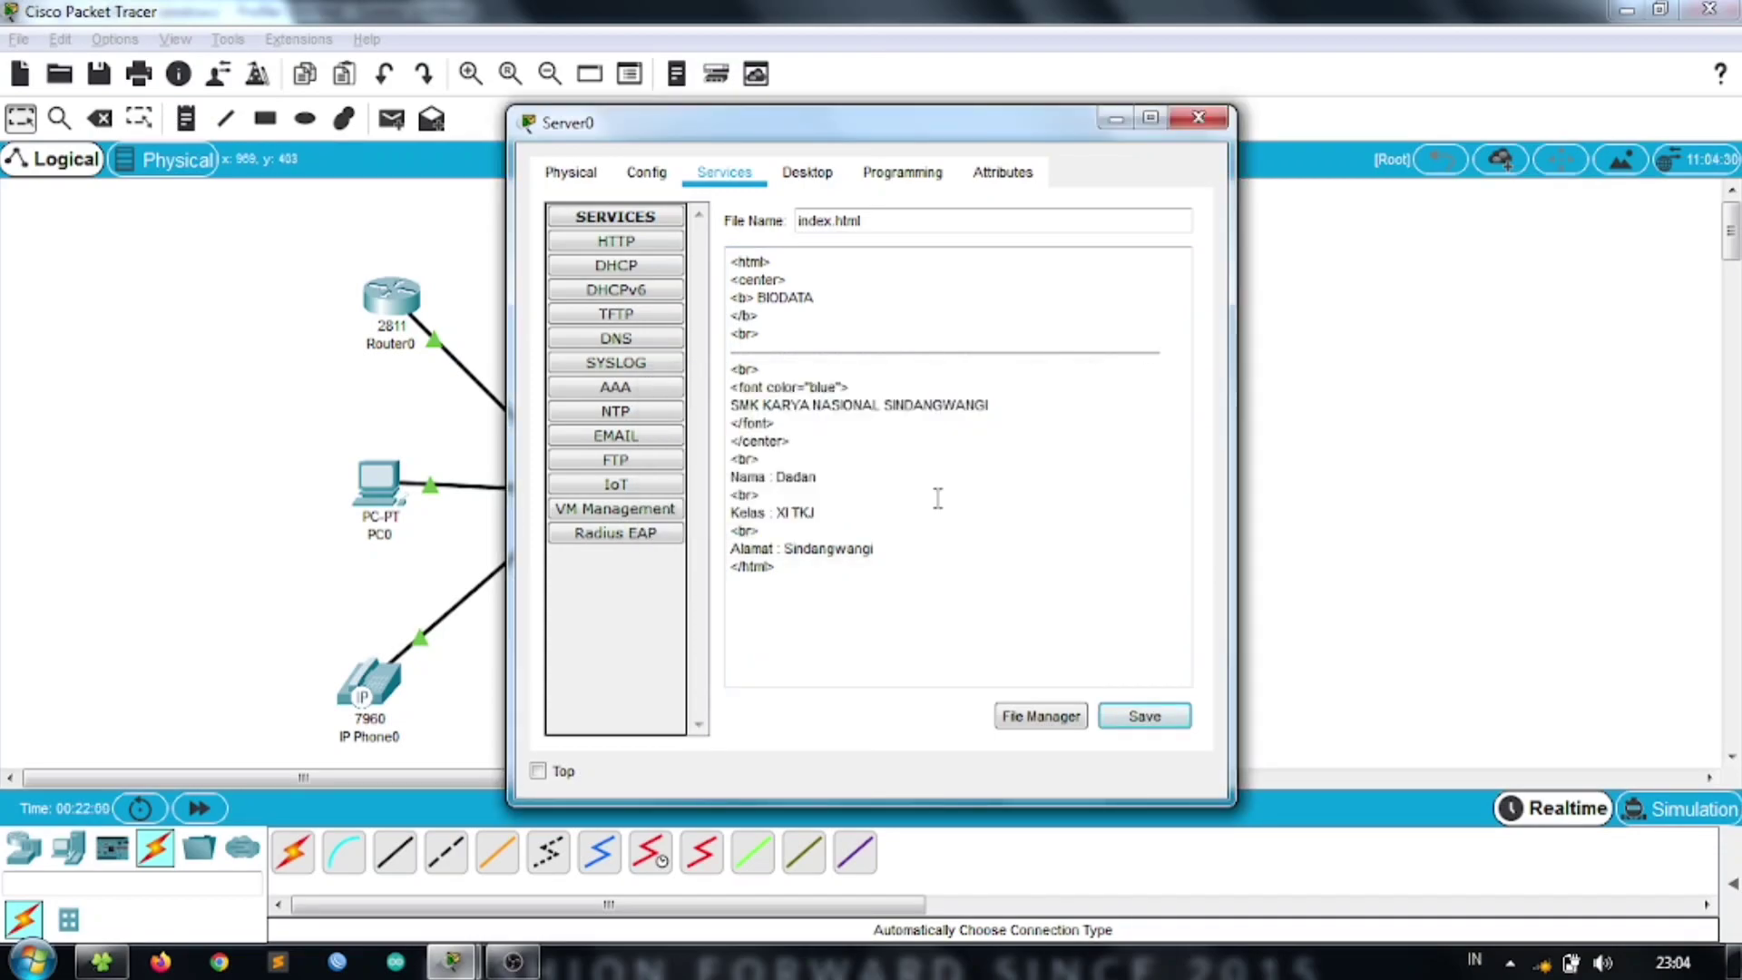
left_click(808, 173)
left_click(1049, 247)
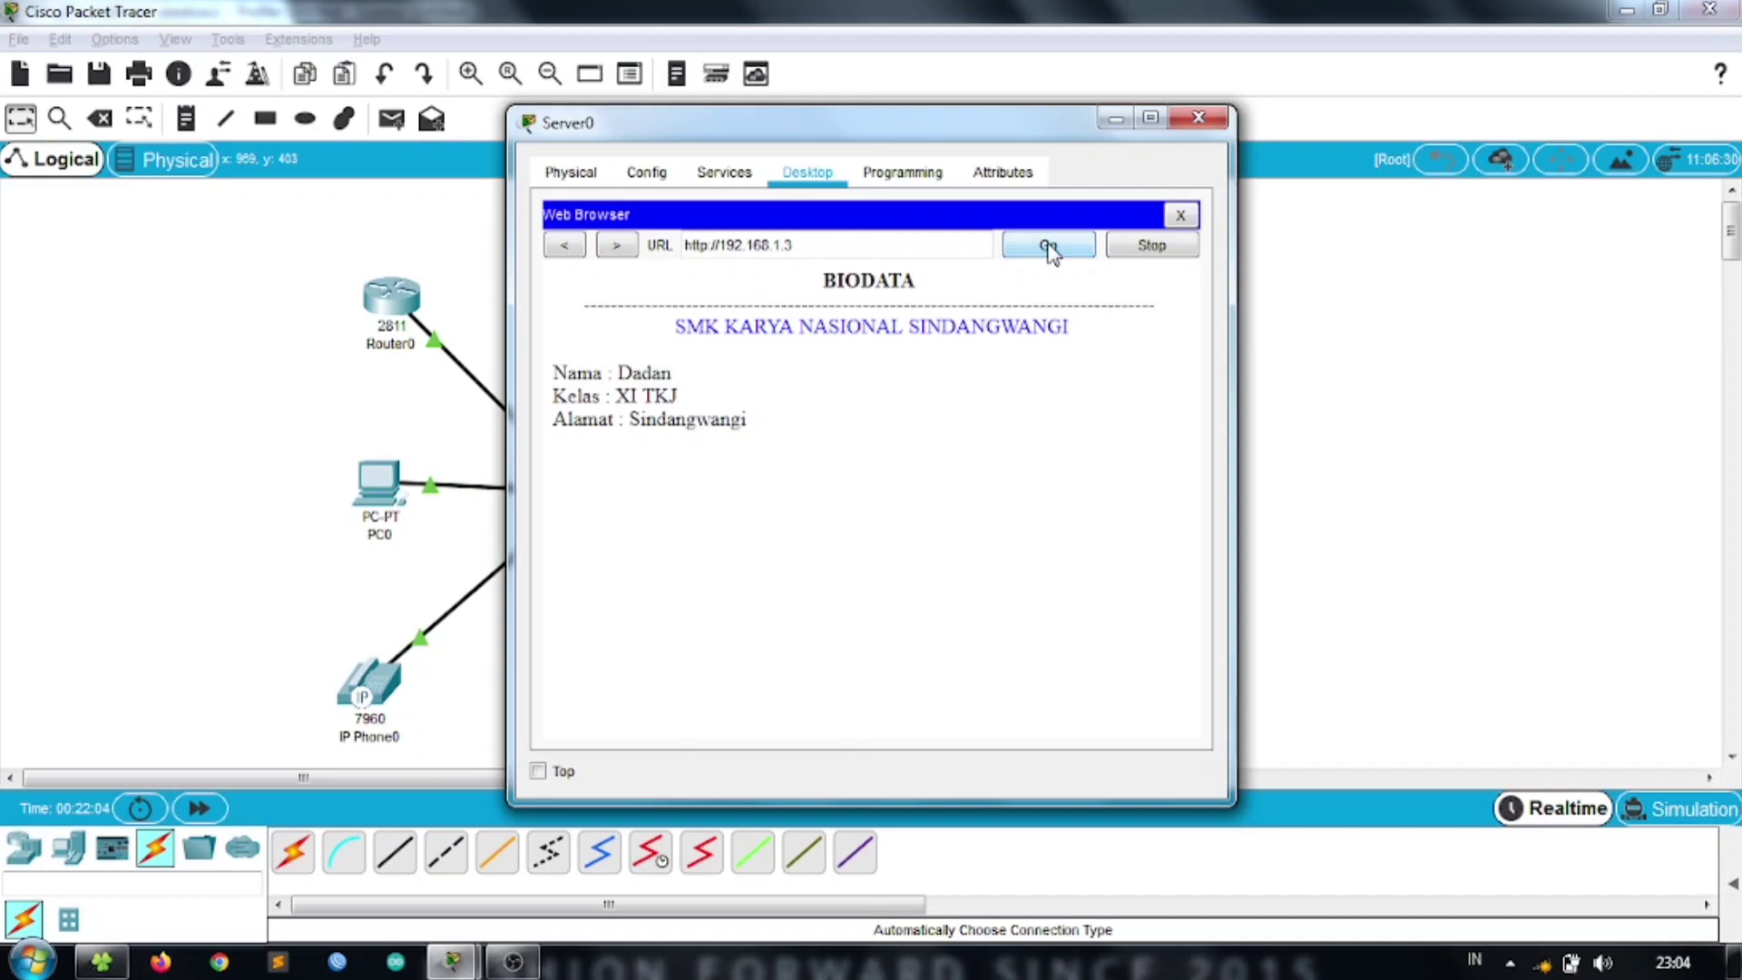
- Extend the separator line in index.html onto a second row, overwrite the saved file, and reload the page in Server0's browser
left_click(724, 173)
left_click(1175, 350)
key("Return")
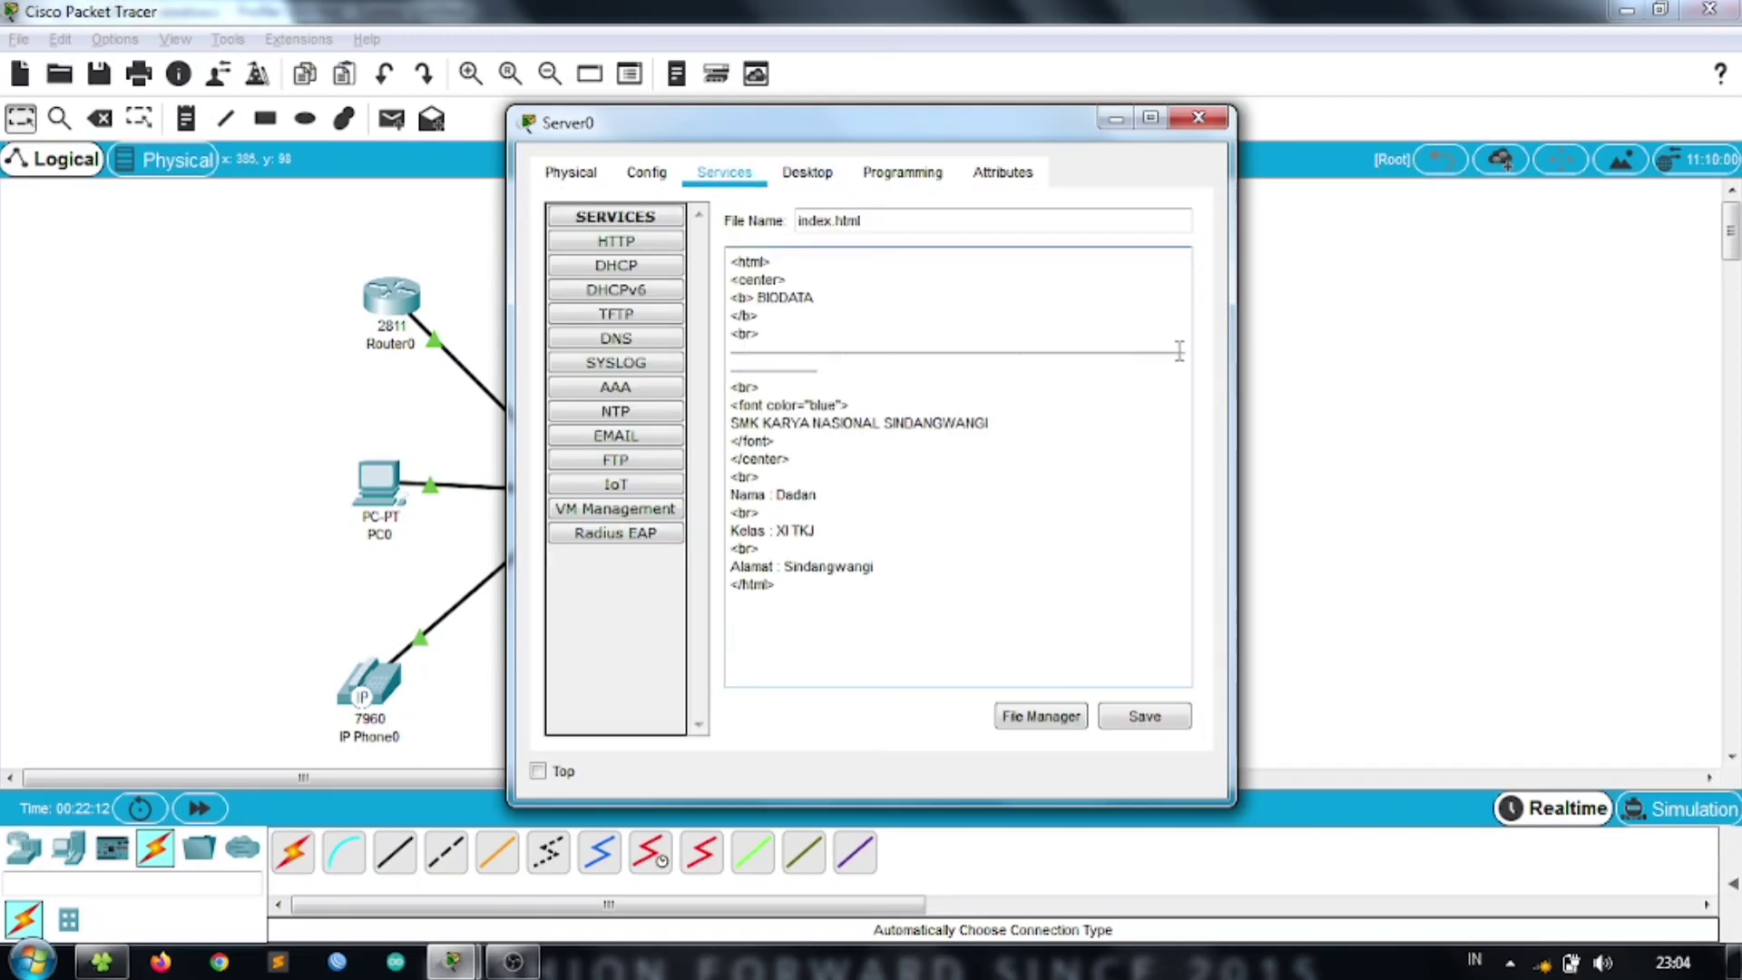
left_click(1144, 716)
left_click(919, 502)
left_click(808, 173)
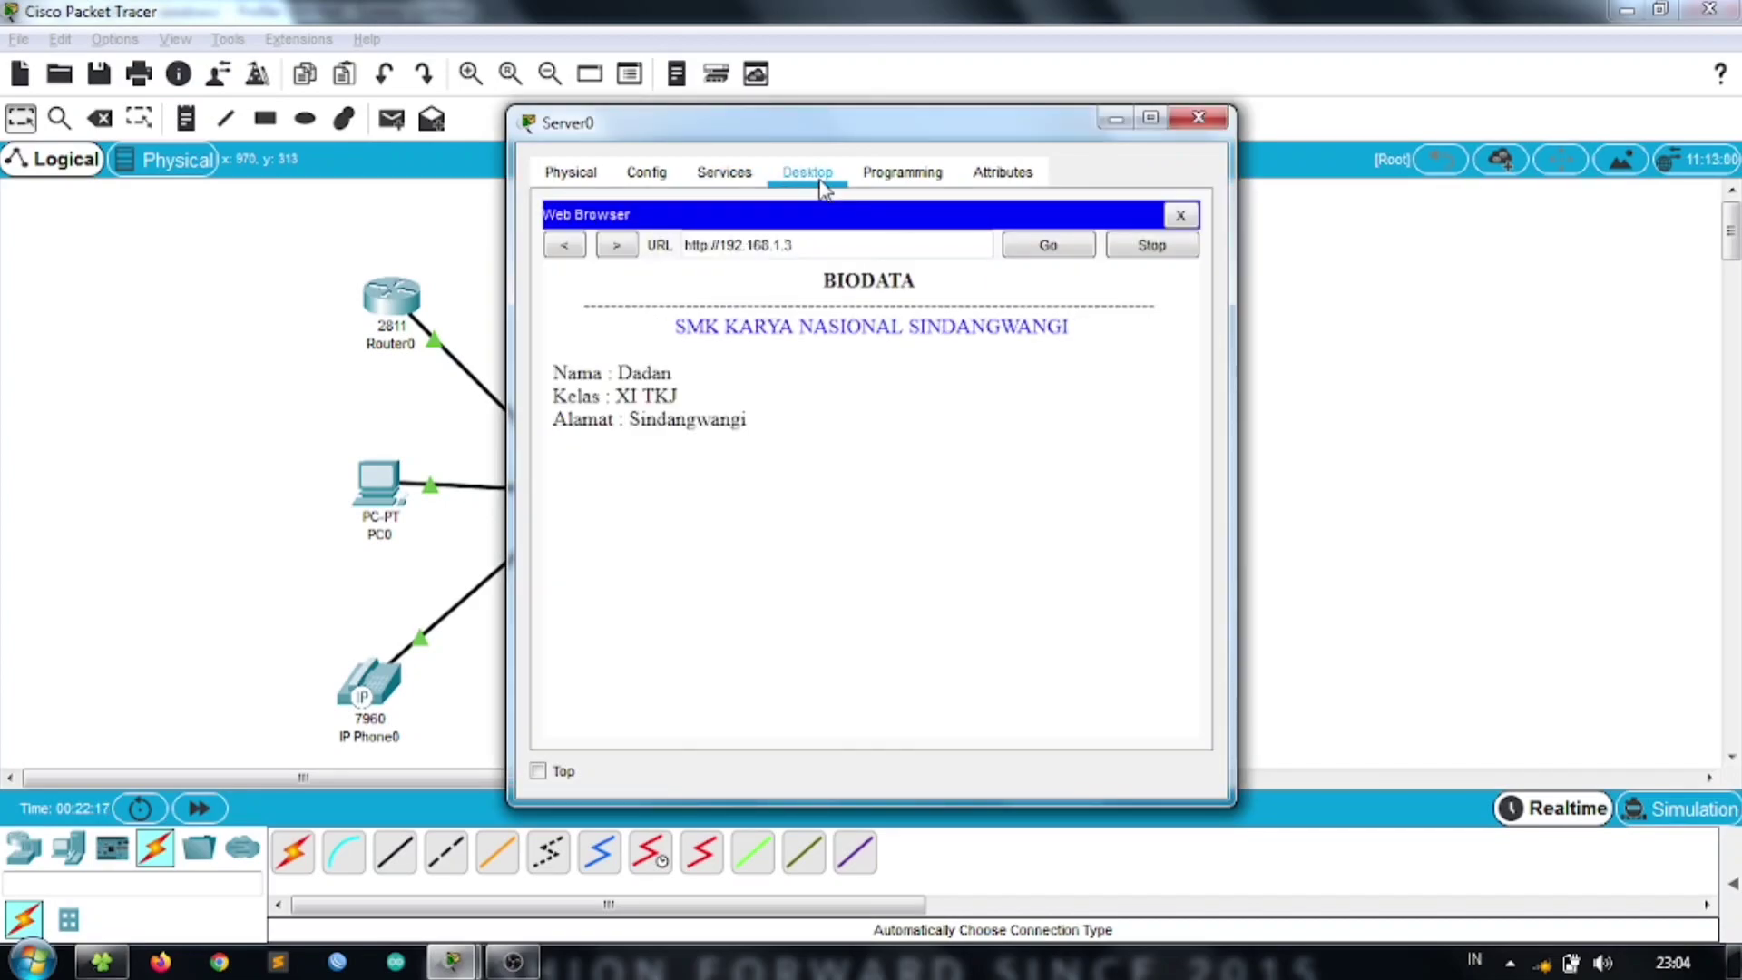
left_click(1049, 247)
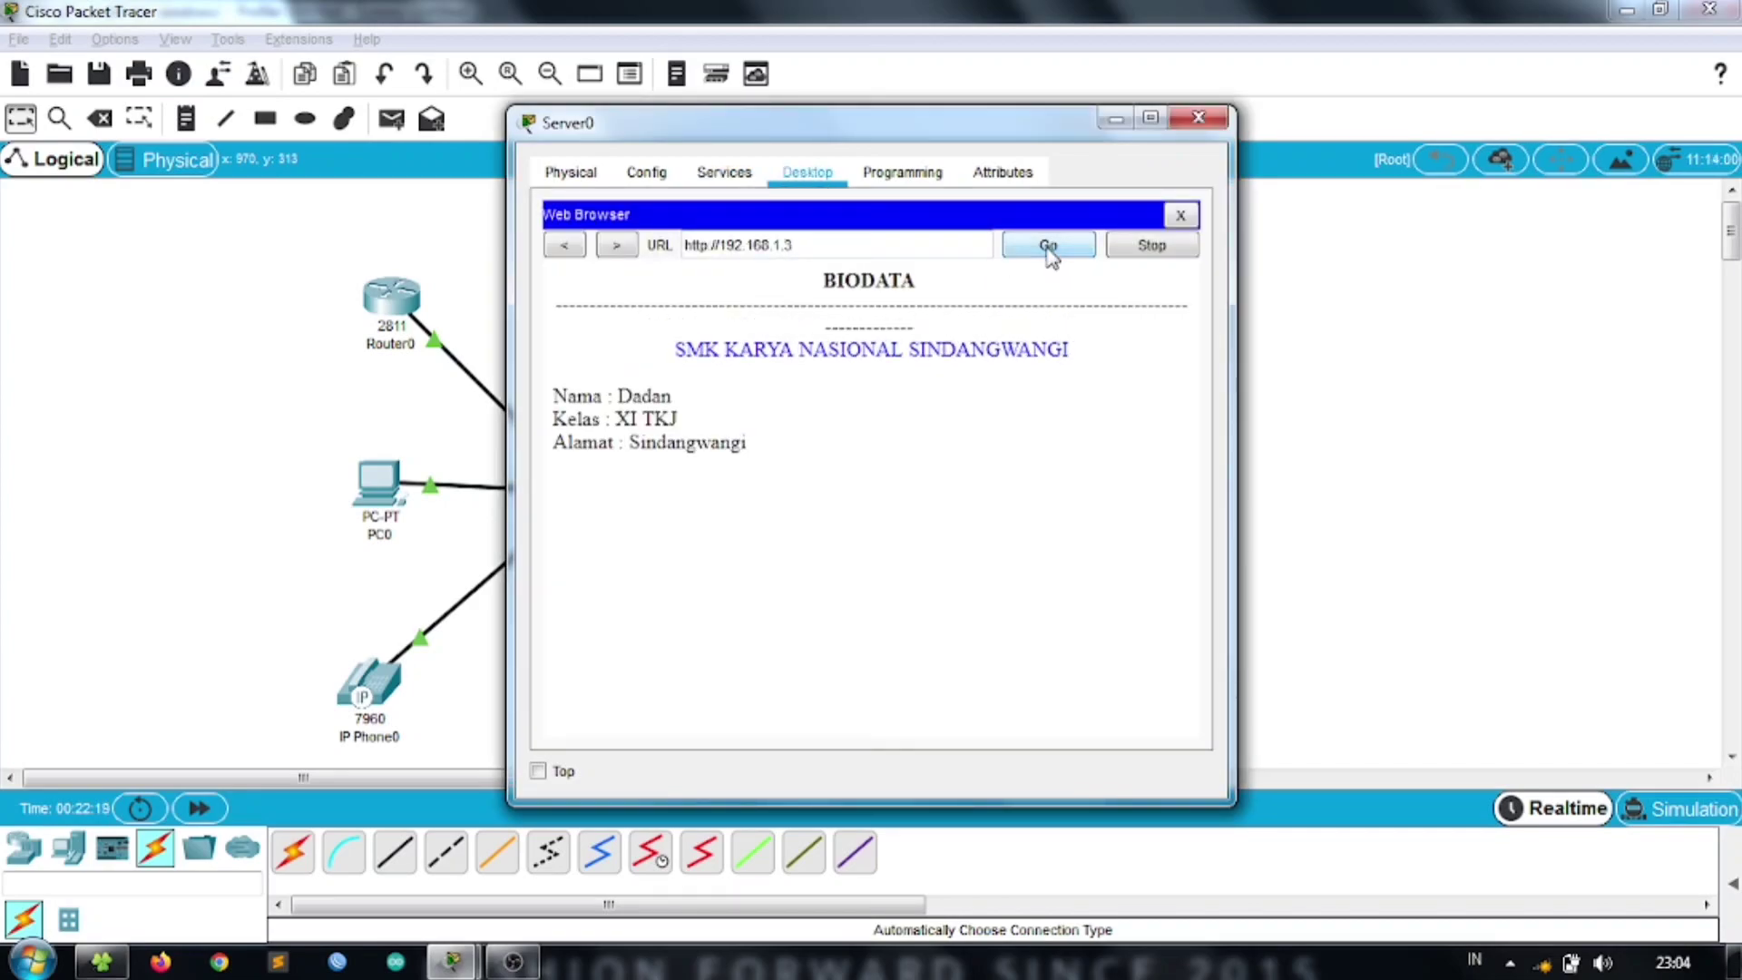
- Shorten the separator's second row to a few characters, save over index.html, reload the page to check it, and close the Server0 window
left_click(745, 181)
left_click(836, 372)
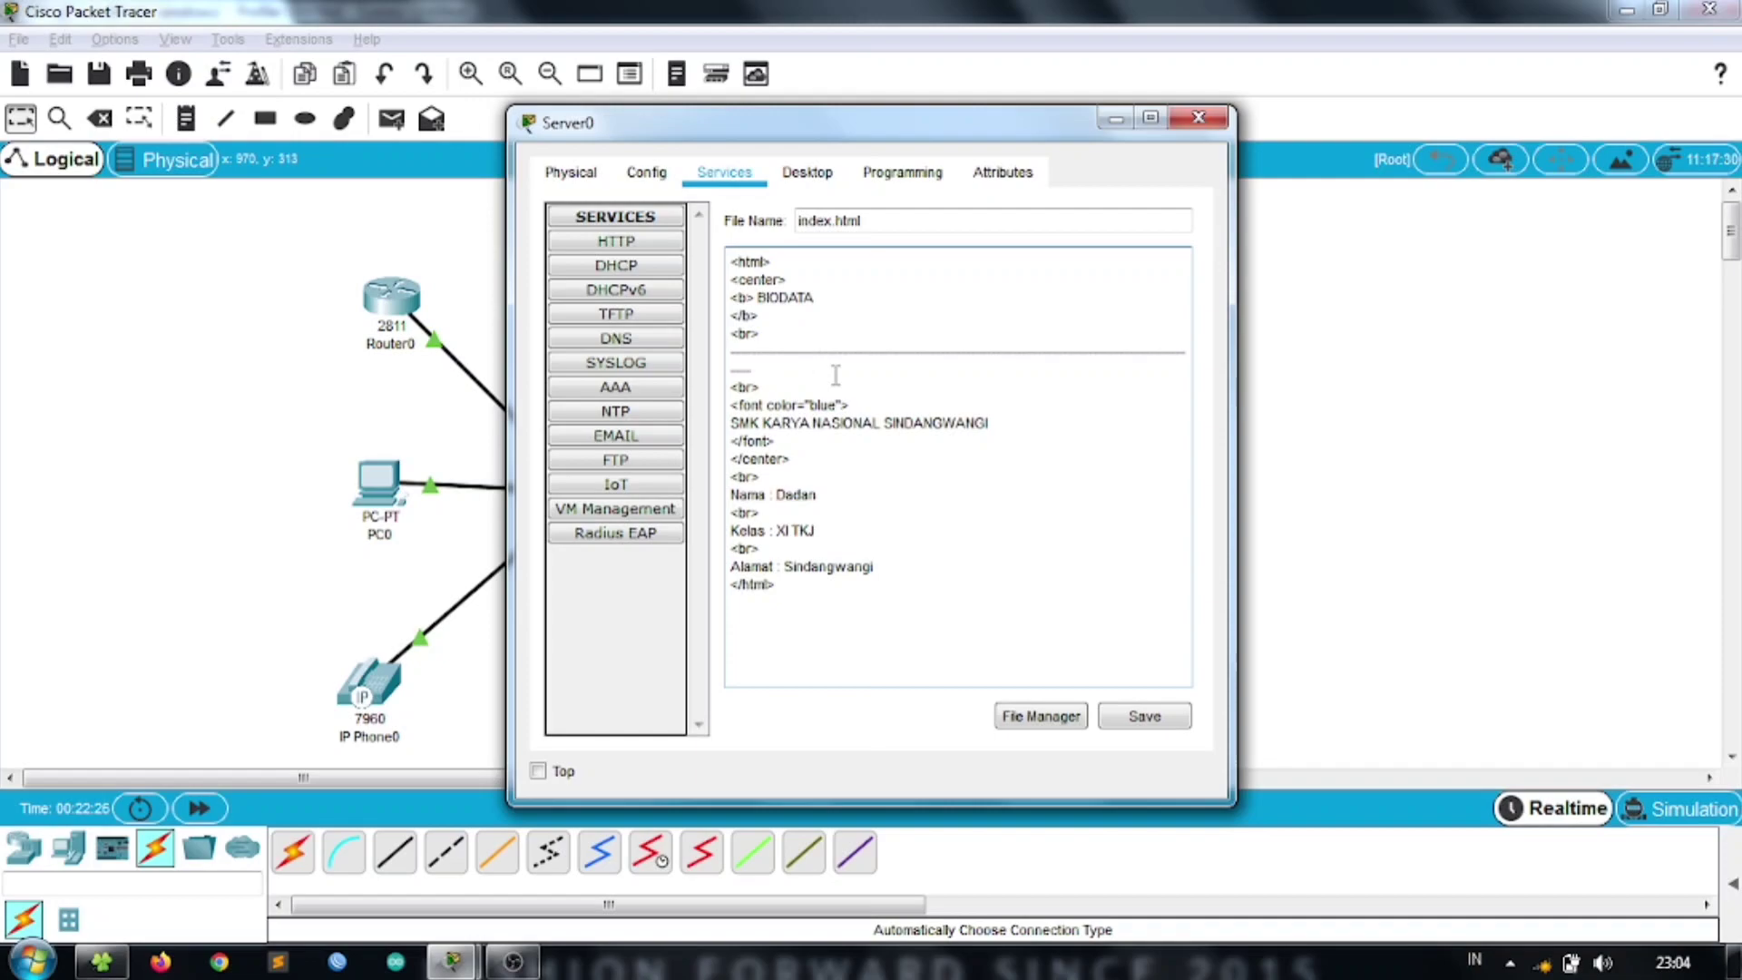
left_click(1144, 716)
left_click(917, 500)
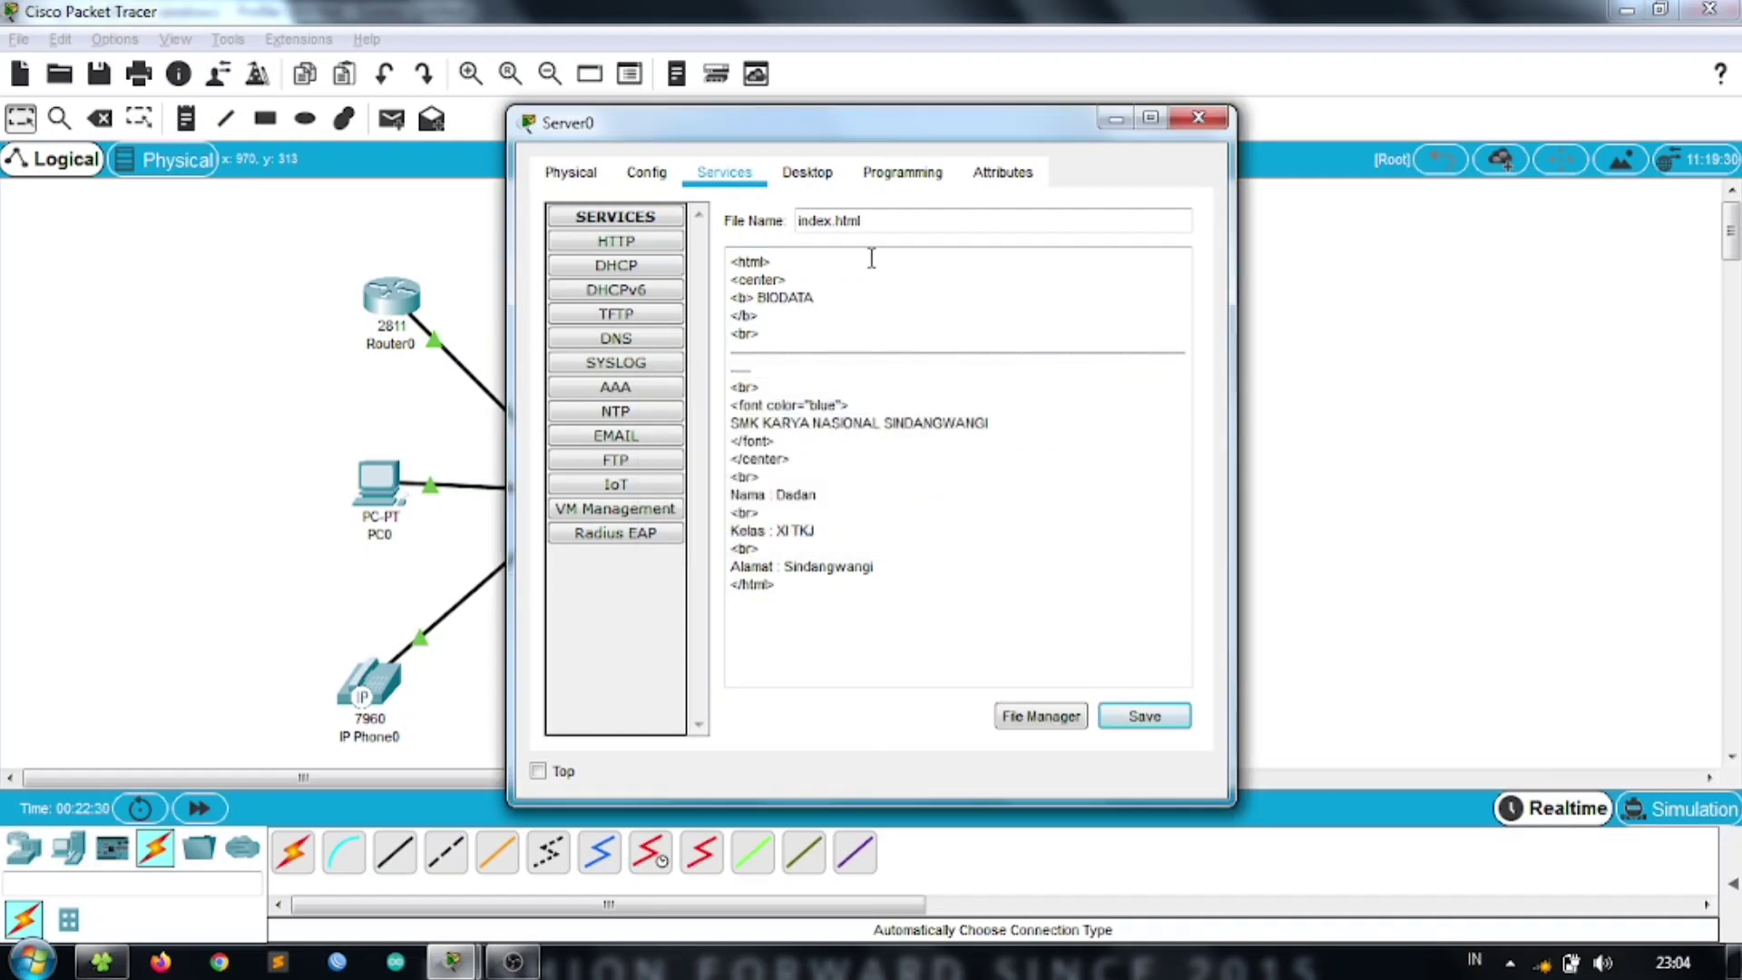
left_click(808, 172)
left_click(1070, 252)
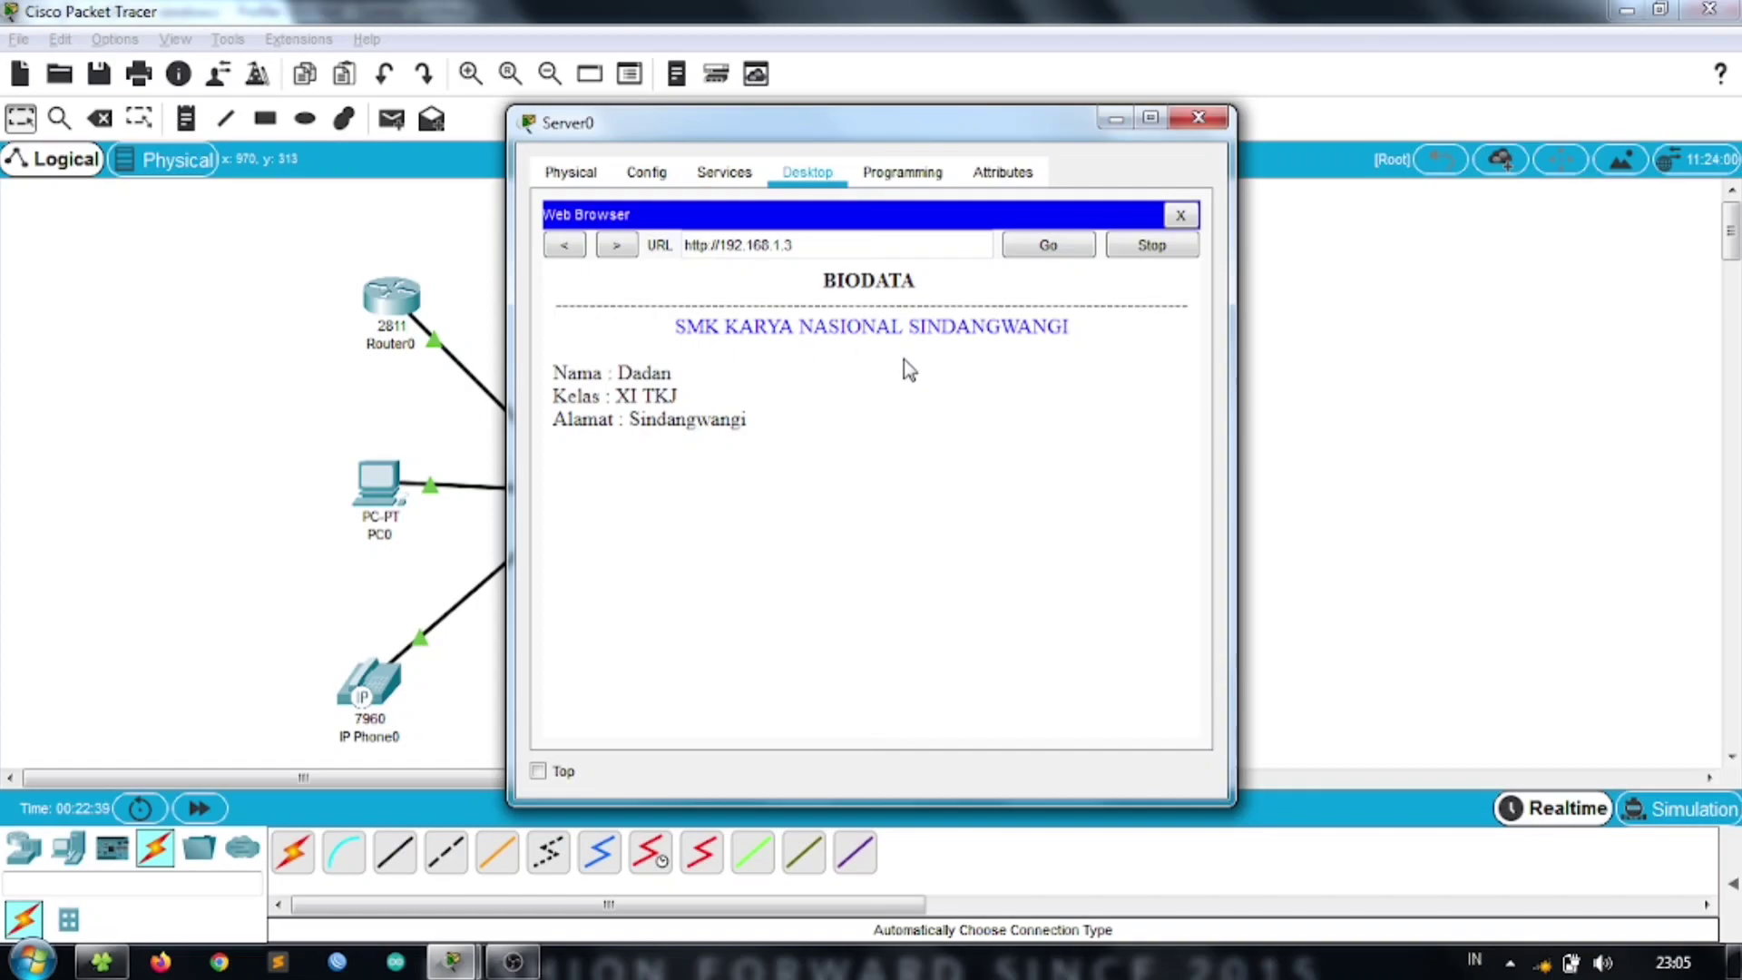
left_click(804, 245)
left_click(1197, 118)
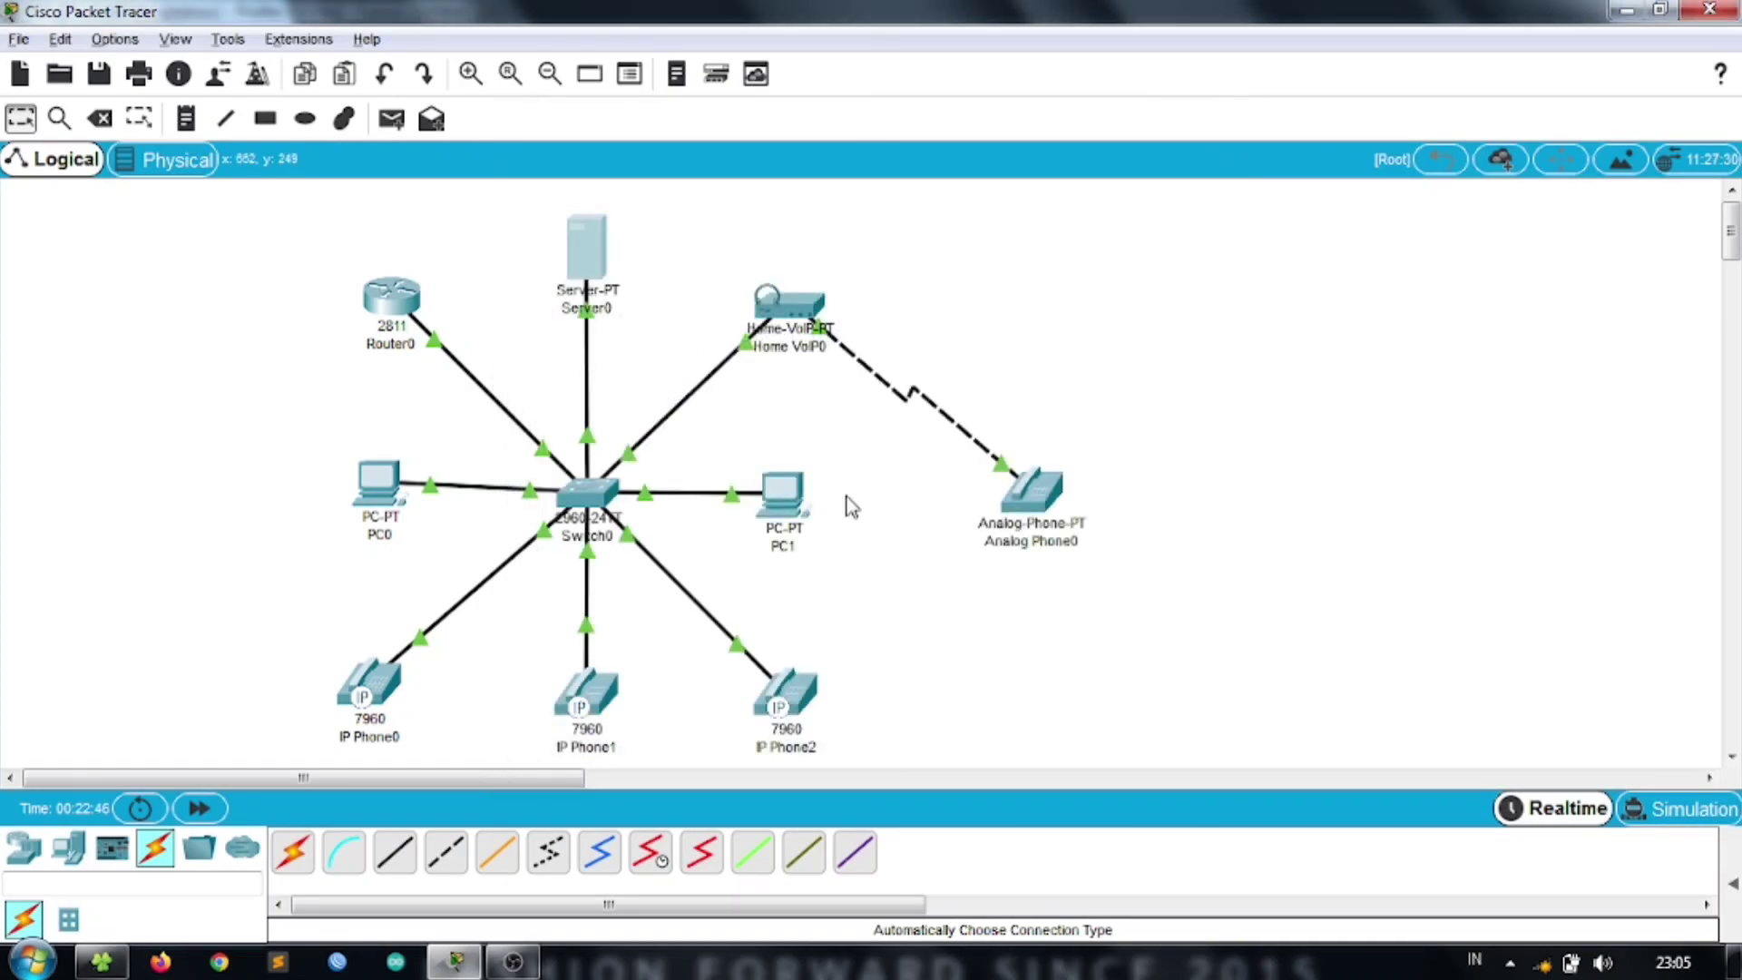
- Load 192.168.1.3 in PC1's web browser to test access to the biodata page
left_click(781, 498)
left_click_drag(807, 738, 916, 738)
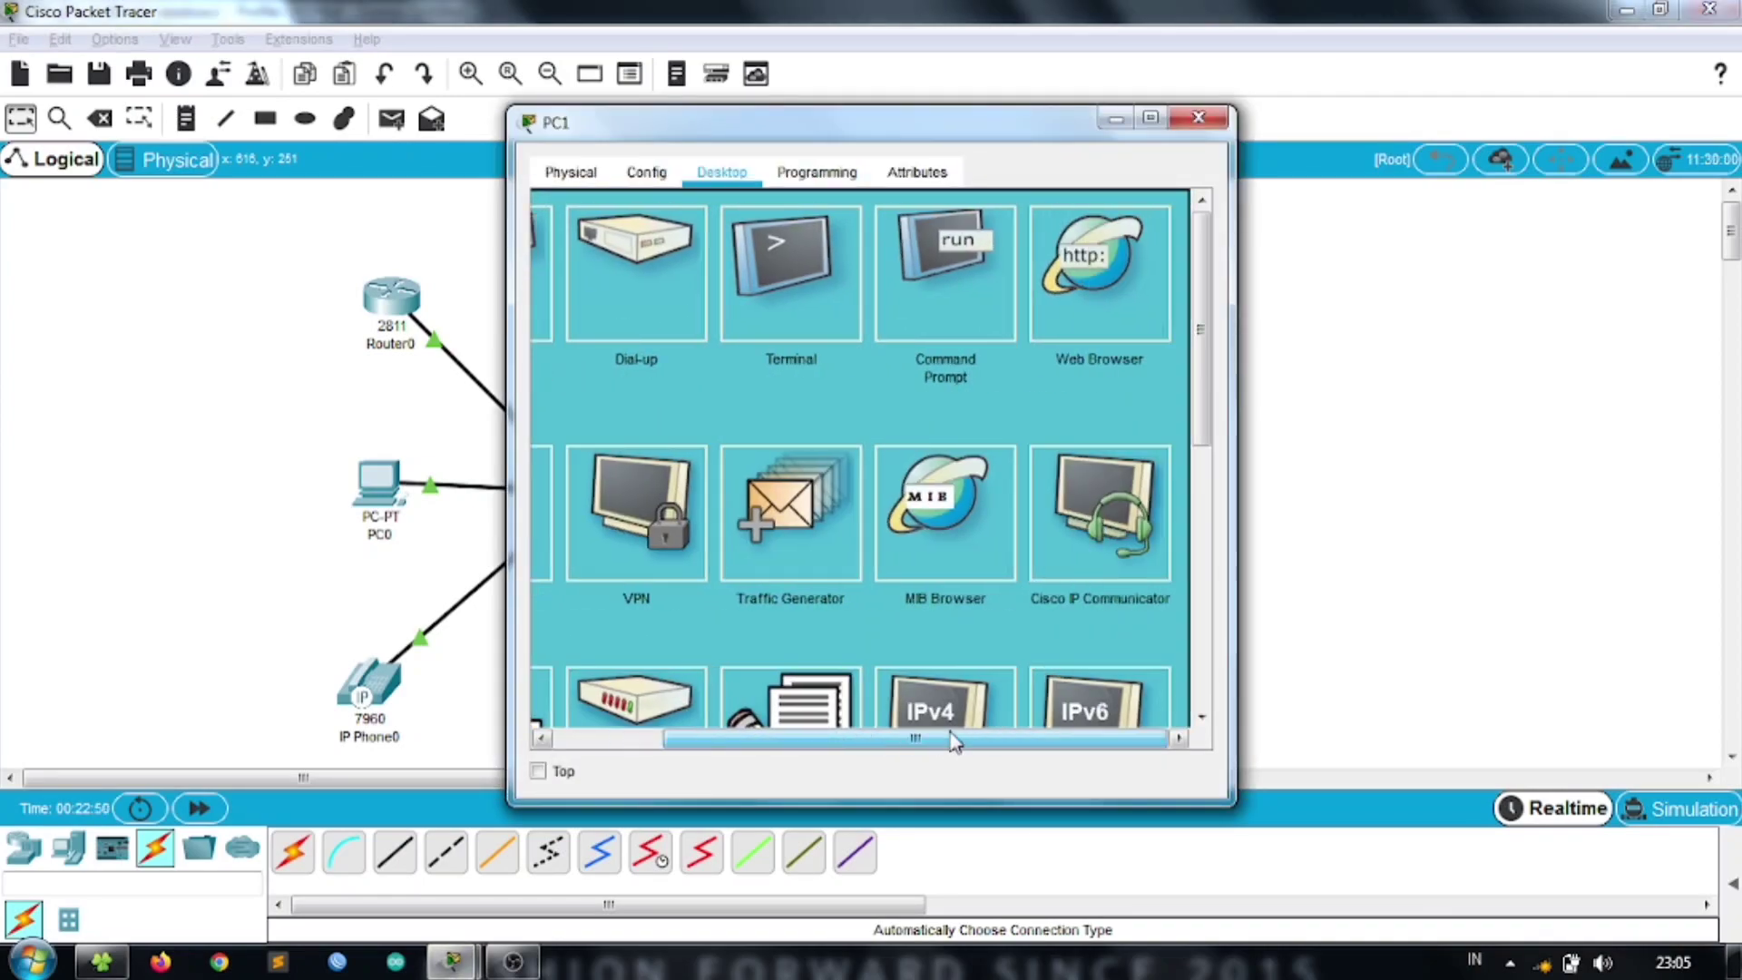
left_click(1123, 298)
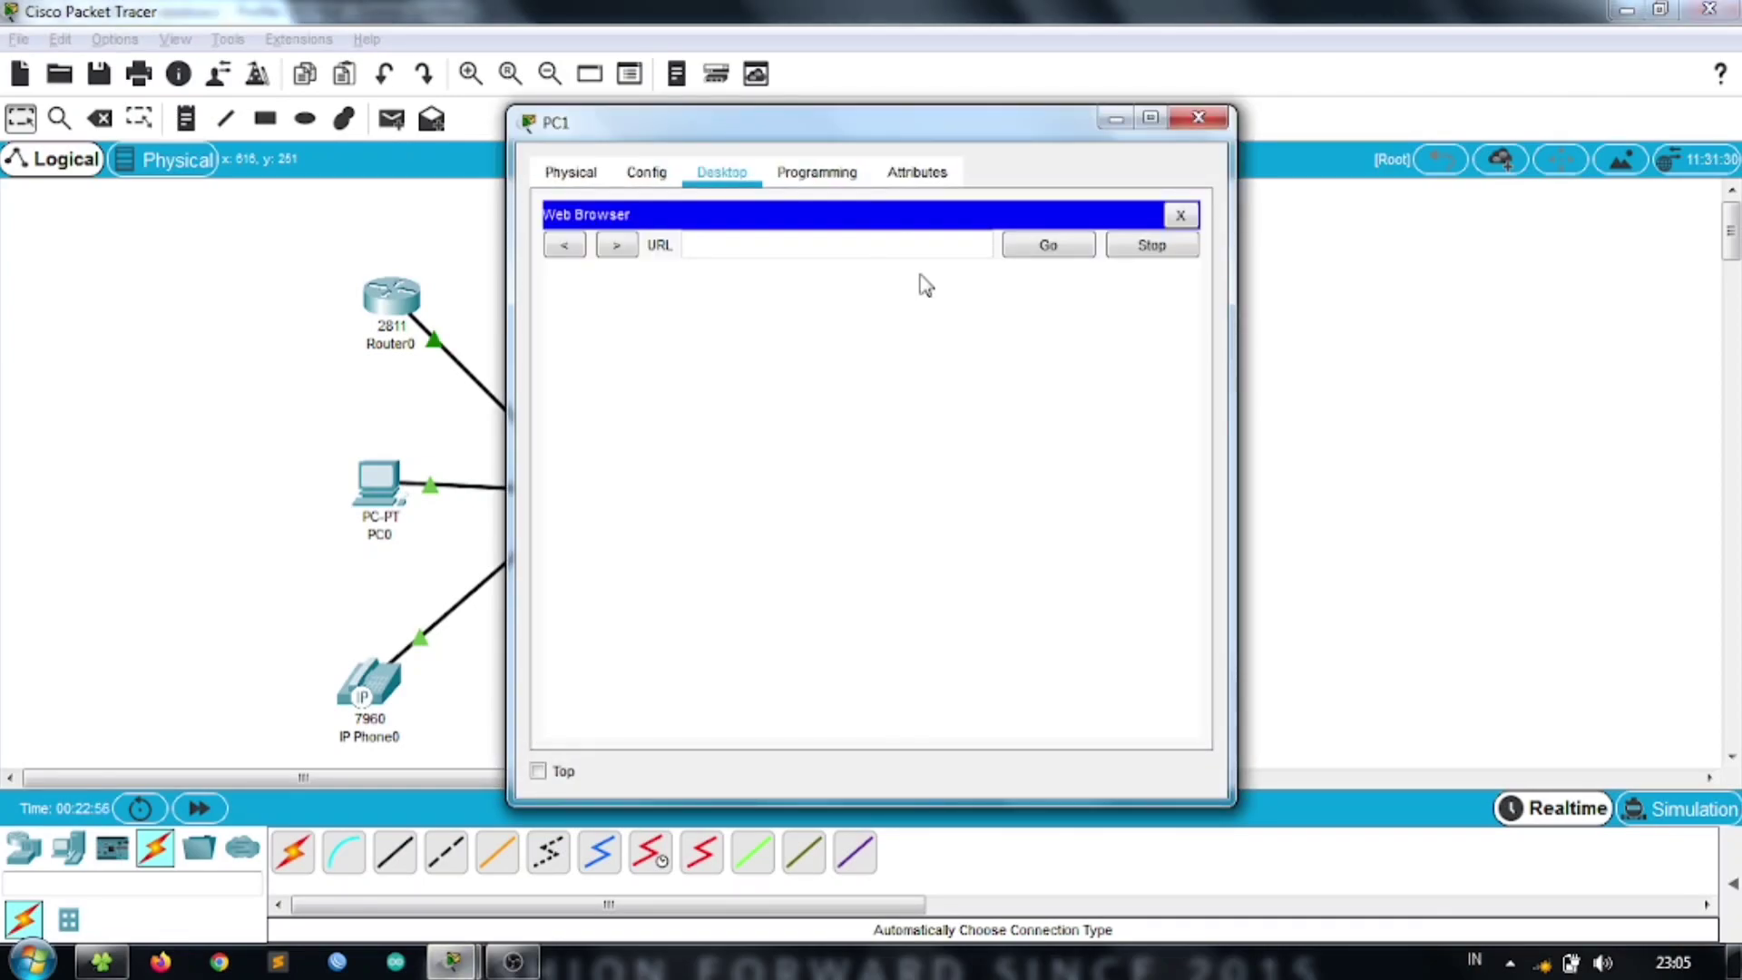
type("192.168.1.3")
left_click(1036, 247)
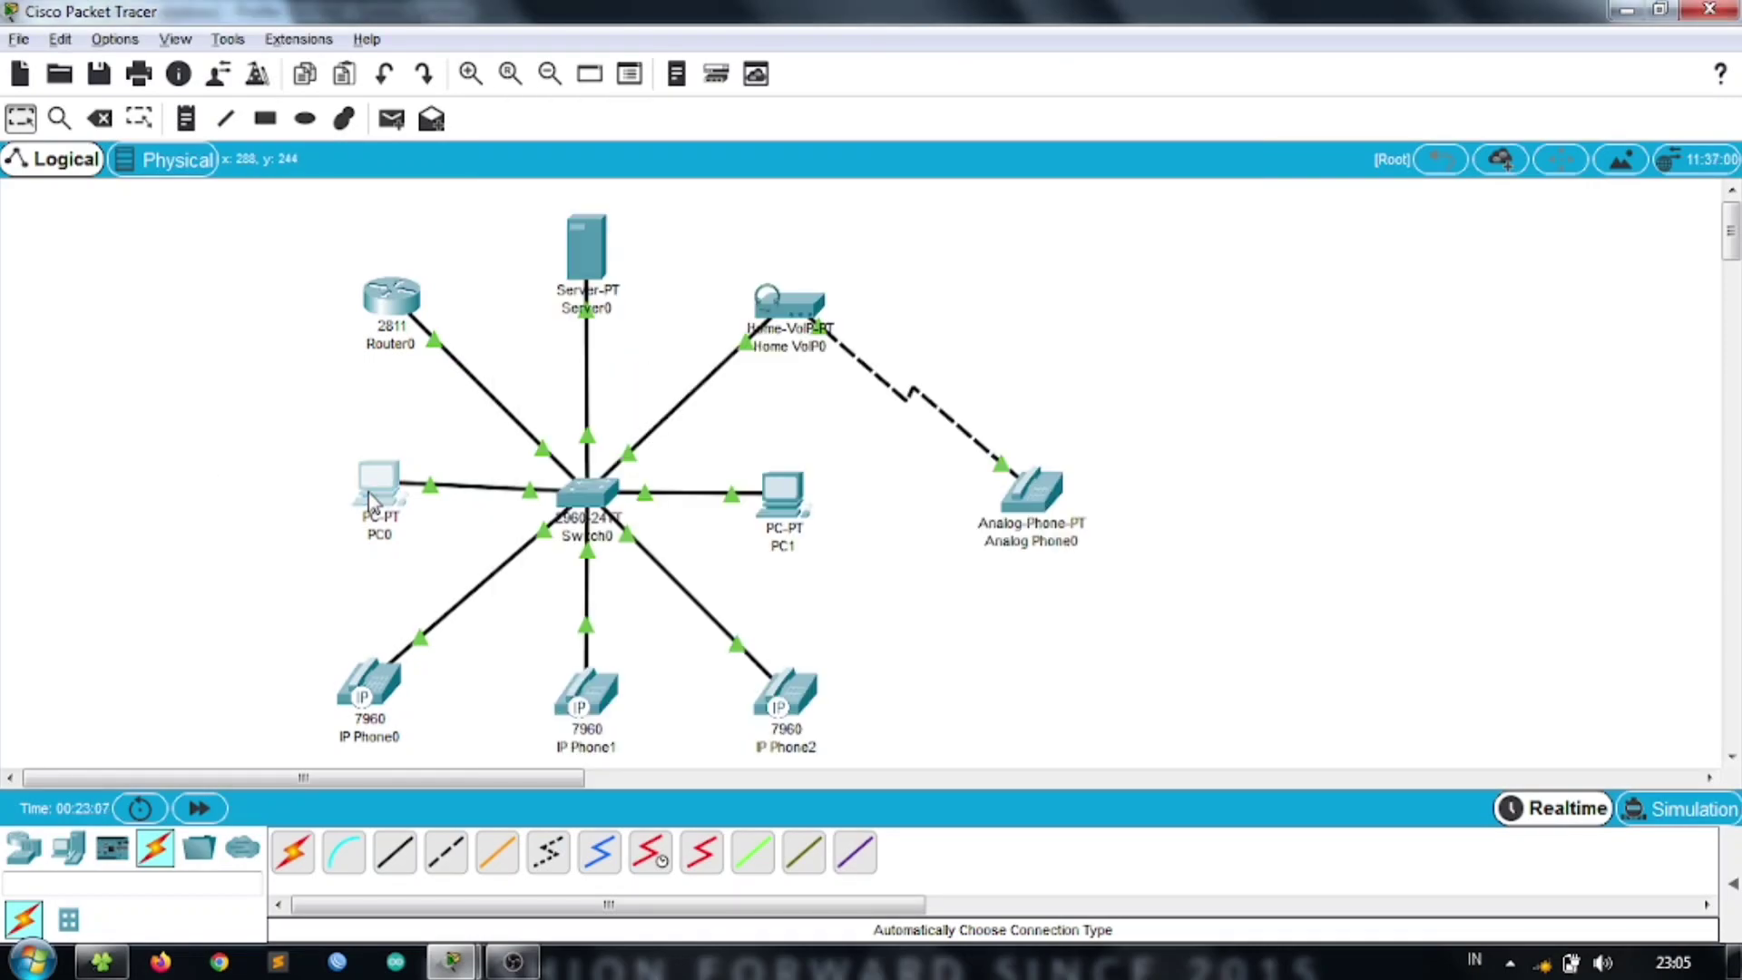
- Load 192.168.1.3 in PC0's web browser to test the biodata page, and close the PC0 window
left_click(379, 482)
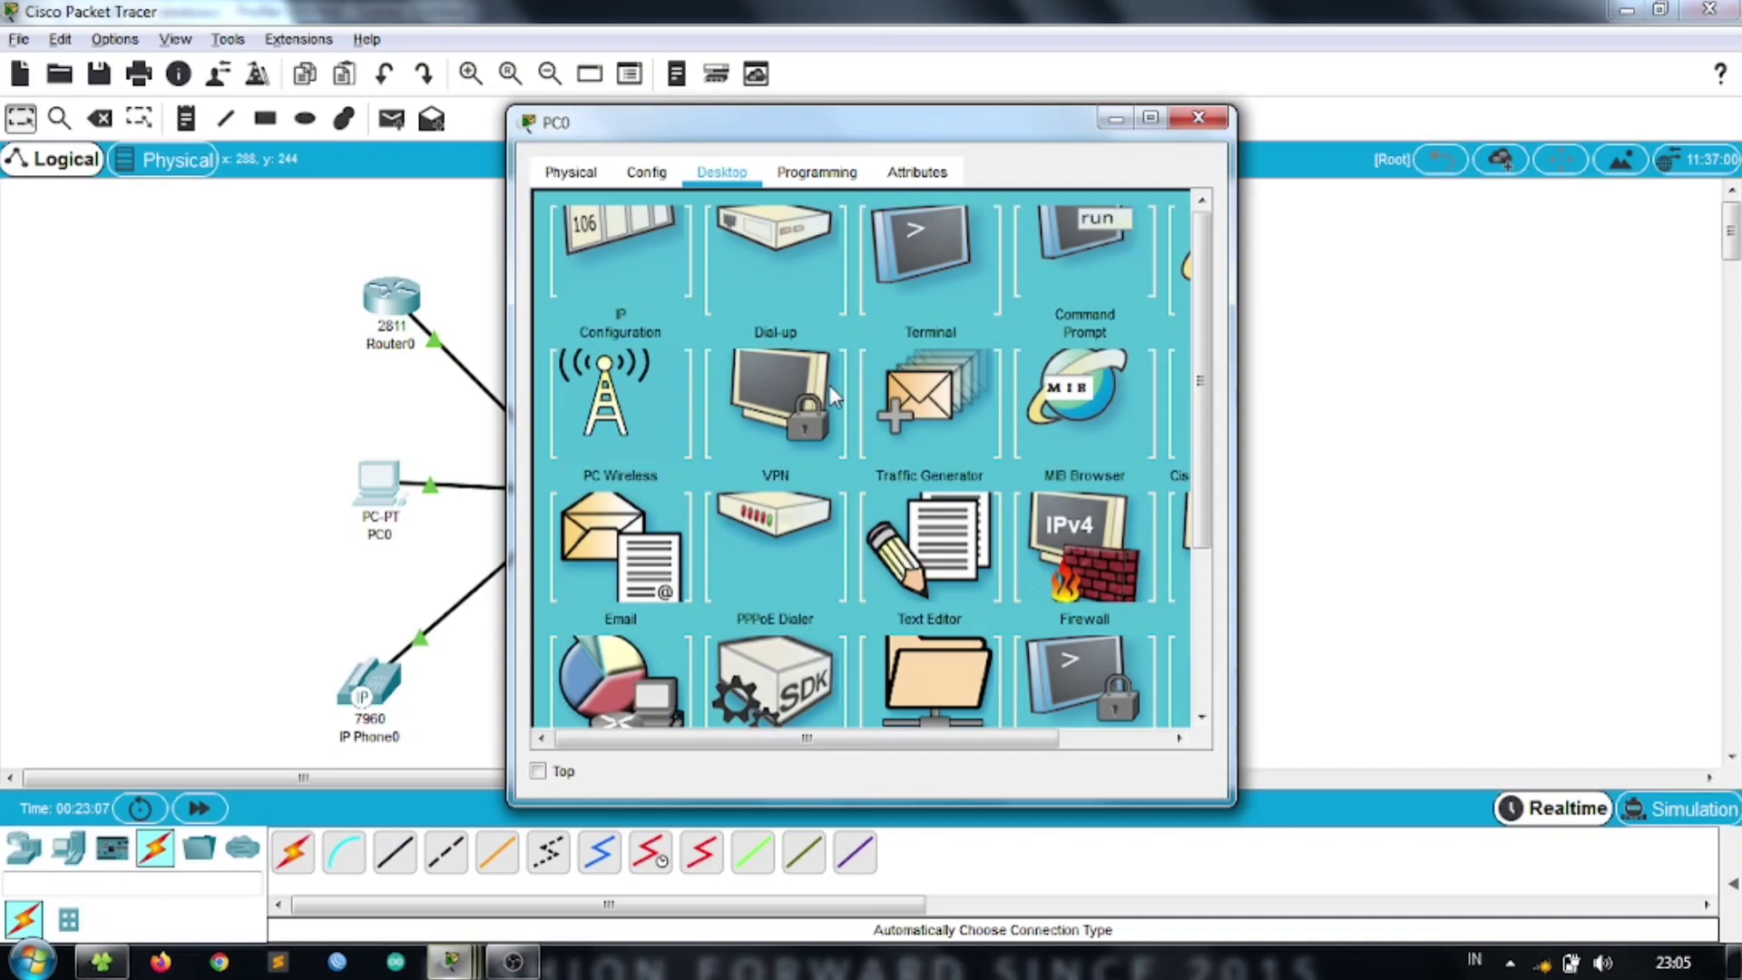
left_click_drag(1022, 737, 1130, 737)
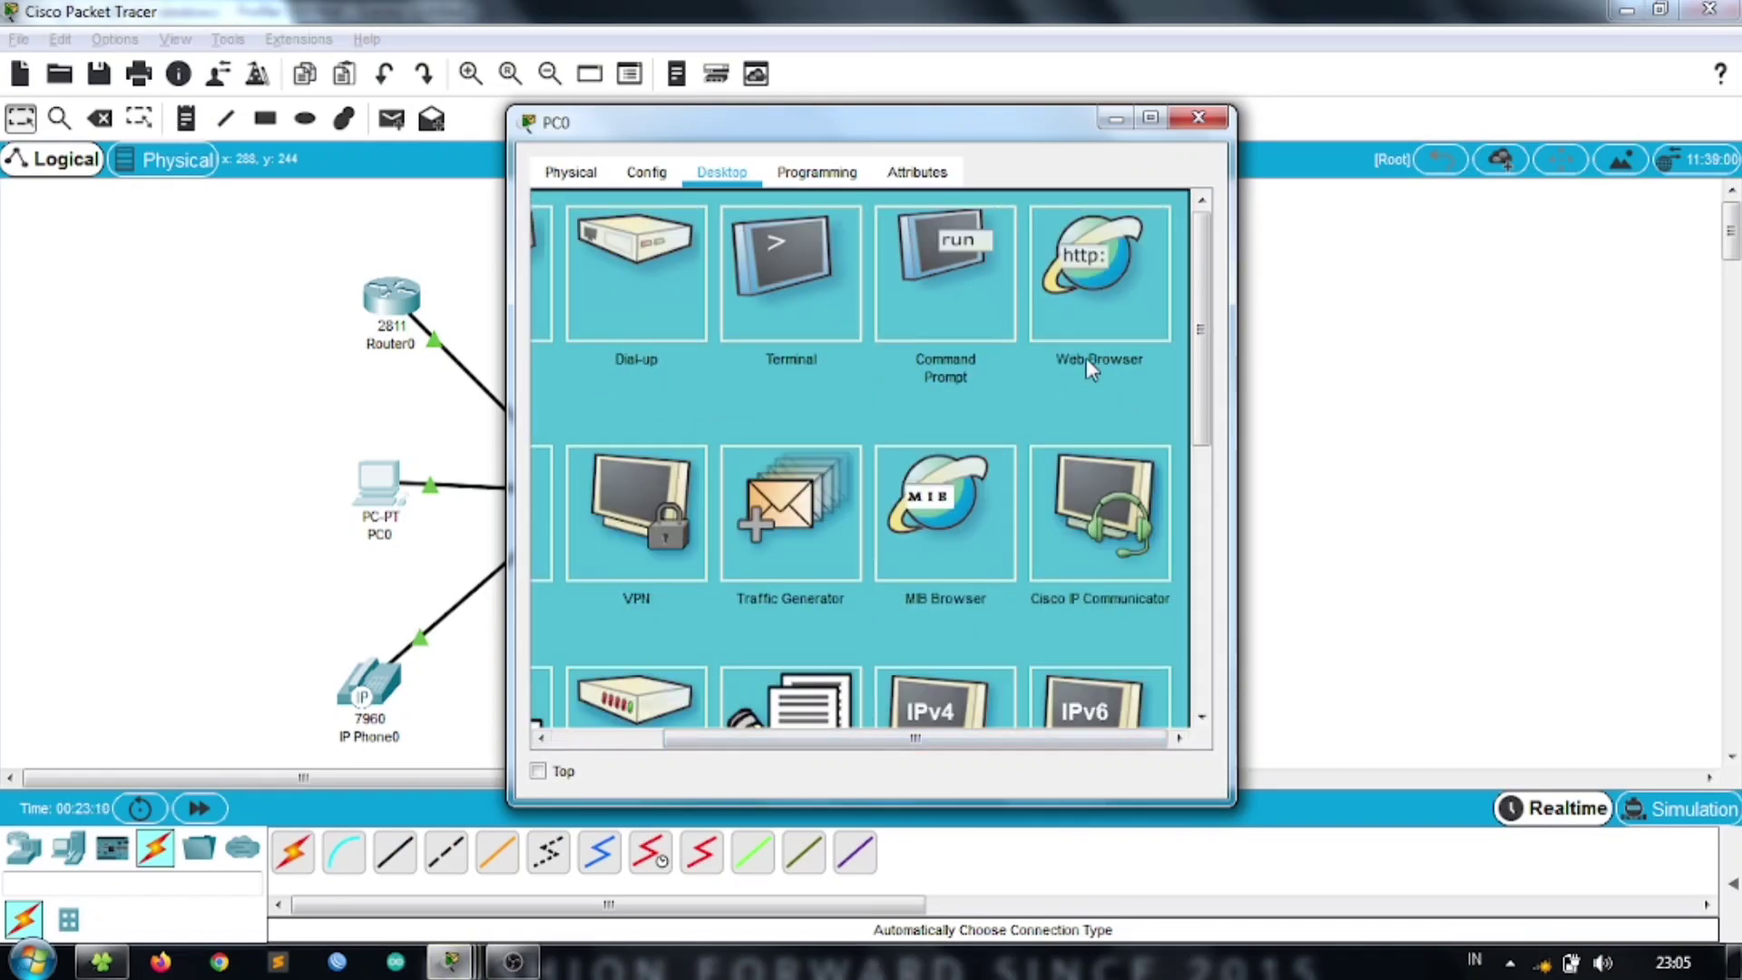
left_click(1119, 292)
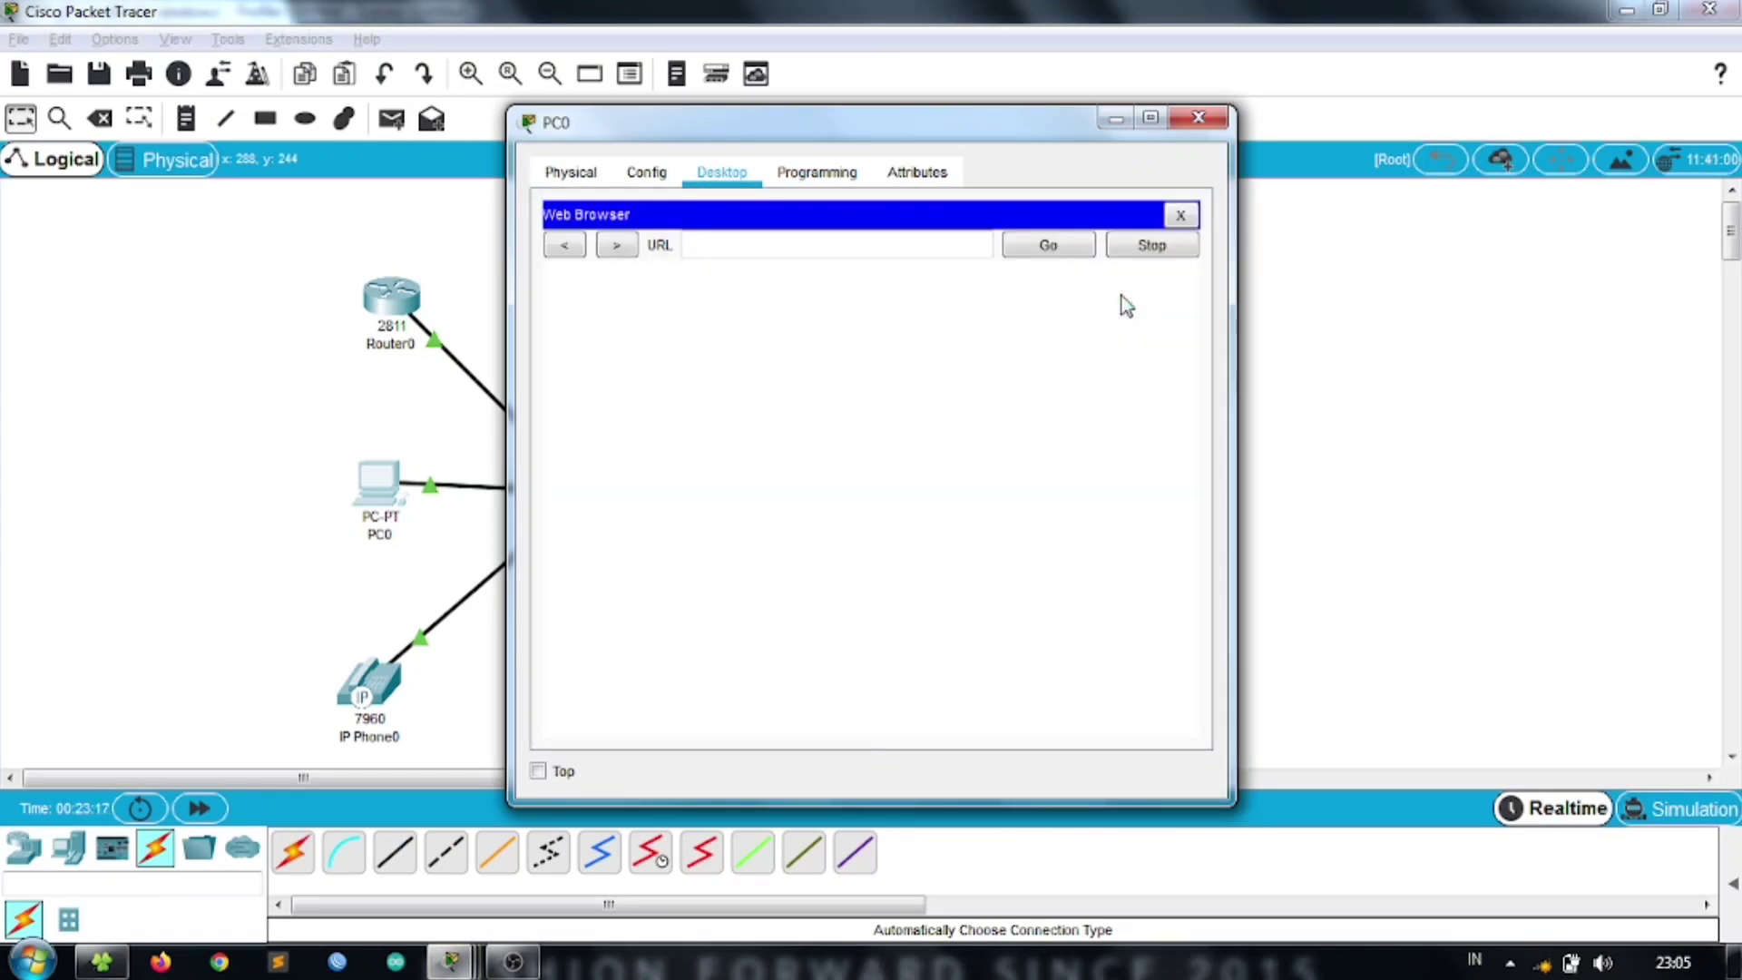
type("192.168.1.3")
left_click(1048, 247)
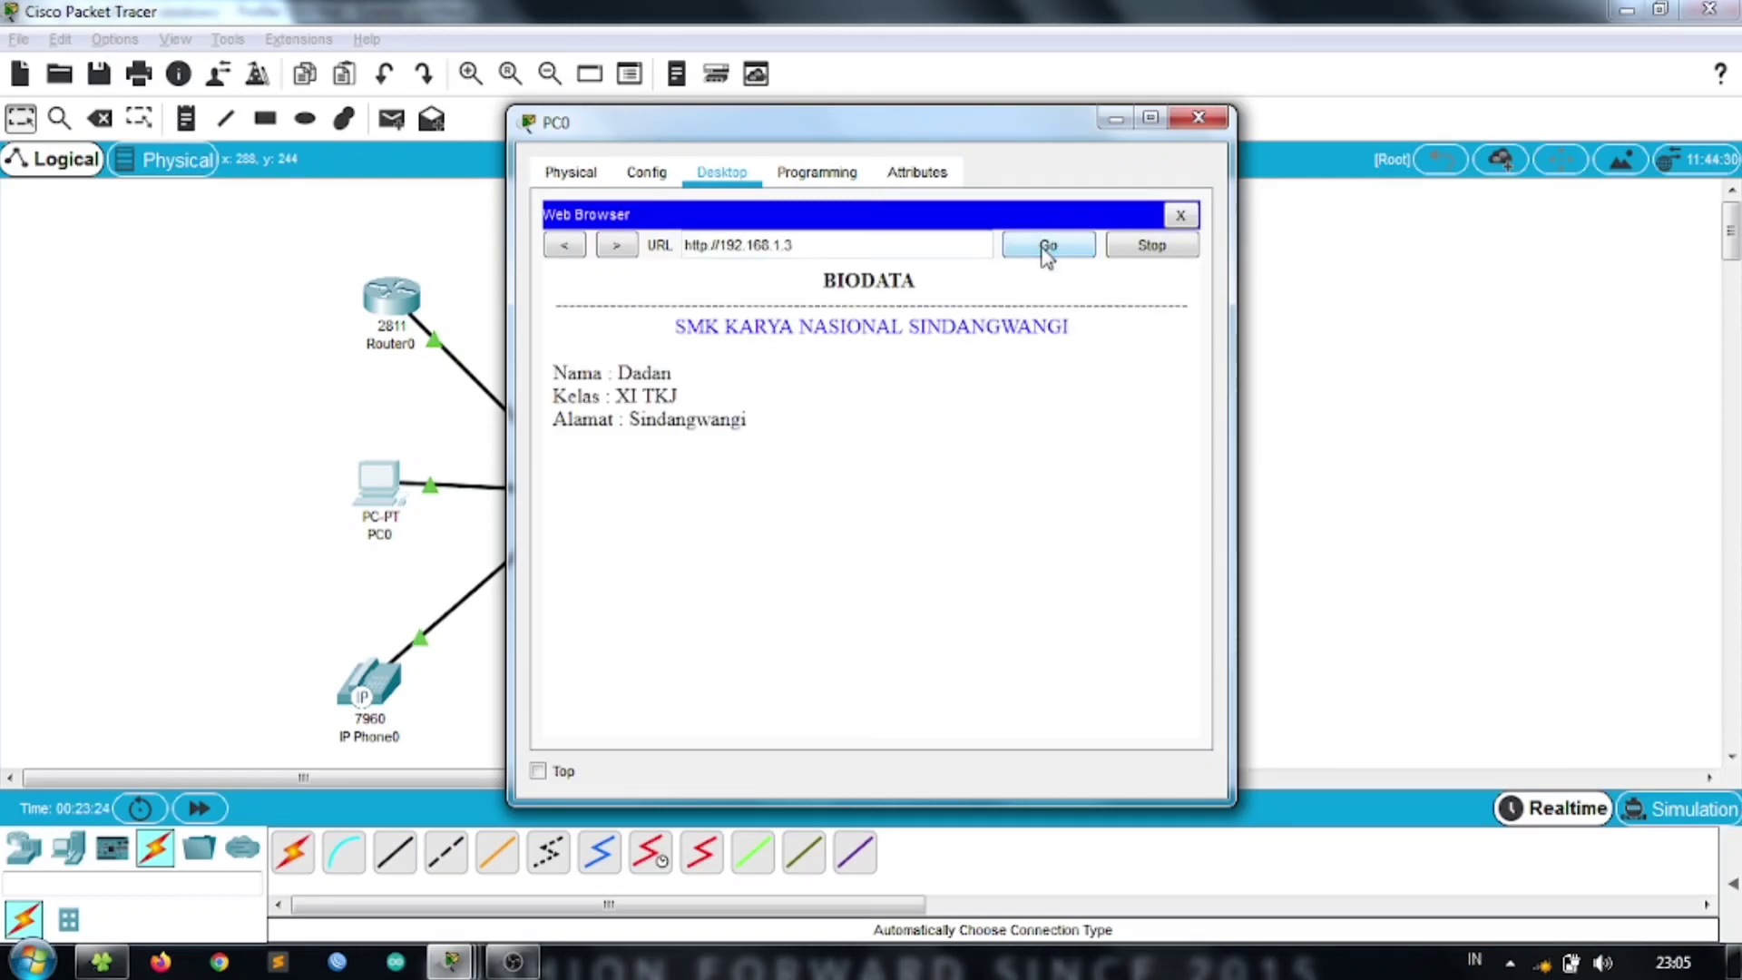
left_click(1191, 123)
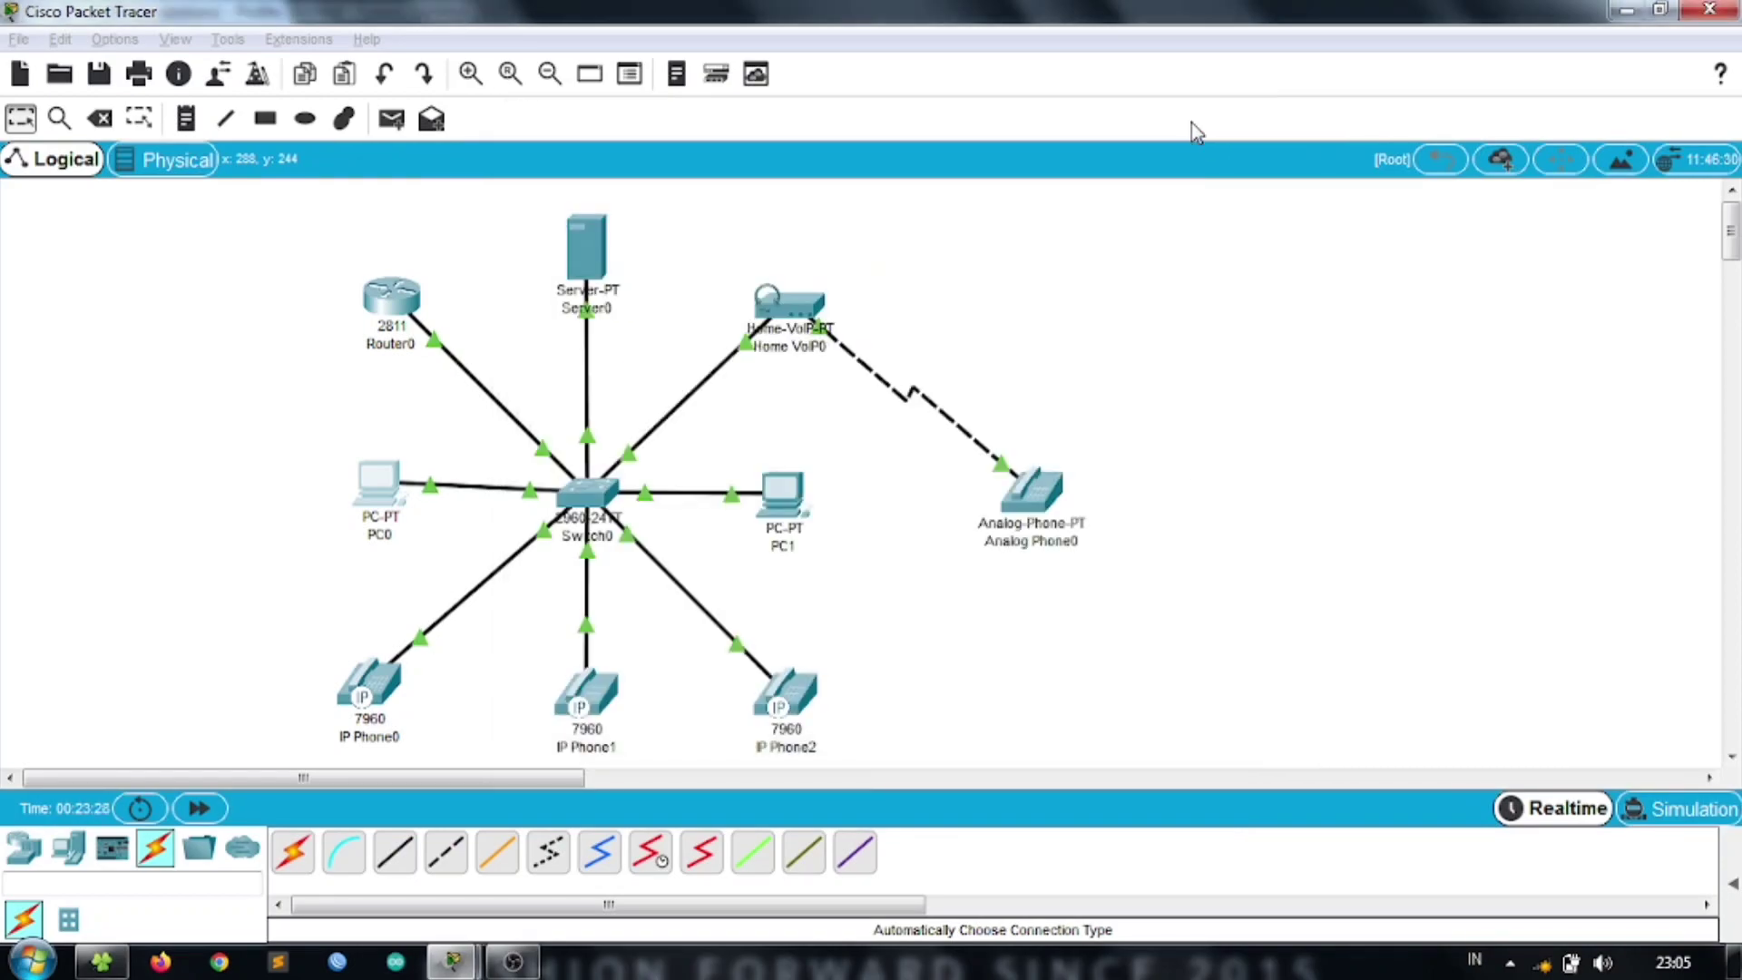
- Send a simple PDU from PC1 to PC0 to test connectivity
left_click(392, 119)
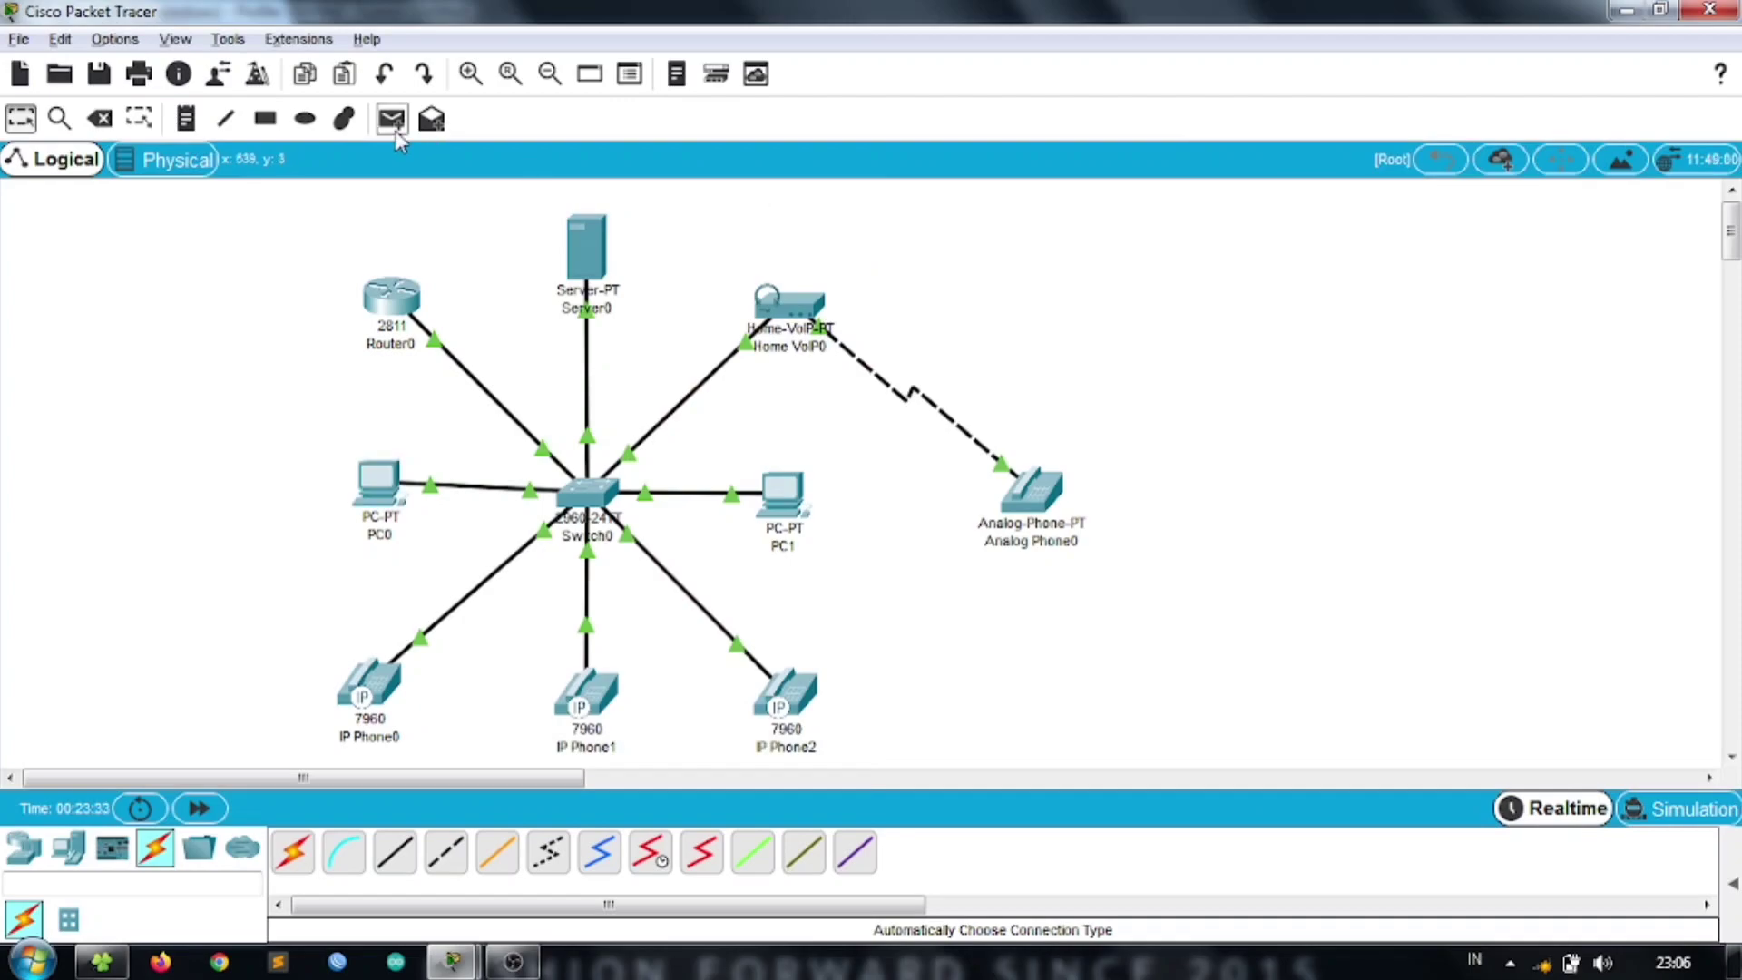
left_click(782, 495)
left_click(380, 488)
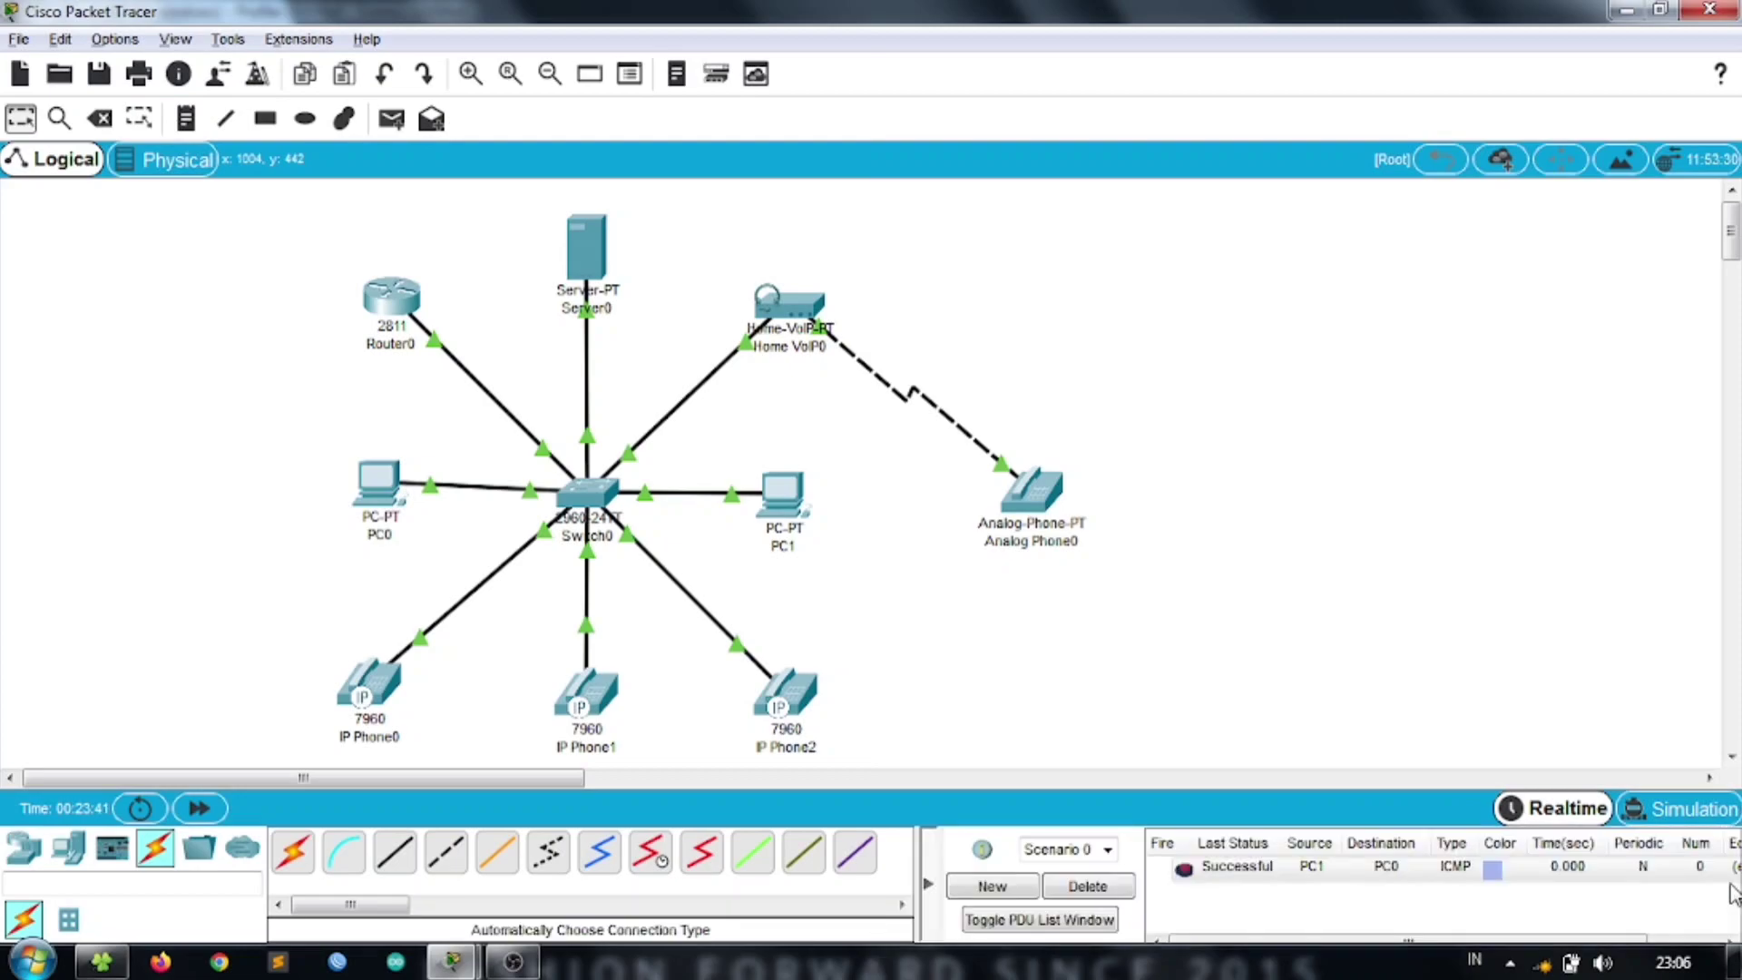
- Send a simple PDU from PC0 to IP Phone1, and fire it again from the PDU list
left_click(400, 127)
left_click(380, 485)
left_click(590, 694)
double_click(1343, 893)
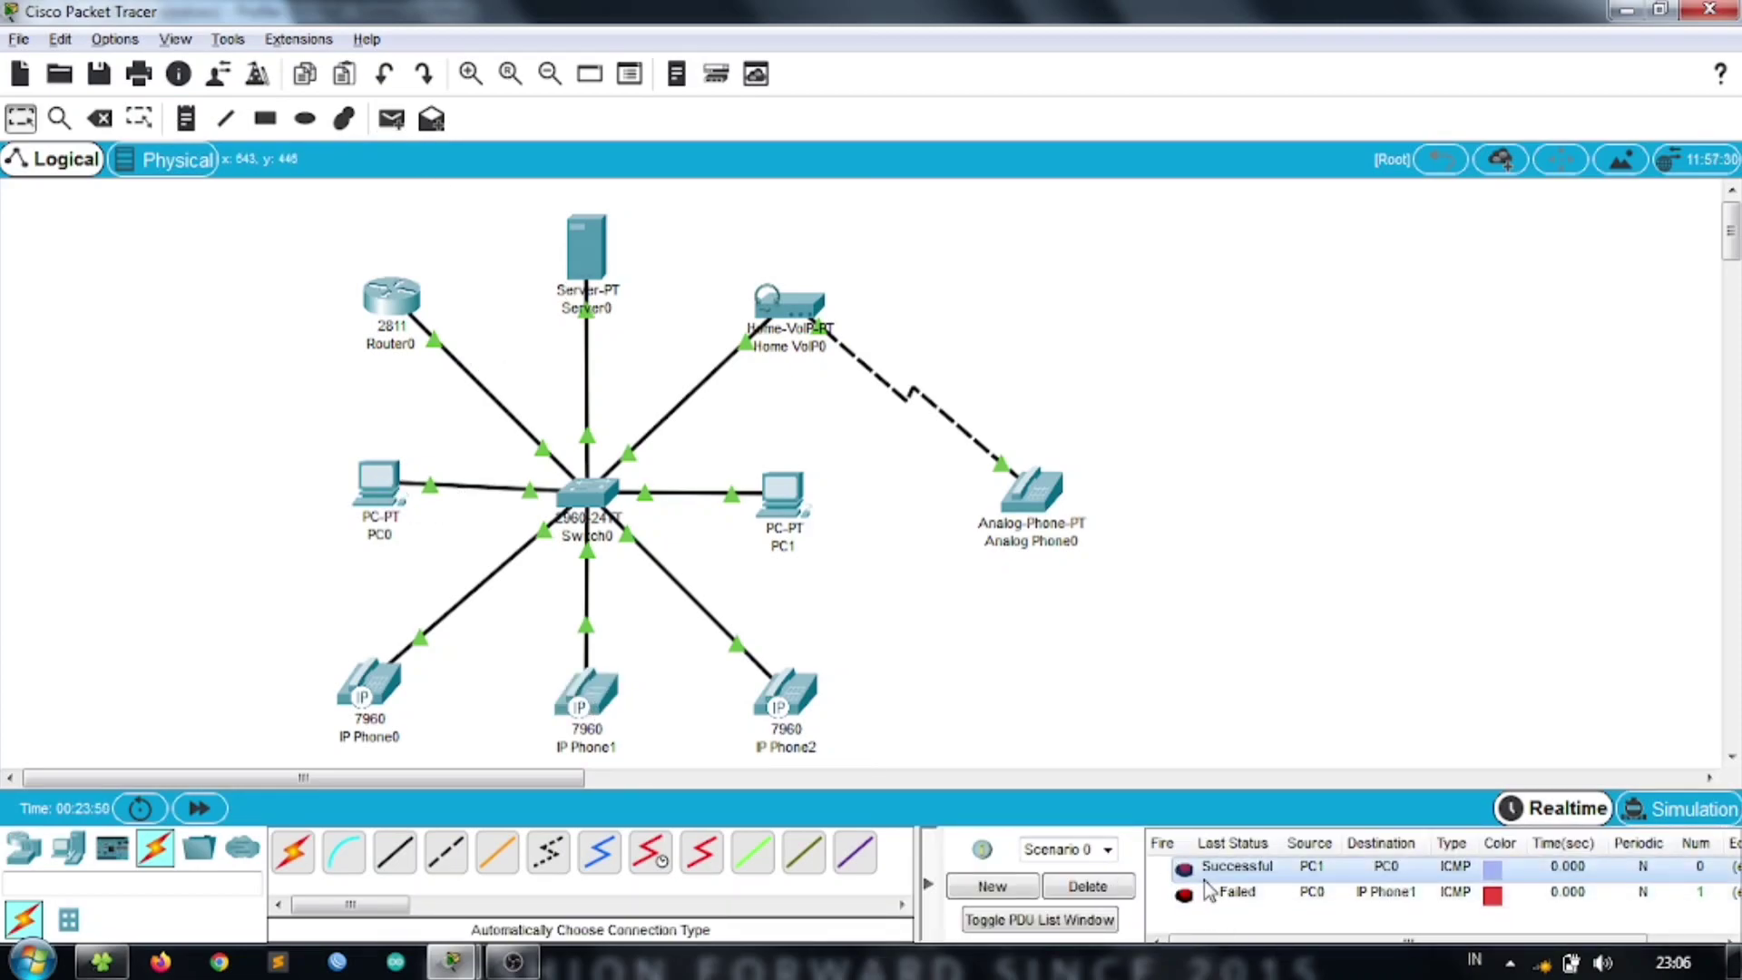
- Send a simple PDU from PC1 to IP Phone2, and fire it again from the PDU list
left_click(392, 119)
left_click(783, 494)
left_click(786, 694)
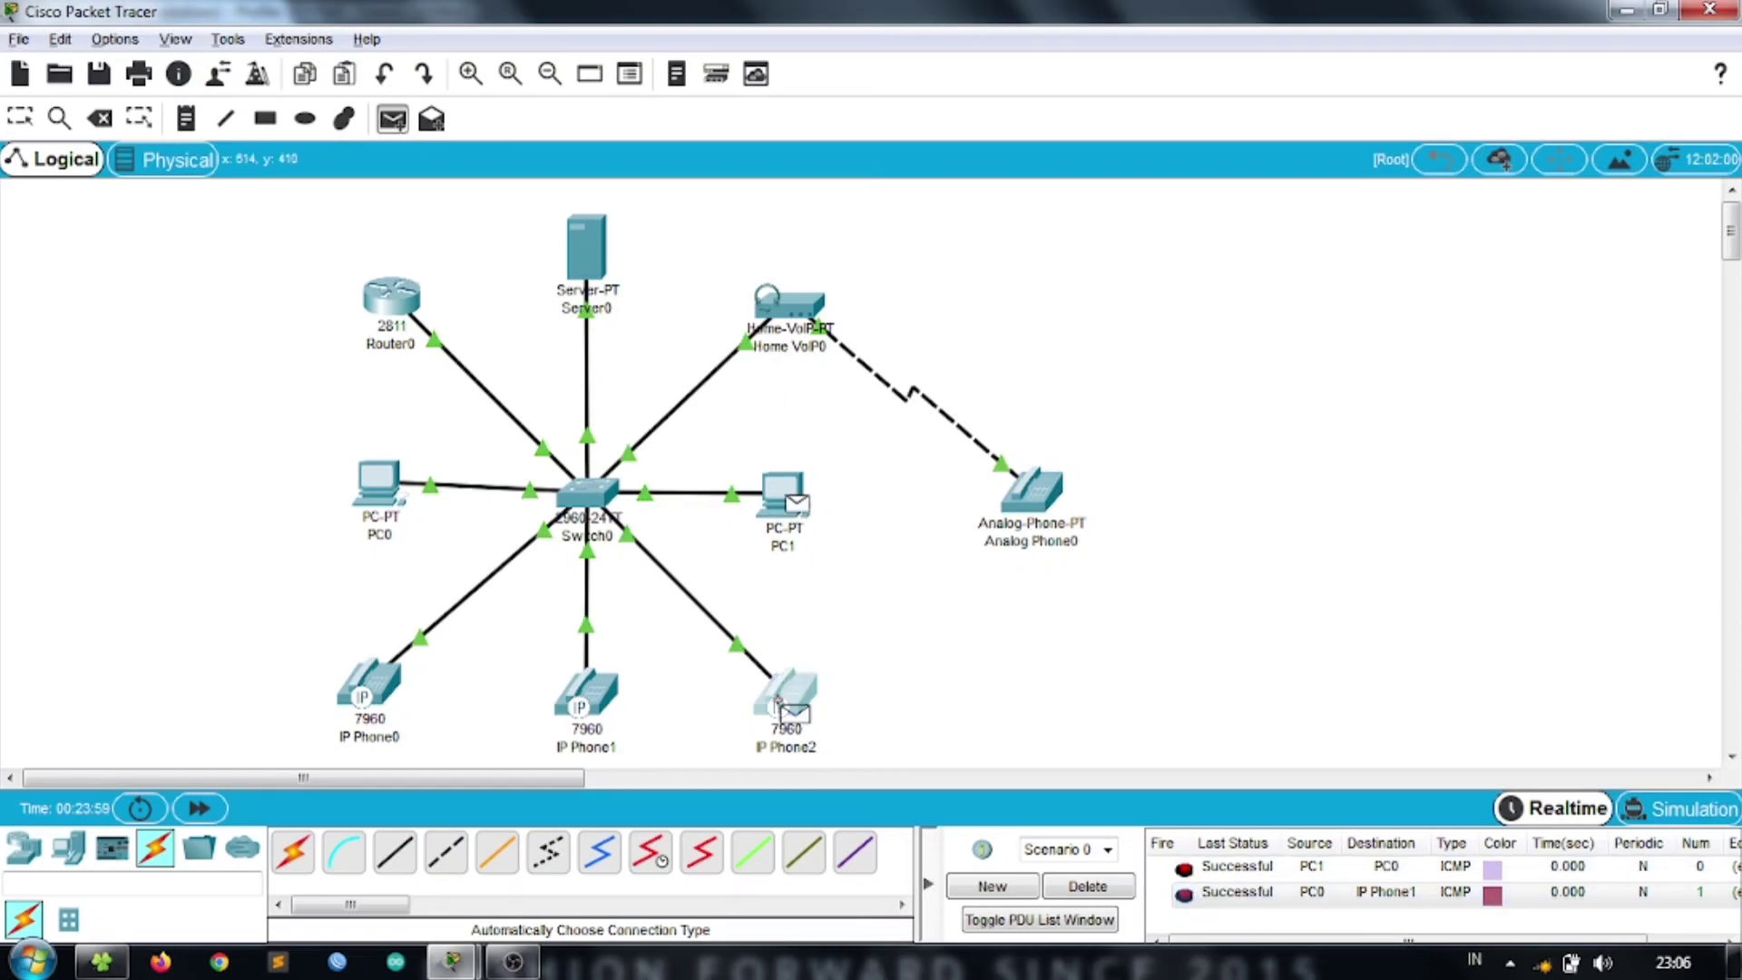
left_click(1238, 918)
scroll(1239, 917, "down", 1)
double_click(1184, 894)
- Send a simple PDU from IP Phone1 to PC1, and fire it again from the PDU list
left_click(392, 119)
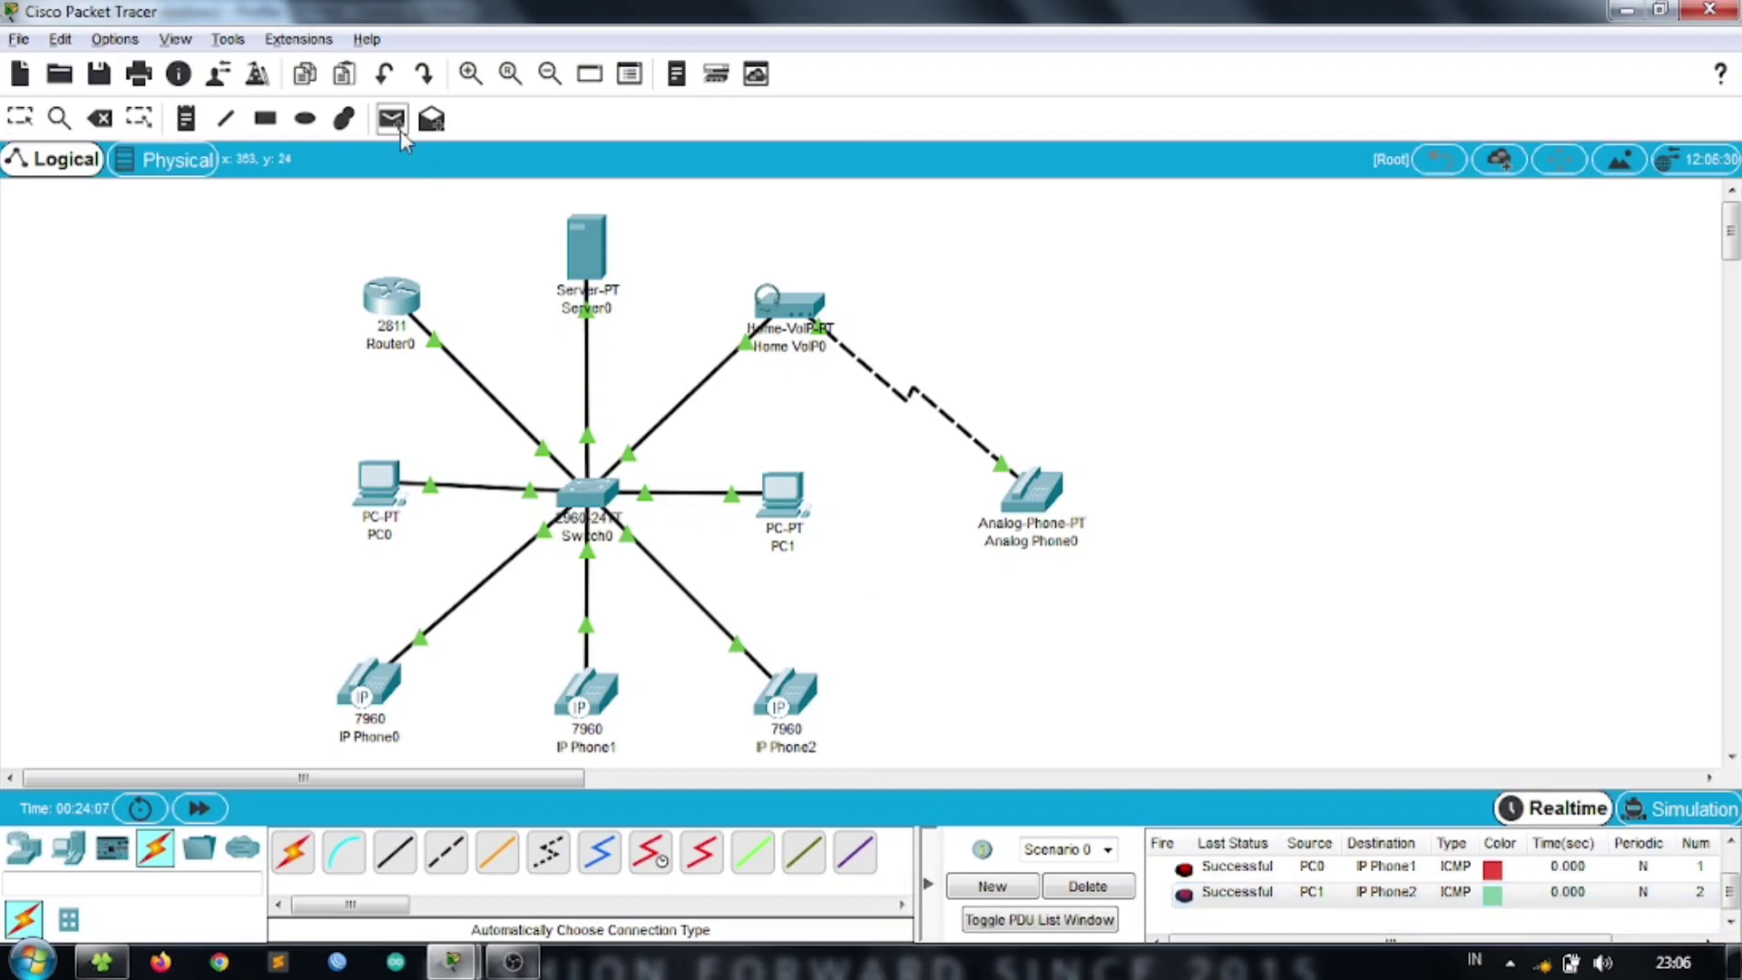
left_click(588, 694)
left_click(803, 506)
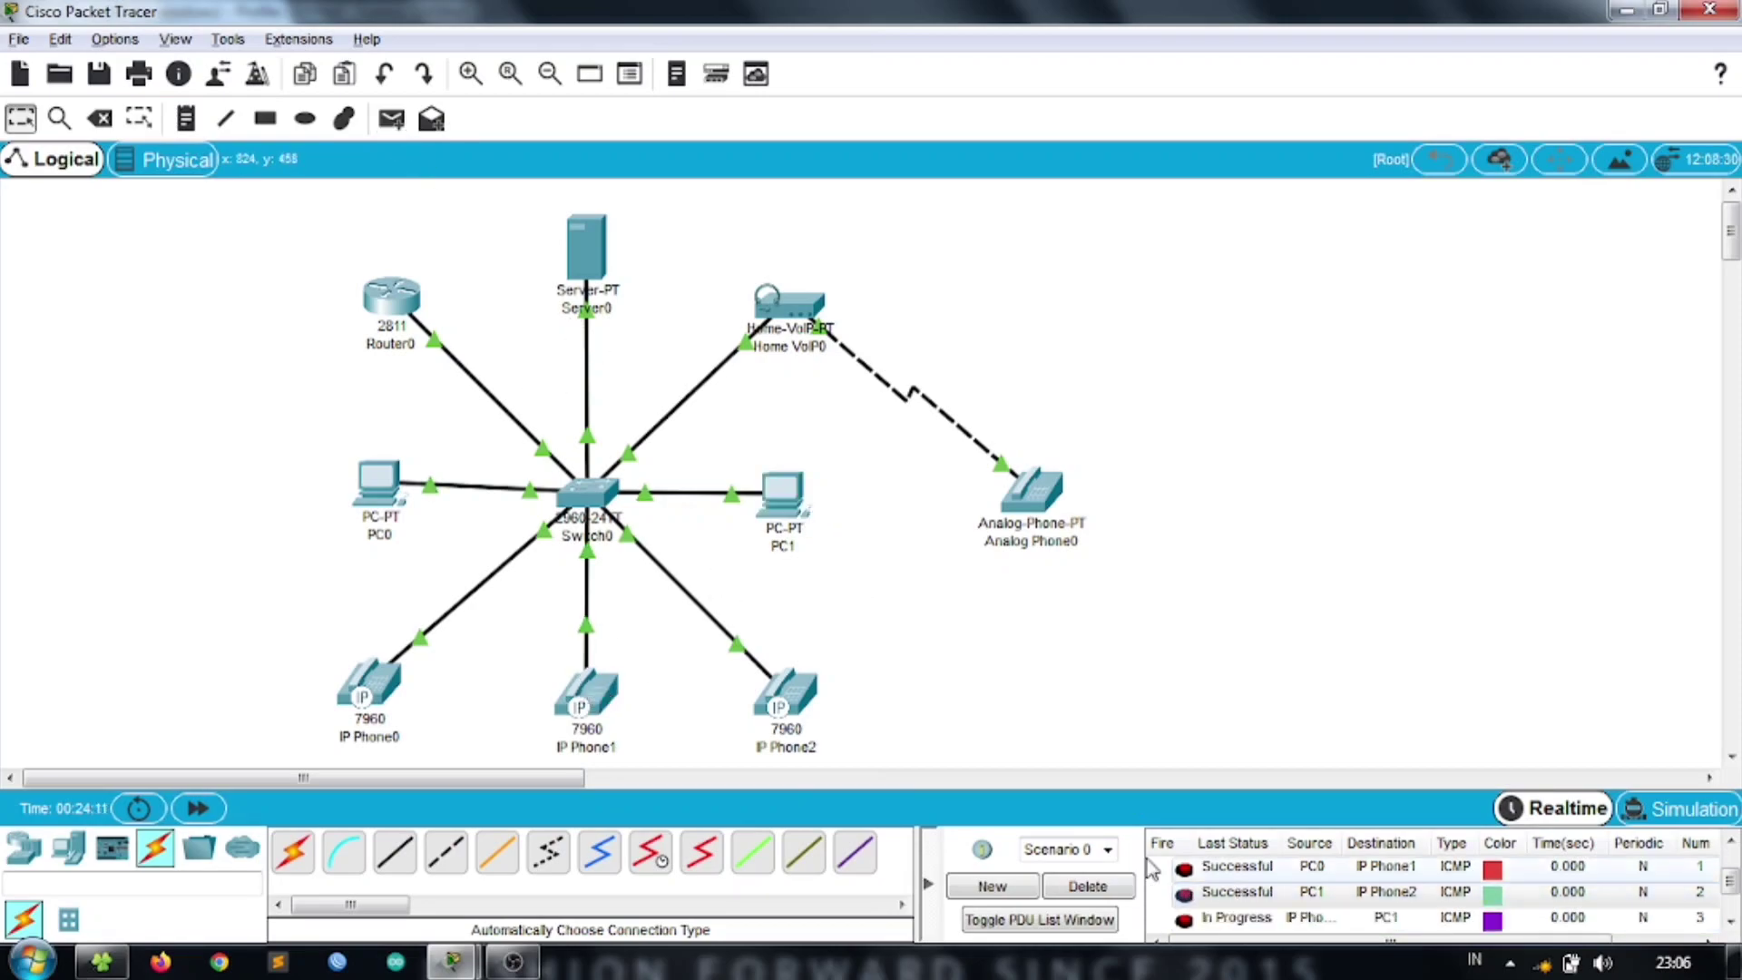
double_click(1184, 918)
scroll(1184, 925, "down", 1)
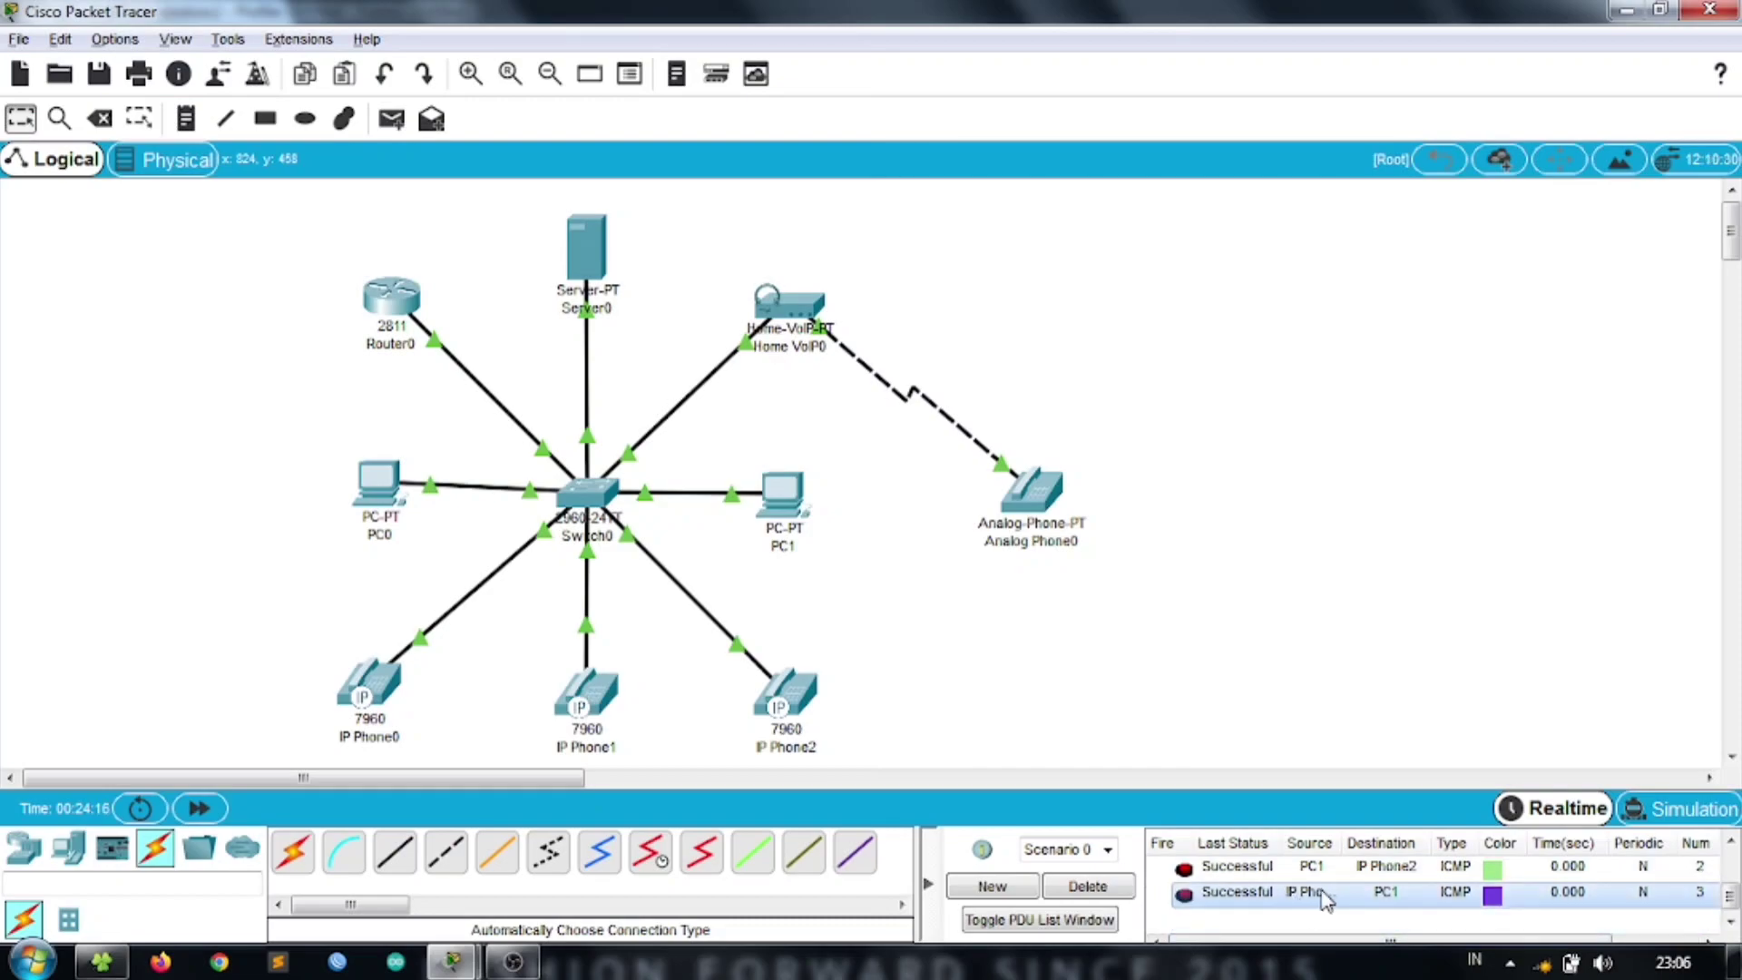
- Send a simple PDU from IP Phone1 to IP Phone2 to test connectivity between the phones
left_click_drag(1339, 843, 1358, 842)
left_click(392, 119)
left_click(598, 699)
left_click(788, 708)
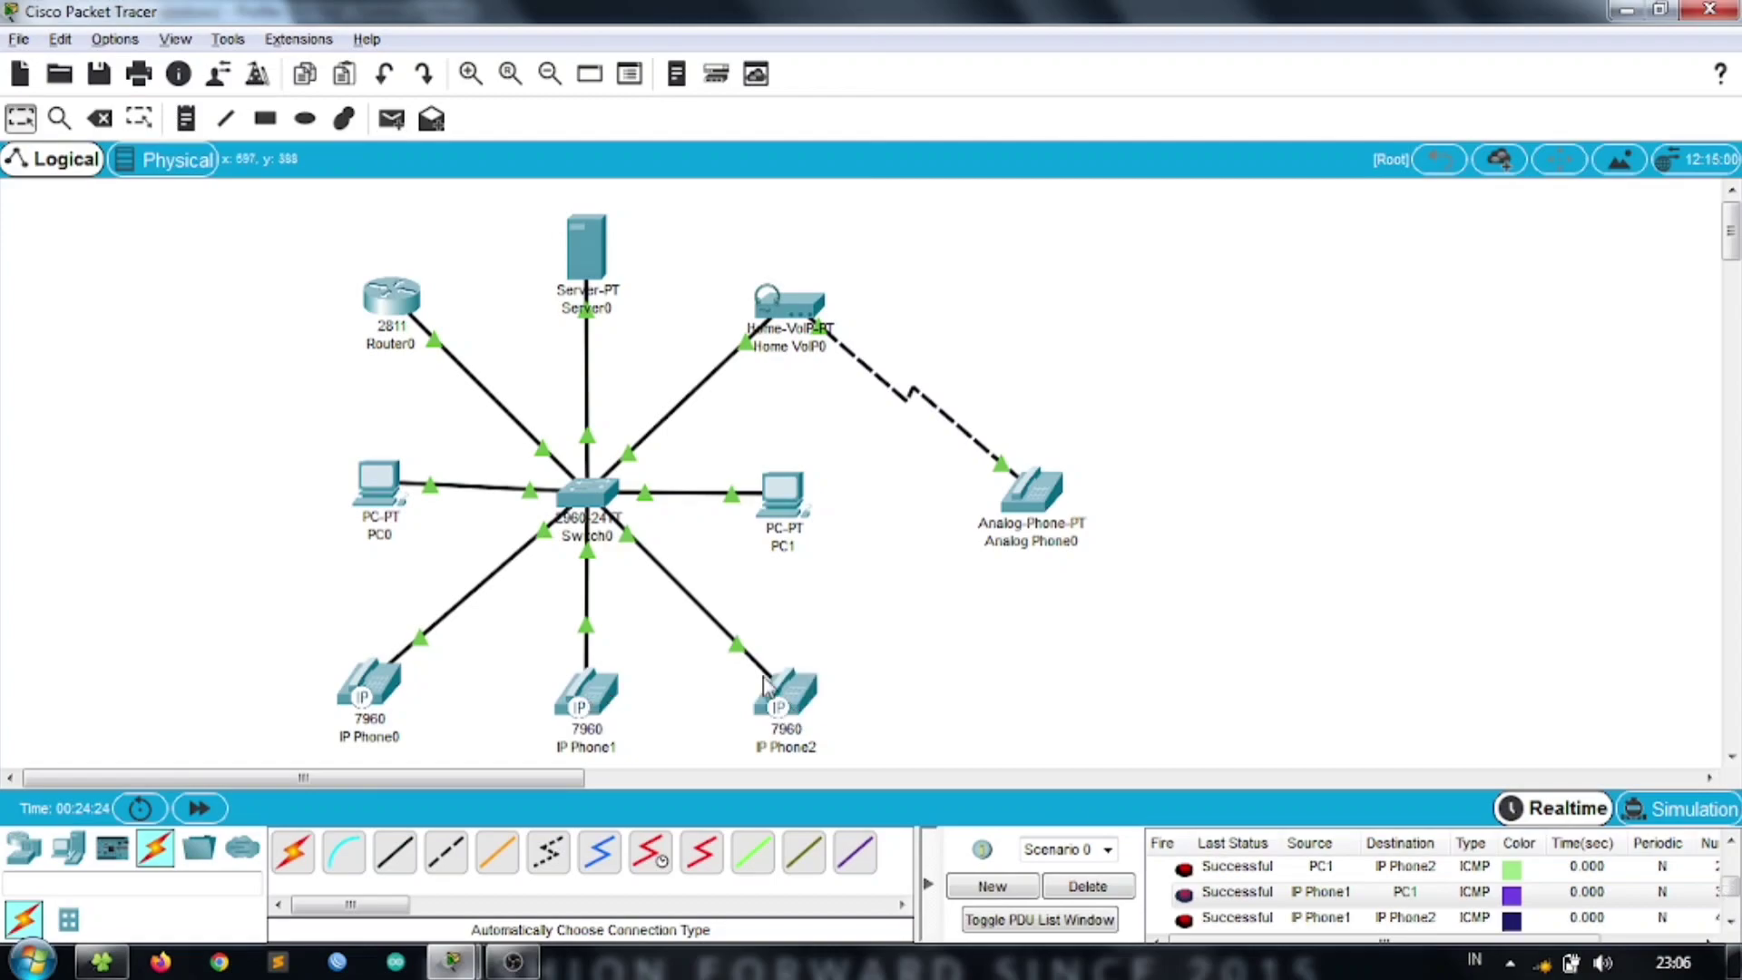
- Delete Scenario 0's test PDUs to empty the PDU list
left_click(392, 118)
key("Escape")
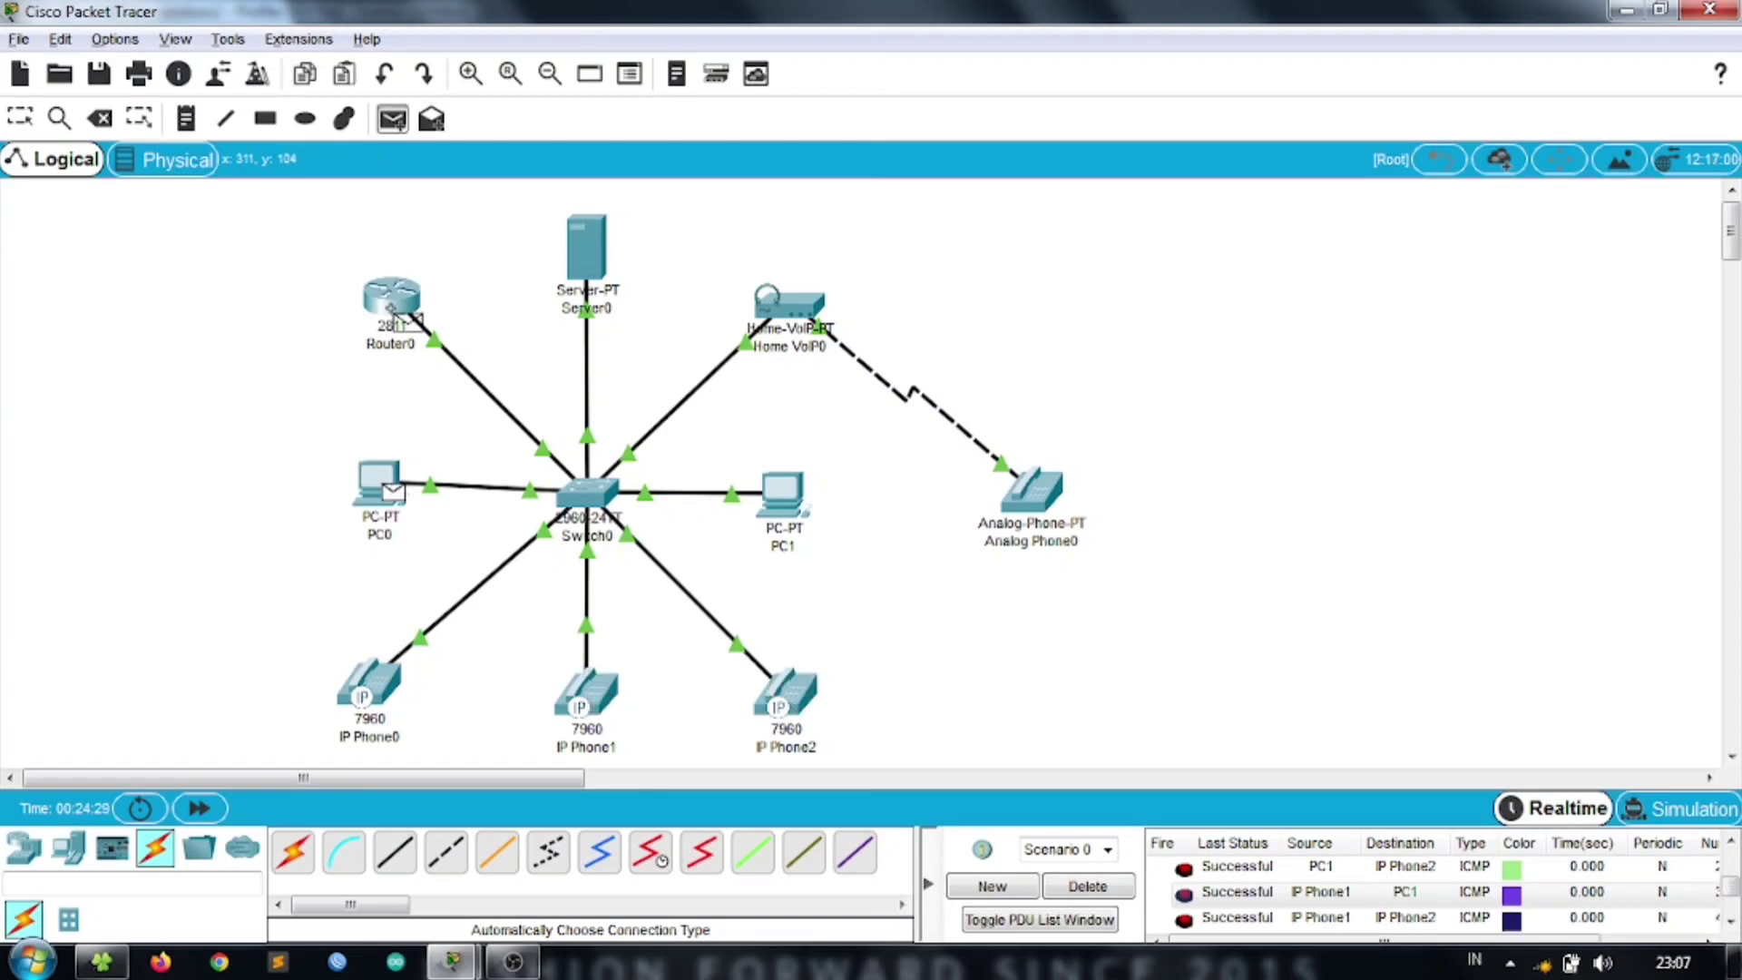
left_click(1109, 889)
- Send simple PDUs to Router0, one from PC0 and one from IP Phone0
left_click(392, 119)
left_click(380, 483)
left_click(392, 304)
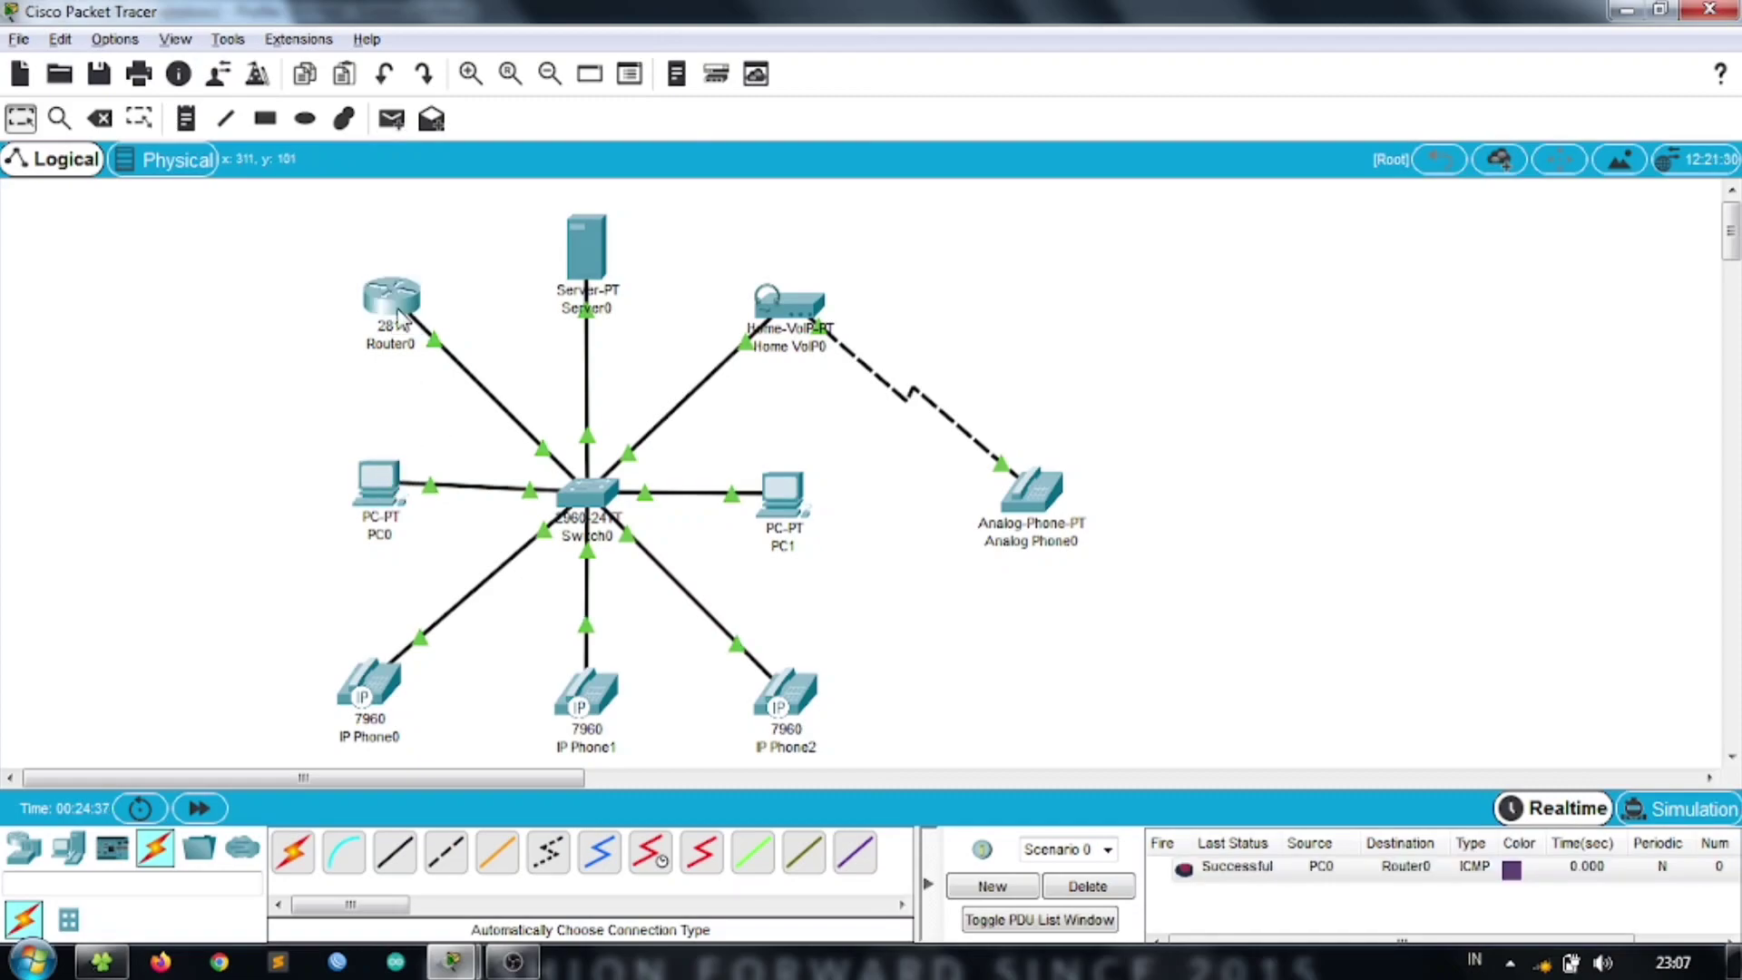
left_click(381, 691)
left_click(392, 307)
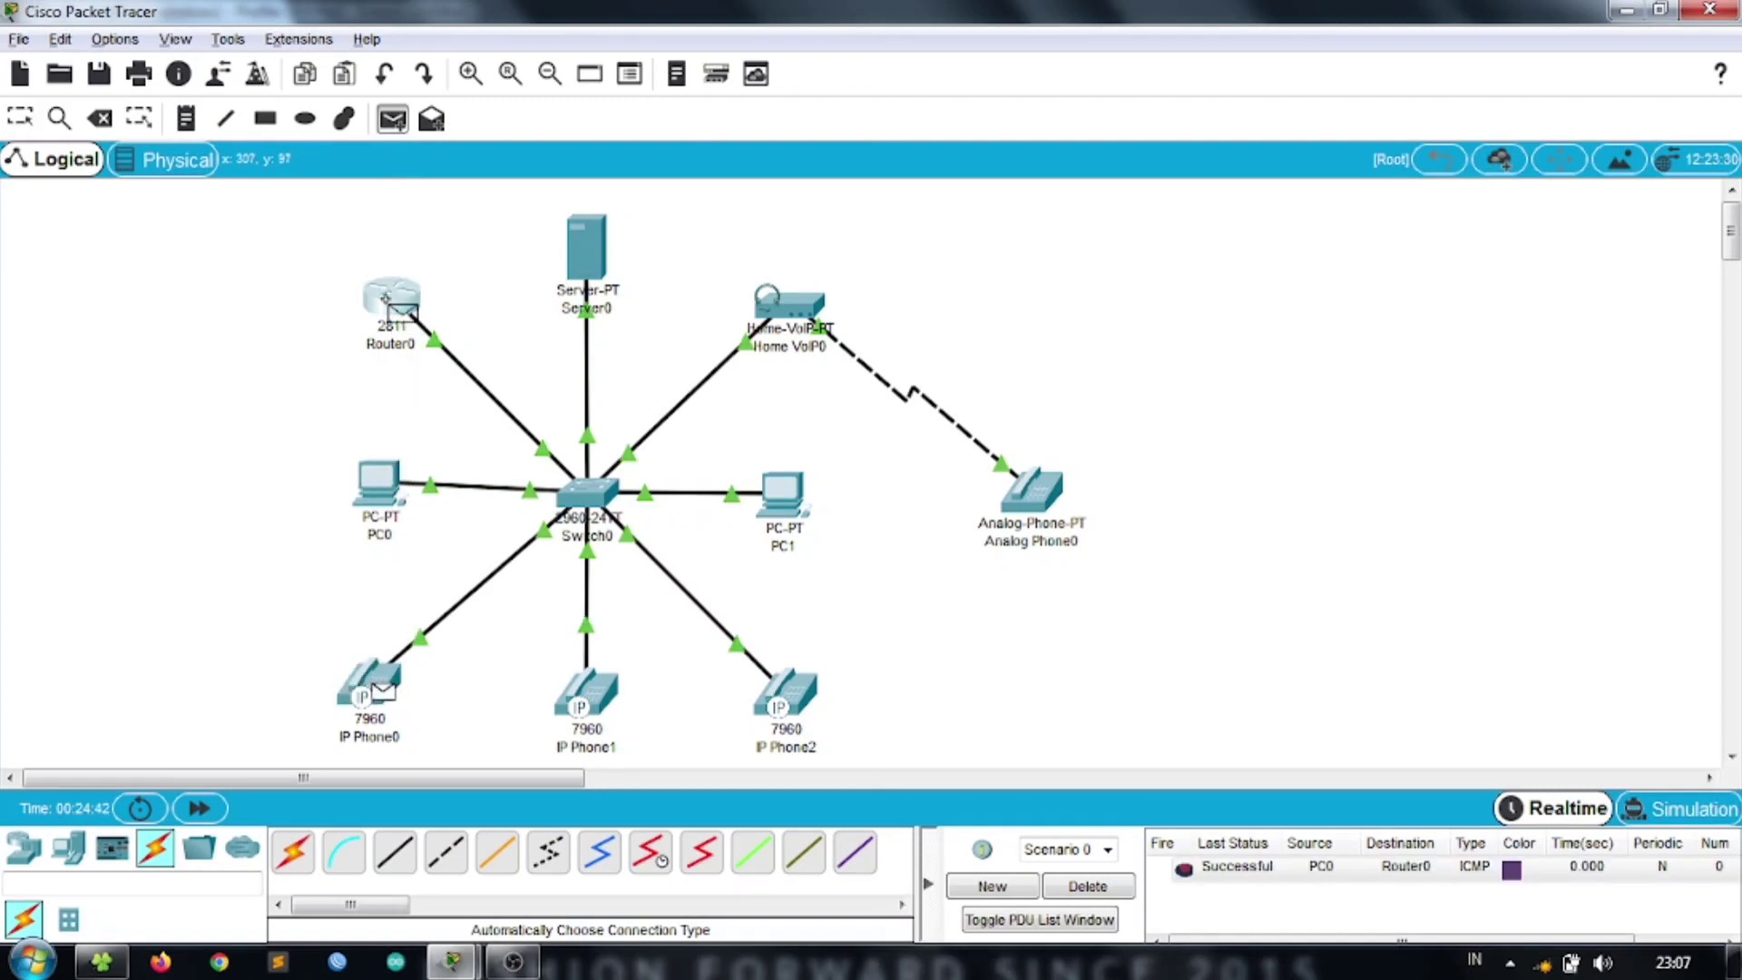
- Send a simple PDU from PC0 to Server0, and clear all test PDUs from Scenario 0
left_click(392, 119)
left_click(381, 485)
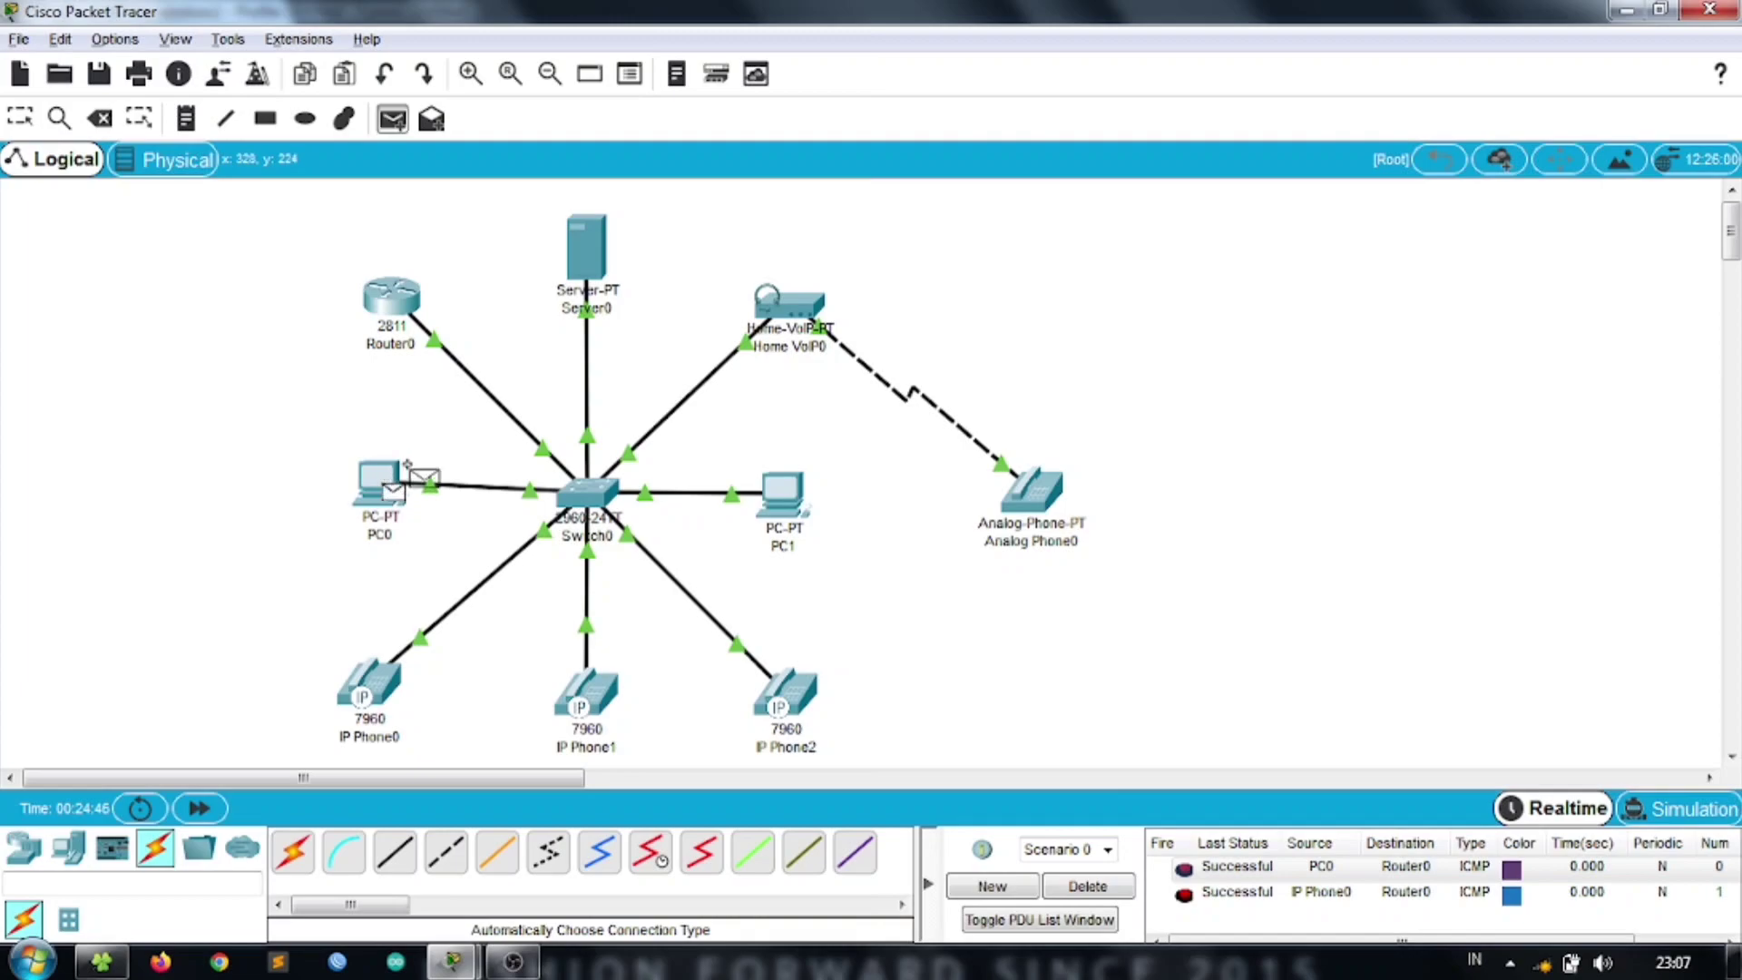
left_click(599, 271)
left_click(1088, 887)
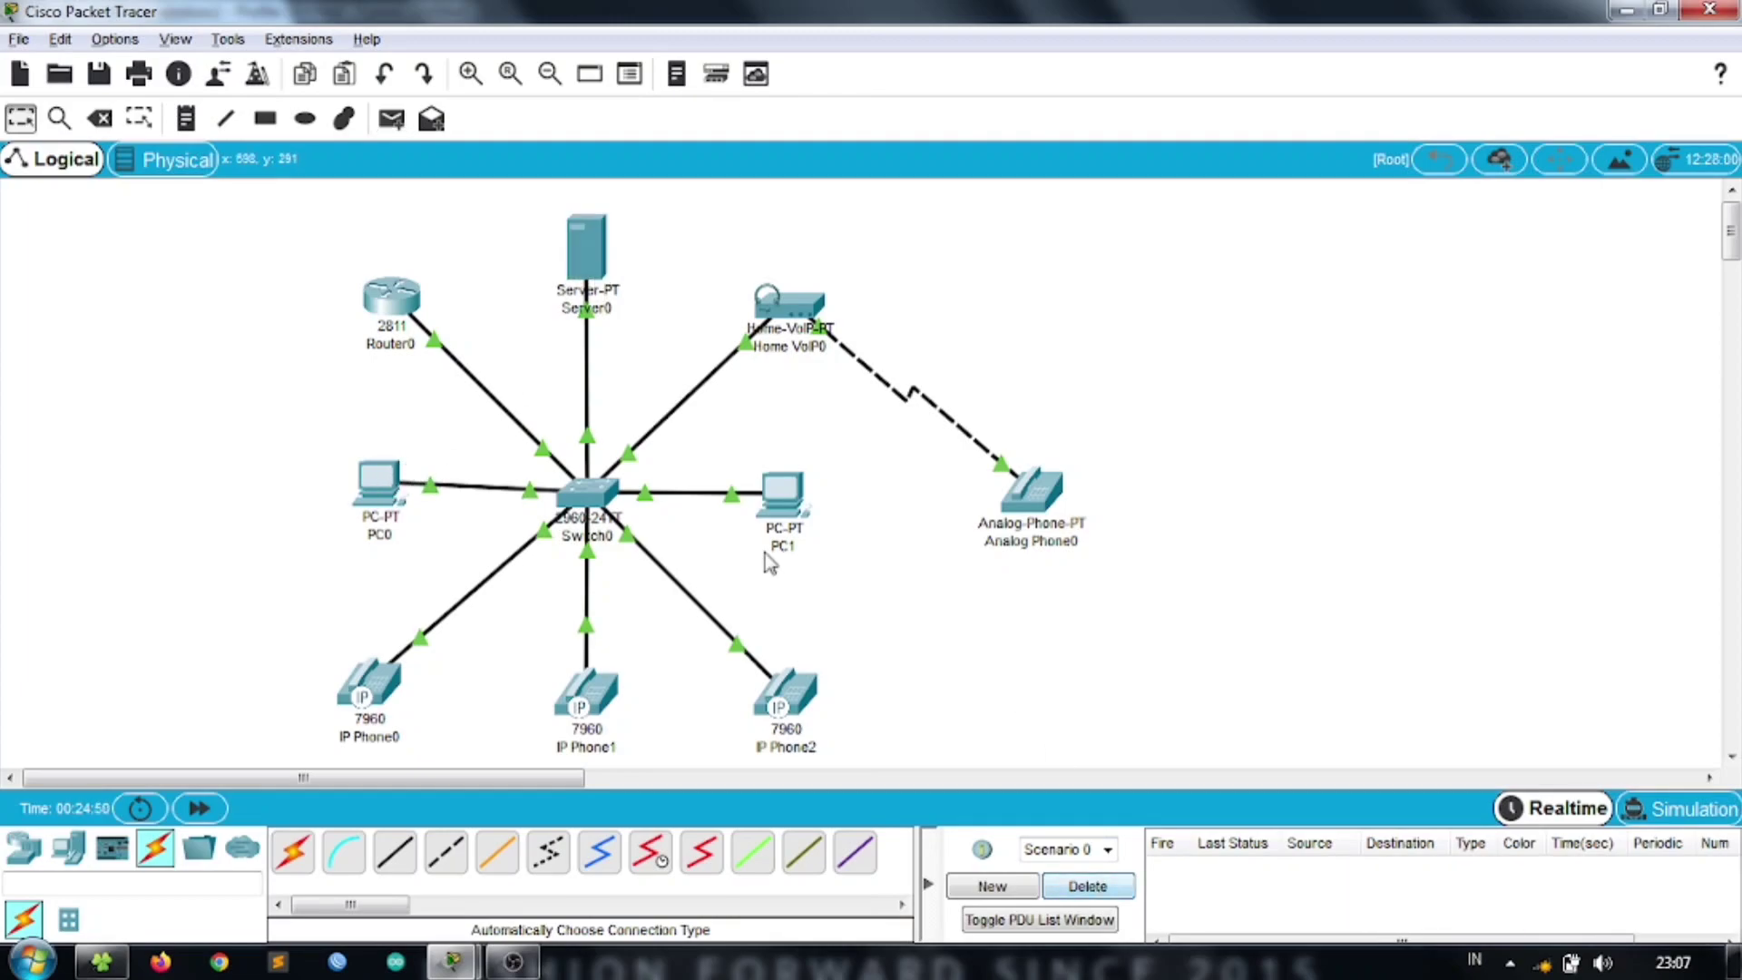